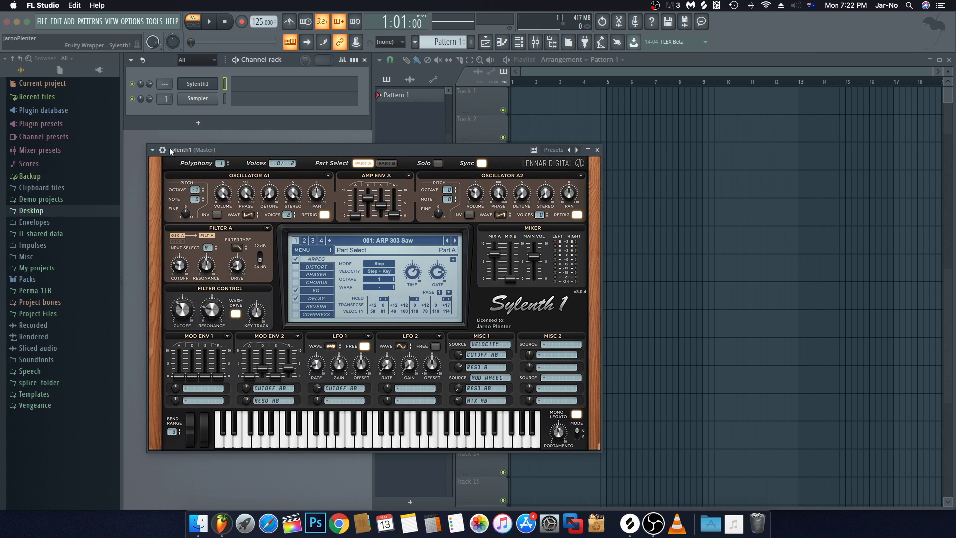
left_click(153, 150)
left_click(247, 145)
left_click(303, 250)
mouse_move(316, 259)
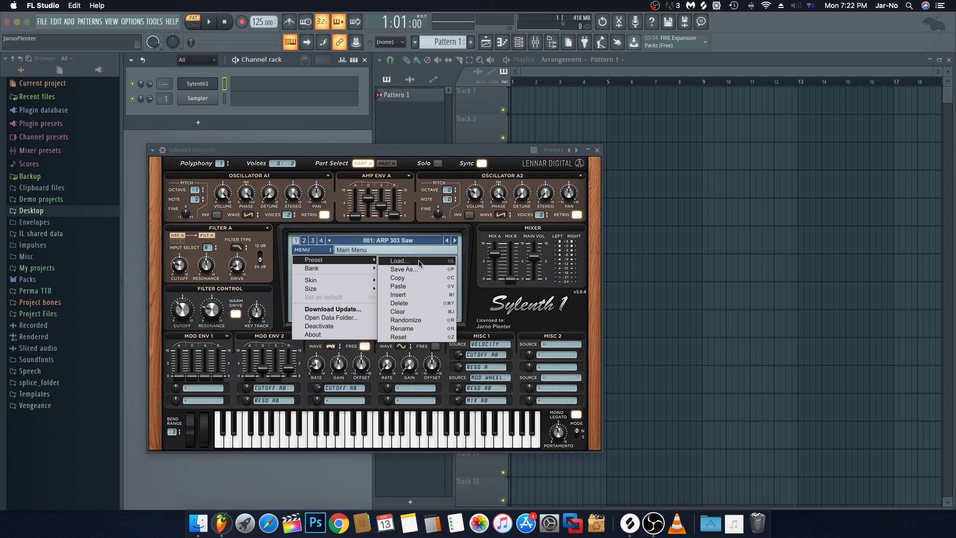
left_click(423, 154)
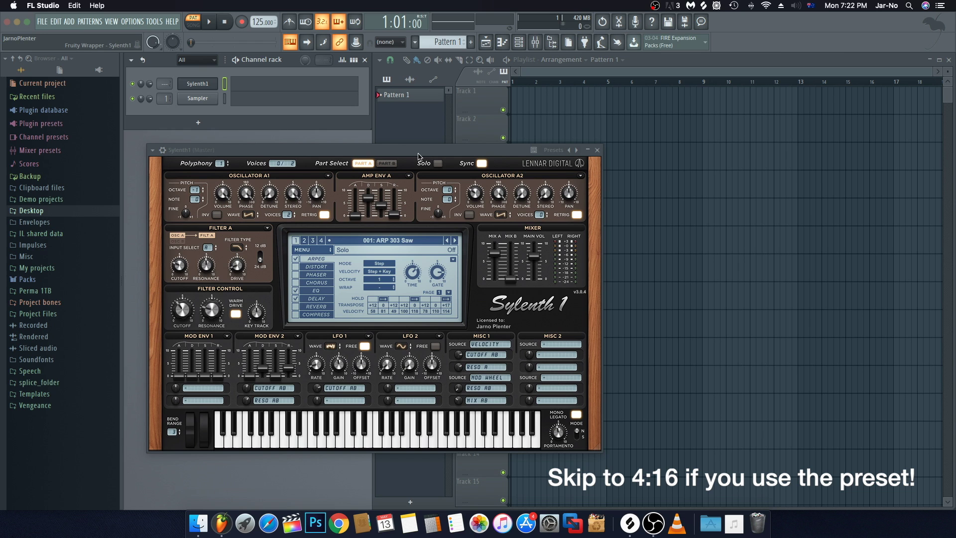
Step: Clear the current Sylenth1 preset so the sound starts from an Init patch
left_click_drag(407, 154, 399, 137)
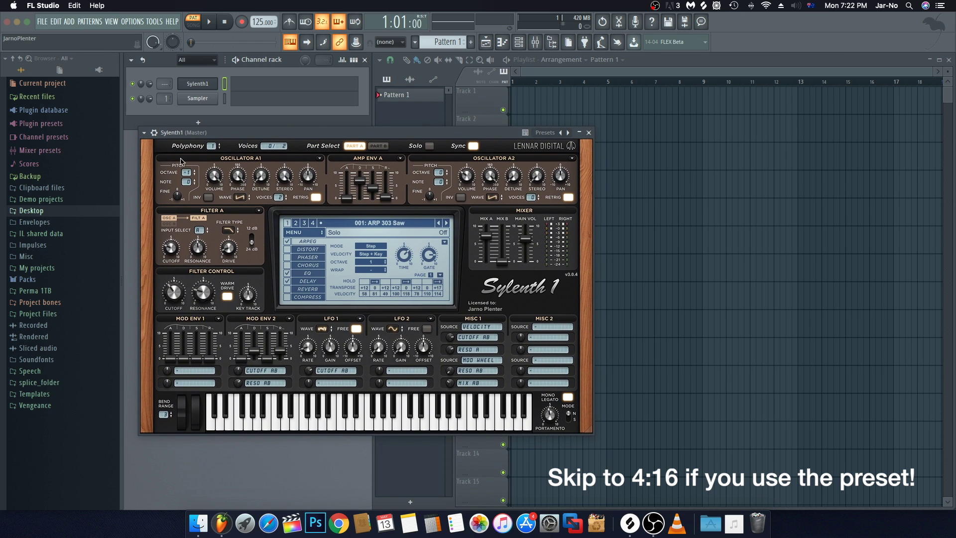
left_click(144, 133)
left_click(214, 131)
left_click(289, 233)
mouse_move(315, 244)
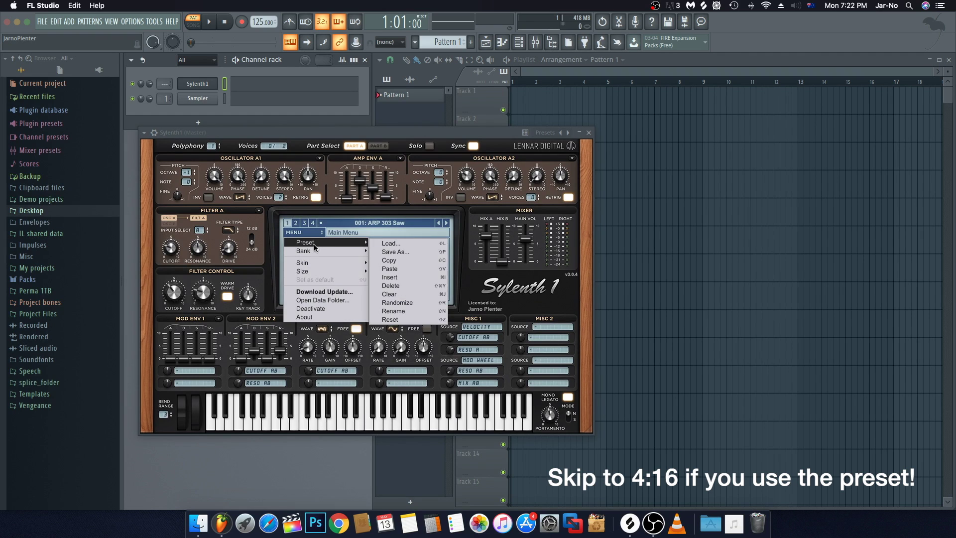
left_click(389, 295)
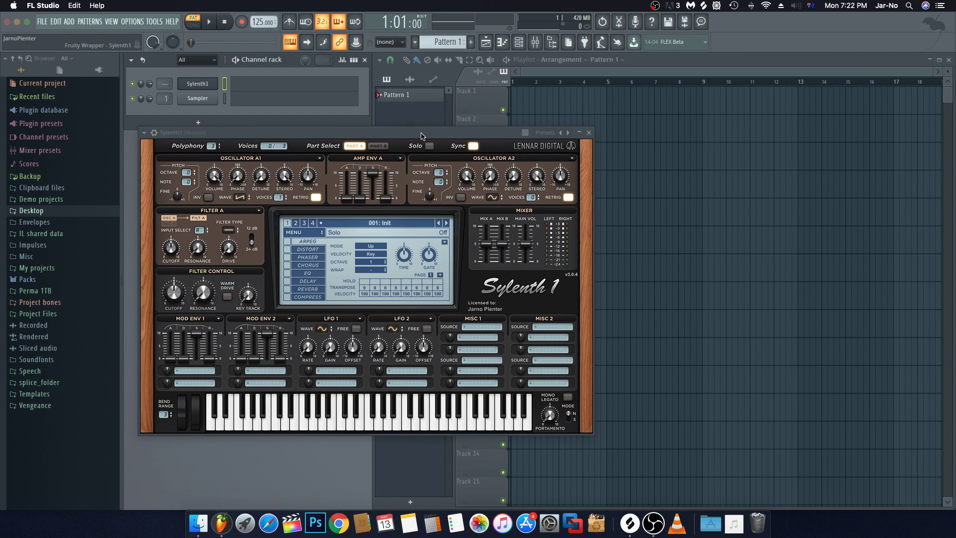
Step: Add voices to oscillator A1, and set oscillator B2 in Part B to 2 voices with a Saw waveform
left_click(286, 195)
left_click(382, 148)
left_click(532, 198)
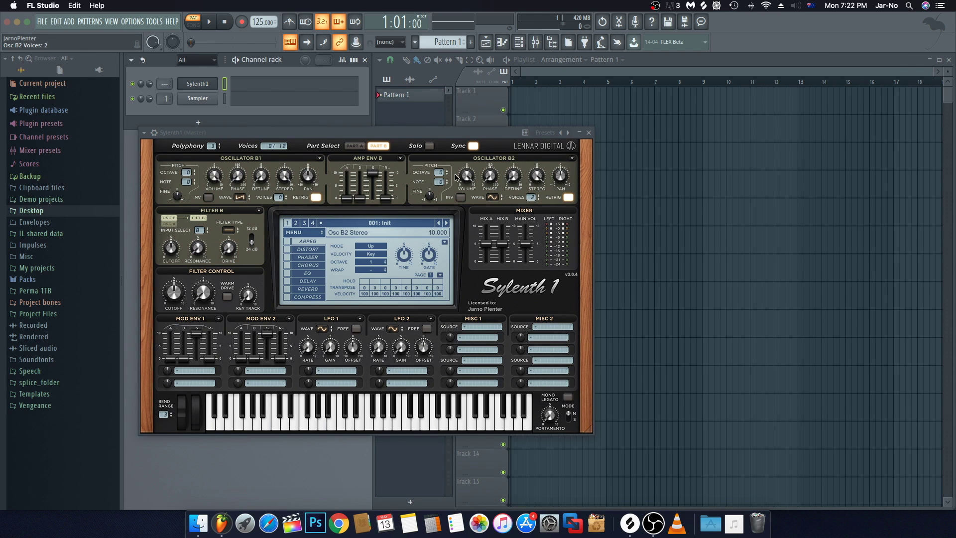
left_click(493, 198)
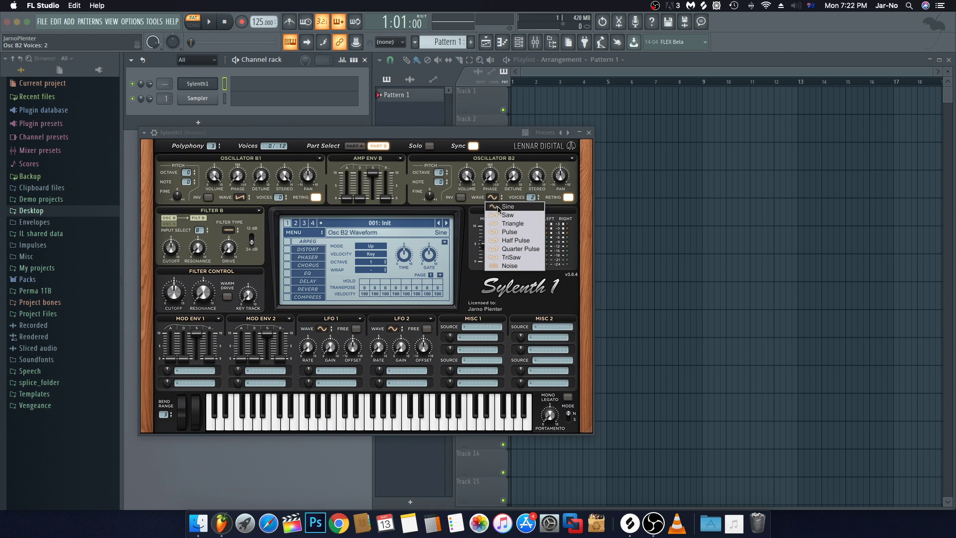
left_click(503, 215)
Step: Return to Part A and route Mod Env 1's first destination to Cutoff A and B
left_click(356, 146)
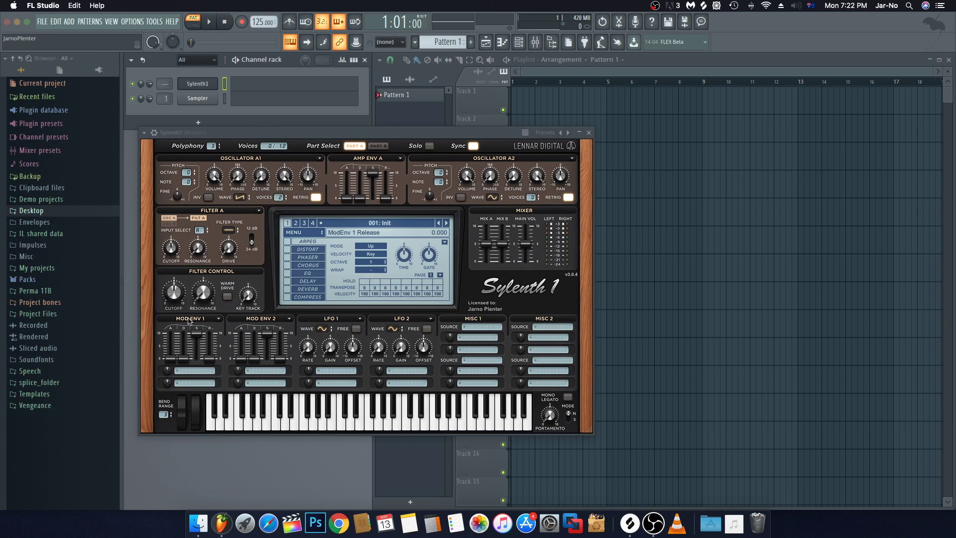
left_click(182, 374)
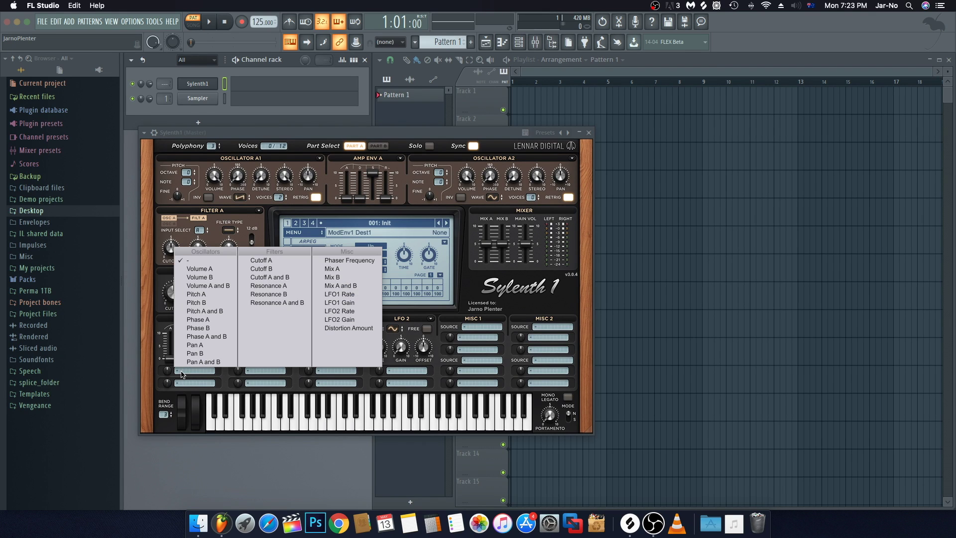
left_click(289, 278)
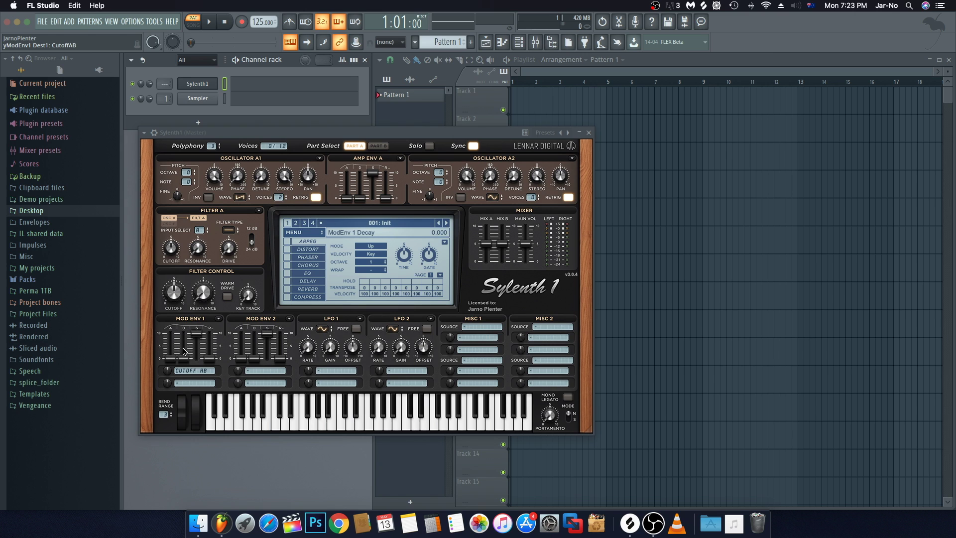
Step: Set Mod Env 1's sustain to 0 and raise its decay and its cutoff modulation amount
left_click_drag(198, 337, 208, 483)
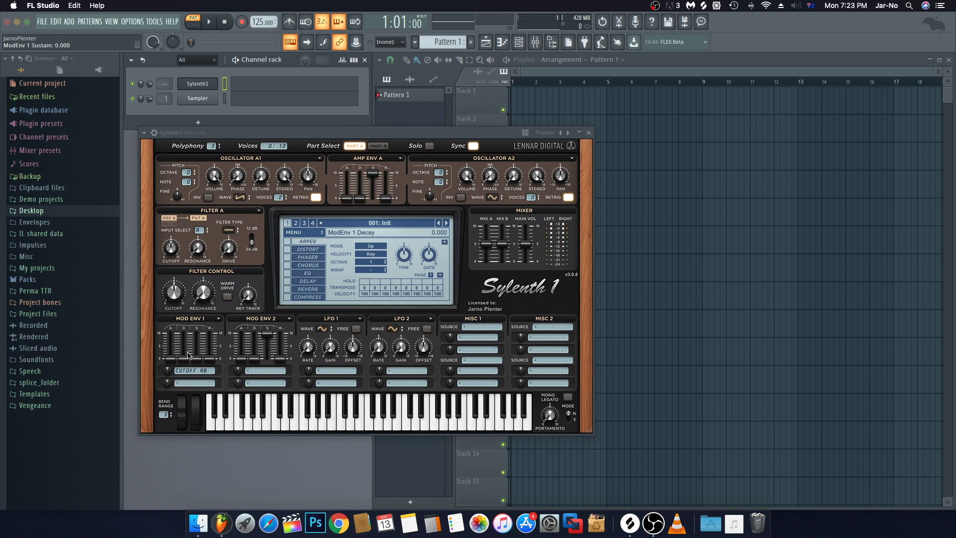
left_click_drag(184, 360, 185, 310)
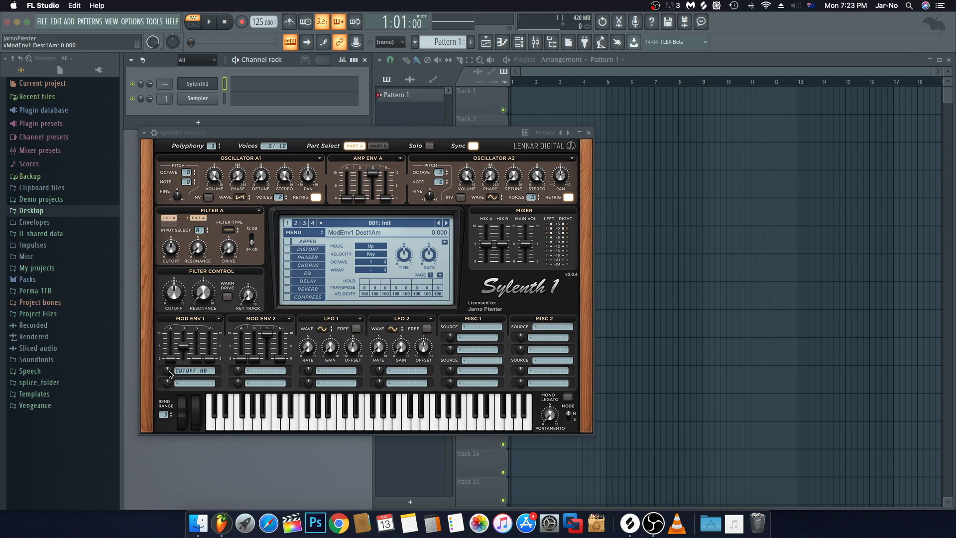
left_click_drag(169, 374, 175, 282)
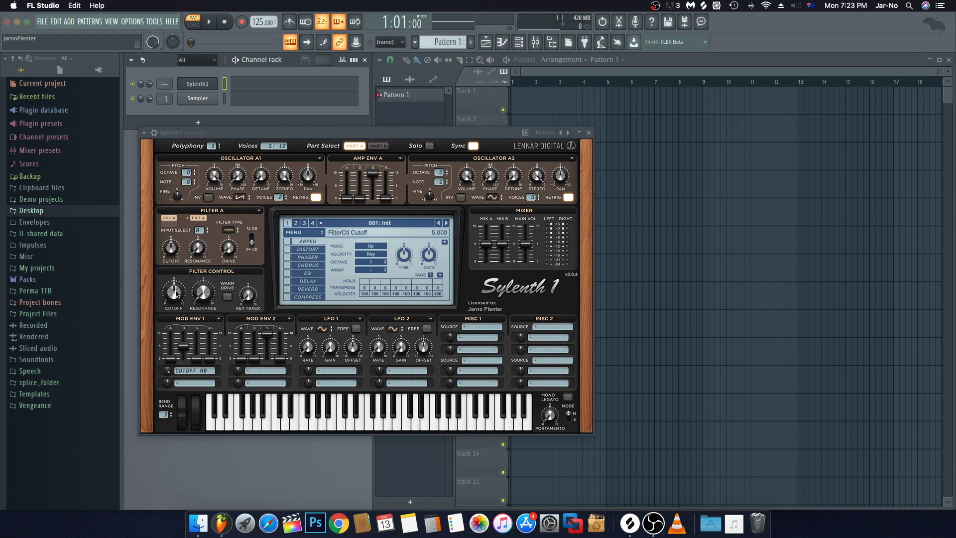
Step: Set the filter type to Lowpass for both Filter A and Filter B
left_click(229, 232)
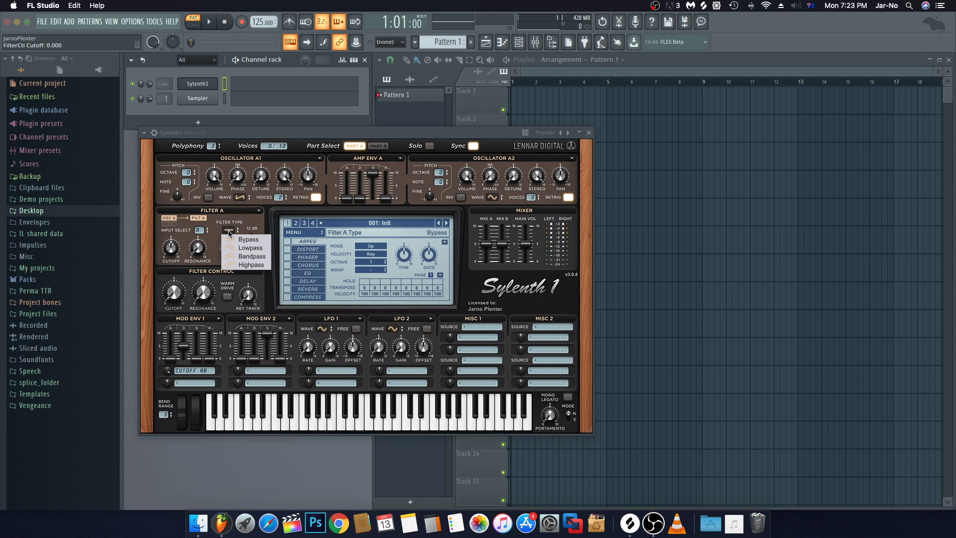
left_click(248, 249)
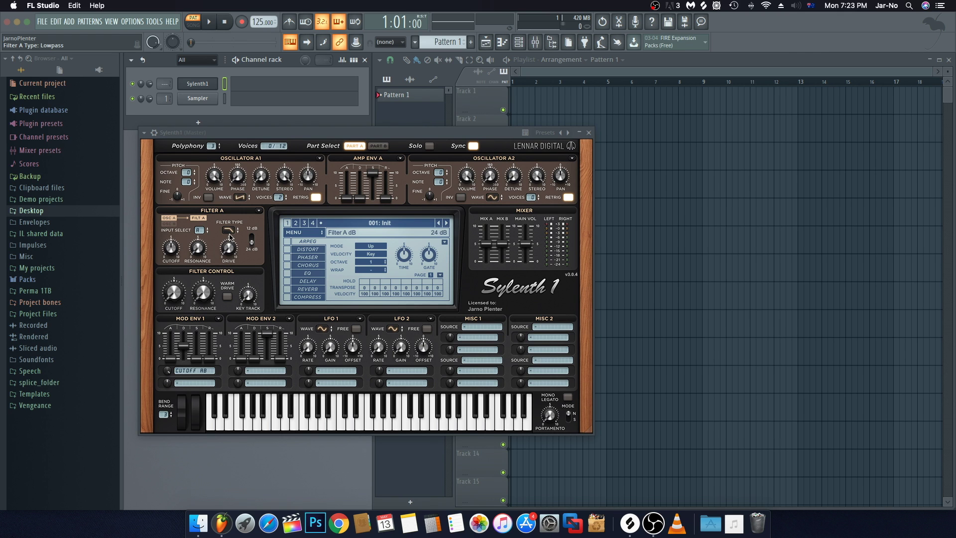
left_click(378, 146)
left_click(234, 229)
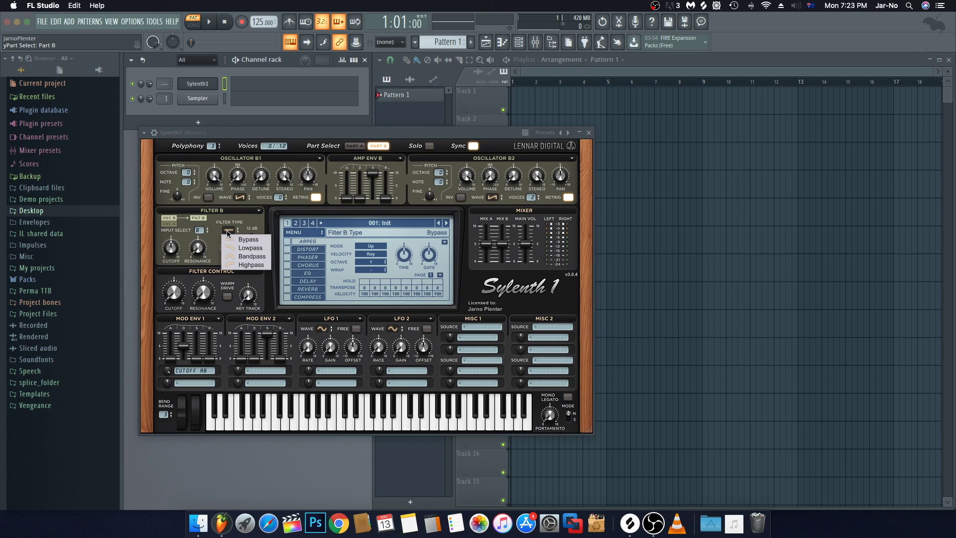
left_click(242, 248)
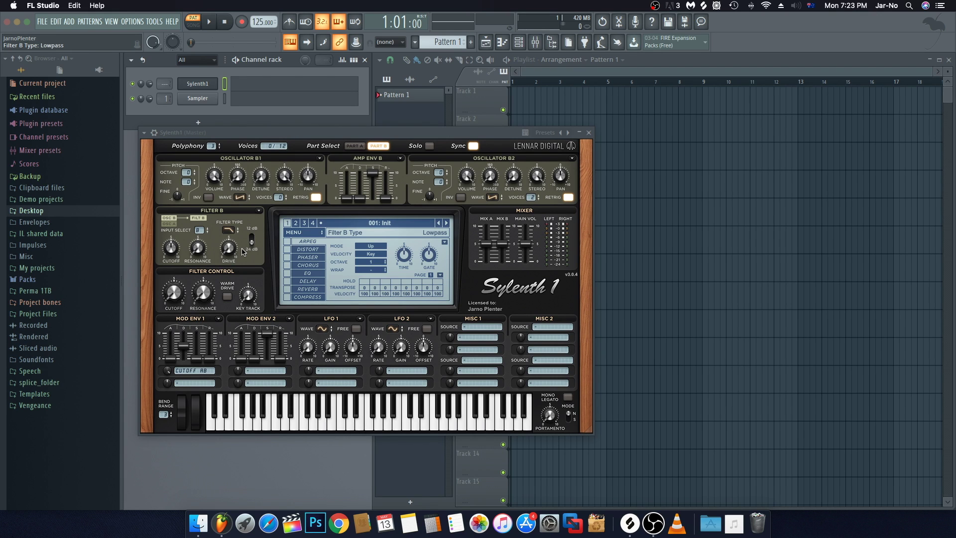
Step: Set Filter B's input to Oscillators Part B and A, and Filter A's input to Oscillators Part A and B
left_click(201, 232)
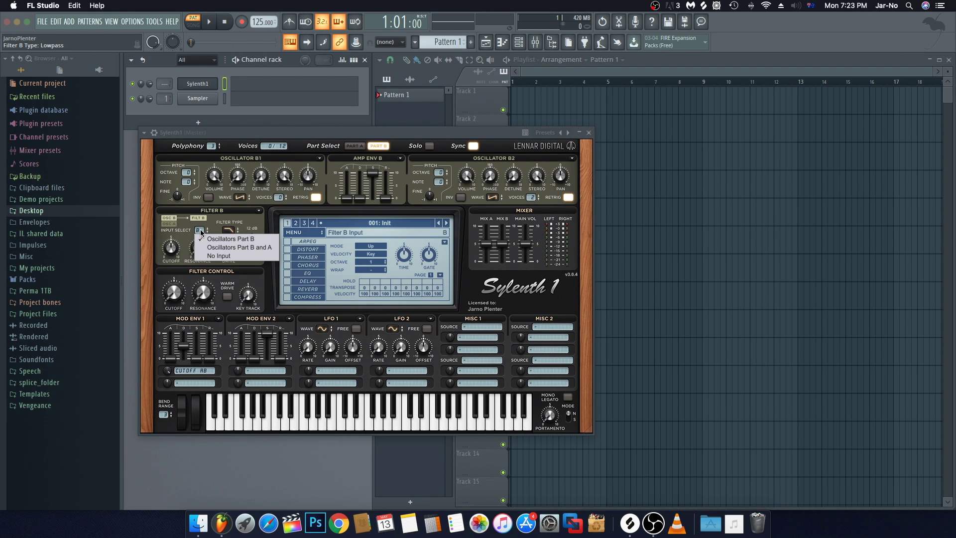
left_click(246, 248)
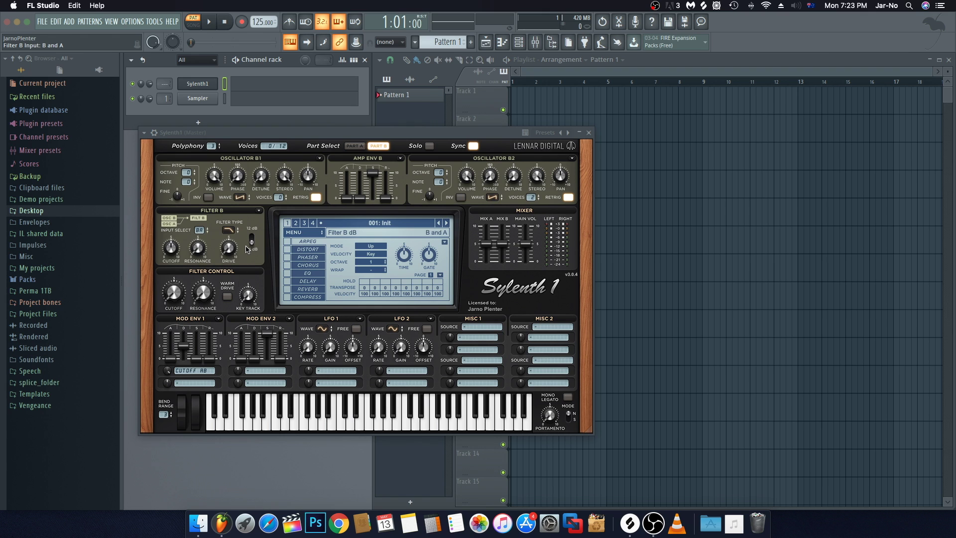
left_click(360, 146)
left_click(200, 231)
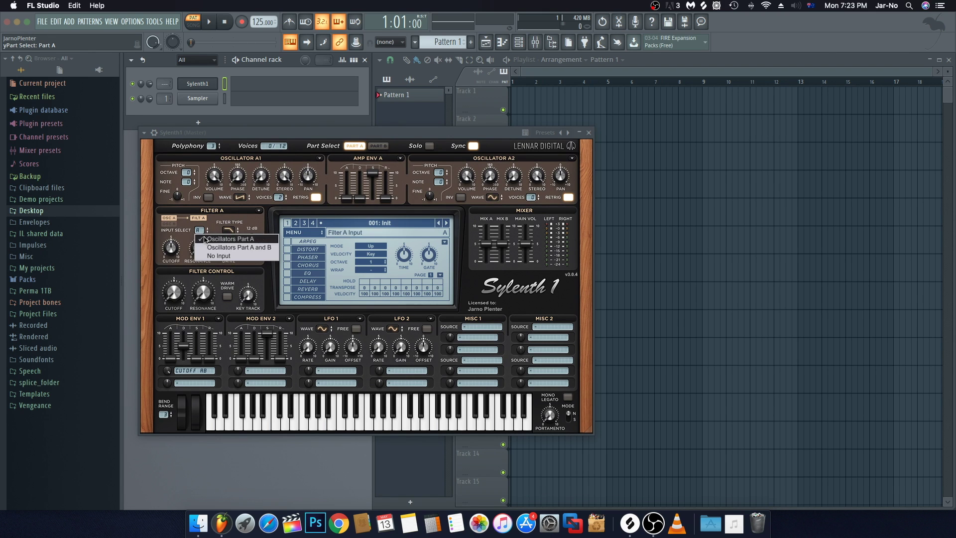
left_click(219, 248)
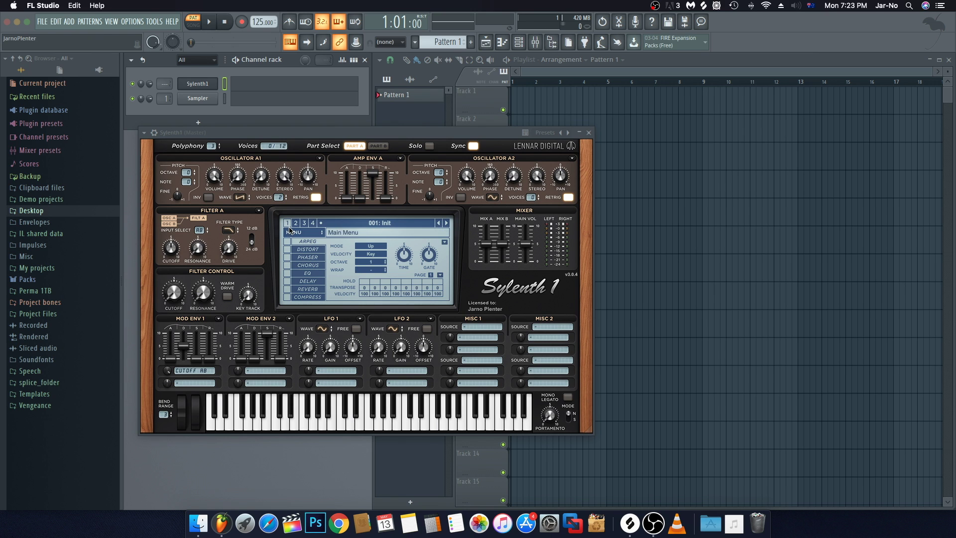
Step: Play test notes on the synth and lower oscillator A1's octave
key("q")
key("q")
key("q")
key("q")
left_click_drag(187, 172, 188, 182)
Step: Switch to Part B and lower oscillator B2's octave while auditioning it with test notes
left_click(379, 146)
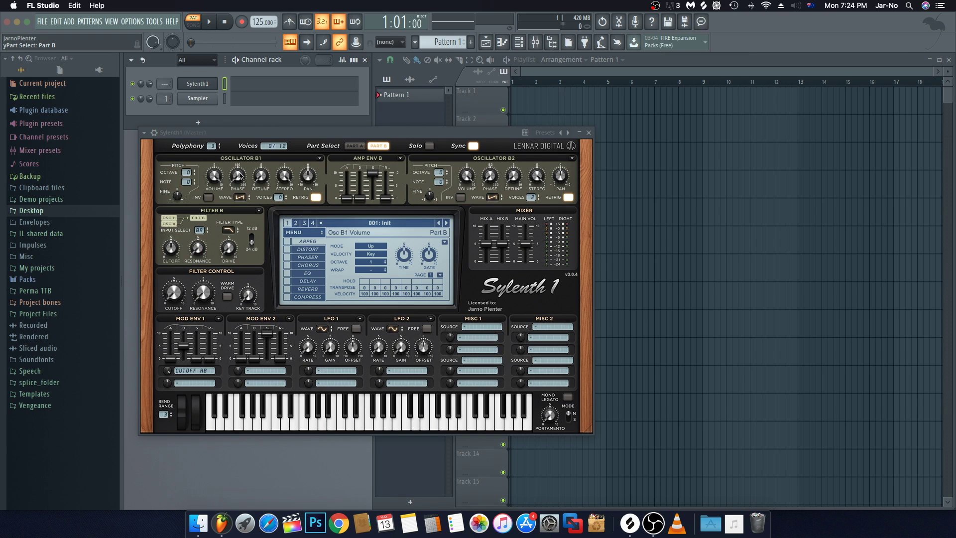
left_click_drag(443, 178, 444, 187)
key("q")
key("q")
scroll(442, 182, "down", 1)
Step: Readjust oscillator A1's octave in Part A and set oscillator B2's octave to -2, playing test notes to compare
left_click(354, 146)
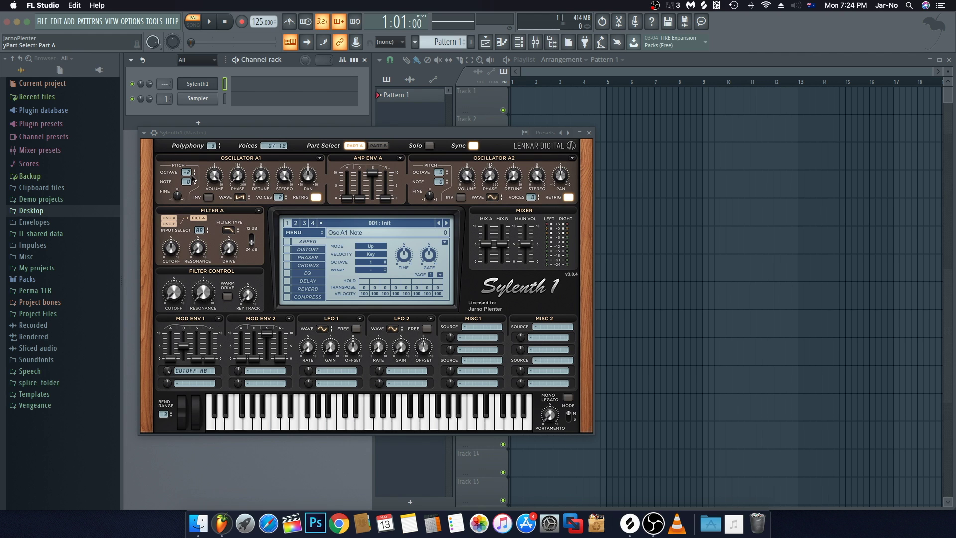
scroll(187, 174, "down", 3)
key("q")
scroll(193, 166, "up", 1)
left_click(378, 146)
scroll(447, 172, "down", 2)
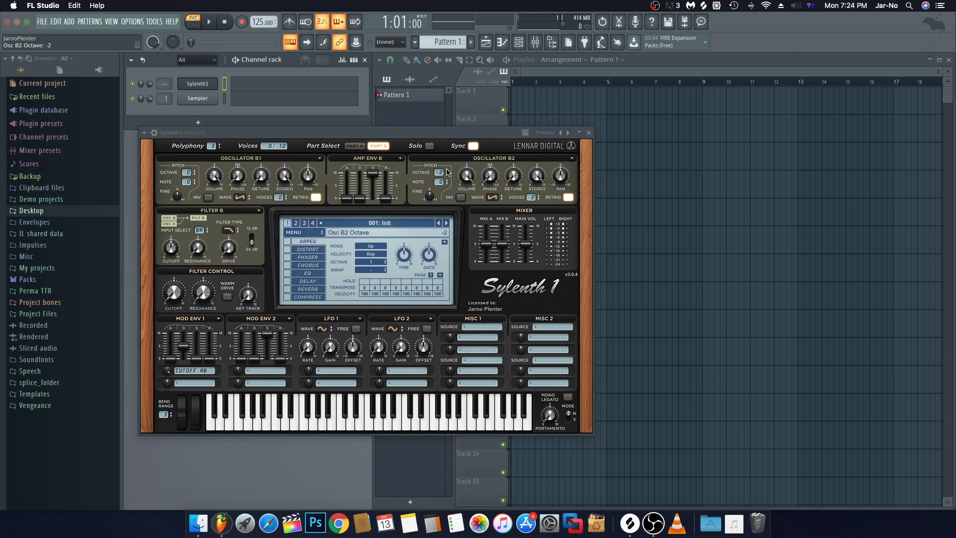
key("q")
Step: Lower Mod Env 1's cutoff modulation amount to 7.076 and slightly further, playing test notes between adjustments
left_click_drag(168, 374, 167, 392)
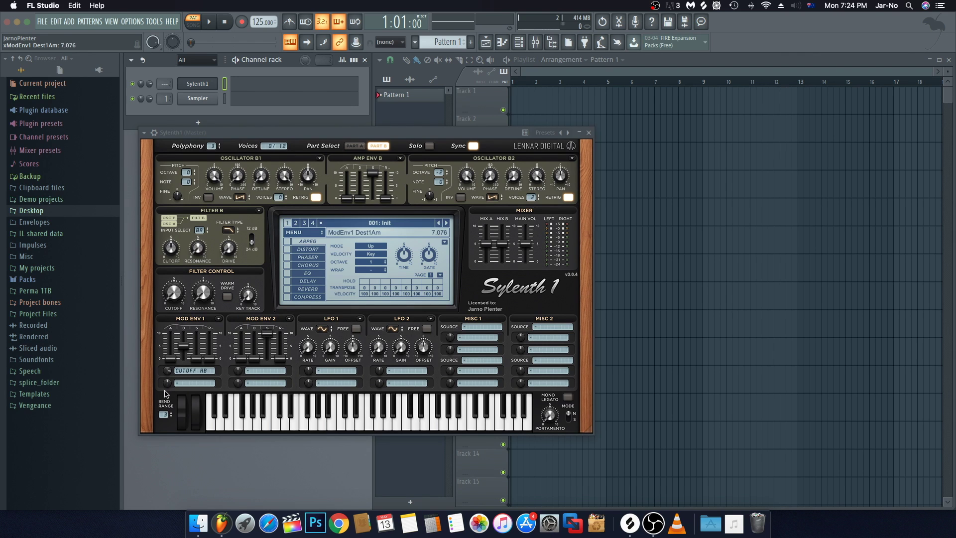
key("z")
key("z")
left_click_drag(168, 374, 169, 380)
key("z")
key("z")
Step: Set Mod Env 1's release to 1.208 and raise the amp envelope release in Part B and Part A
left_click_drag(211, 362, 215, 349)
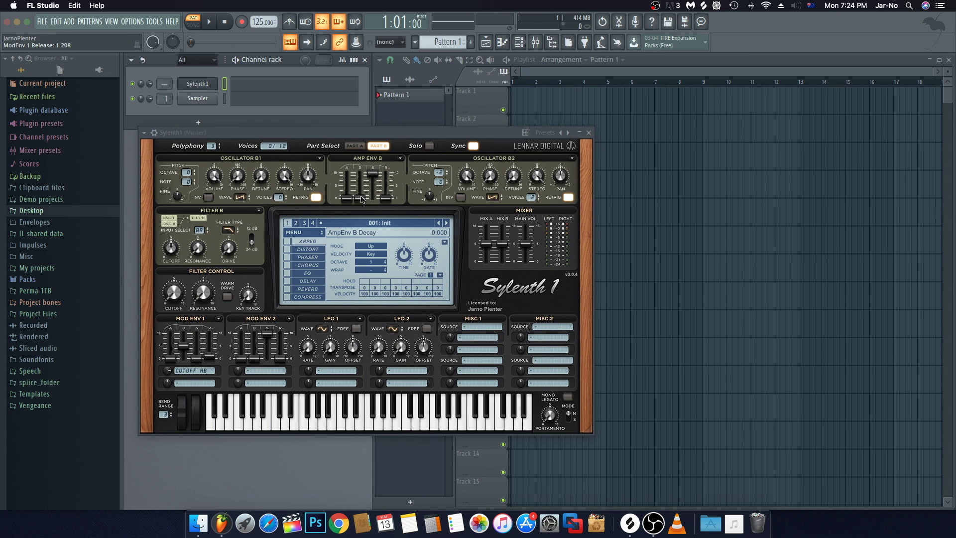
left_click_drag(389, 200, 388, 190)
left_click(355, 146)
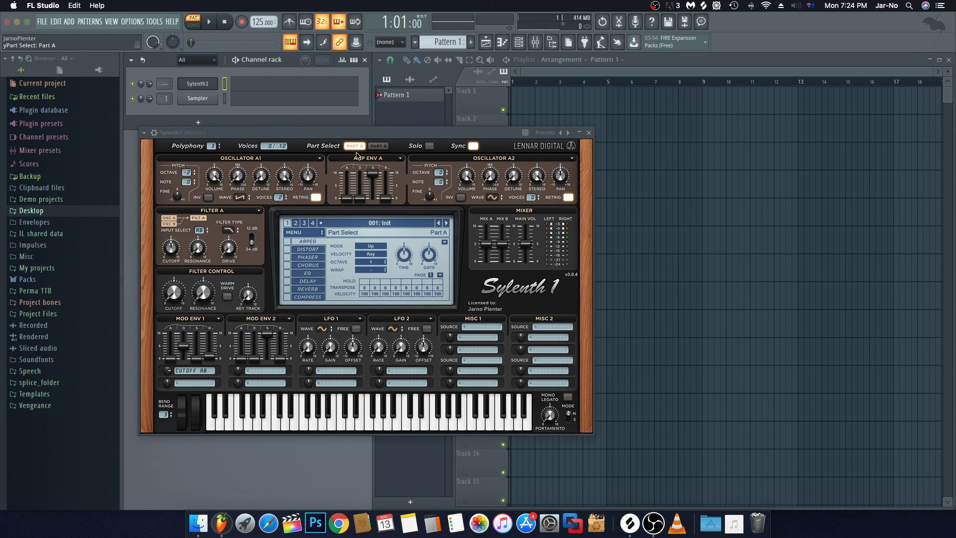
left_click_drag(385, 200, 387, 188)
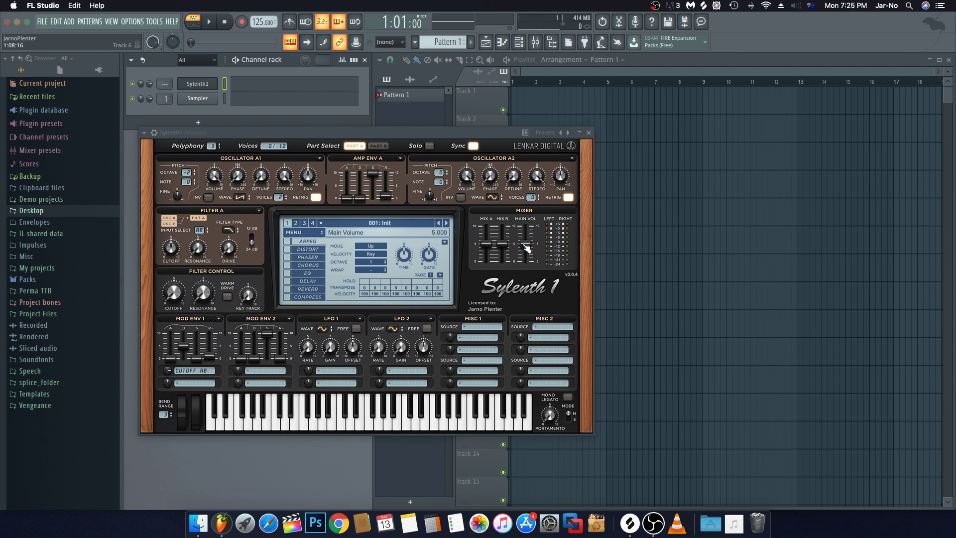
Step: Set Sylenth1's main volume to 2.523 and close its plugin window
left_click_drag(528, 247, 530, 274)
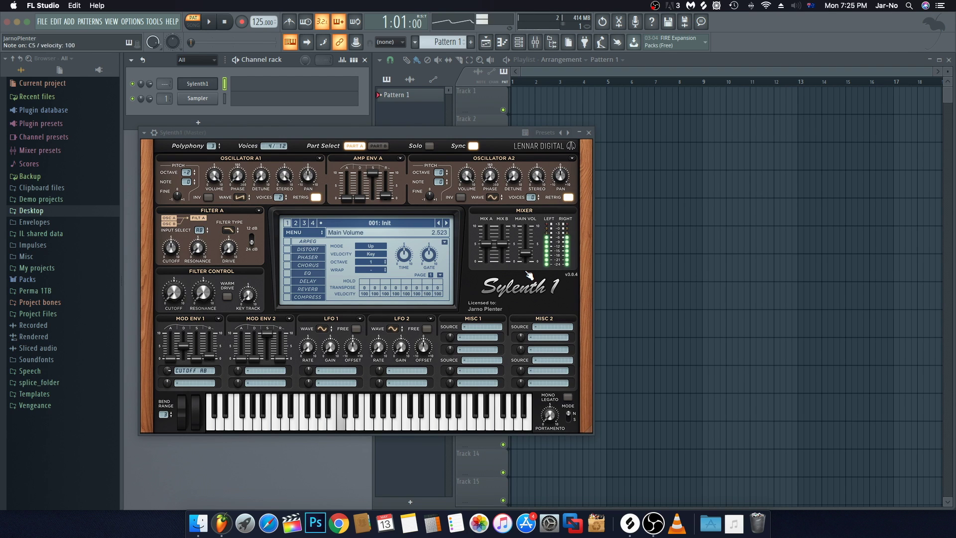
key("Escape")
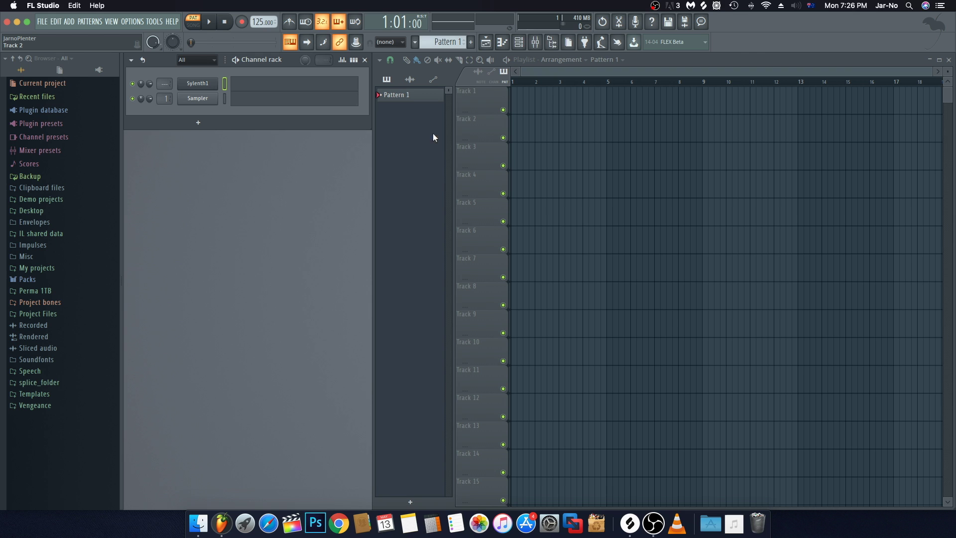
left_click(207, 82)
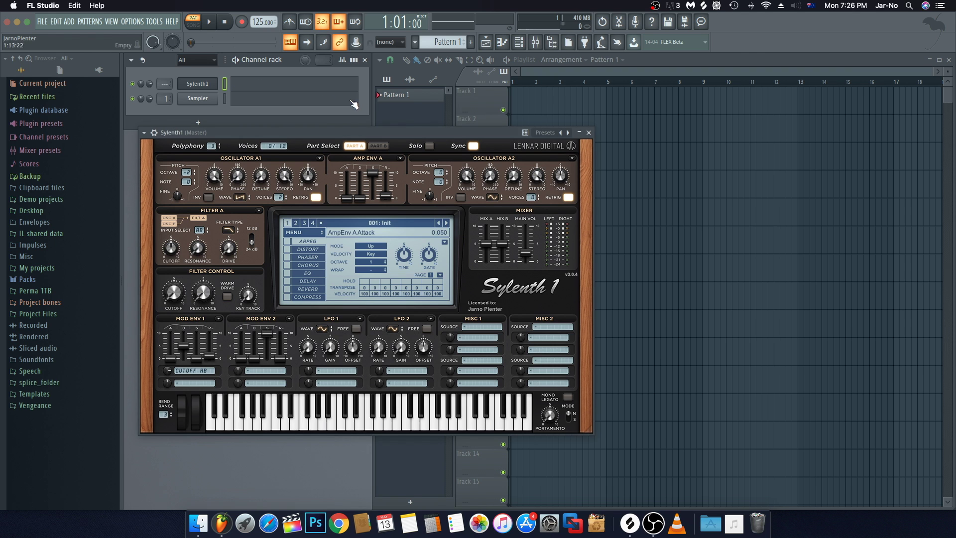
left_click(589, 132)
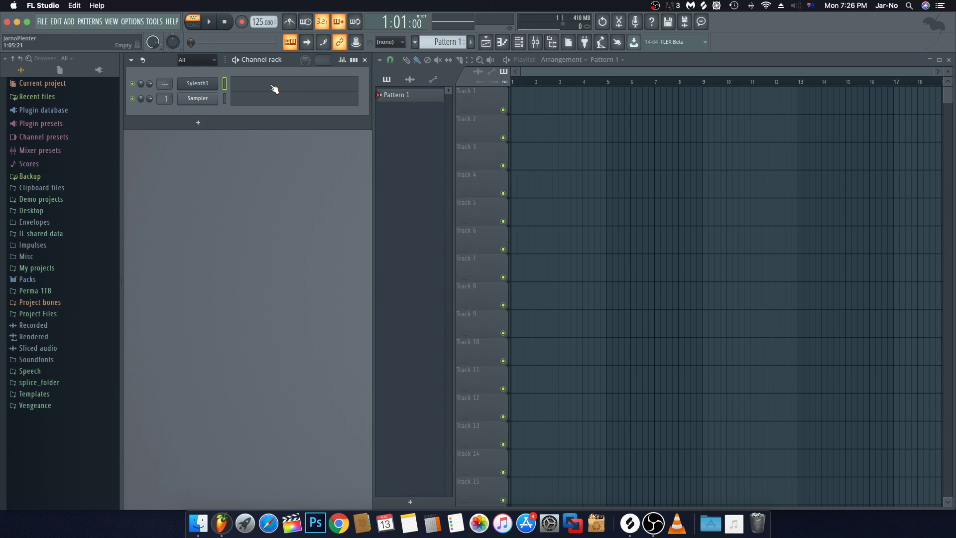
Step: Open the piano roll of the Sylenth1 channel
left_click(353, 59)
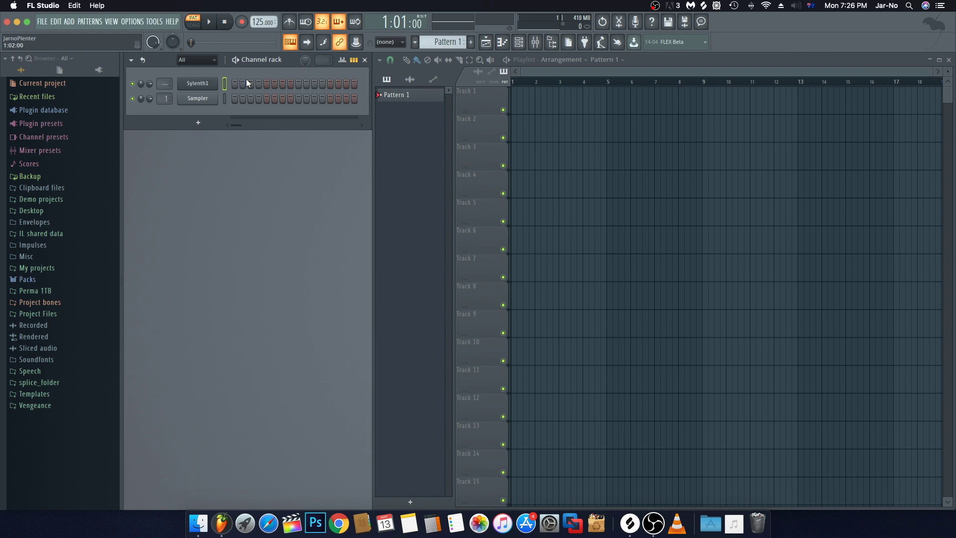
left_click(354, 60)
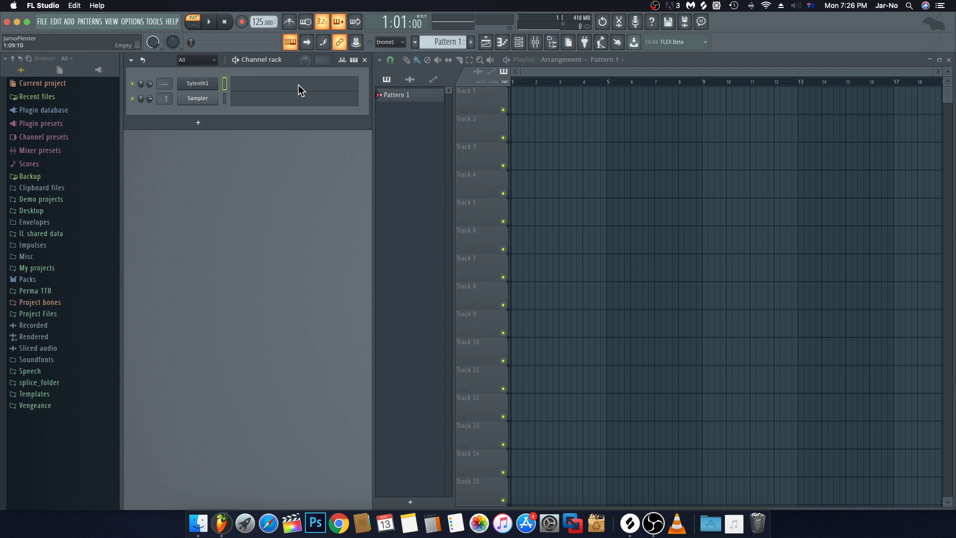
left_click(251, 86)
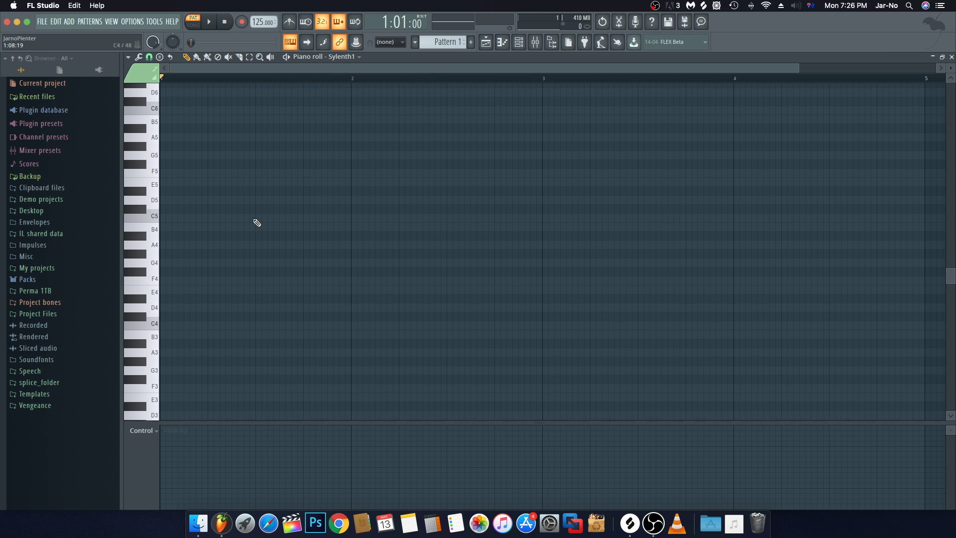
Step: Turn on the metronome and set its sound to Hi-hat
scroll(237, 218, "up", 4)
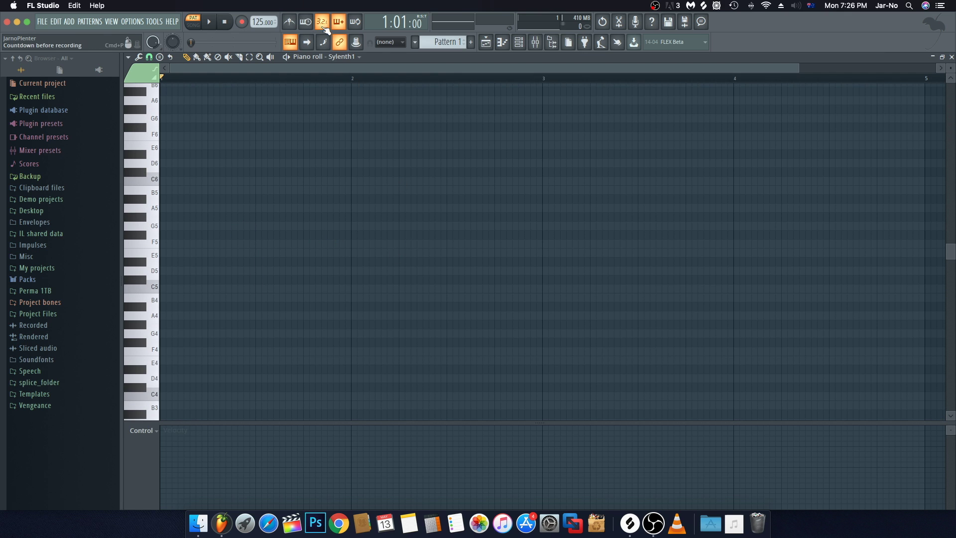
left_click(292, 23)
right_click(289, 24)
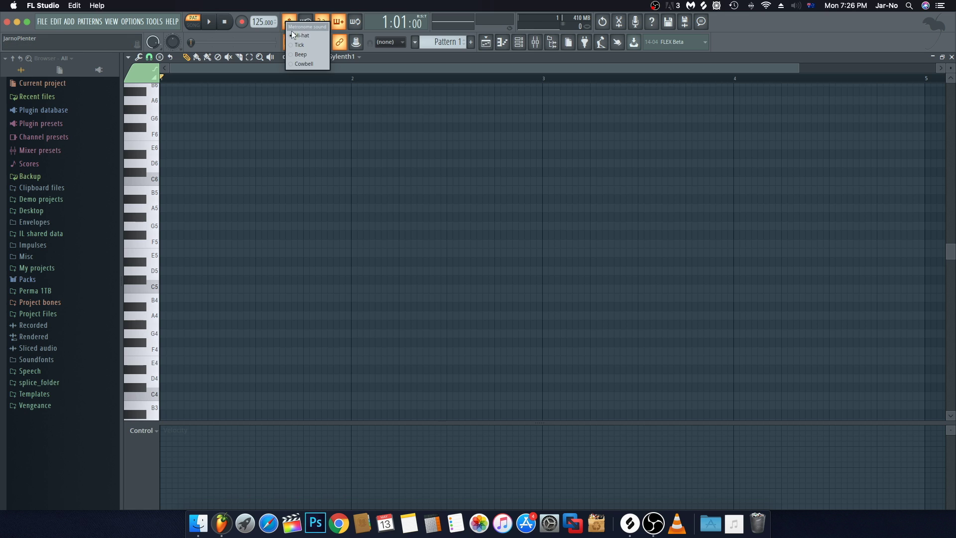
left_click(304, 36)
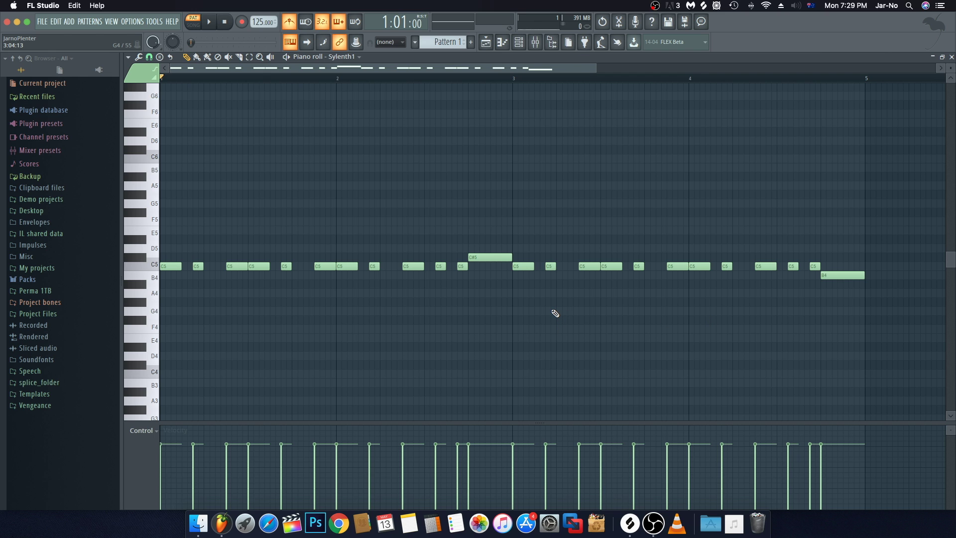
Step: Play back the C5, C#5 and B4 note sequence, stop it and close the piano roll
key("space")
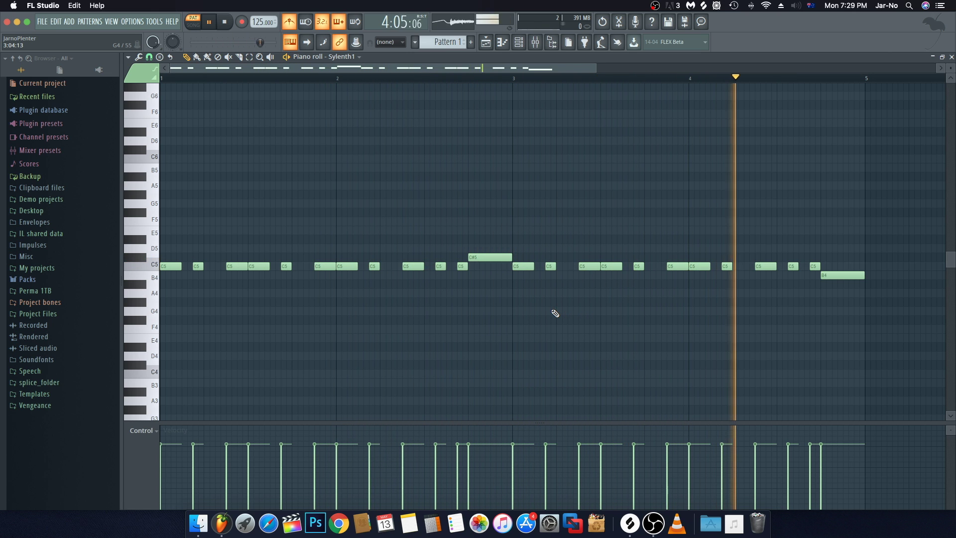
key("space")
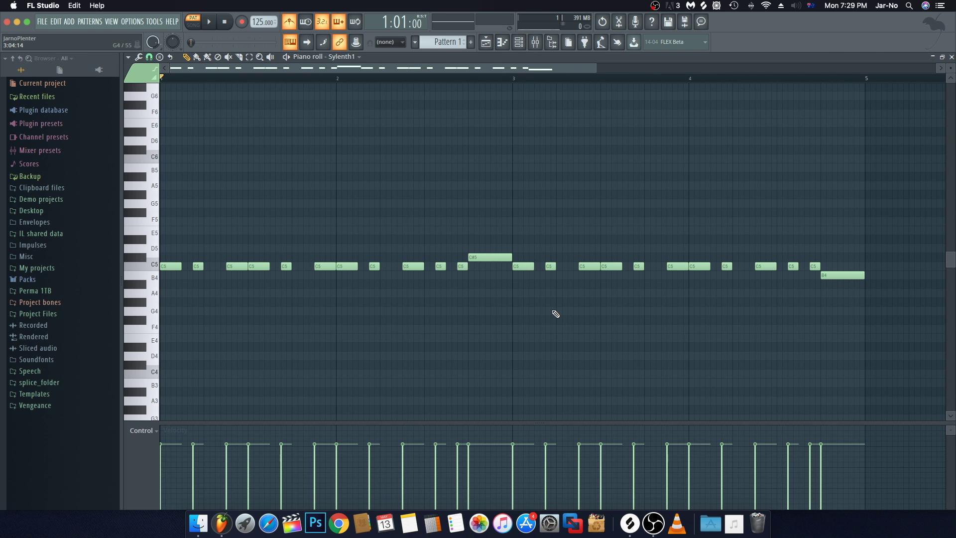
key("F7")
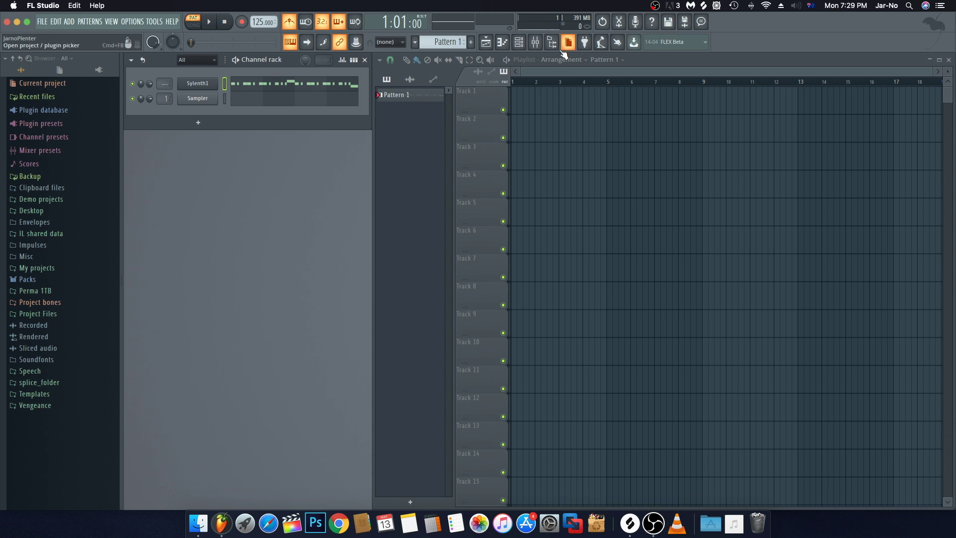
Step: Route the Sylenth1 channel to mixer Insert 10 and close the mixer
left_click(535, 42)
left_click(505, 113)
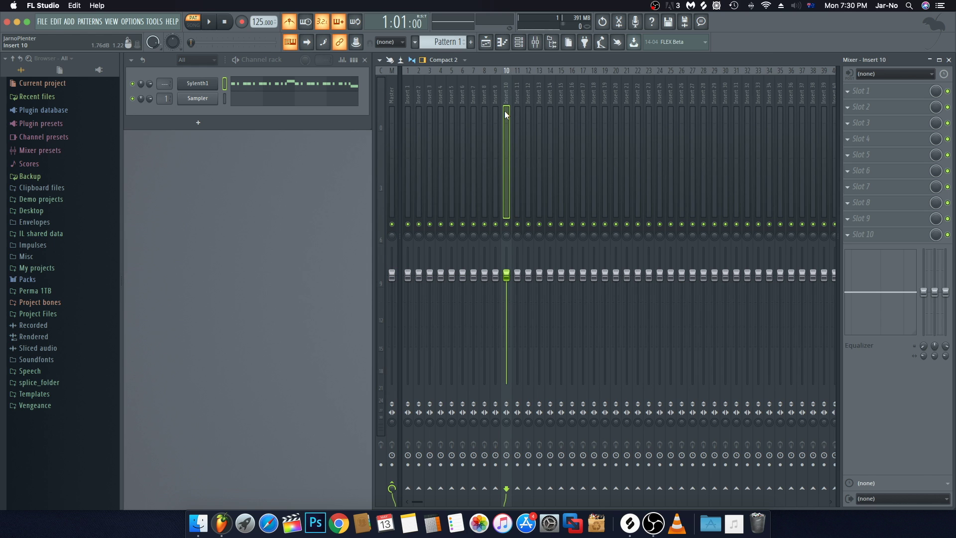
key("ctrl+l")
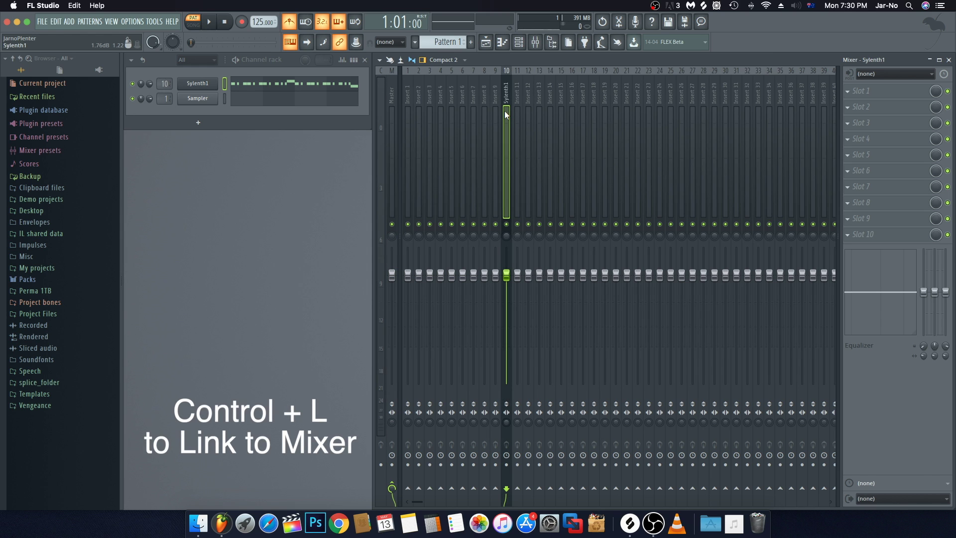
scroll(510, 135, "right", 1)
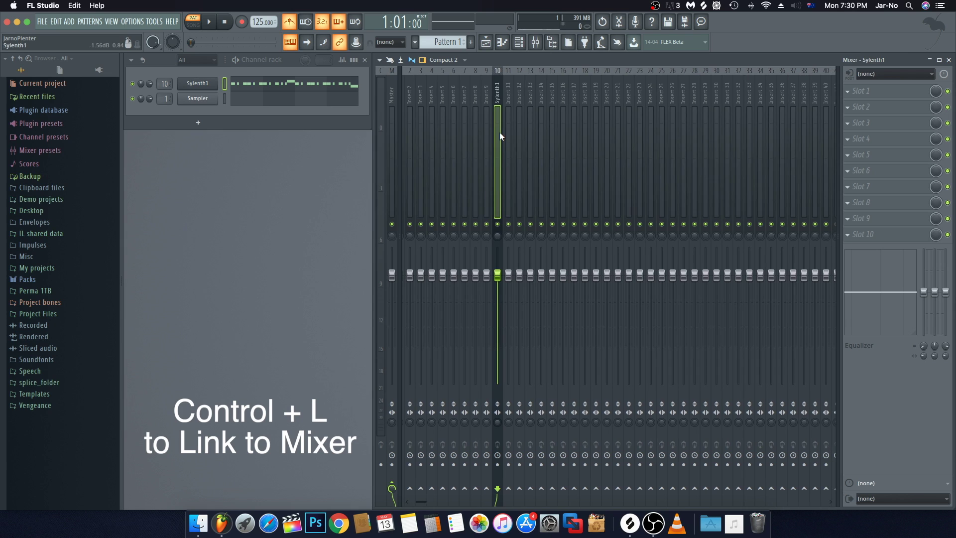
left_click(535, 41)
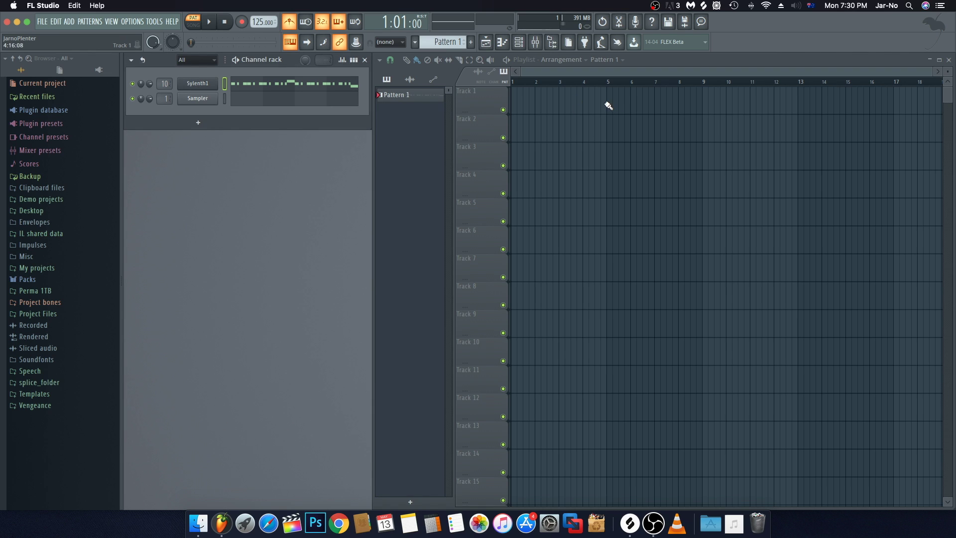
Step: Fill playlist Track 1 with four consecutive Pattern 1 clips from bar 5 to bar 21
mouse_move(705, 109)
left_mouse_down()
mouse_move(807, 102)
mouse_move(788, 143)
left_mouse_up()
scroll(517, 82, "down", 3)
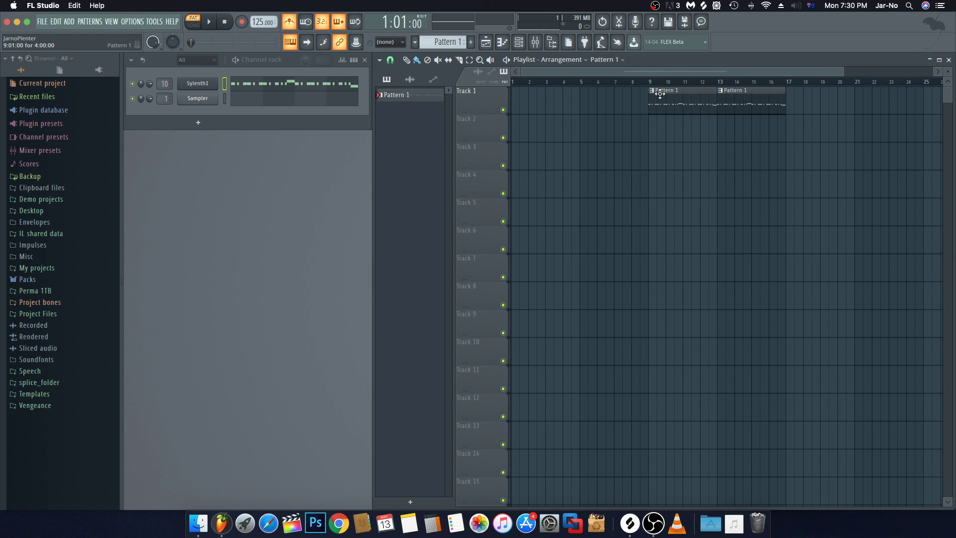
left_click_drag(657, 94, 589, 96)
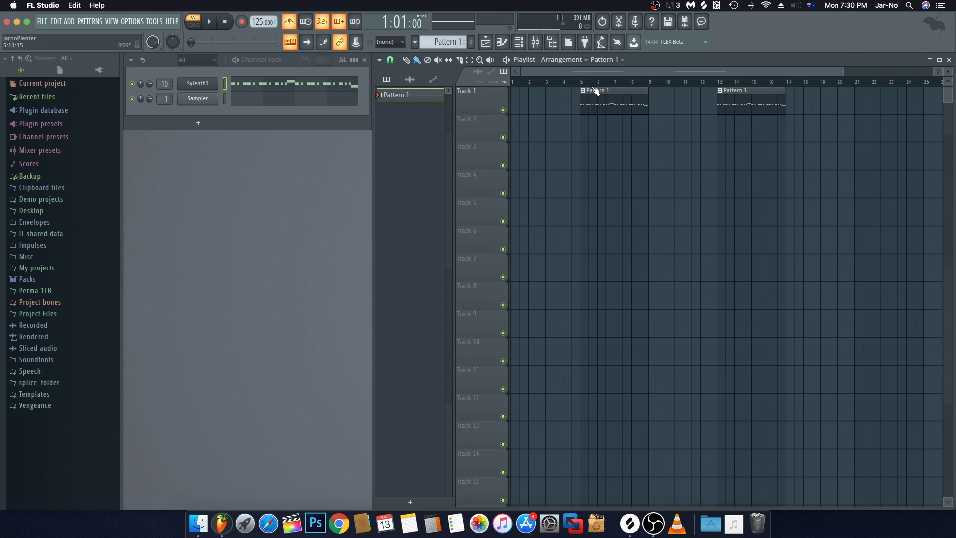
right_click(745, 104)
right_click(586, 104)
left_click_drag(585, 104, 794, 106)
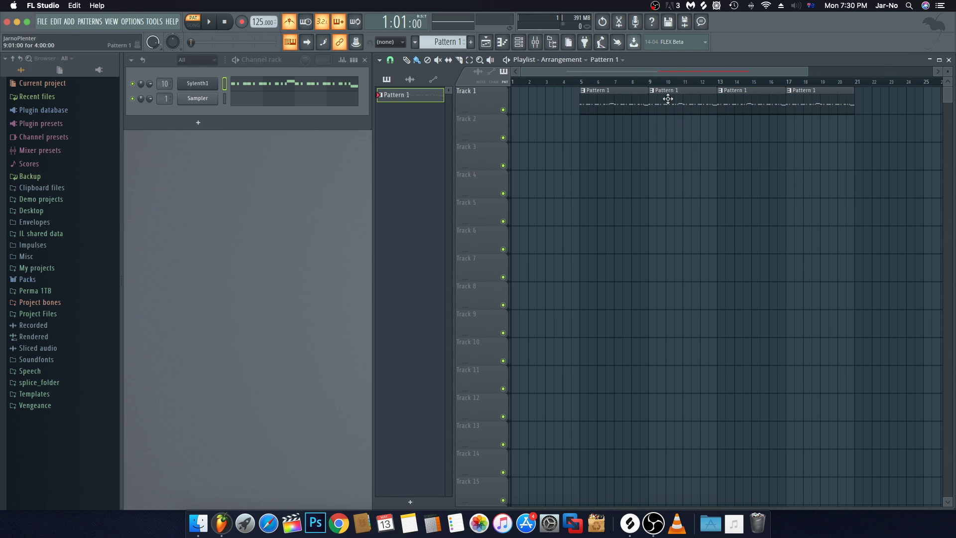
left_click(162, 62)
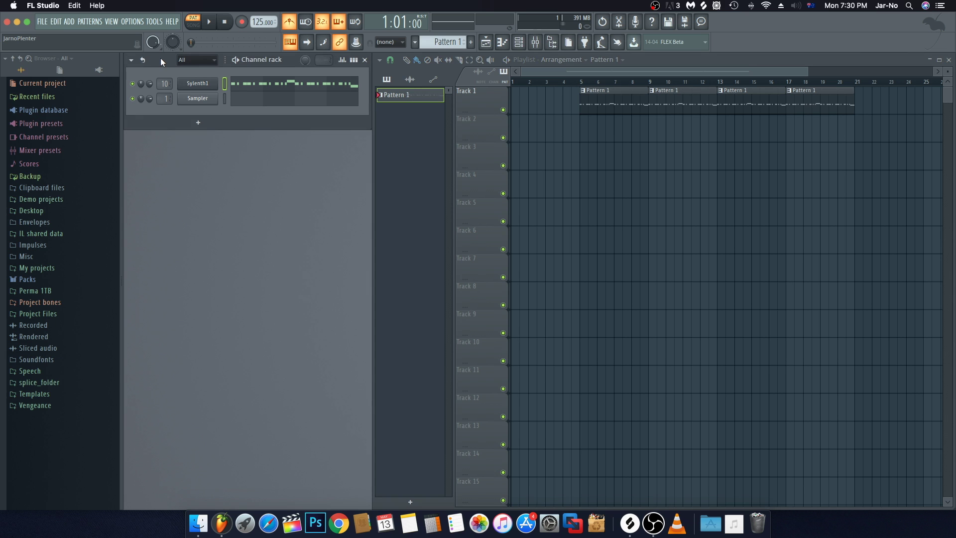
left_click(225, 85)
left_click(535, 42)
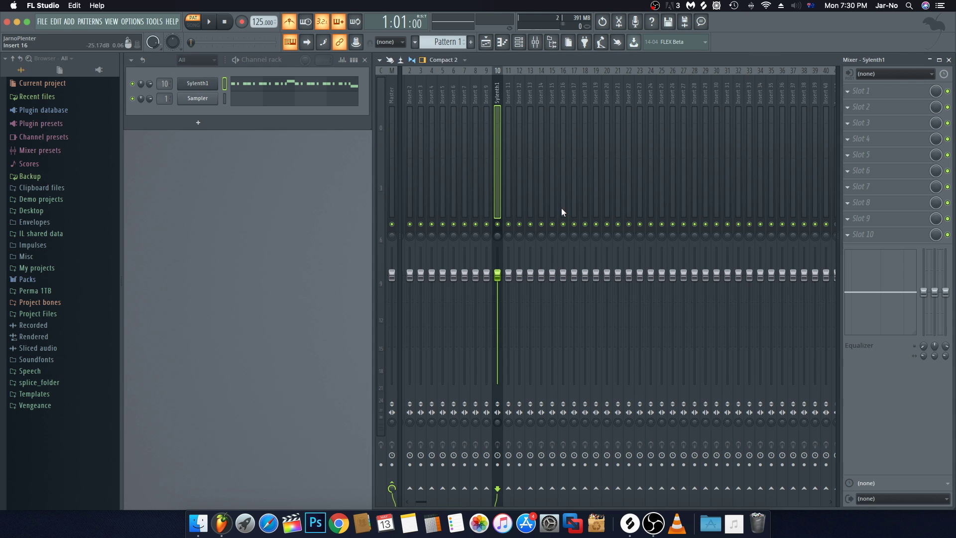
left_click(949, 59)
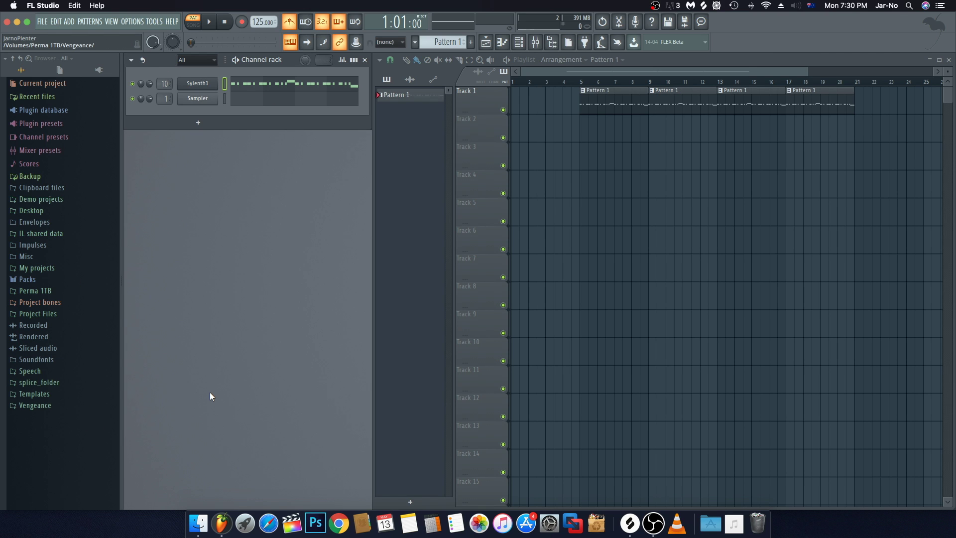
Step: Load VEH3 Kicks 028 from the Vengeance VEH3 Kicks folder onto the Sampler channel and collapse the browser folders
left_click(63, 406)
scroll(74, 394, "down", 20)
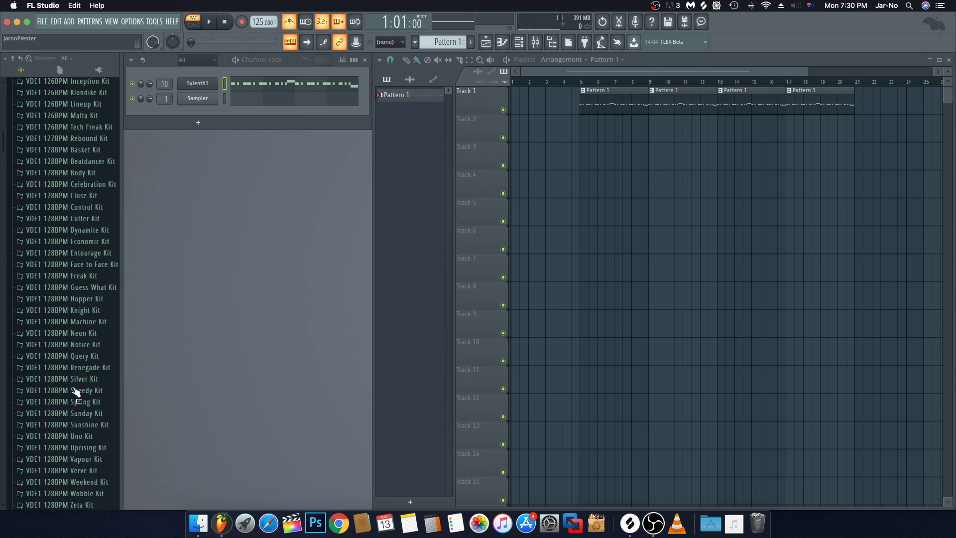
scroll(77, 393, "down", 20)
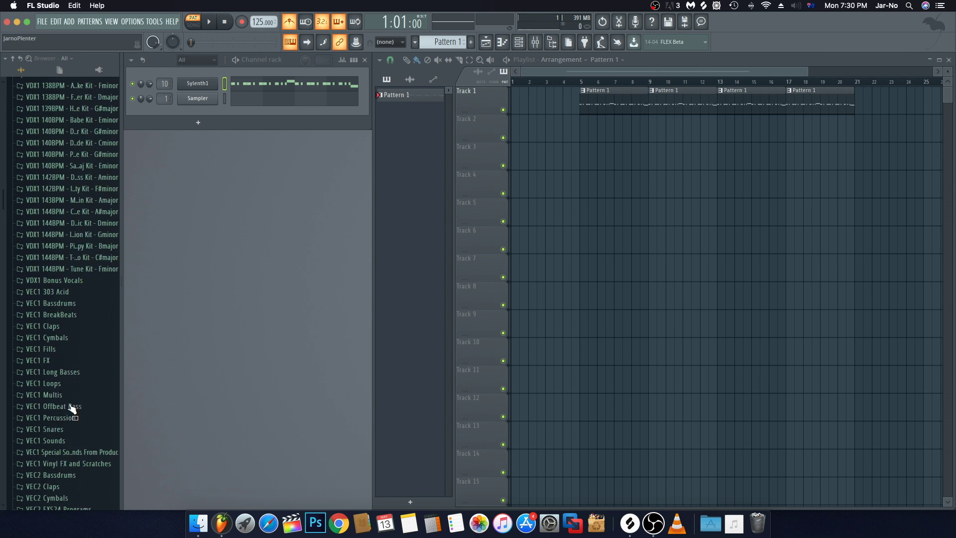
scroll(85, 396, "up", 5)
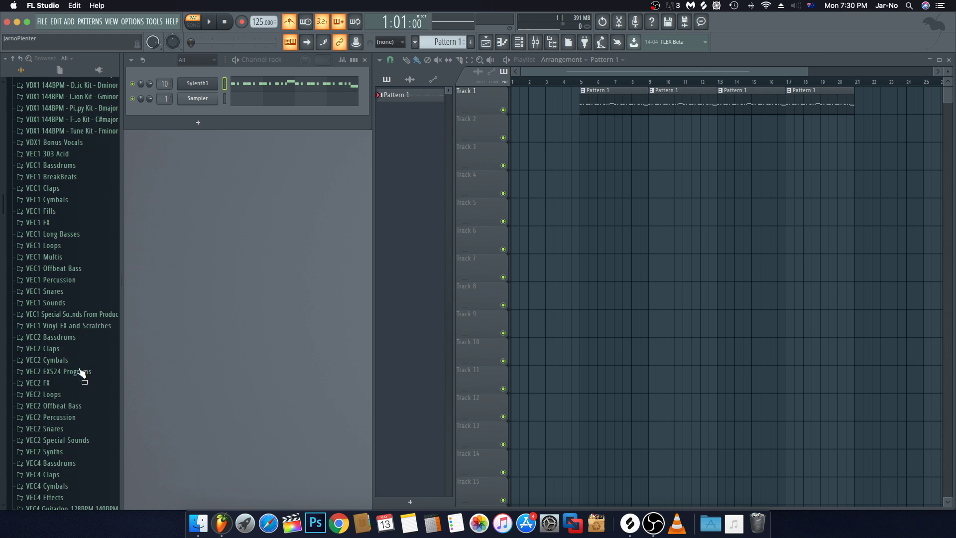
scroll(82, 388, "down", 15)
scroll(79, 383, "down", 10)
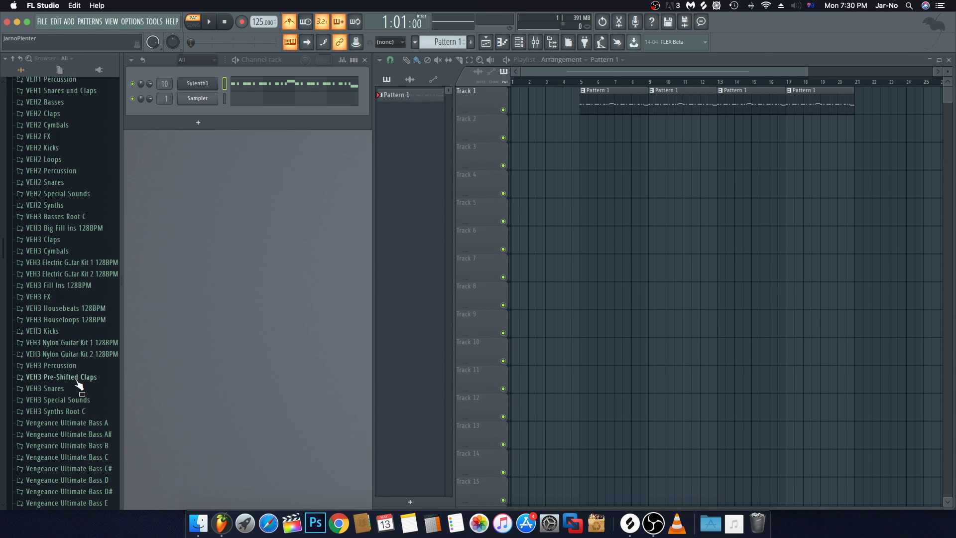
left_click(68, 333)
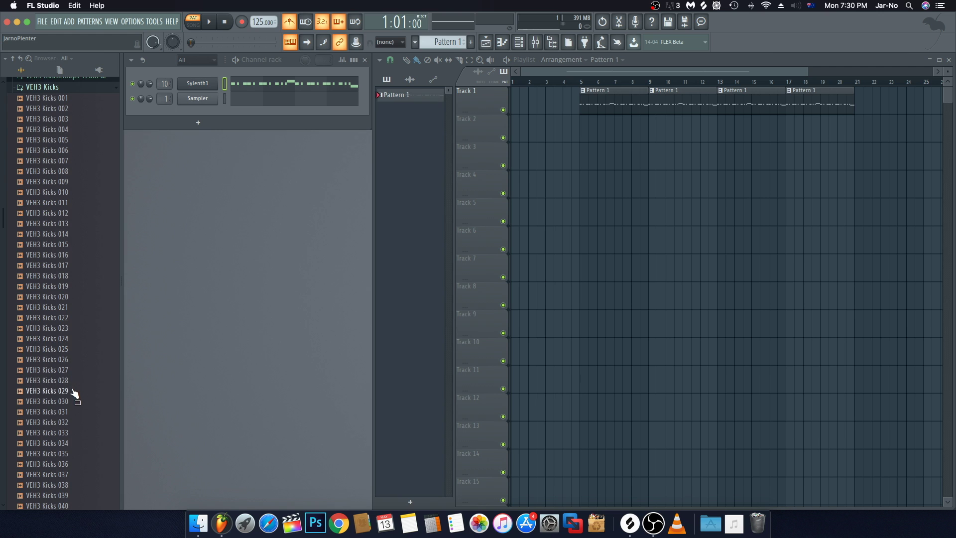
left_click_drag(70, 381, 203, 103)
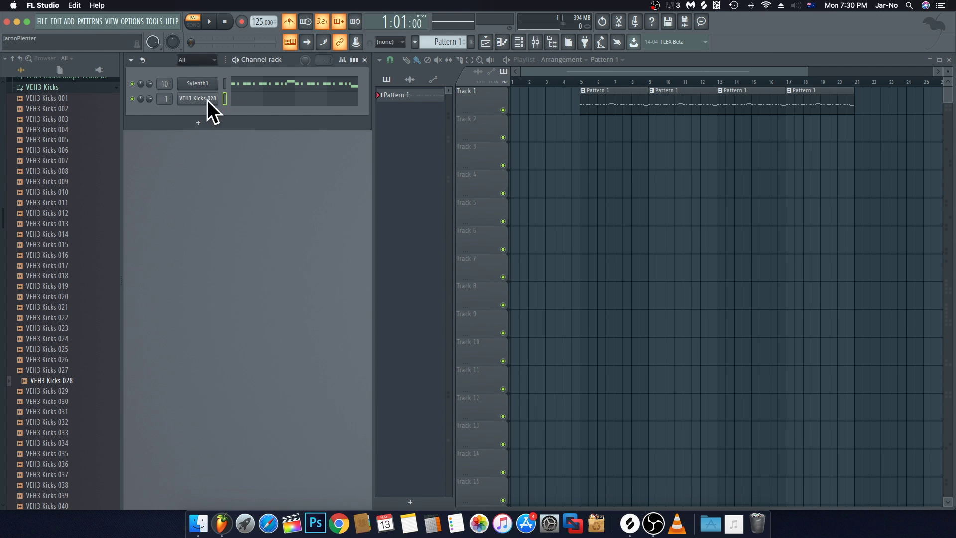
left_click(13, 59)
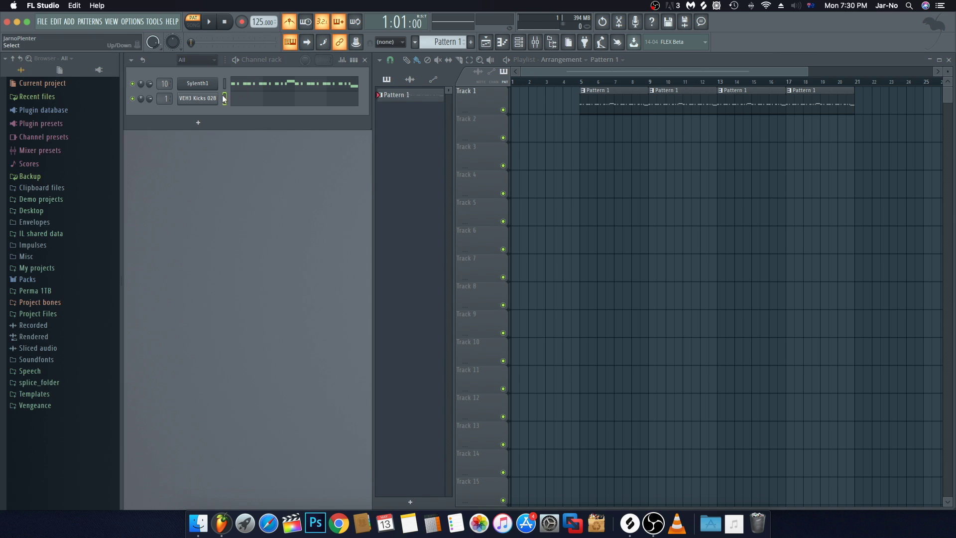
Step: Route the VEH3 Kicks 028 channel to mixer track 1
left_click(535, 44)
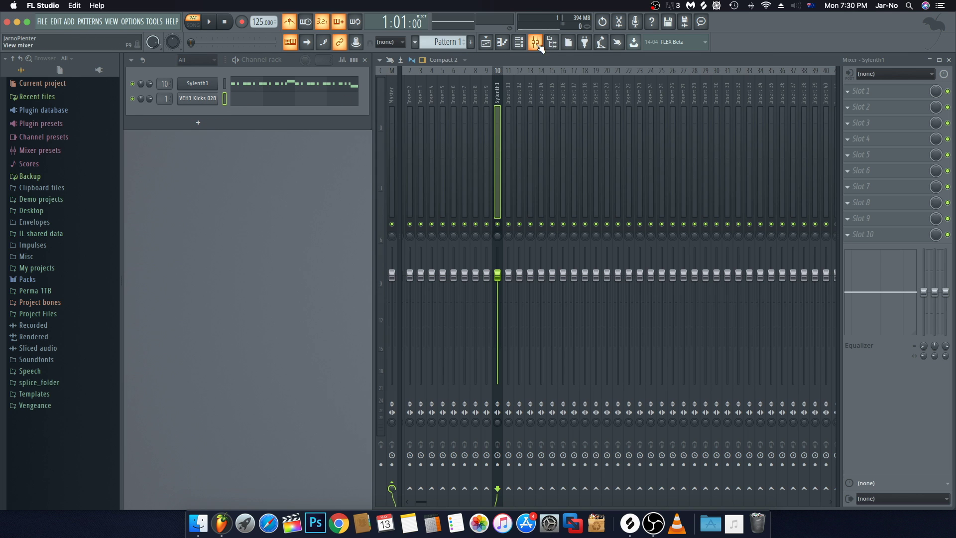
left_click(408, 140)
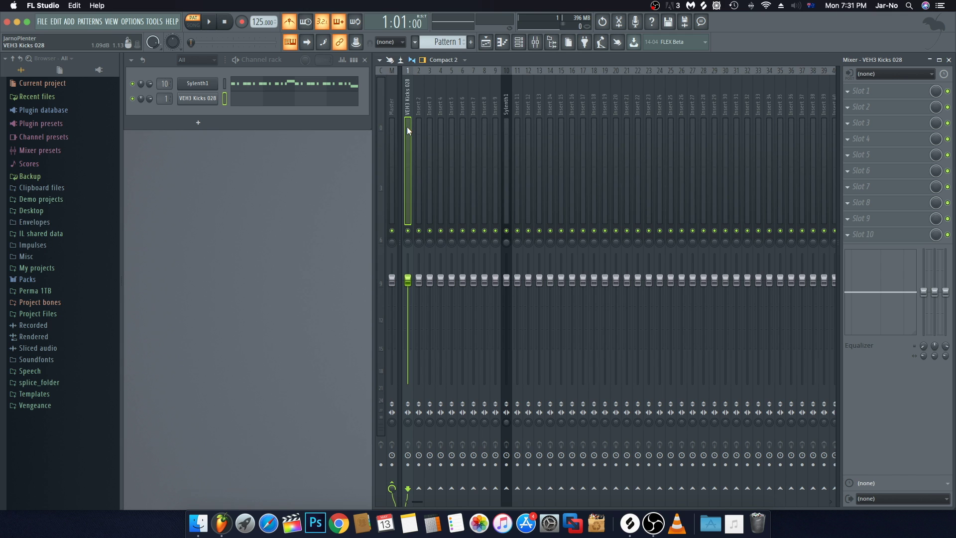
right_click(407, 127)
mouse_move(452, 149)
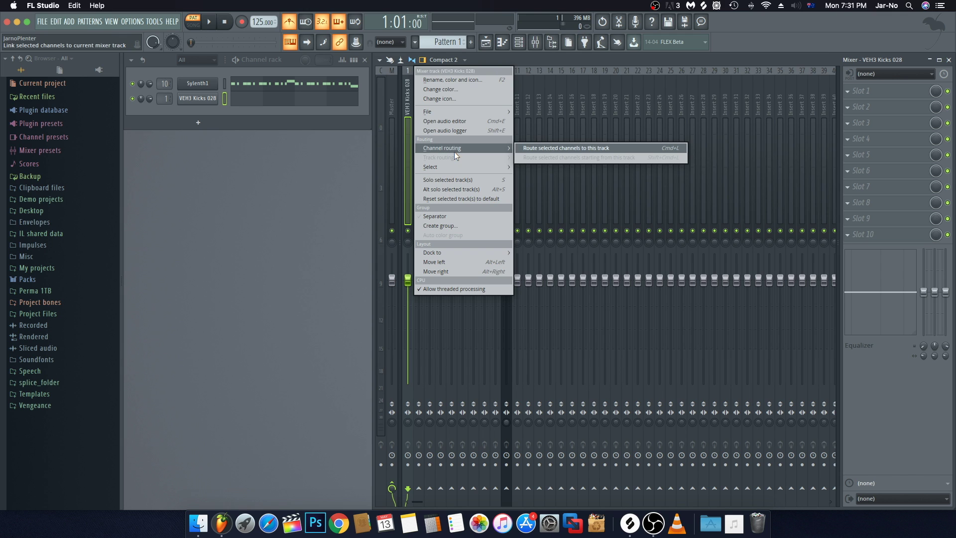
left_click(563, 148)
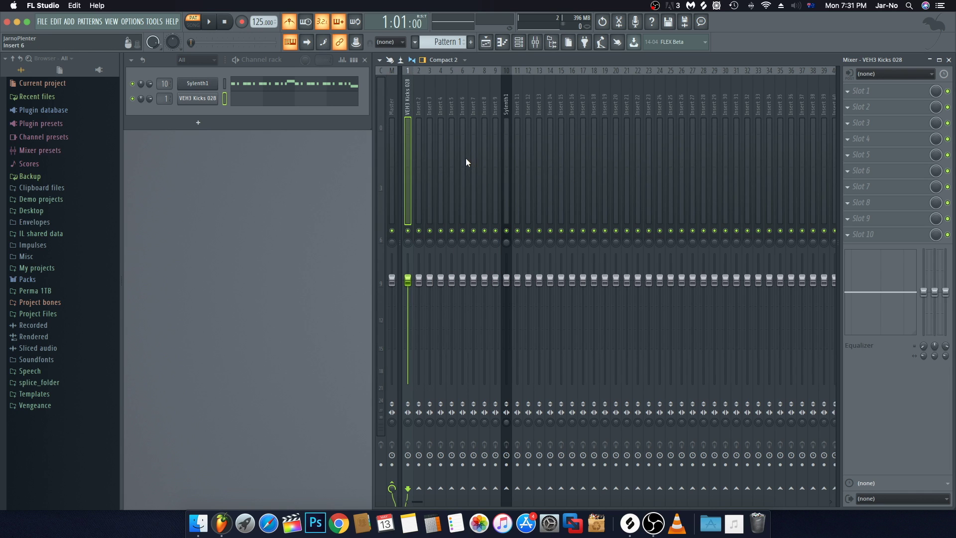
Step: Add a fade-out of about 23% to the kick sample, auditioning and fine-tuning it, and close its channel settings
left_click(188, 97)
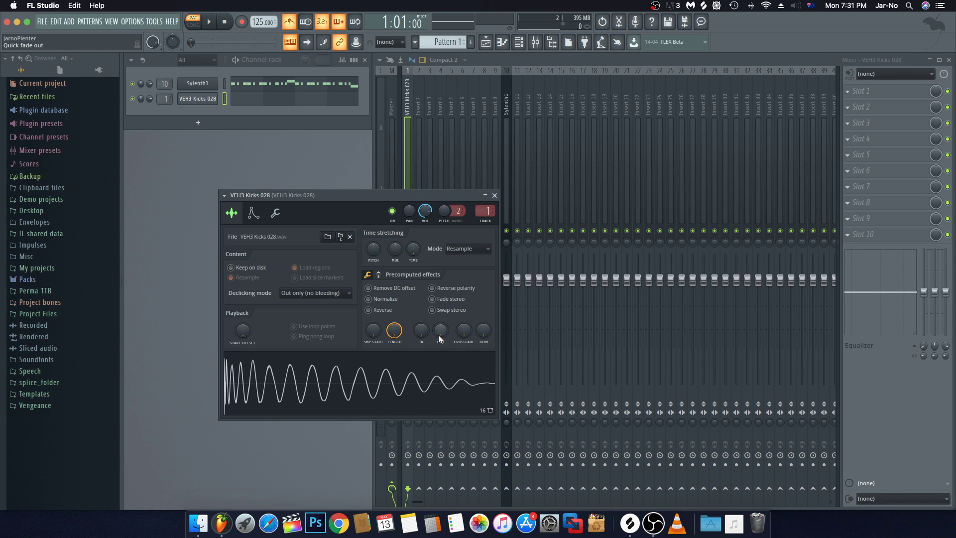
key("z")
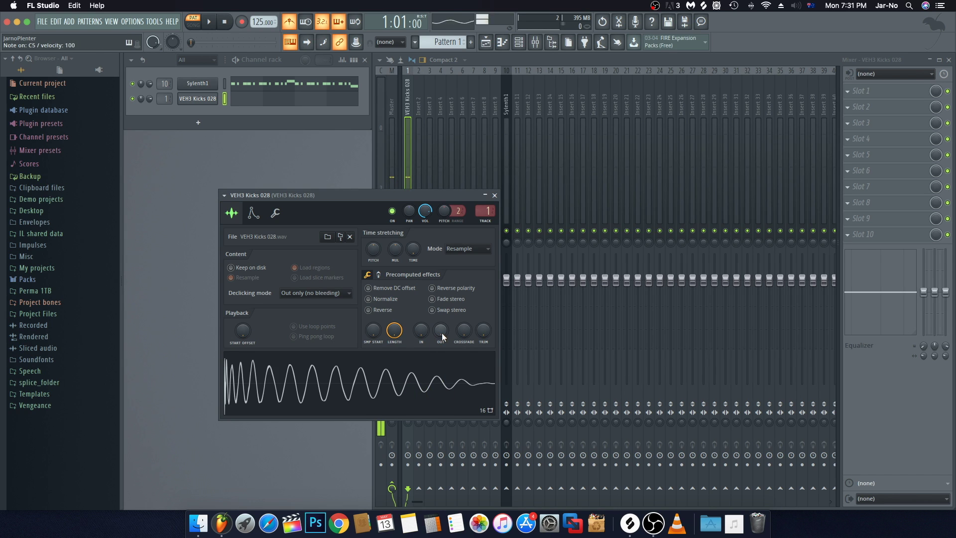
left_click_drag(442, 331, 442, 315)
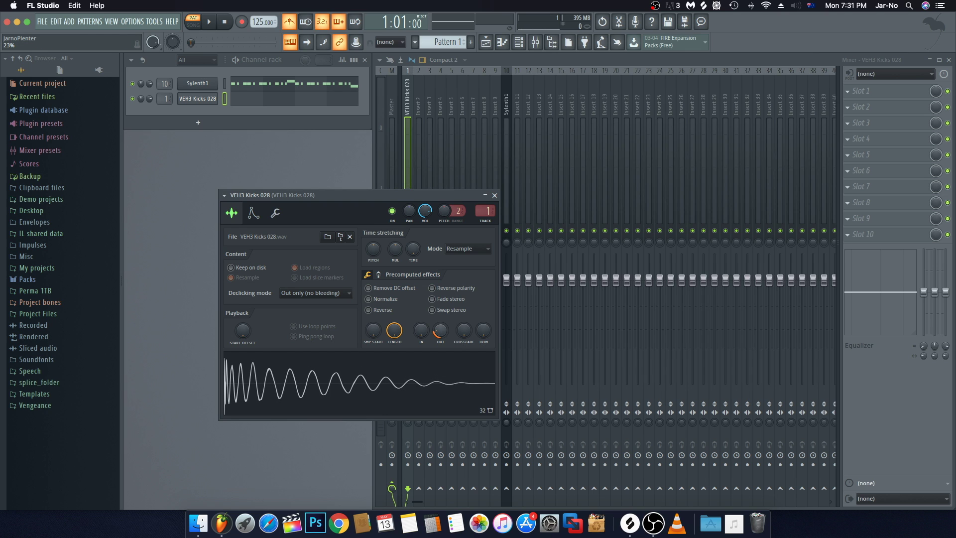
key("z")
key("z")
left_click_drag(441, 333, 441, 336)
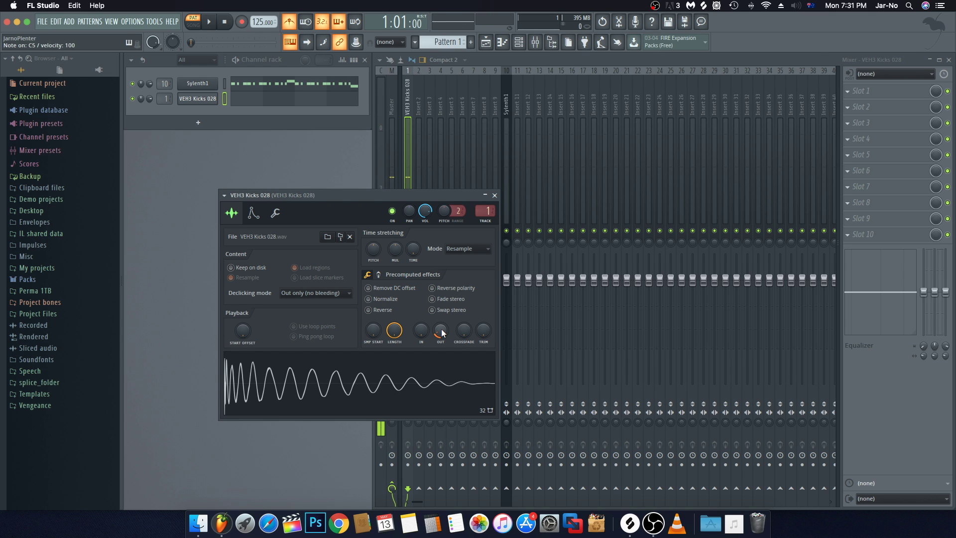
left_click(495, 196)
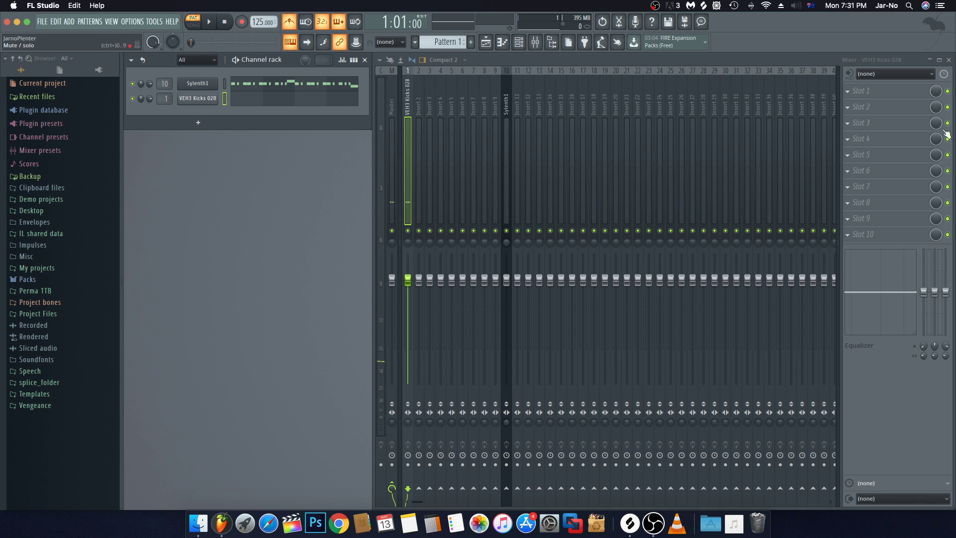
Step: Load Fruity Compressor with the Drums preset into slot 1 of the kick's mixer track and lower the track fader to about -6.7 dB
left_click(857, 95)
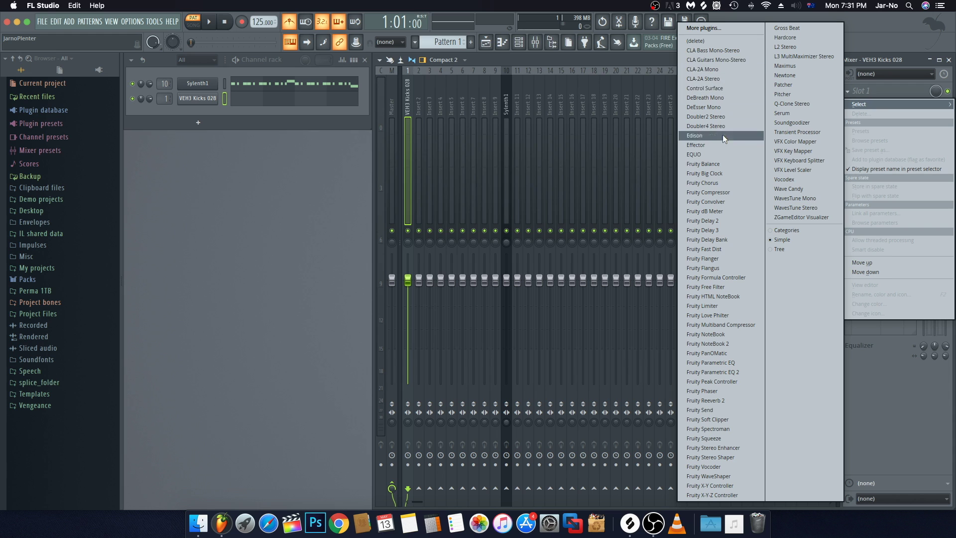
left_click(716, 194)
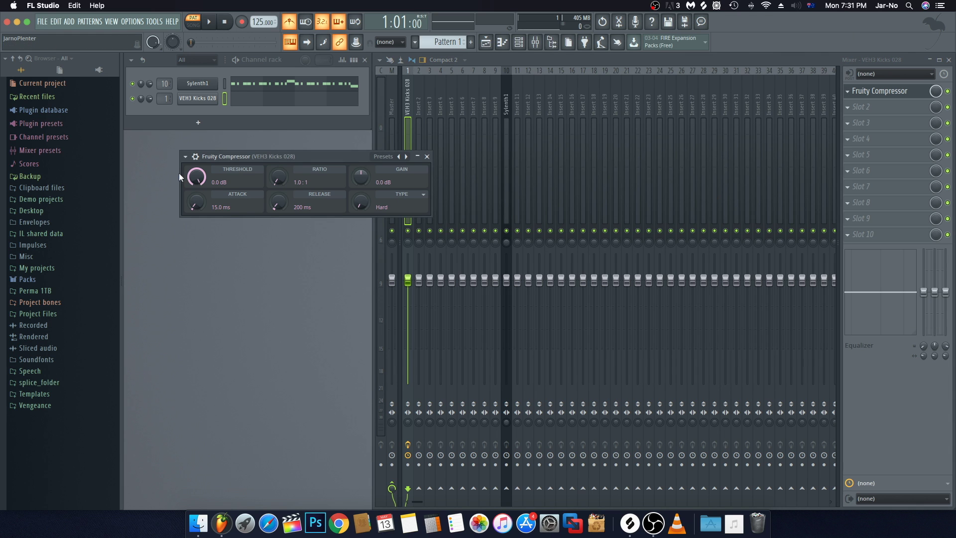
left_click(185, 157)
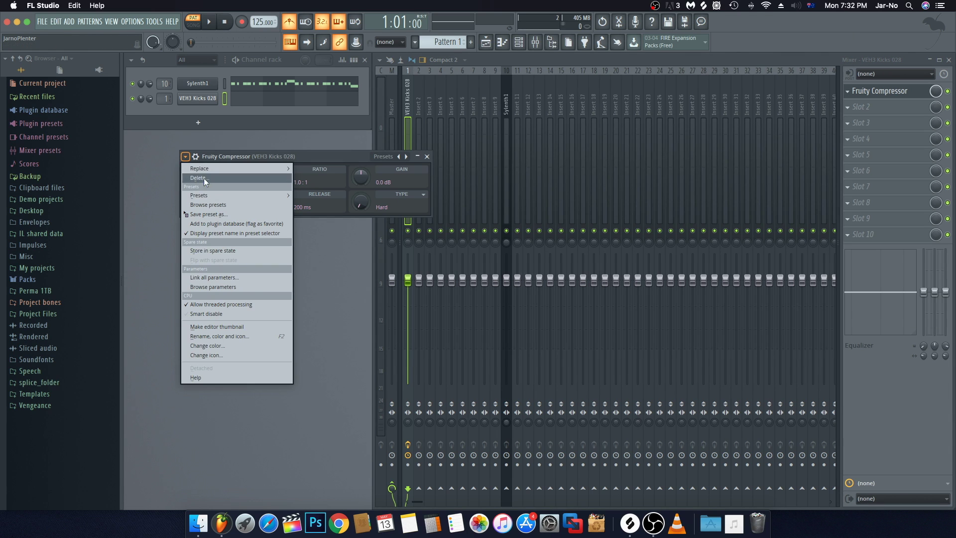
mouse_move(221, 194)
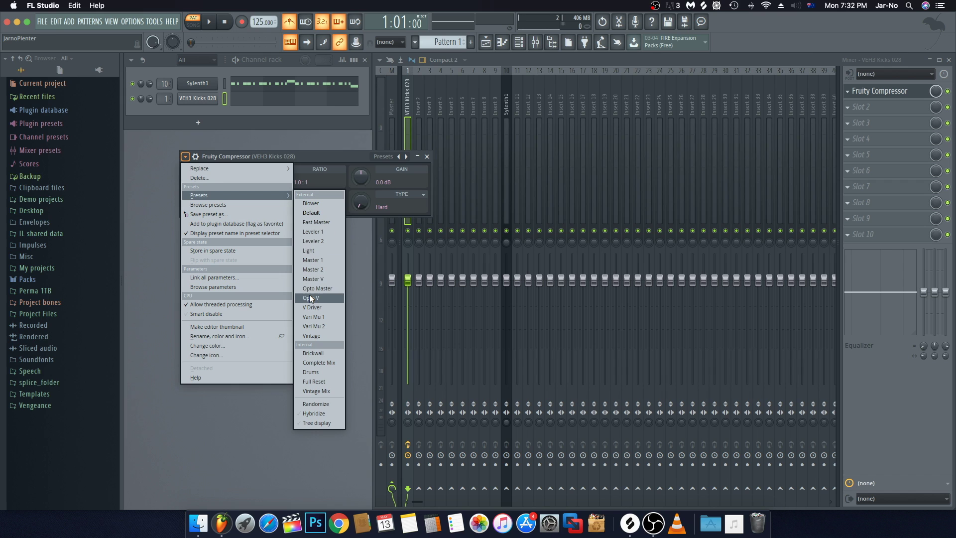
left_click(314, 373)
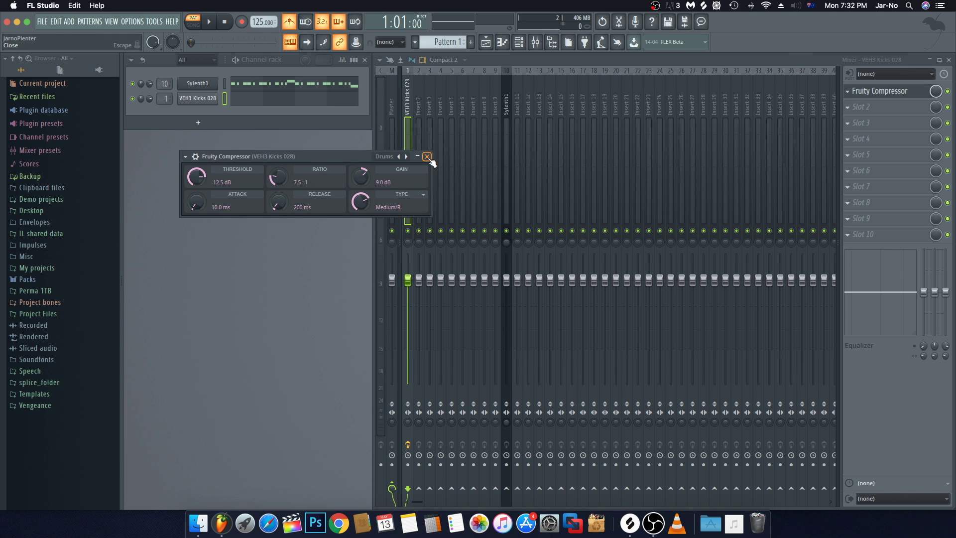
left_click(427, 157)
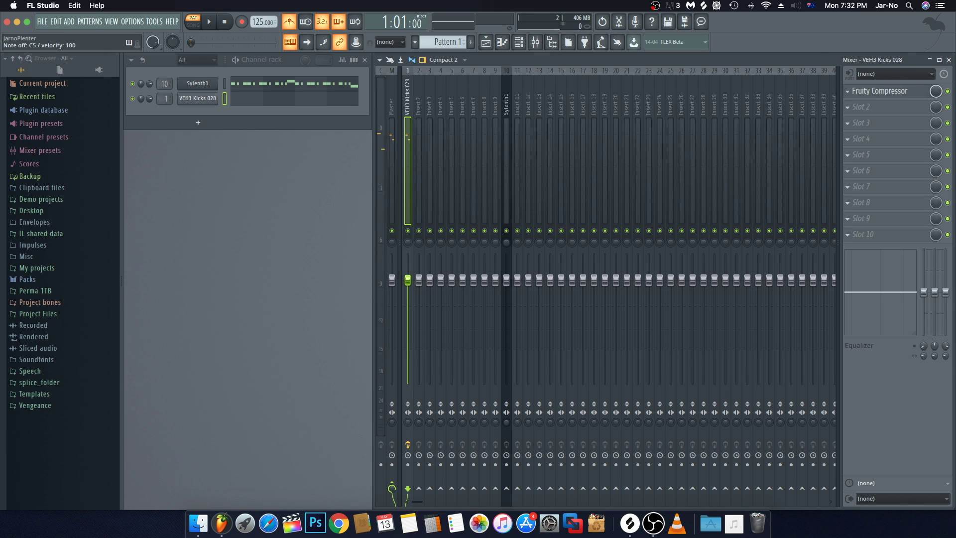
left_click_drag(408, 280, 408, 309)
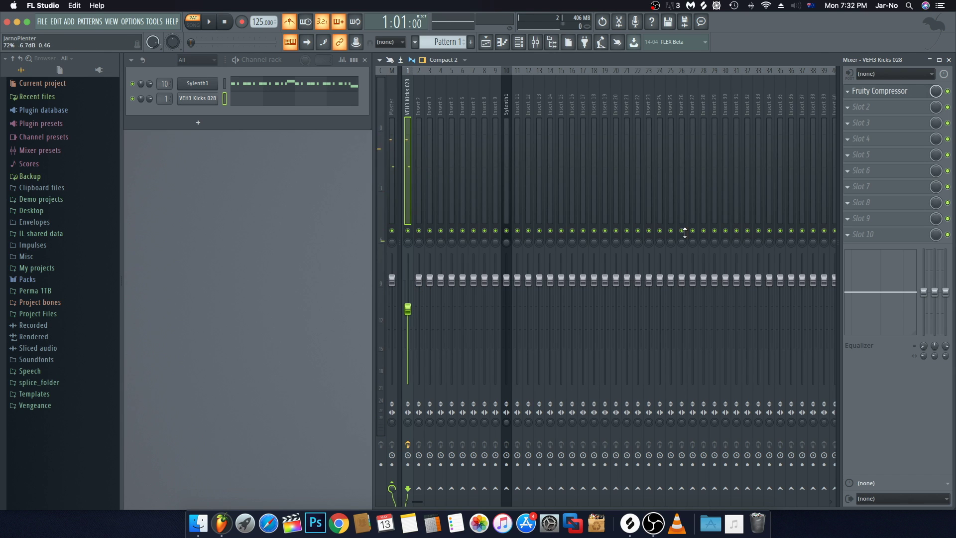
Step: Add Fruity Parametric EQ 2 in slot 2 and make band 7 a Steep 8 low pass at about 10 kHz
left_click(864, 109)
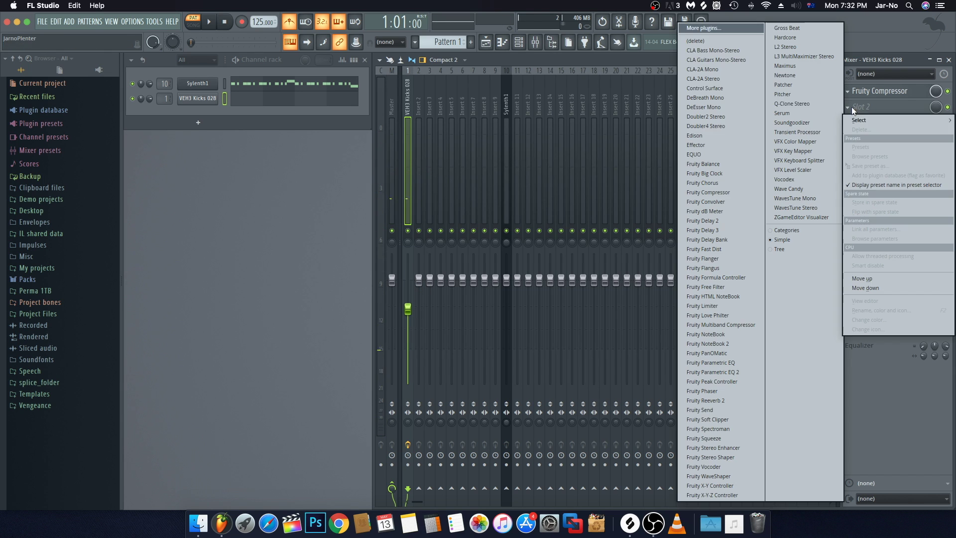
left_click(732, 374)
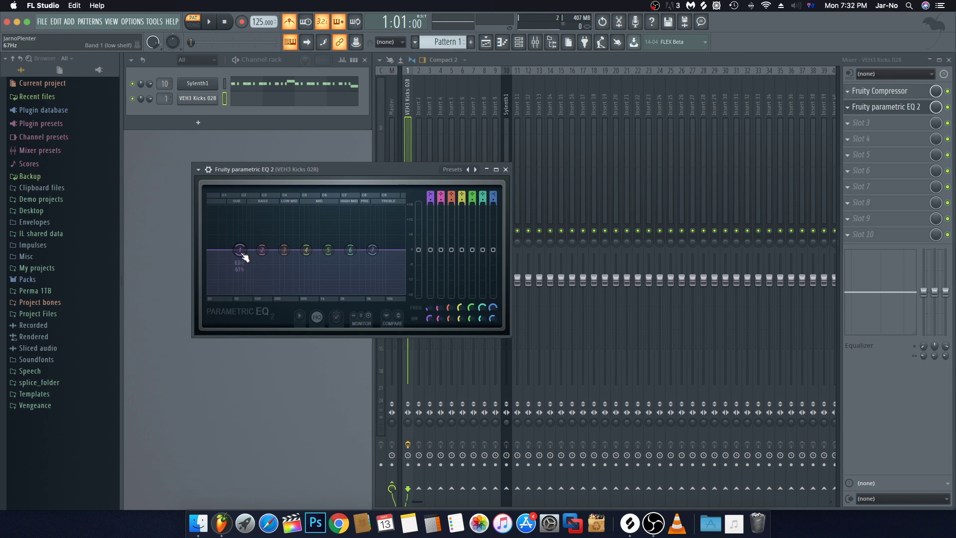
right_click(373, 253)
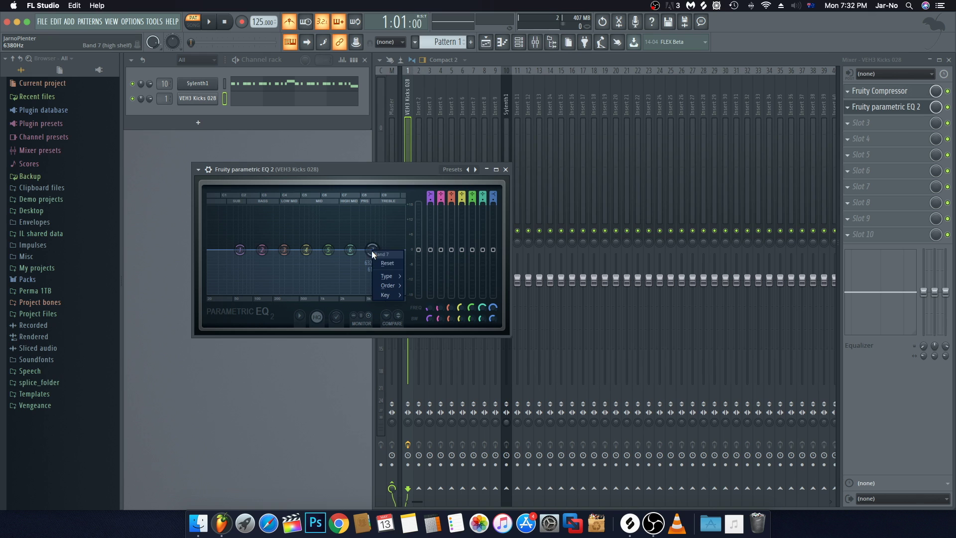
mouse_move(388, 277)
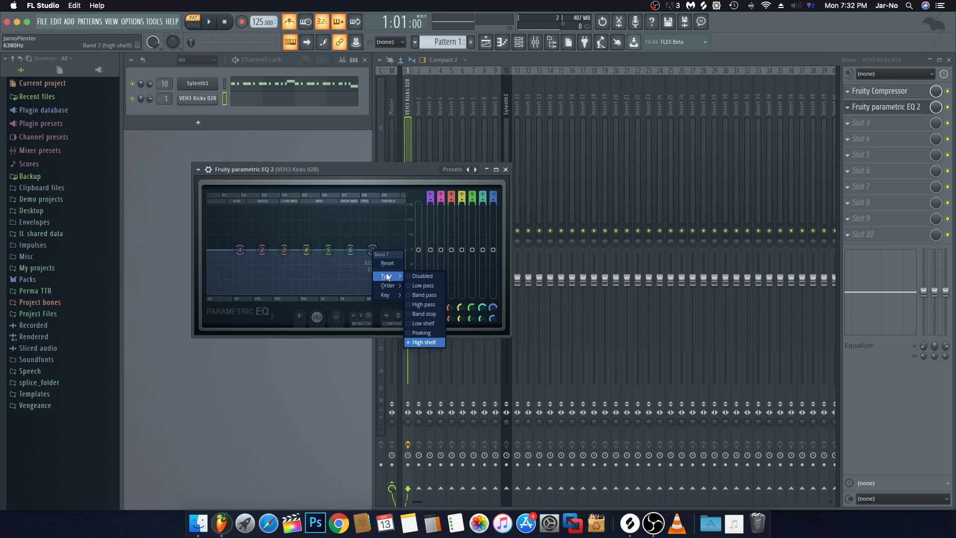
left_click(425, 286)
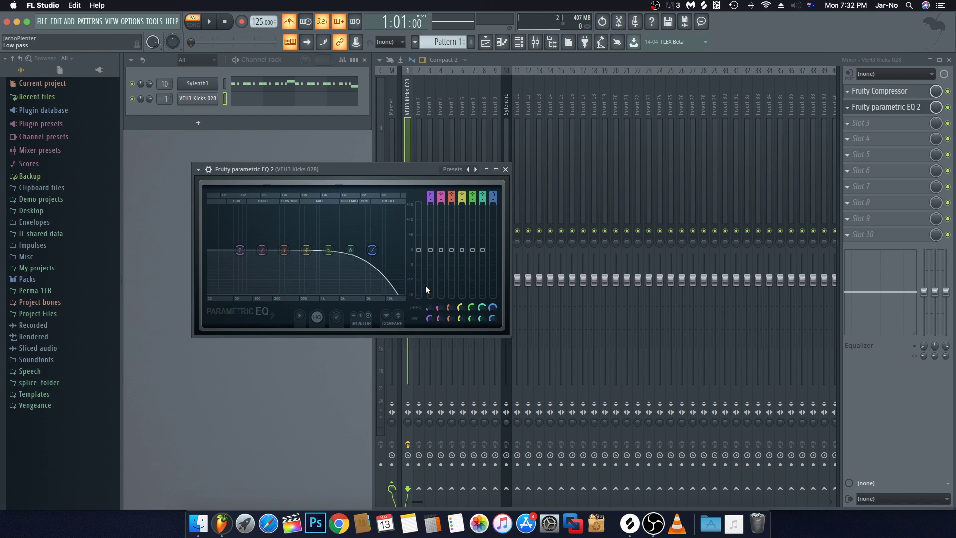
right_click(372, 250)
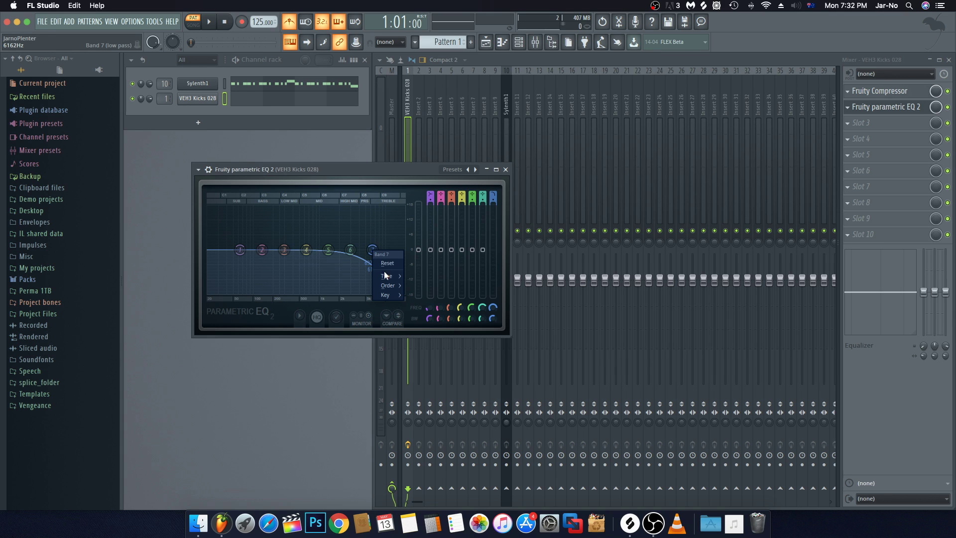
mouse_move(391, 286)
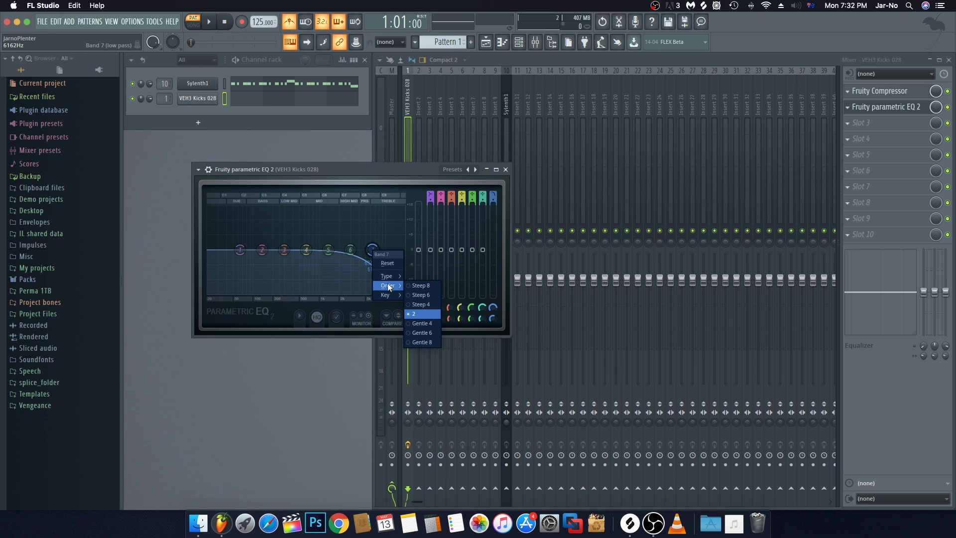
left_click(420, 286)
mouse_move(378, 258)
left_mouse_down()
mouse_move(384, 250)
mouse_move(365, 250)
mouse_move(388, 250)
mouse_move(299, 250)
mouse_move(383, 250)
left_mouse_up()
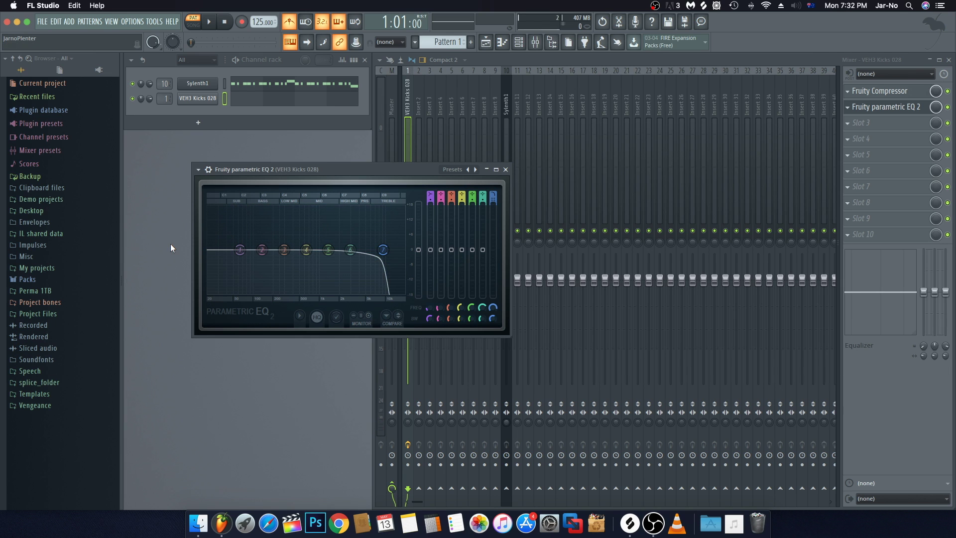
Step: Set EQ band 1's order to Steep 8 and move it to the lowest frequency at full cut
right_click(241, 250)
mouse_move(256, 285)
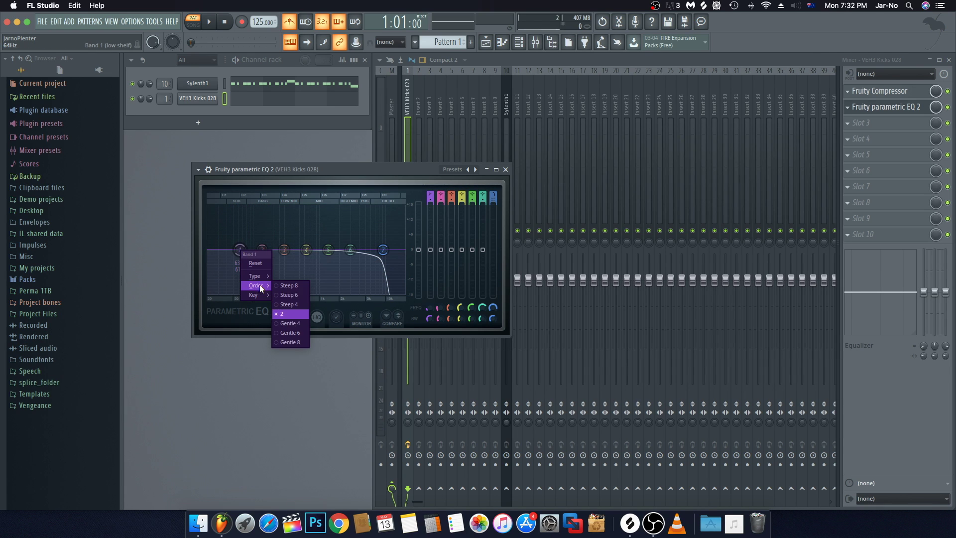
left_click(301, 286)
left_click_drag(239, 250, 209, 292)
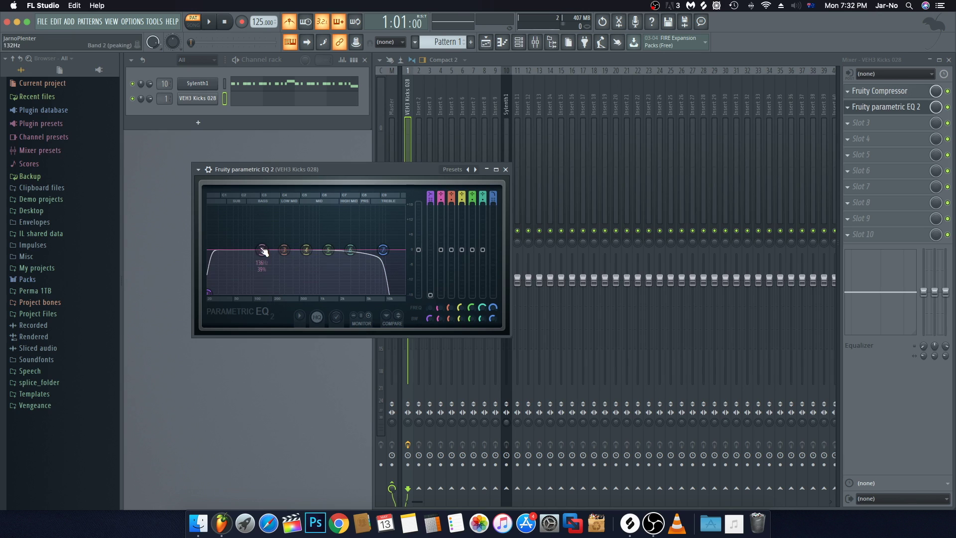
Step: Boost EQ bands 2, 3 and 4 in the low end, placing band 2 near 39 Hz and band 4 at about 2 dB near 198 Hz
left_click_drag(262, 249, 225, 241)
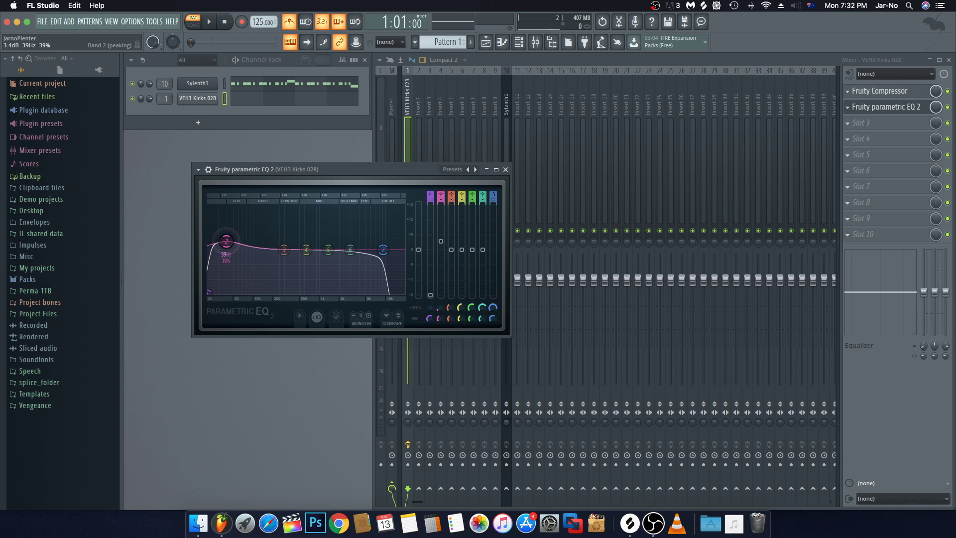
left_click_drag(226, 241, 227, 242)
left_click_drag(227, 239, 227, 240)
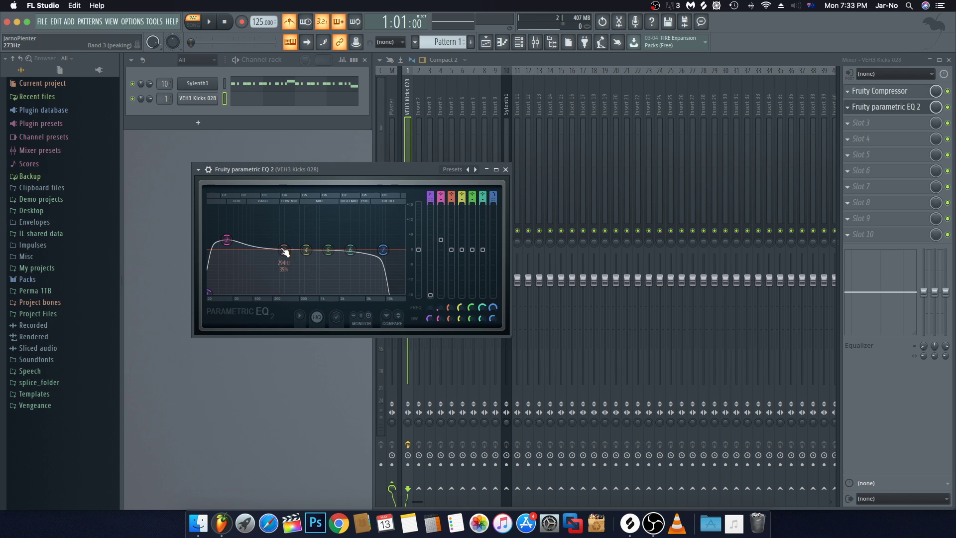
left_click_drag(284, 250, 252, 240)
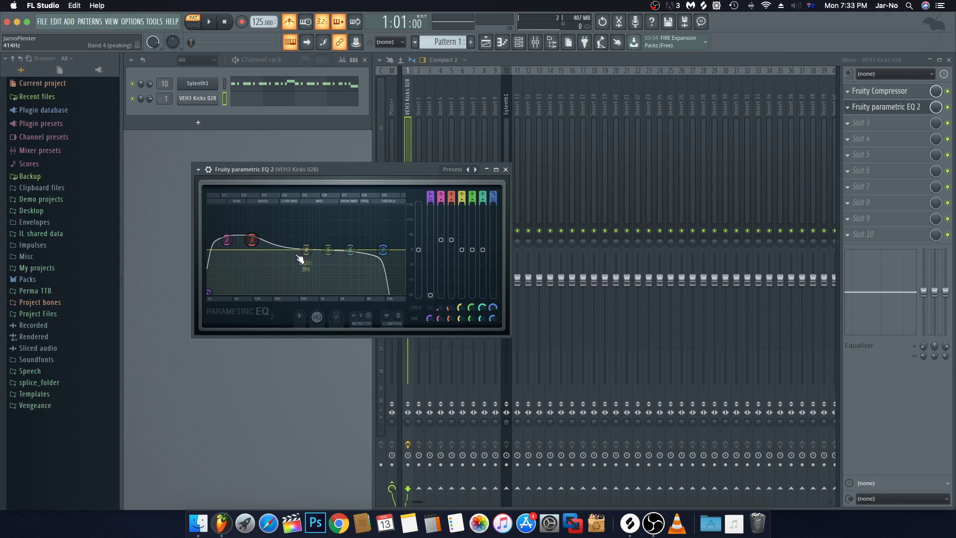
left_click_drag(307, 249, 272, 245)
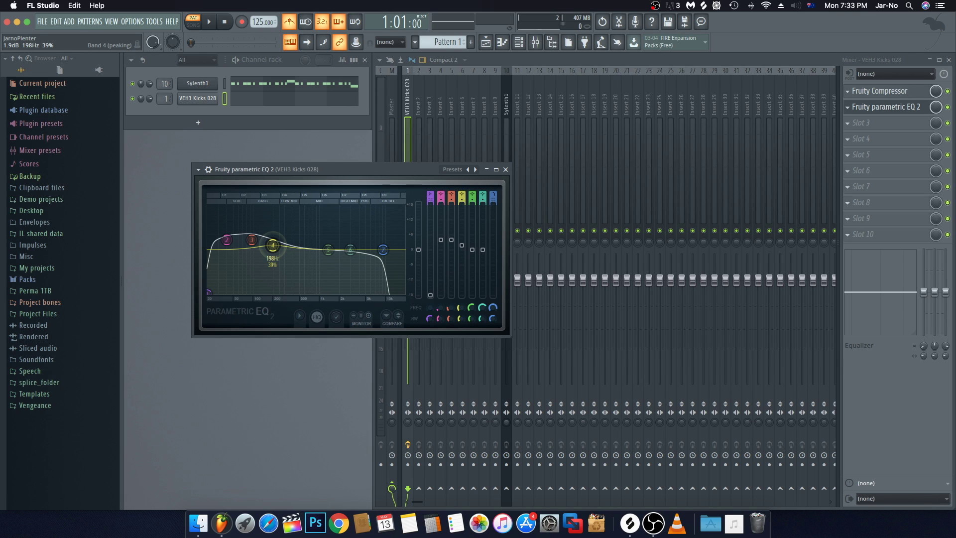
left_click_drag(272, 245, 273, 244)
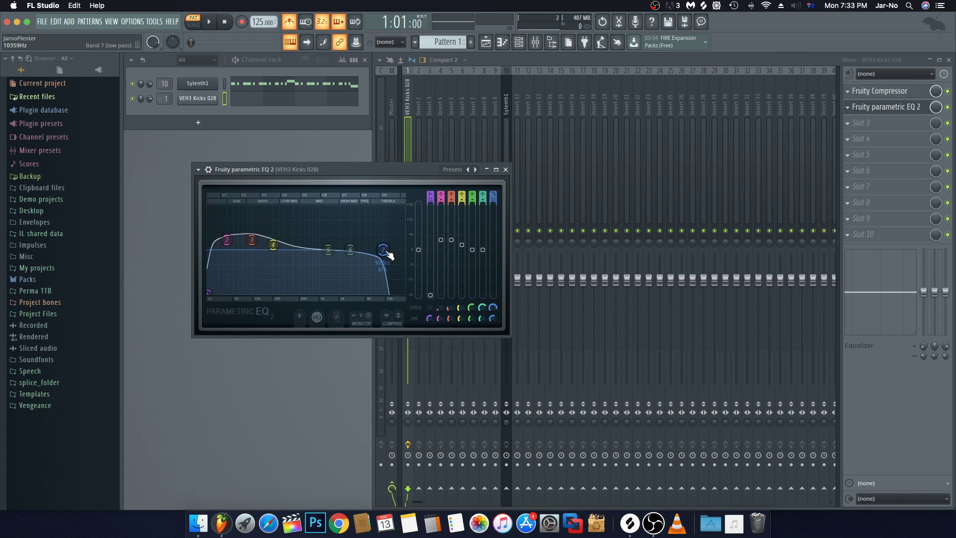
Step: Shift the band 7 low pass to a lower frequency and cut bands 5 and 6 while auditioning the kick
mouse_move(389, 255)
left_mouse_down()
mouse_move(398, 251)
mouse_move(388, 257)
left_mouse_up()
key("q")
key("q")
key("q")
key("q")
left_click_drag(384, 250, 339, 259)
key("space")
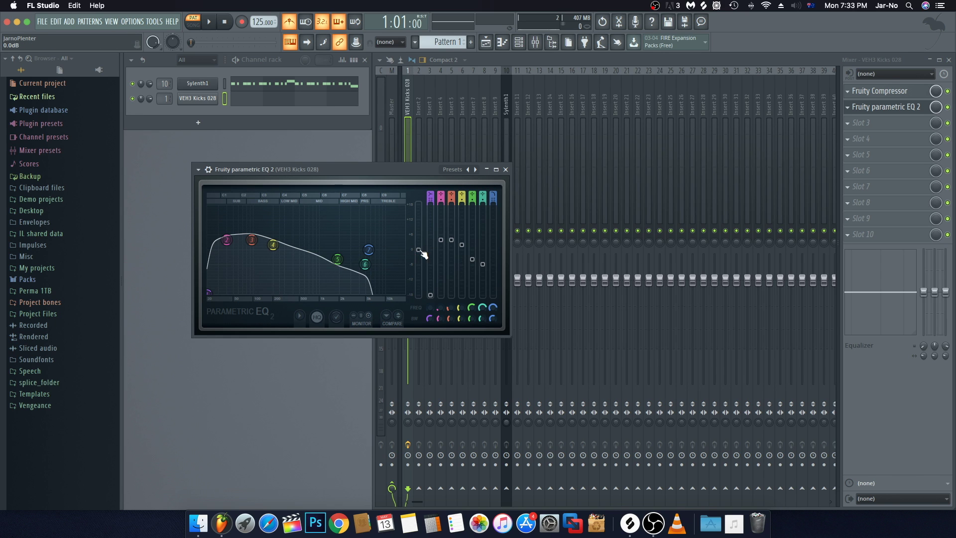
Step: Reduce the EQ's main level to about -6.5 dB, close the EQ and raise the kick's mixer fader slightly
left_click_drag(418, 249, 419, 265)
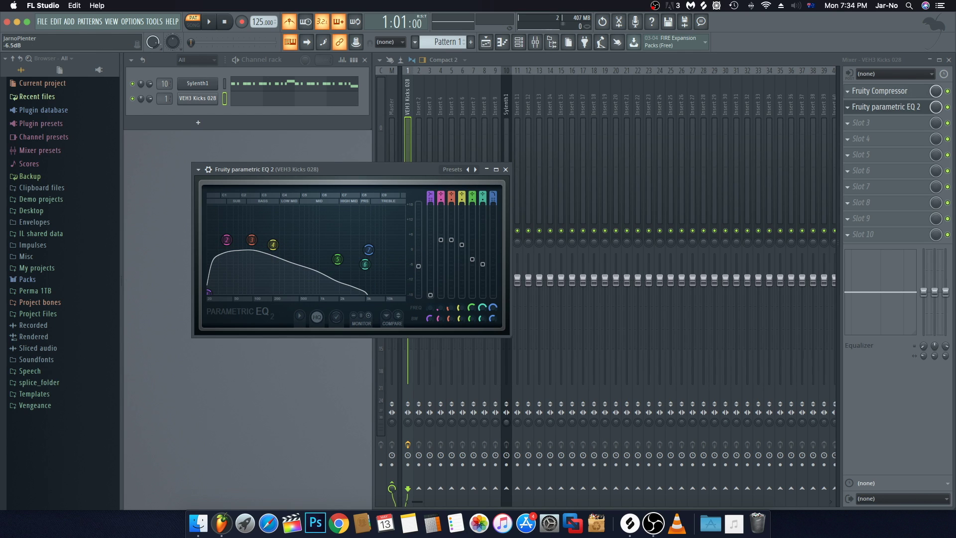
left_click(506, 169)
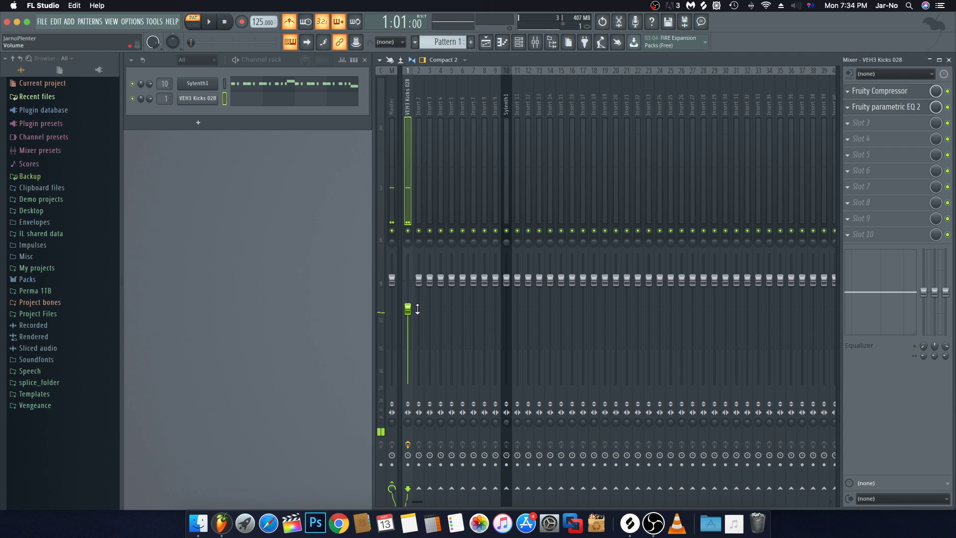
left_click_drag(408, 309, 408, 295)
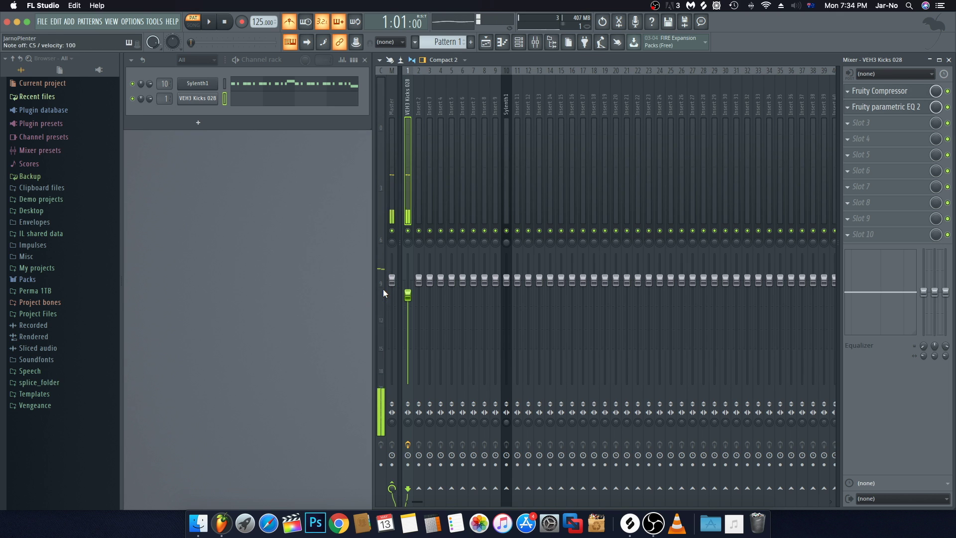
Step: Add Fruity Limiter in slot 3 of the kick's track, lower its ceiling while auditioning the kick, and close the limiter
left_click(861, 125)
left_click(723, 306)
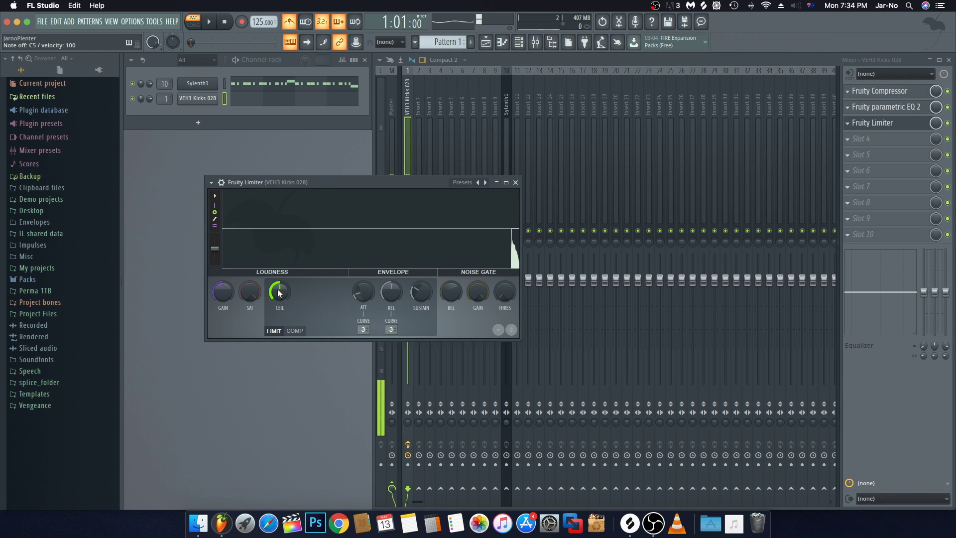
key("z")
key("z")
key("z")
left_click_drag(278, 294, 271, 307)
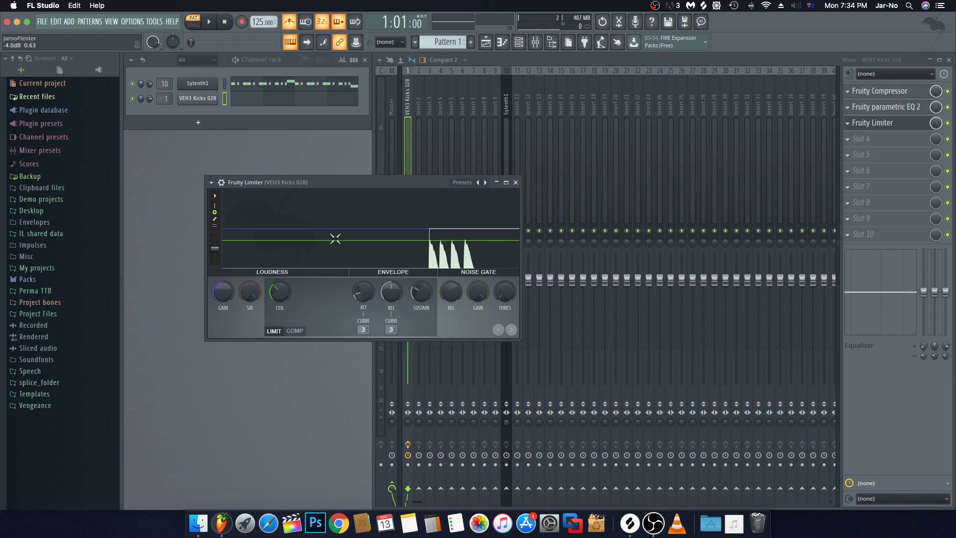
key("z")
key("z")
key("z")
key("z")
key("z")
key("z")
key("z")
key("z")
key("z")
key("z")
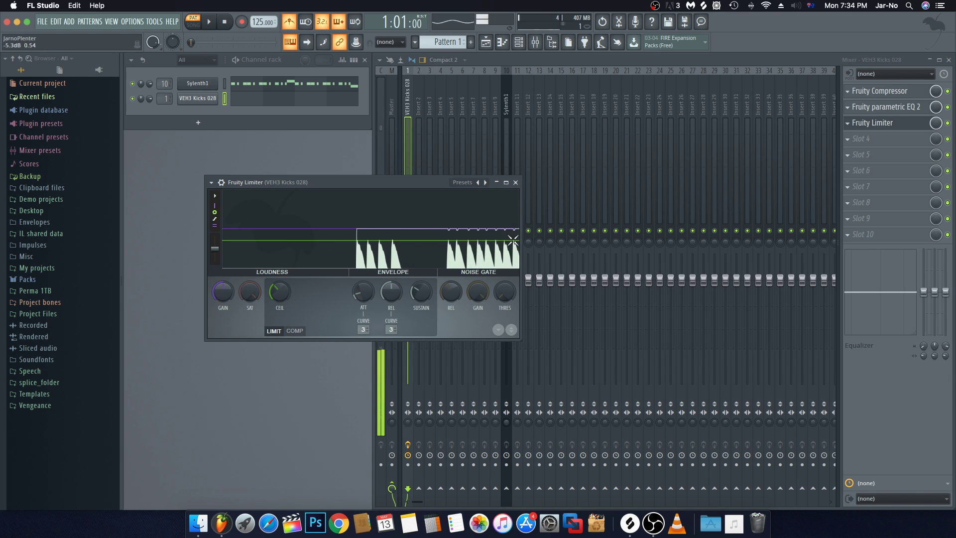
left_click(516, 183)
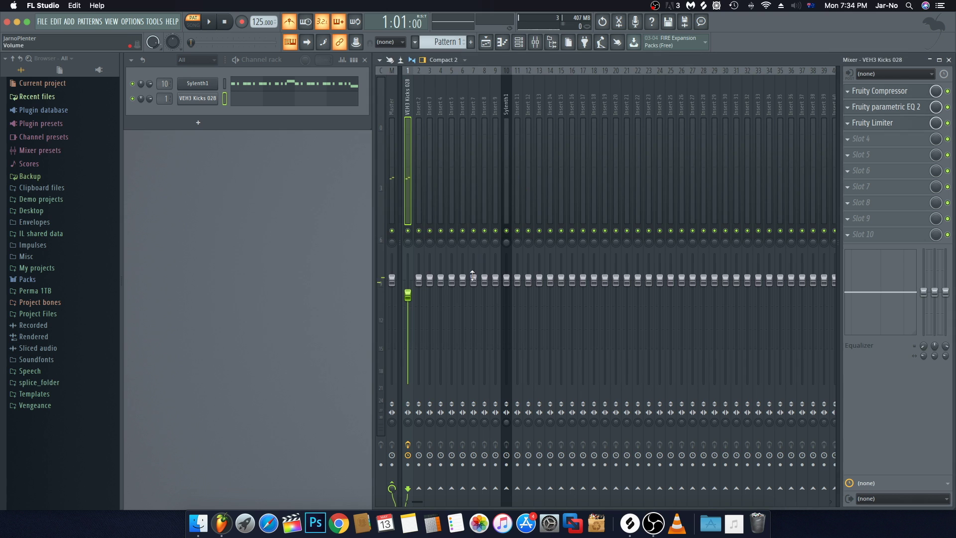
key("z")
Step: Return from the mixer to the playlist, set the song position to bar 5 and create an empty Pattern 2
left_click(948, 60)
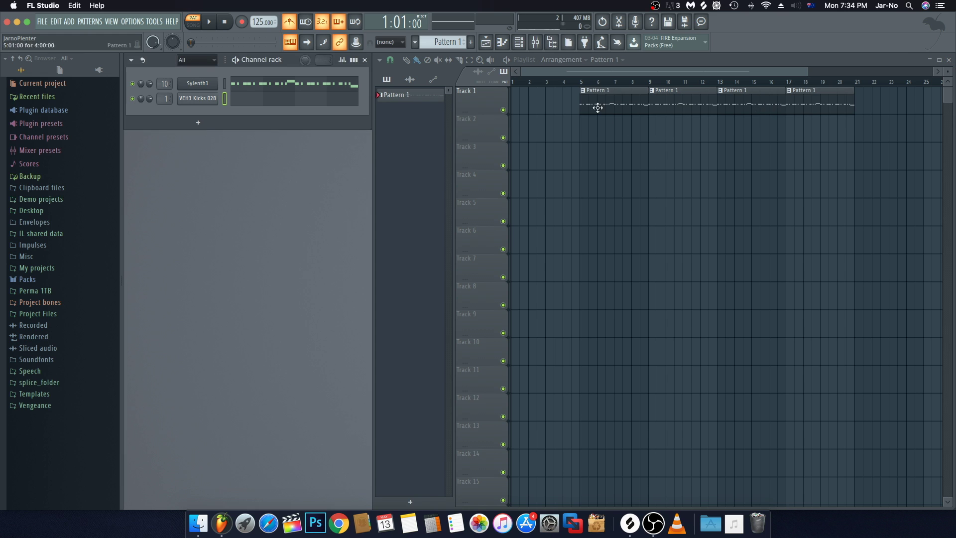
left_click(580, 81)
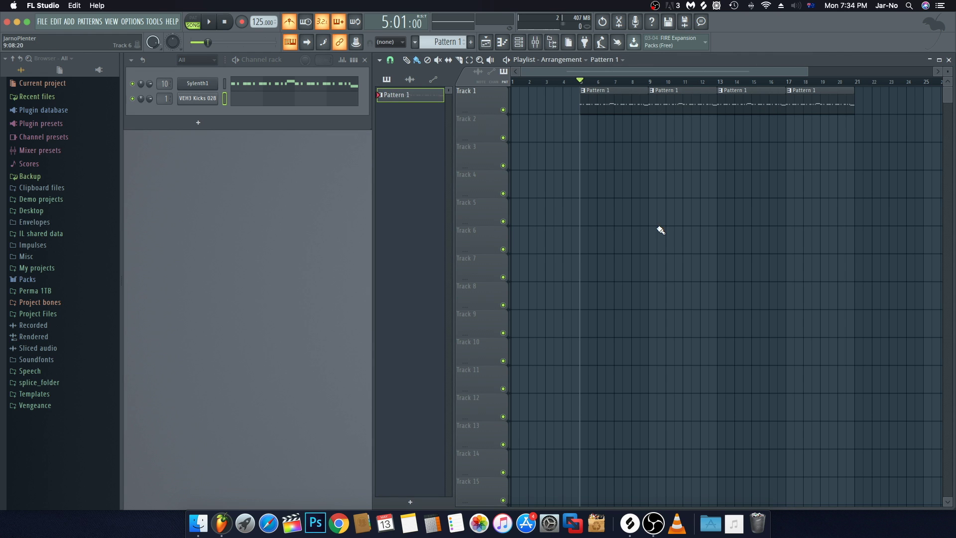
left_click(161, 61)
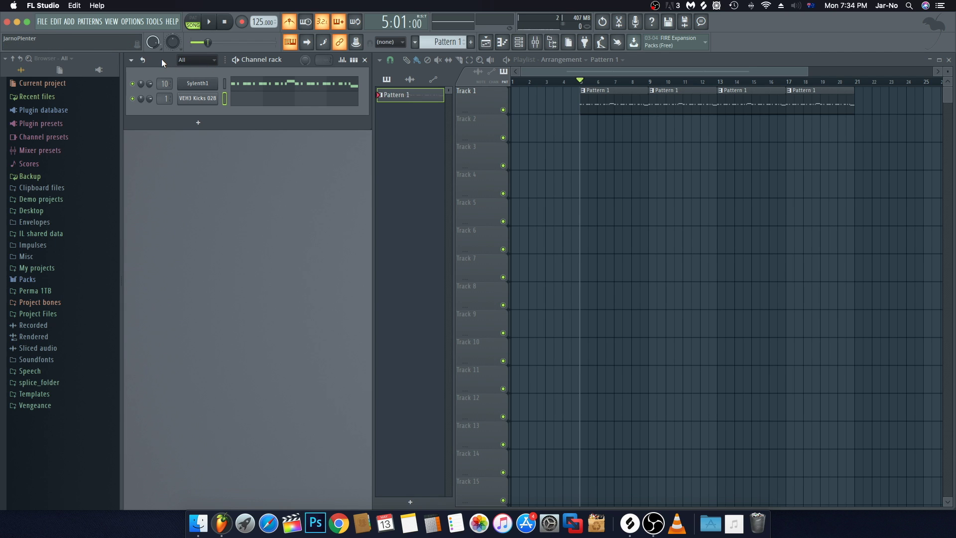
key("F4")
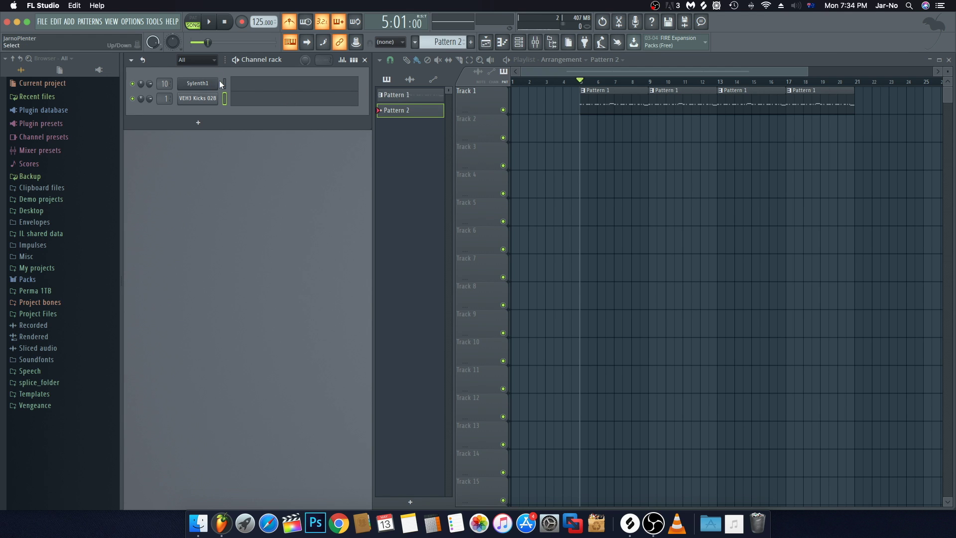
Step: Fill each 4 steps of the kick channel in Pattern 2 and paint Pattern 2 clips on Track 2 across bars 5–11 and 13–19
right_click(193, 98)
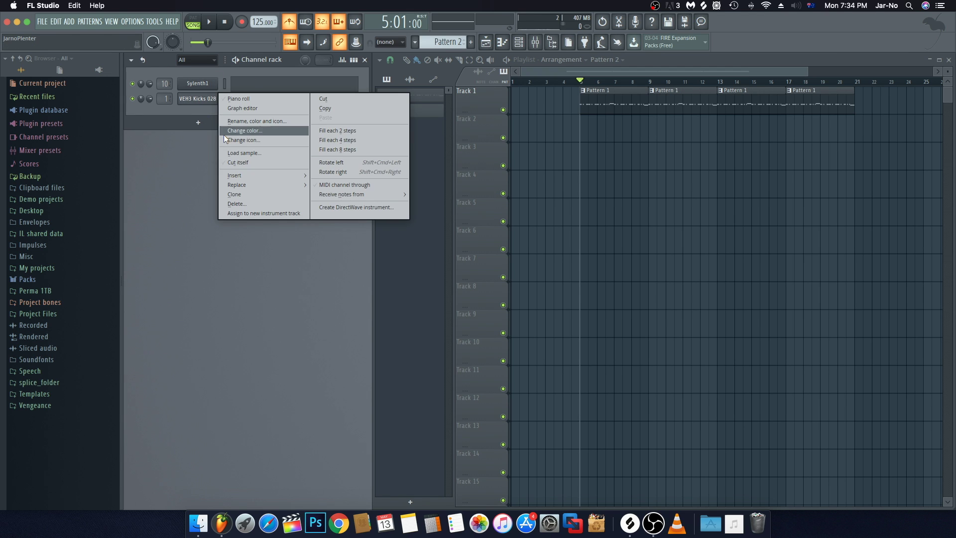
left_click(342, 141)
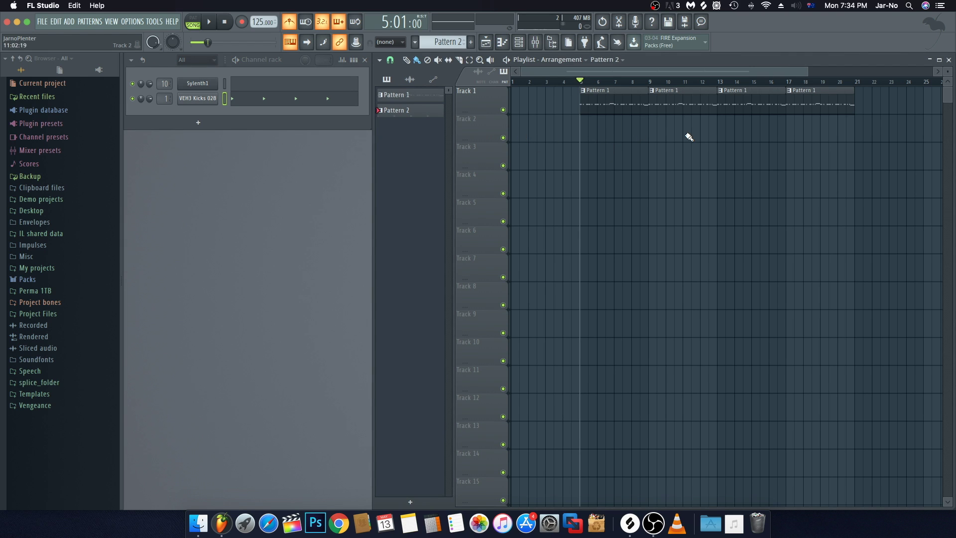
left_click_drag(584, 137, 688, 133)
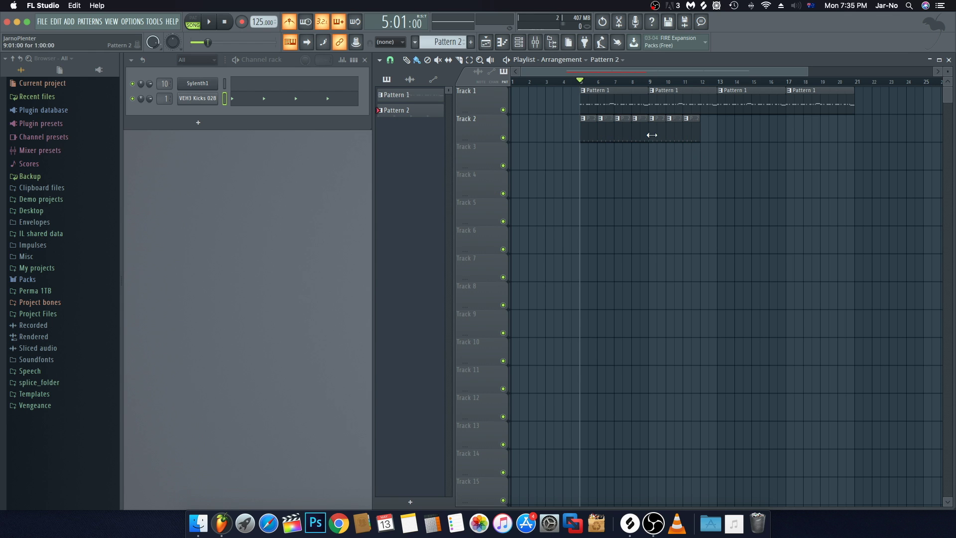
mouse_move(719, 136)
left_mouse_down()
mouse_move(819, 136)
mouse_move(839, 160)
mouse_move(823, 156)
left_mouse_up()
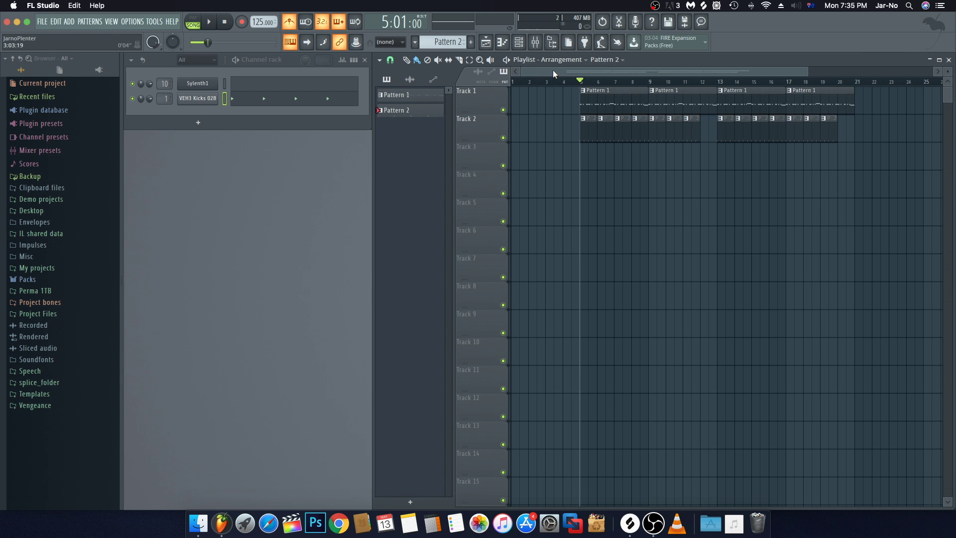
Step: Select bars 5 to 8 as the playlist's loop range, audition the kick with the saw pattern and turn off the metronome
scroll(581, 84, "up", 4)
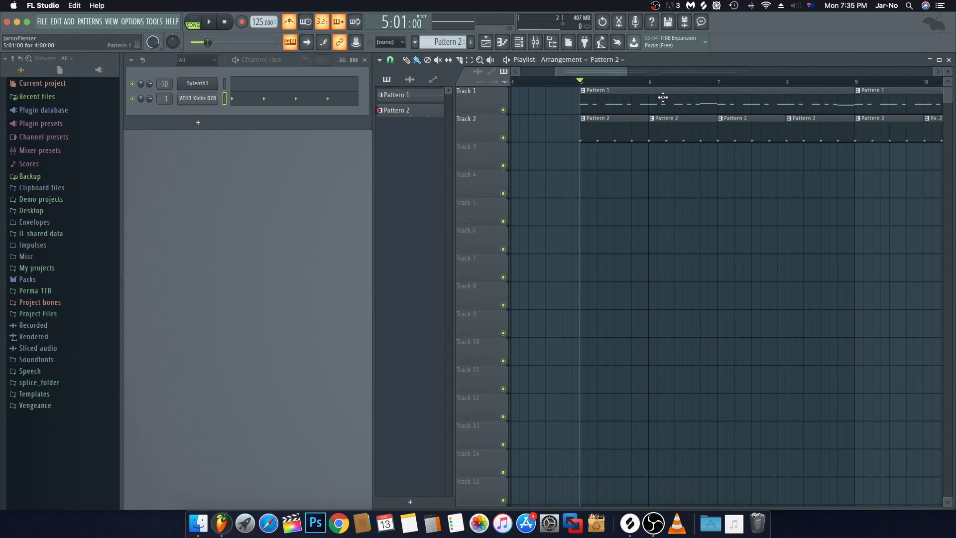
scroll(665, 84, "down", 4)
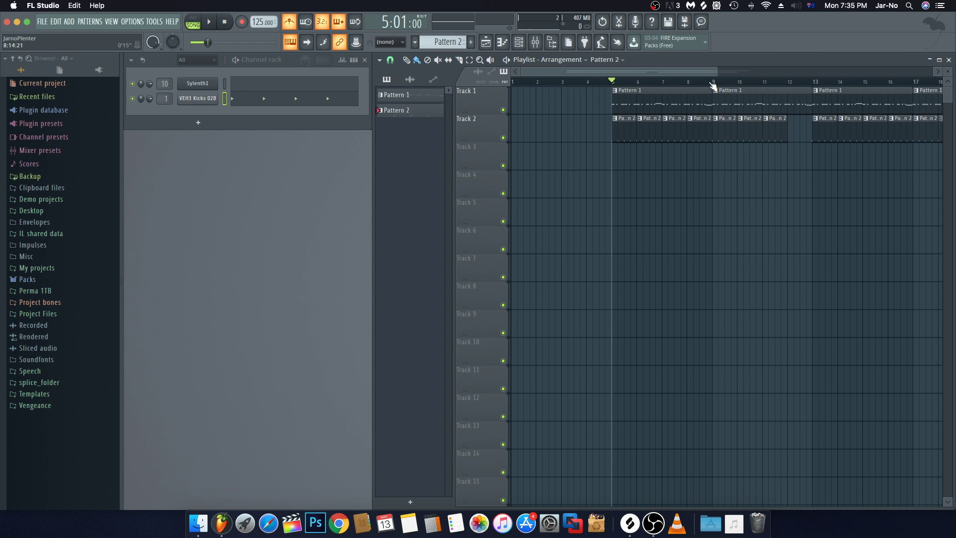
left_click_drag(711, 84, 612, 86)
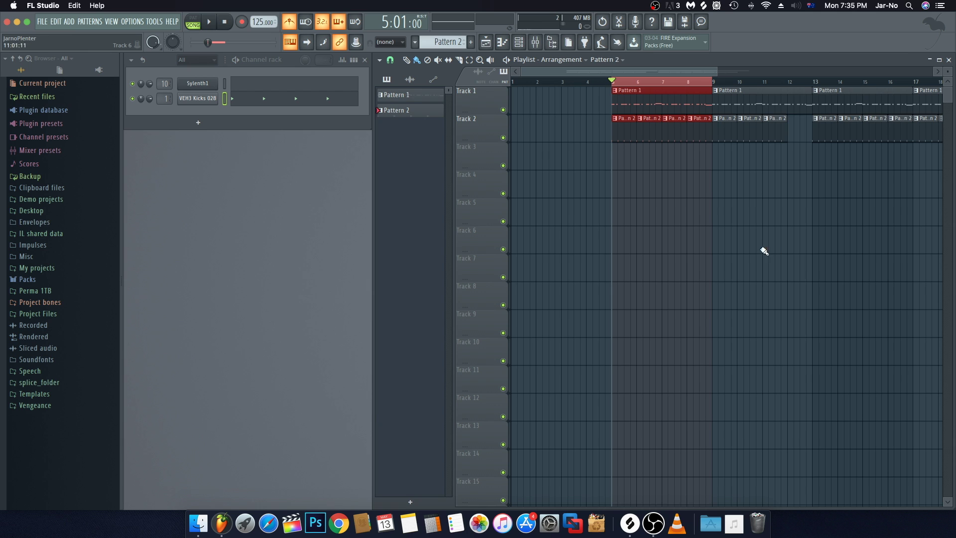
right_click(660, 221)
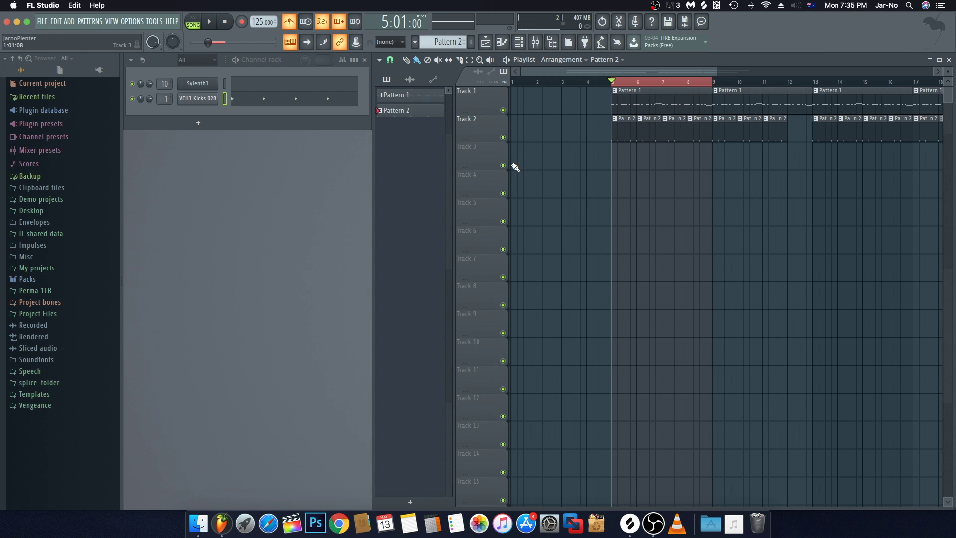
key("space")
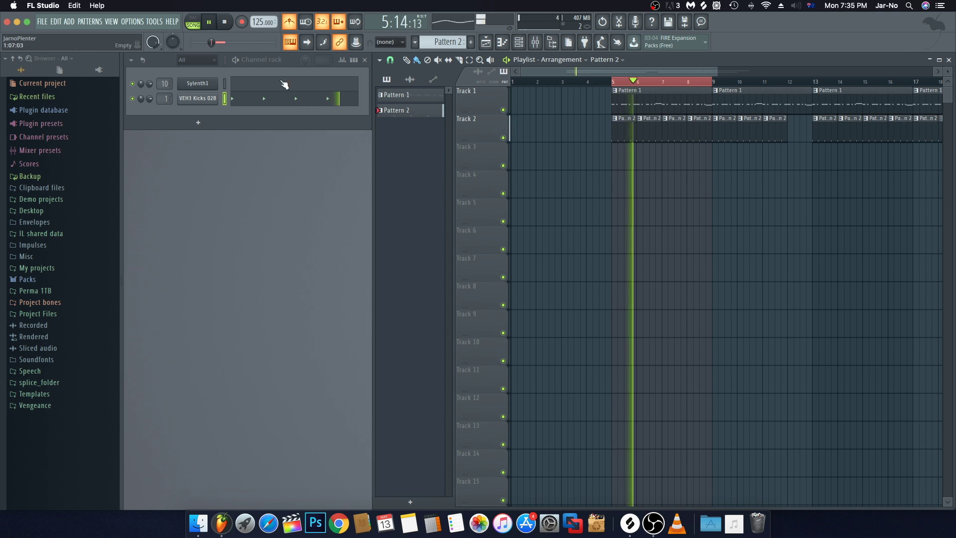
key("space")
left_click(290, 22)
key("space")
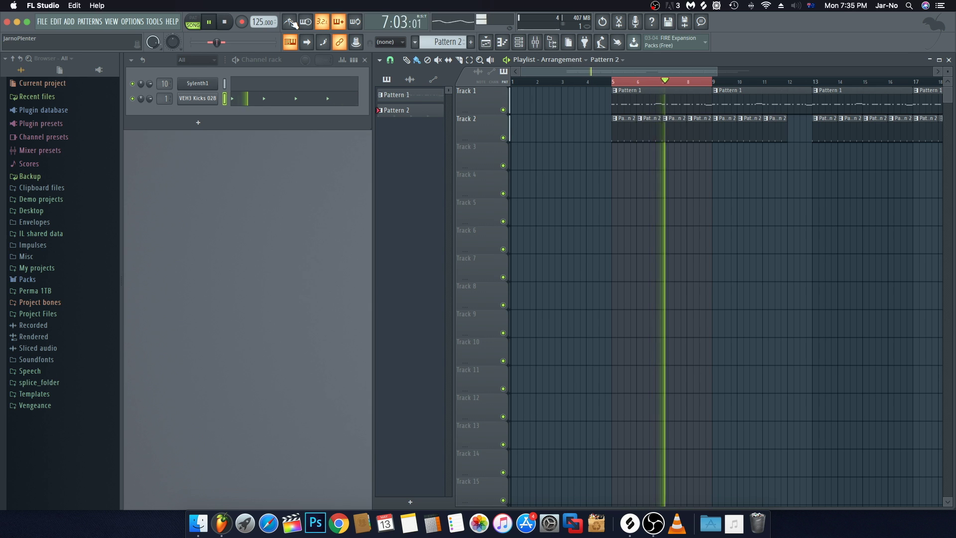
key("space")
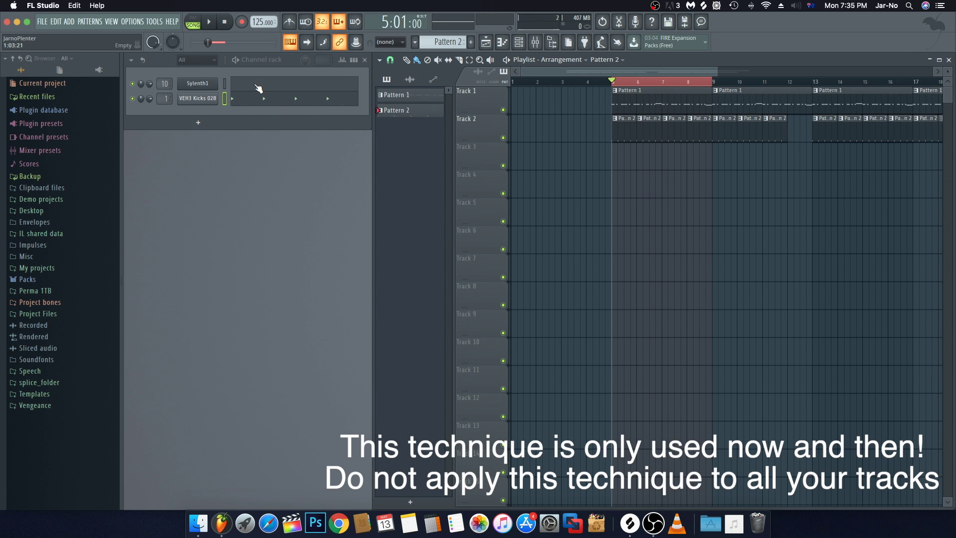
Step: Set the VEH3 Kicks 028 channel's time stretching mode to Stretch, audition the pattern and close the channel settings
left_click(264, 106)
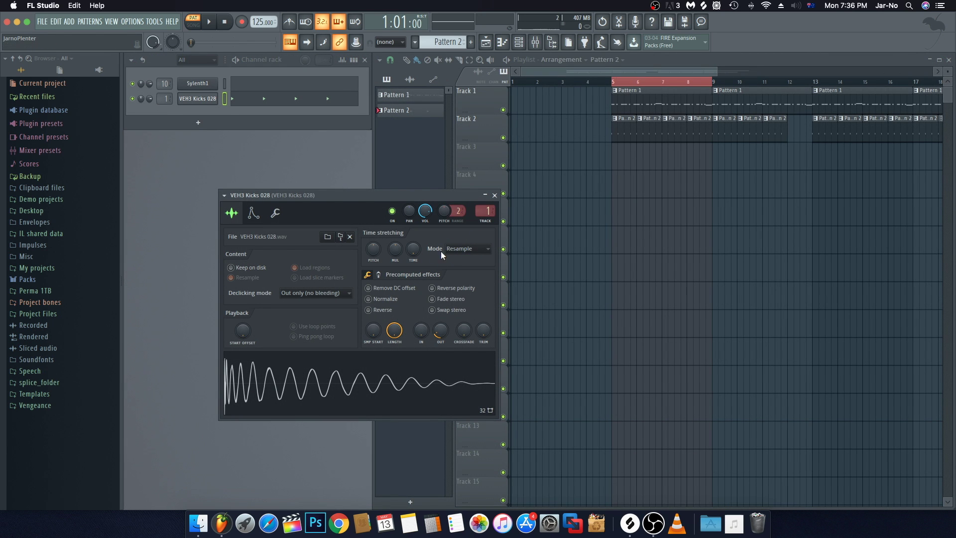
left_click(462, 249)
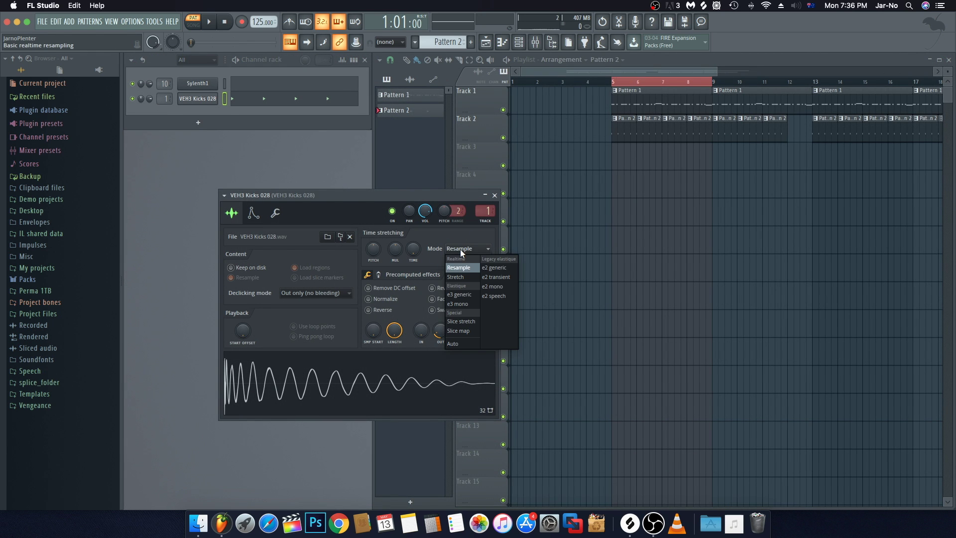
left_click(461, 277)
key("space")
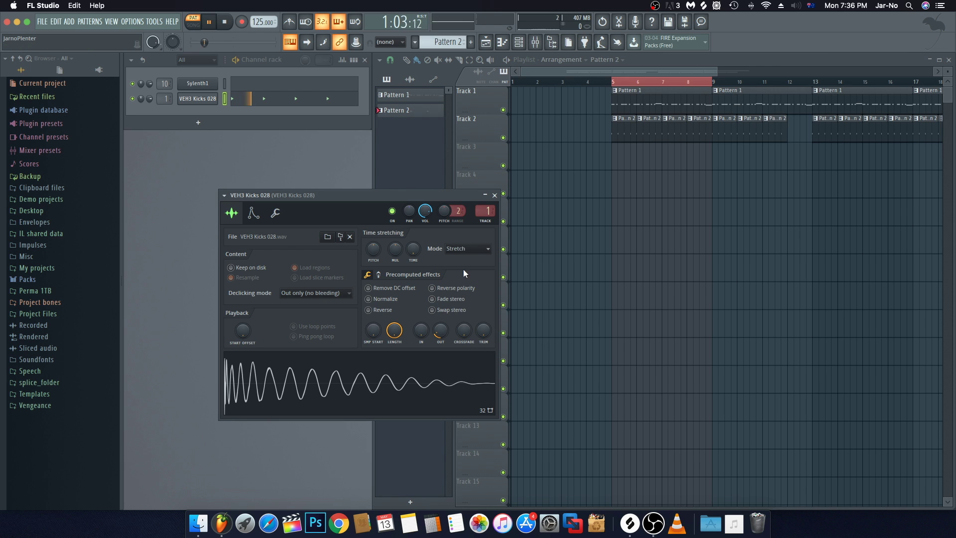
left_click(494, 195)
key("space")
Step: Retune the kick by shifting its Pattern 2 notes vertically in the piano roll, and audition the result
key("F7")
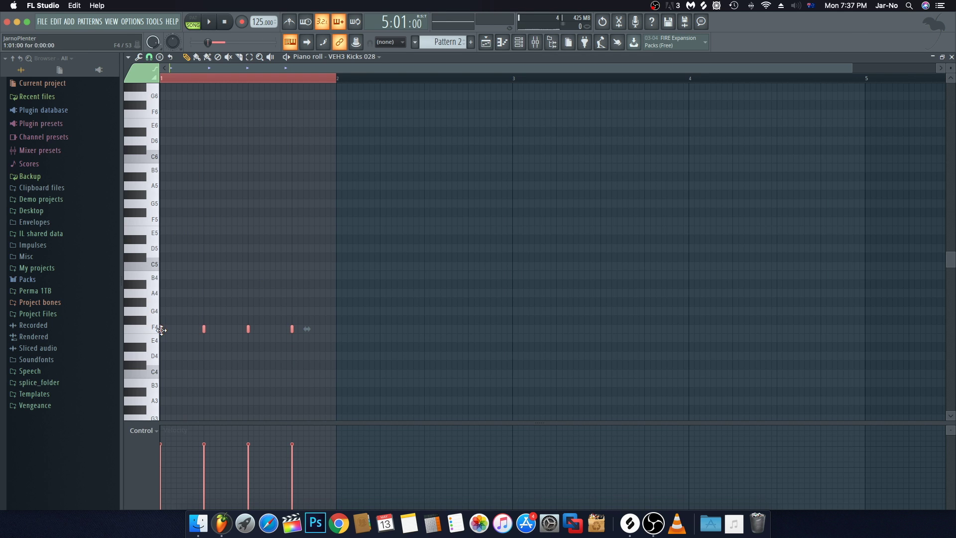
left_click_drag(161, 323, 161, 309)
key("space")
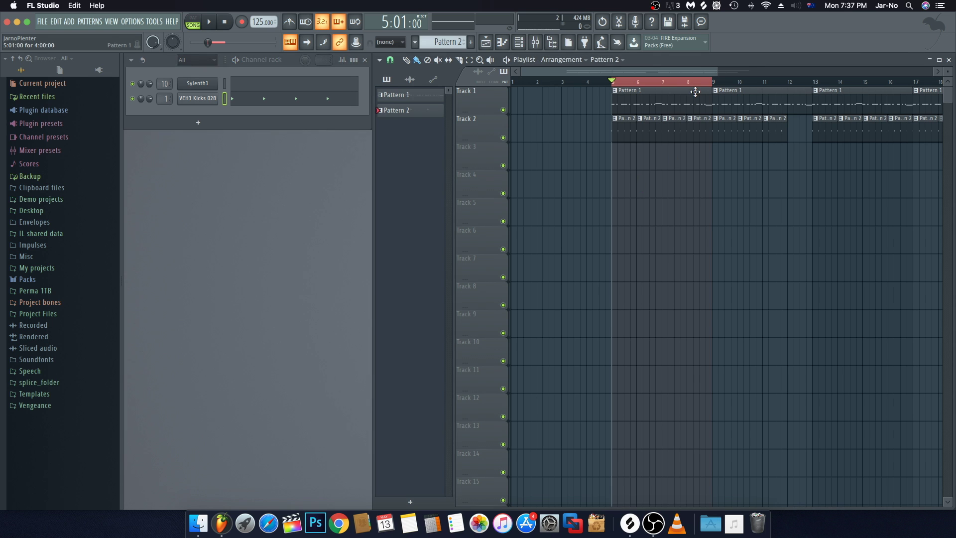
Step: Shorten the playlist's time selection to the first beat of bar 5 and briefly audition it
left_click(662, 173)
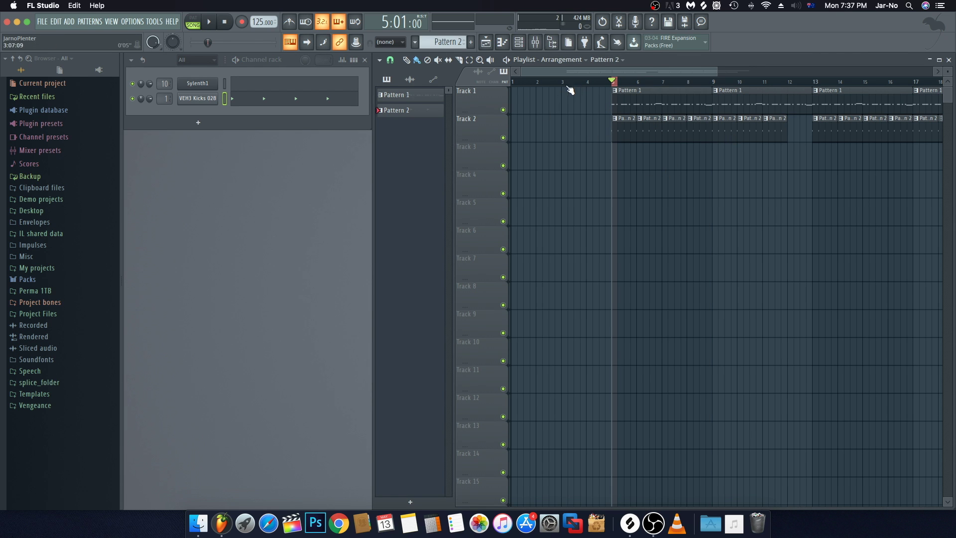
scroll(620, 83, "up", 10)
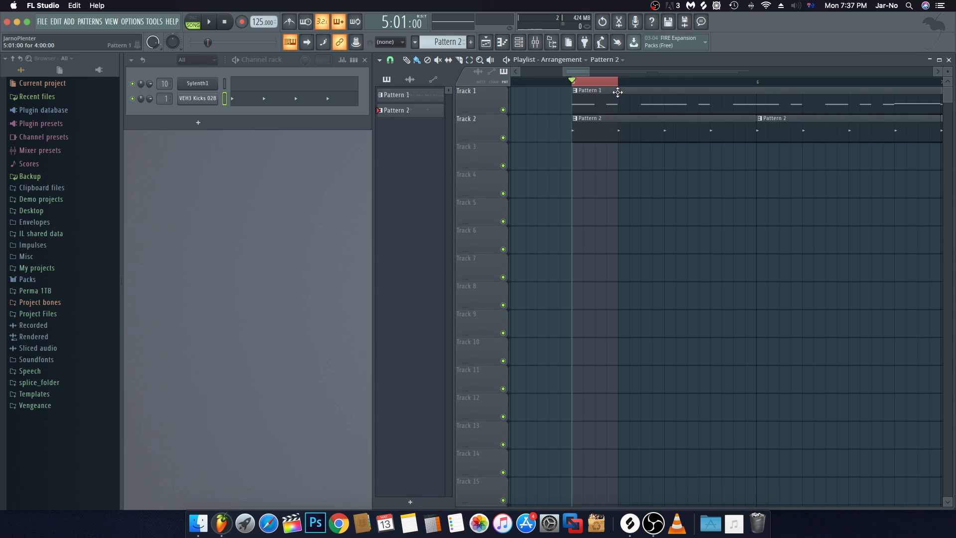
key("space")
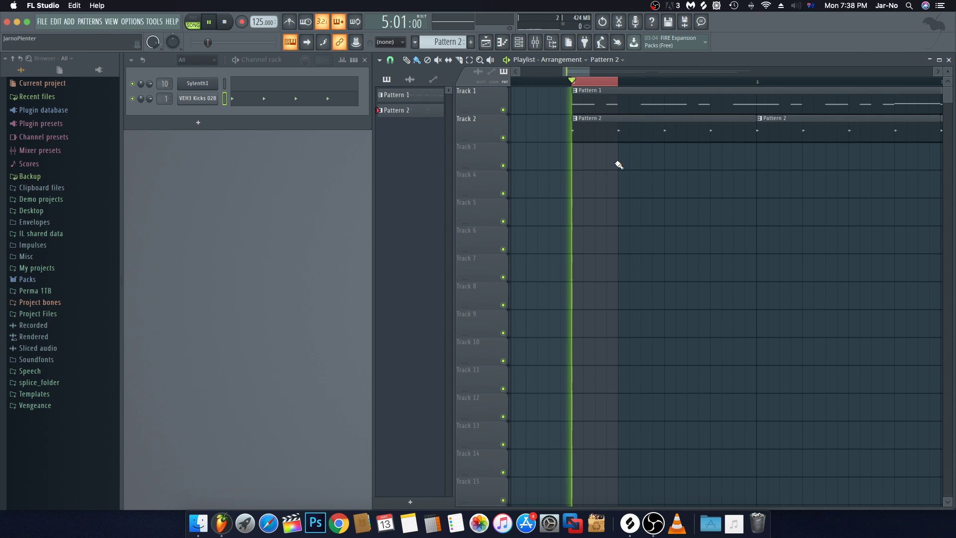
key("space")
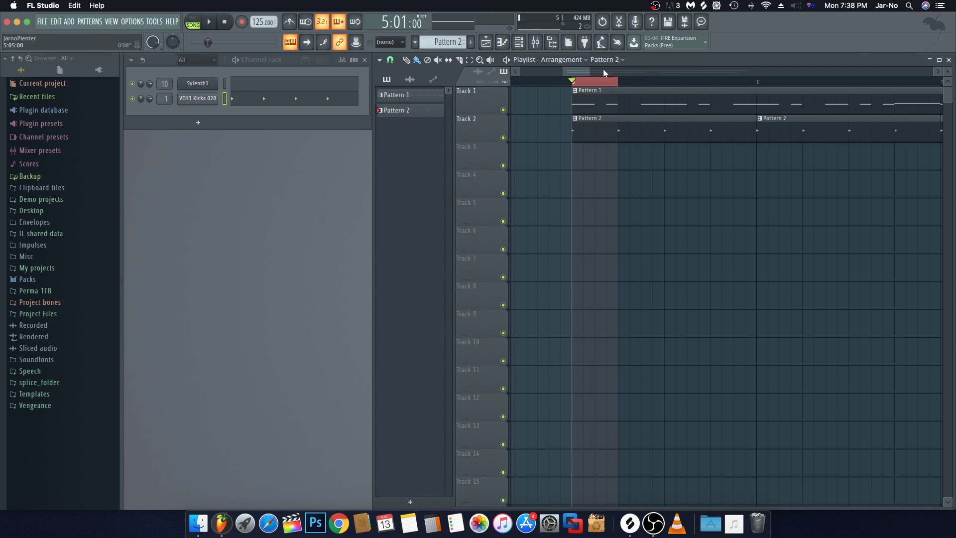
Step: Add Fruity Balance in slot 1 of the Sylenth1 mixer track
left_click(535, 43)
left_click(508, 139)
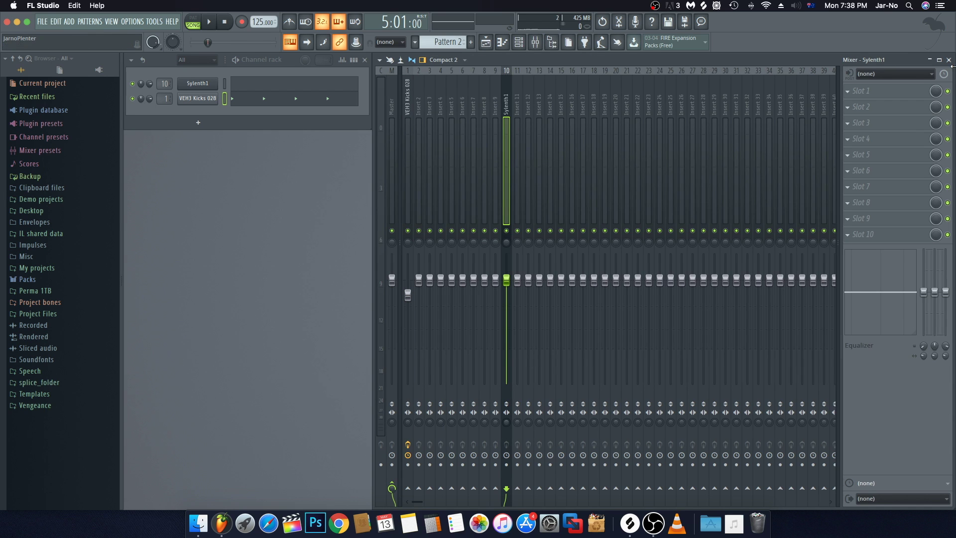
left_click(858, 93)
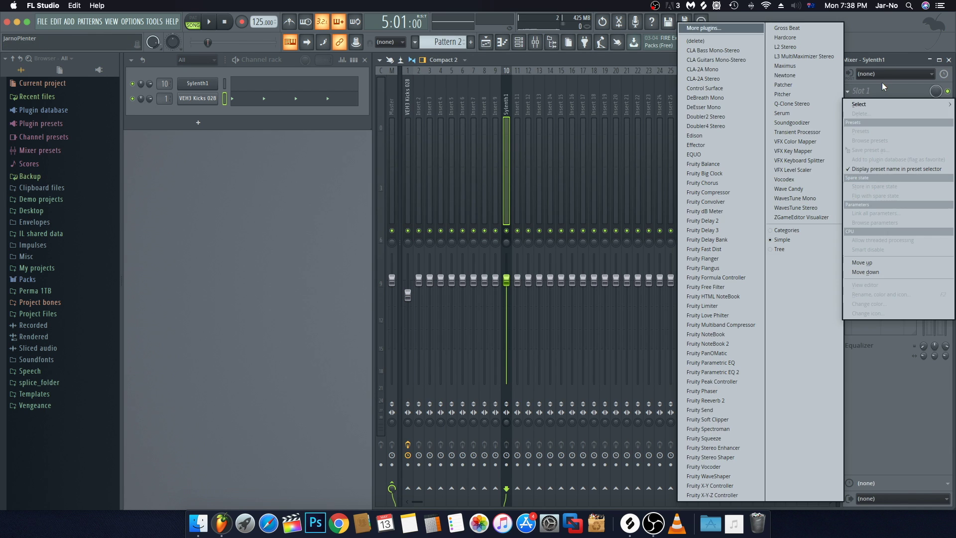
left_click(717, 167)
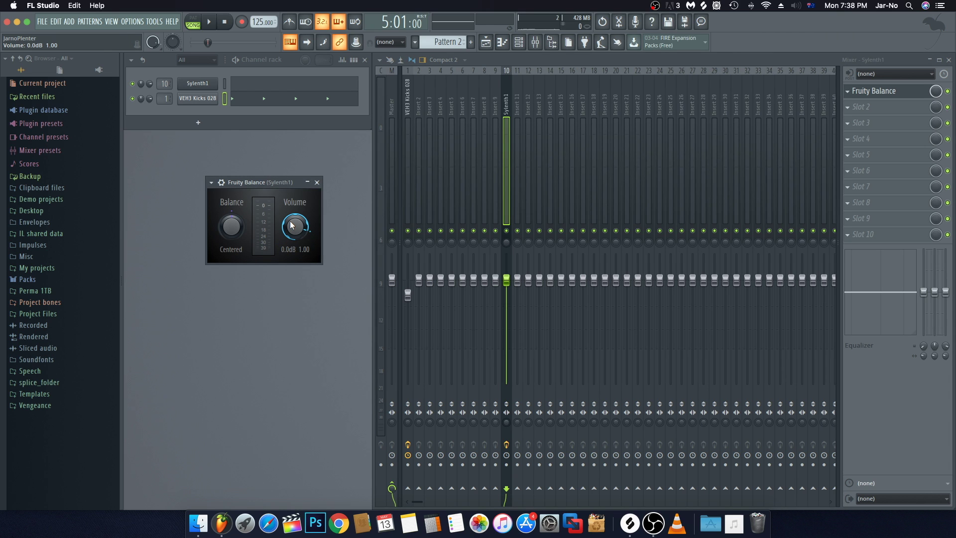
Step: Create an automation clip for Fruity Balance's volume, and close the plugin and the mixer
right_click(292, 225)
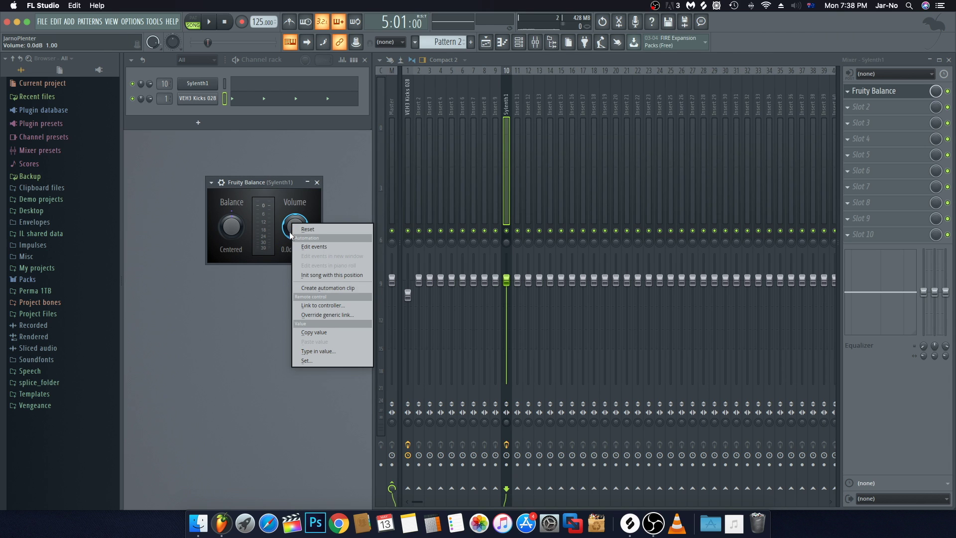
left_click(313, 287)
left_click(317, 182)
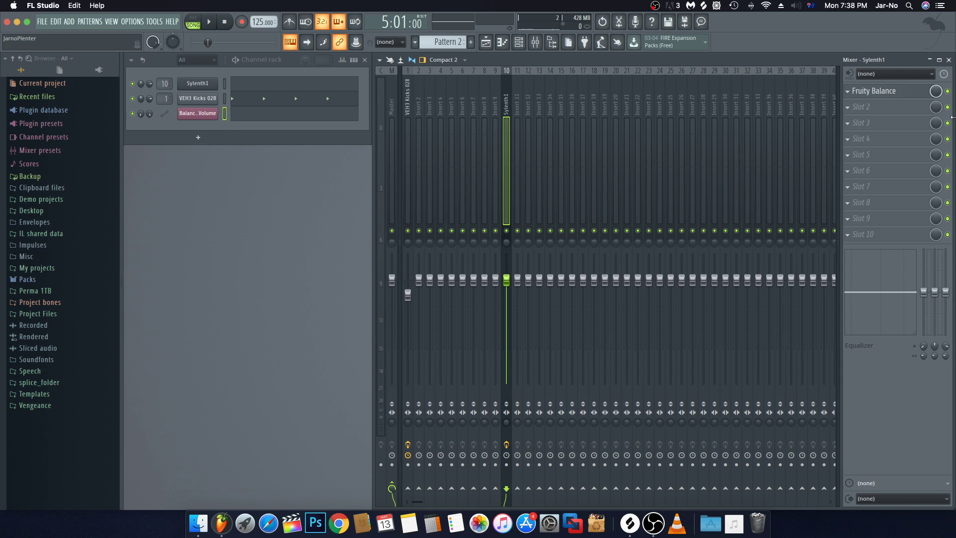
left_click(949, 59)
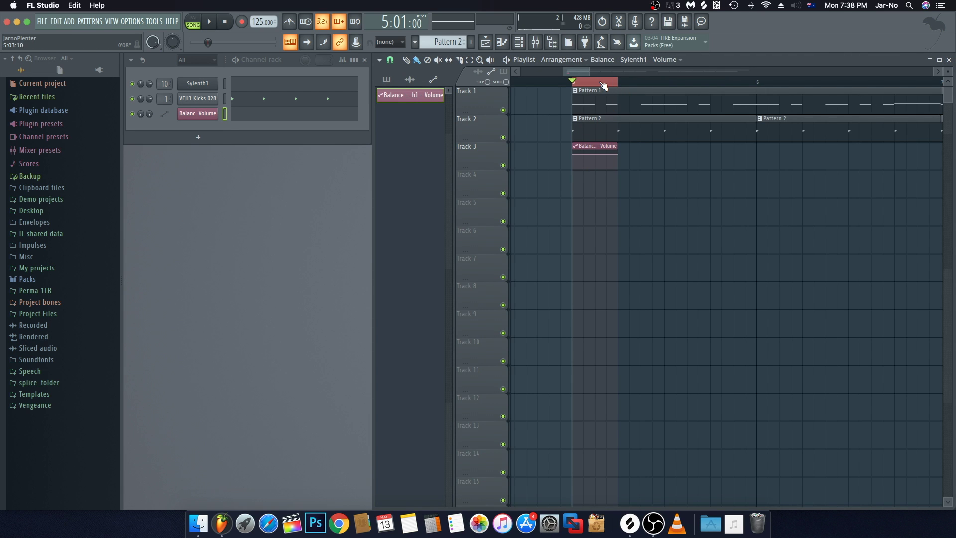
Step: Lower the first point of the Sylenth1 volume automation clip on Track 3 to the bottom to form a rising ramp
scroll(604, 84, "down", 3)
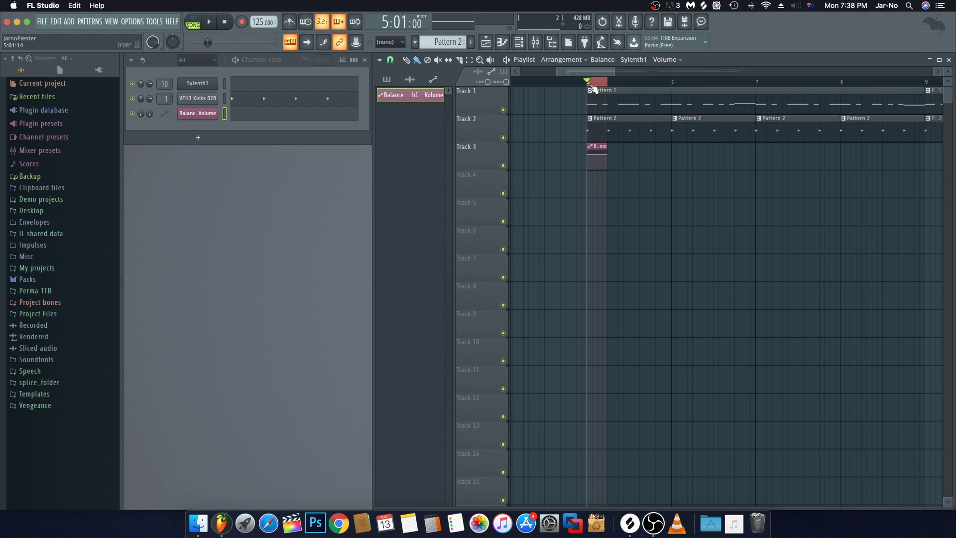
scroll(595, 88, "up", 5)
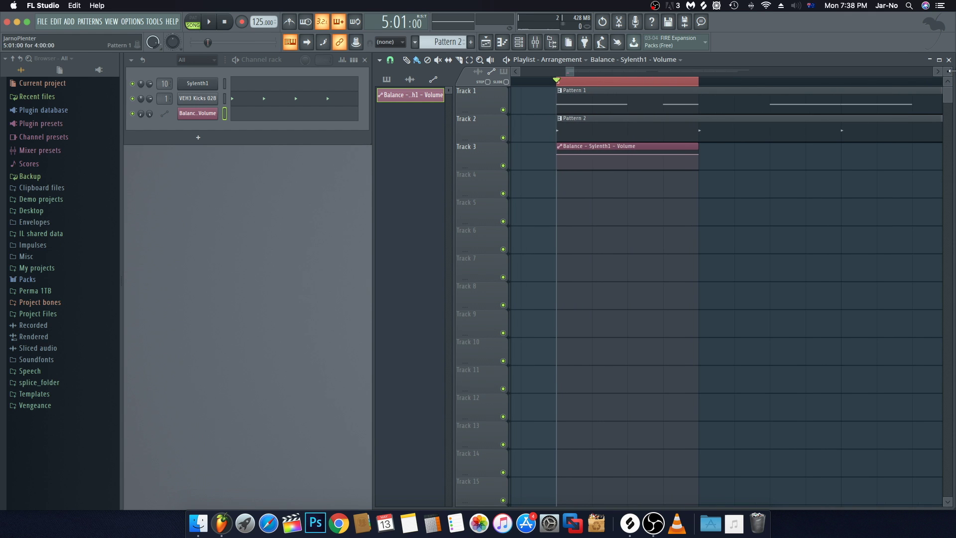
scroll(628, 192, "up", 3)
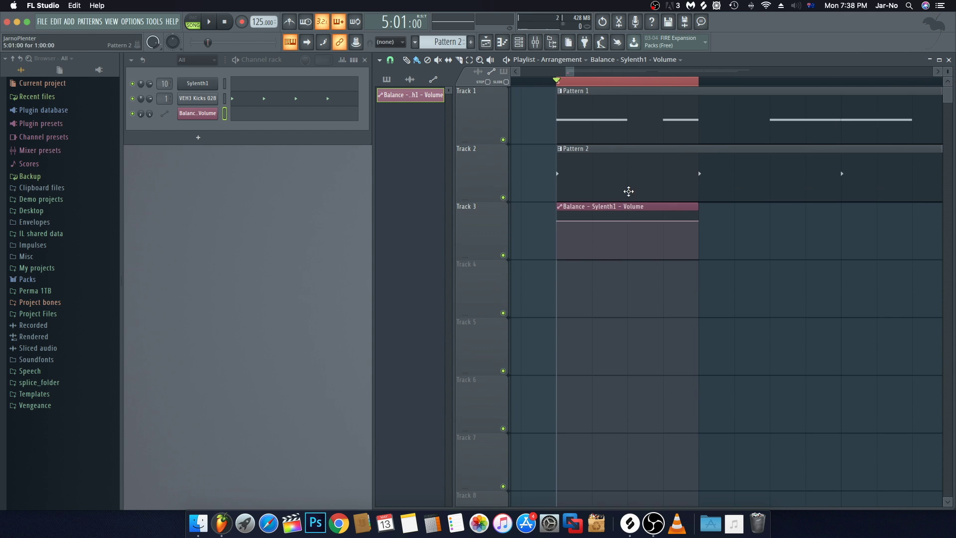
right_click(559, 221)
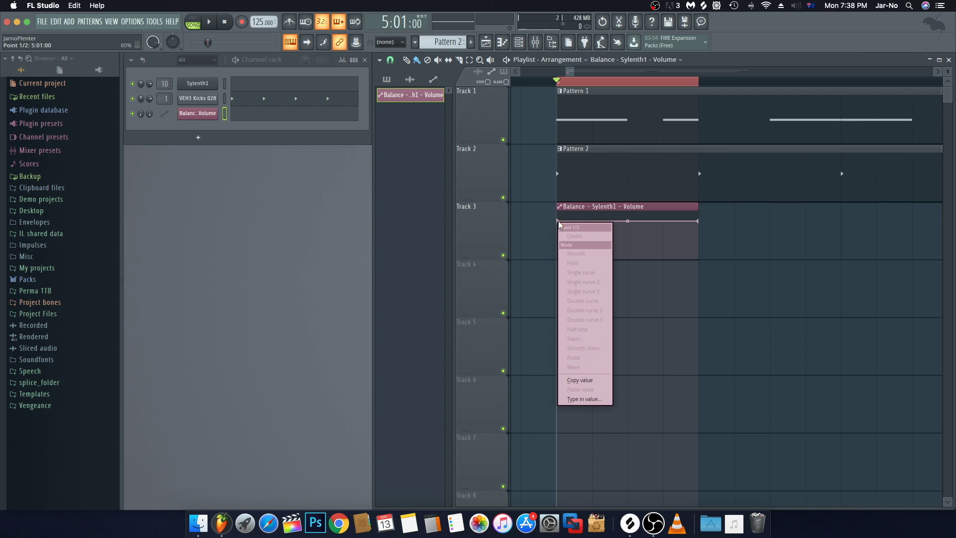
left_click(588, 387)
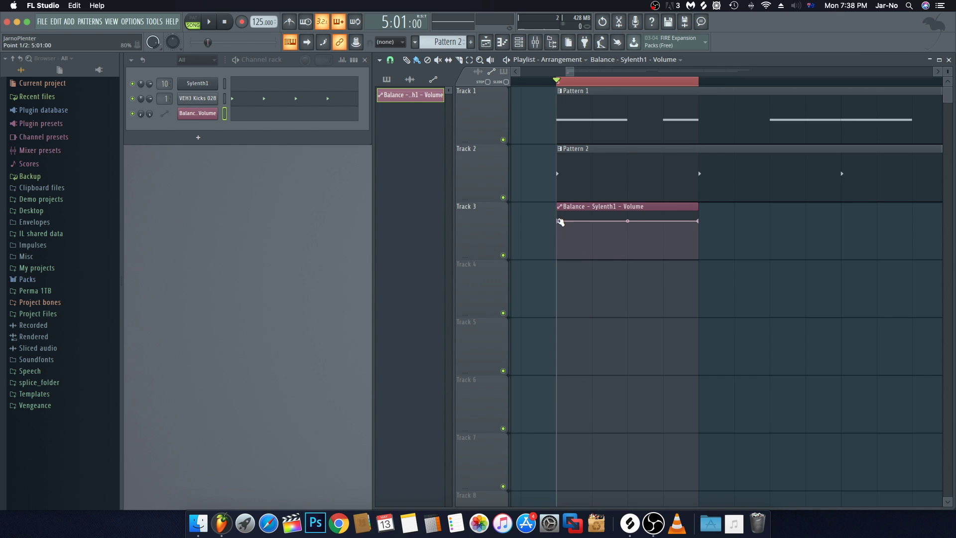
left_click_drag(558, 221, 549, 294)
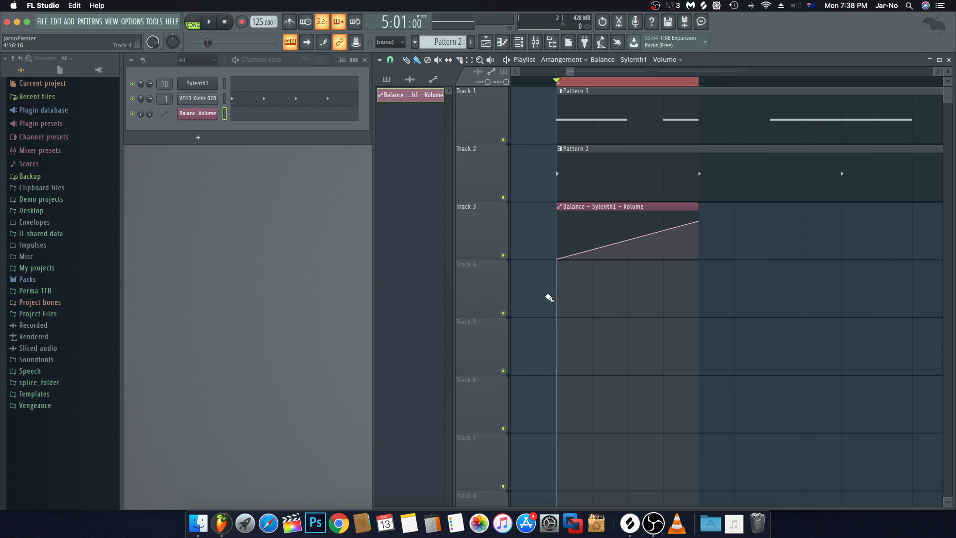
Step: Add a point in the first quarter of the volume automation clip, bend both segments into an S-shaped rise and audition the loop
right_click(593, 251)
left_click_drag(644, 236, 644, 222)
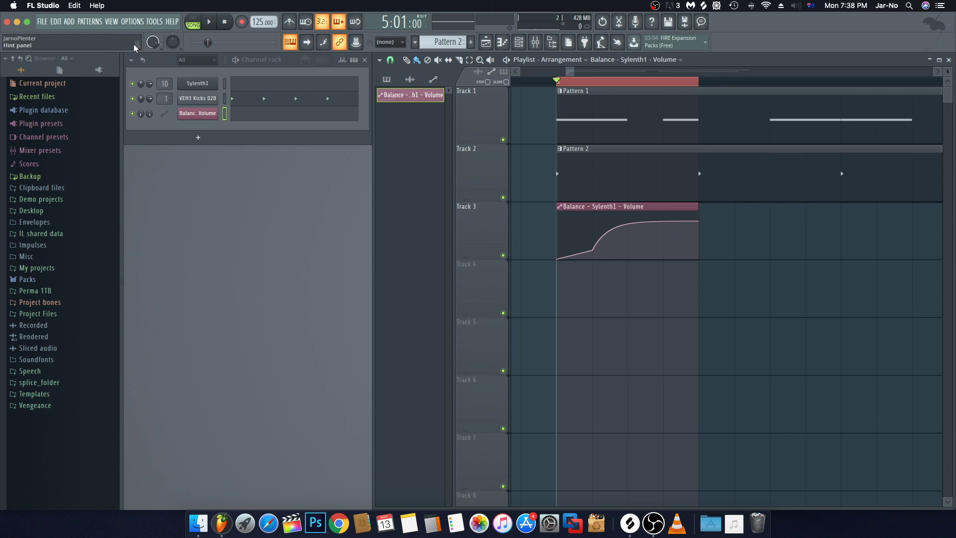
mouse_move(571, 255)
key("space")
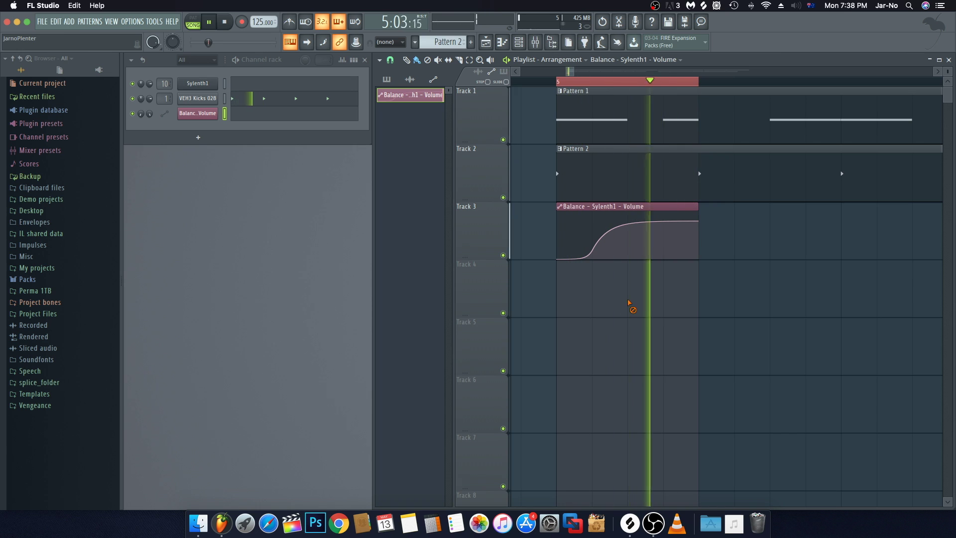
key("space")
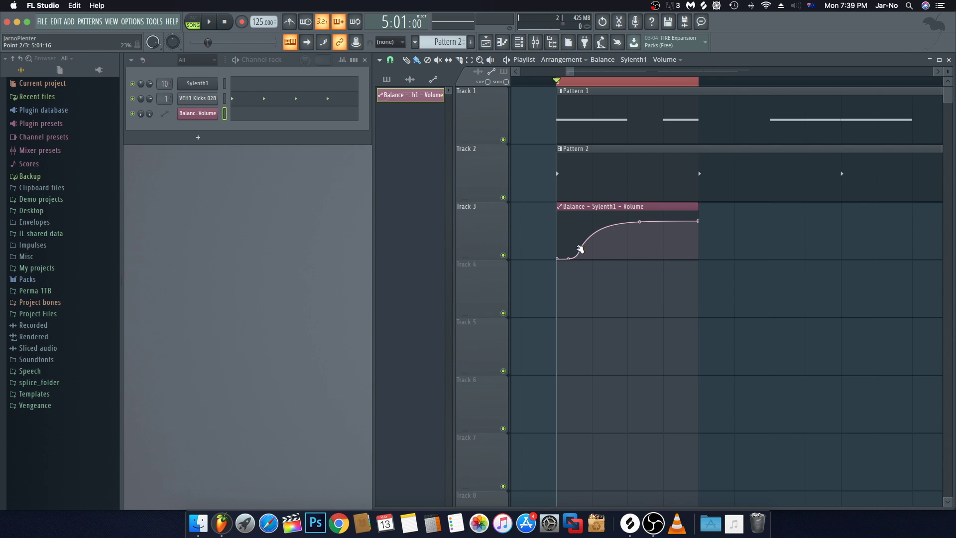
Step: Recreate the S-shaped rise in the Track 3 volume automation clip and clear the playlist's time selection
right_click(581, 248)
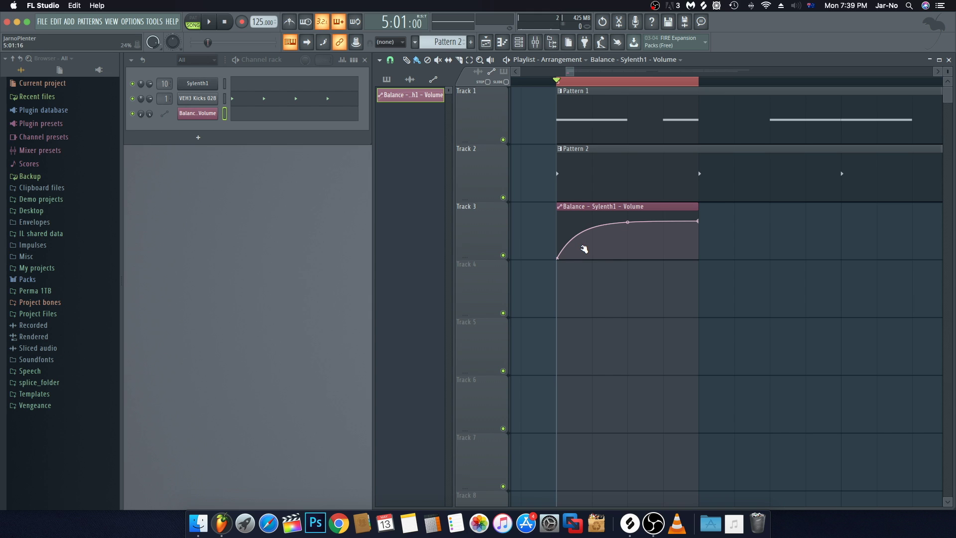
right_click(582, 248)
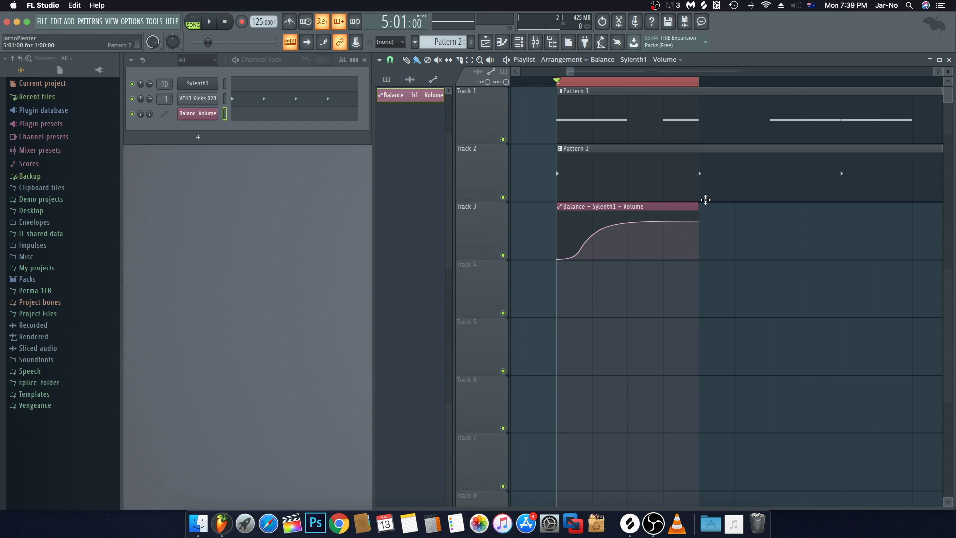
scroll(614, 83, "down", 4)
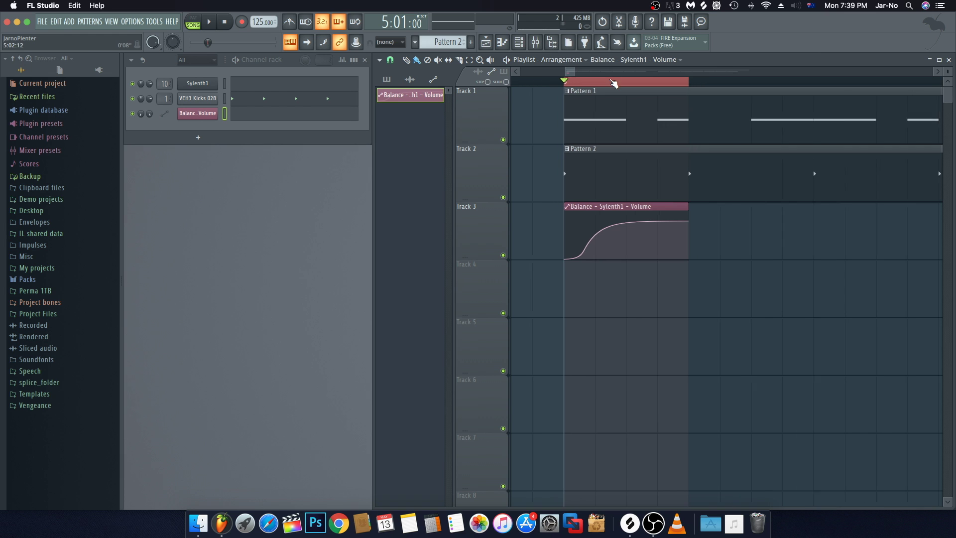
left_click_drag(633, 84, 597, 85)
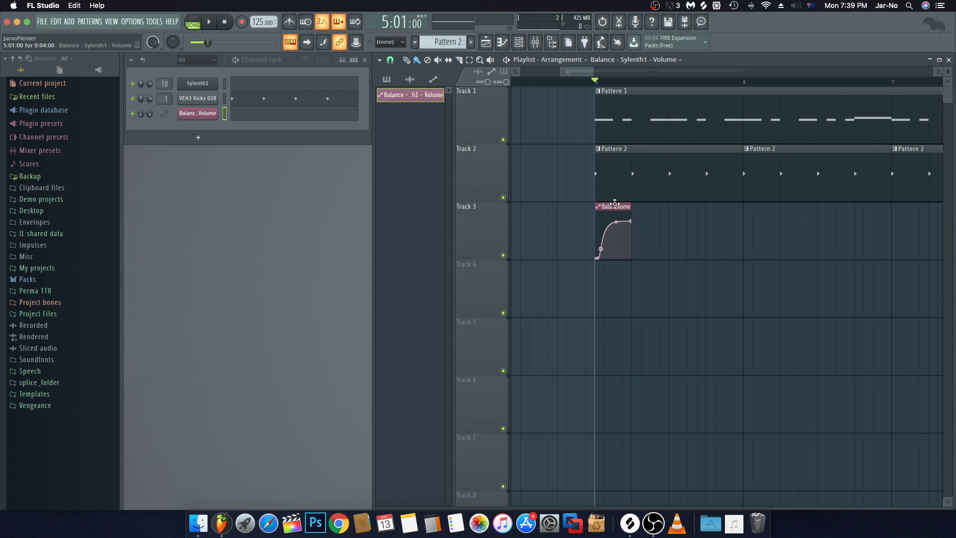
Step: Repeat the volume automation clip along Track 3 beneath both blocks of Pattern 2, from bar 5 to 12 and bar 13 to 20
scroll(648, 88, "down", 2)
scroll(648, 87, "down", 3)
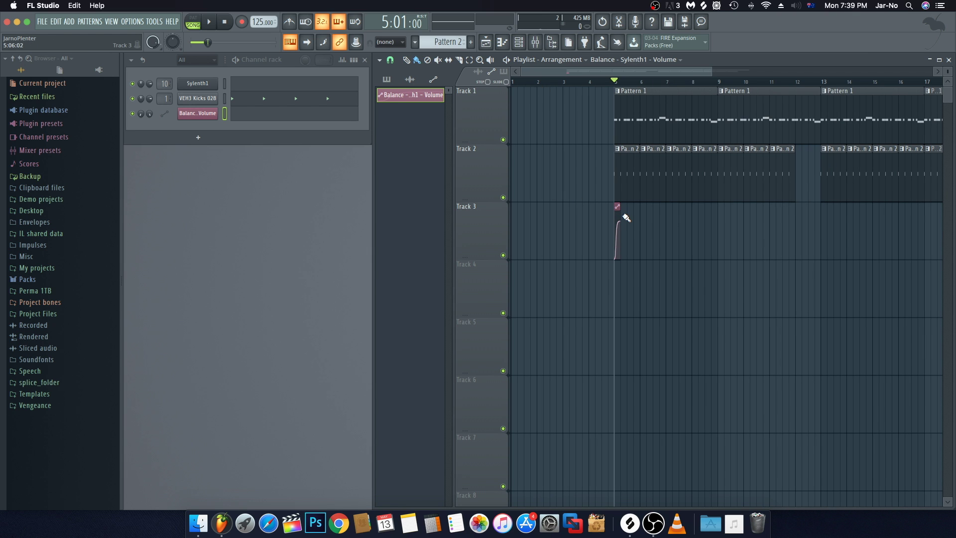
left_click_drag(621, 214, 802, 222)
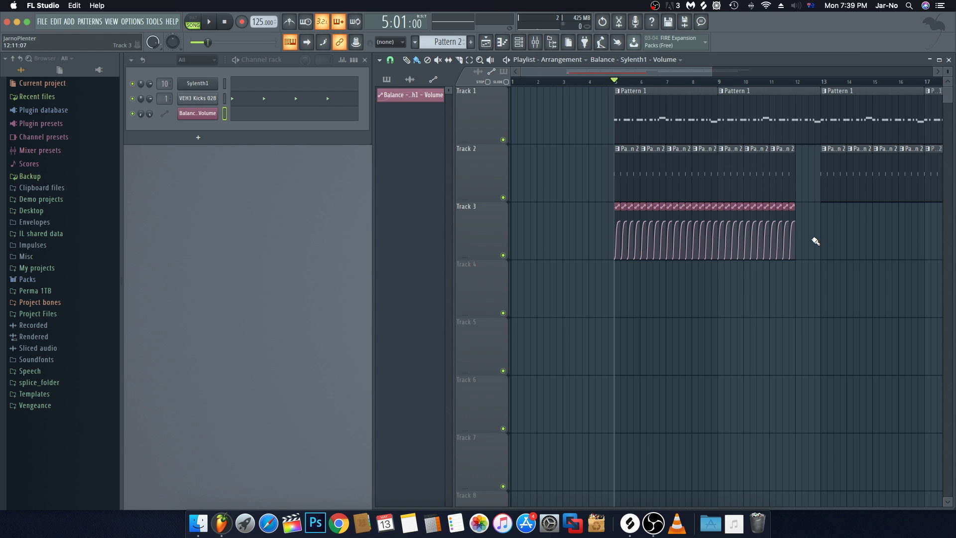
key("space")
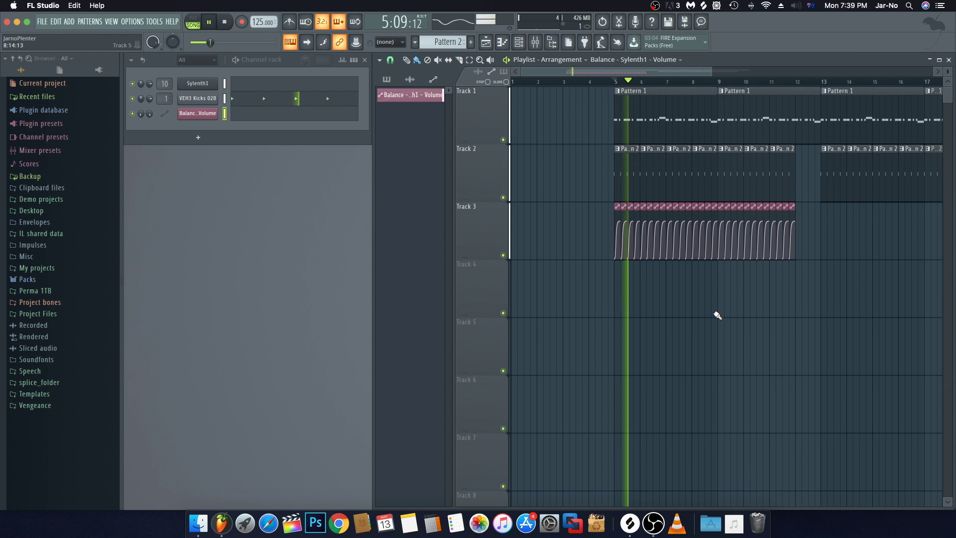
scroll(877, 234, "right", 3)
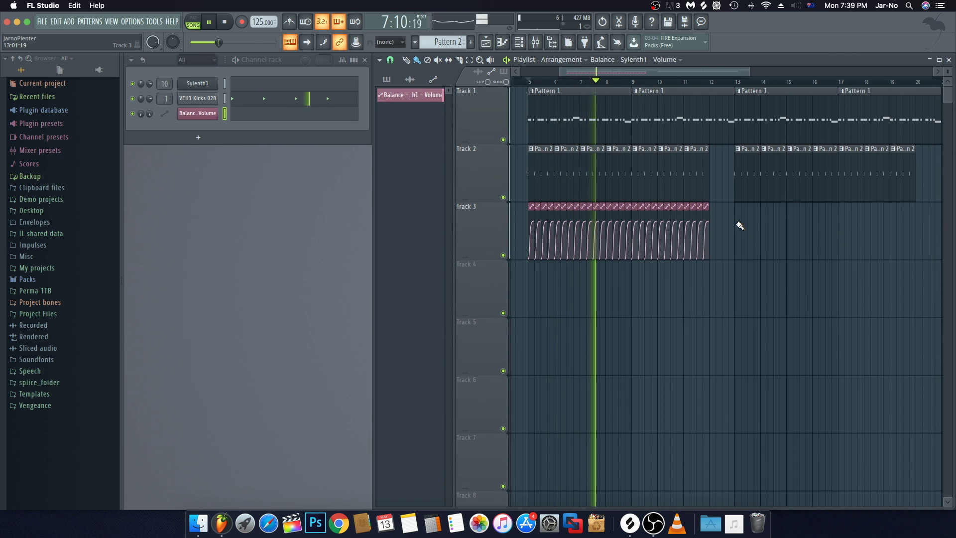
left_click_drag(739, 226, 923, 226)
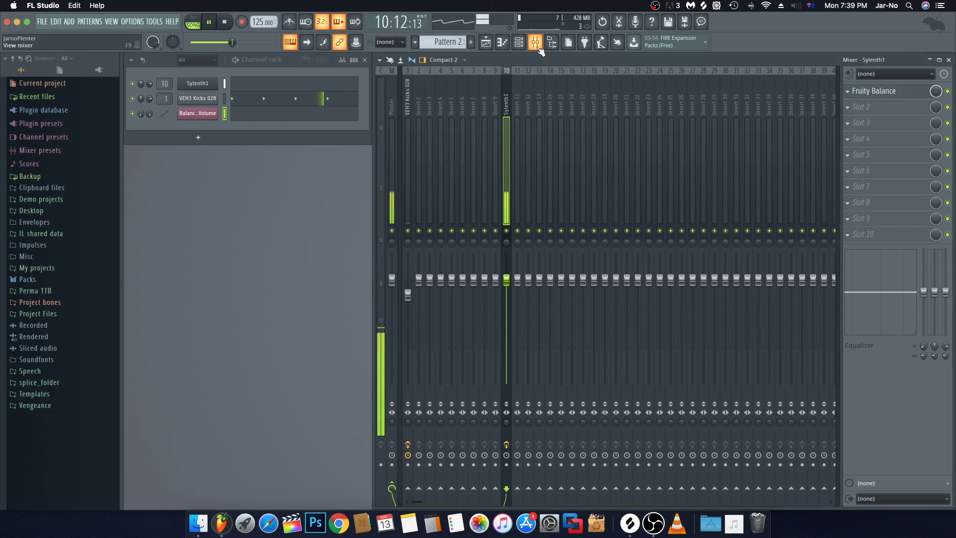
Step: Add Fruity Limiter in slot 2 of the Sylenth1 mixer track and raise its gain during playback
left_click(535, 44)
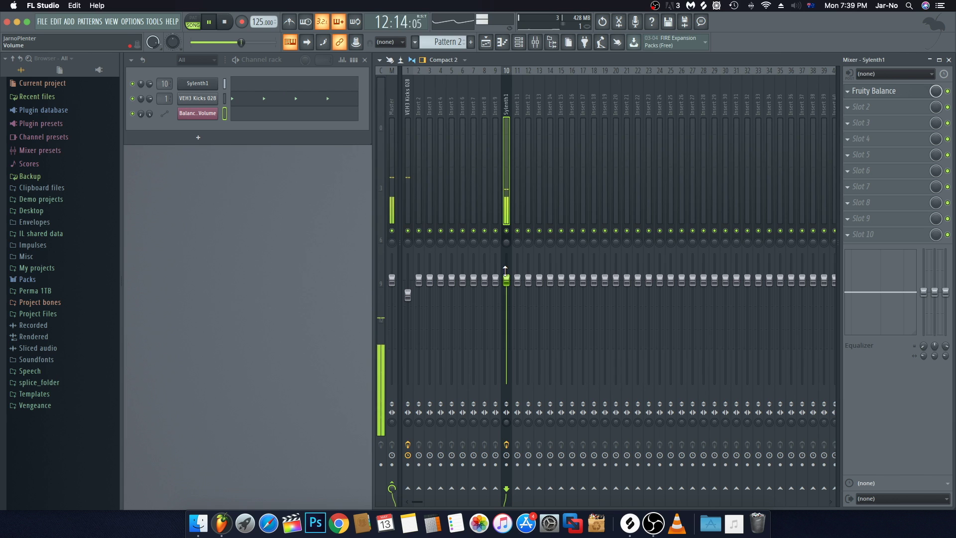
key("space")
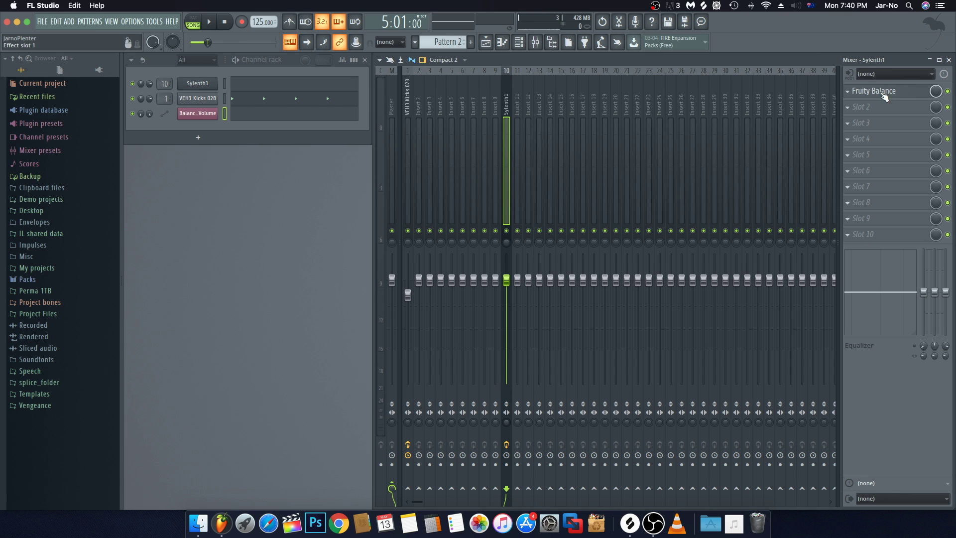
left_click(859, 111)
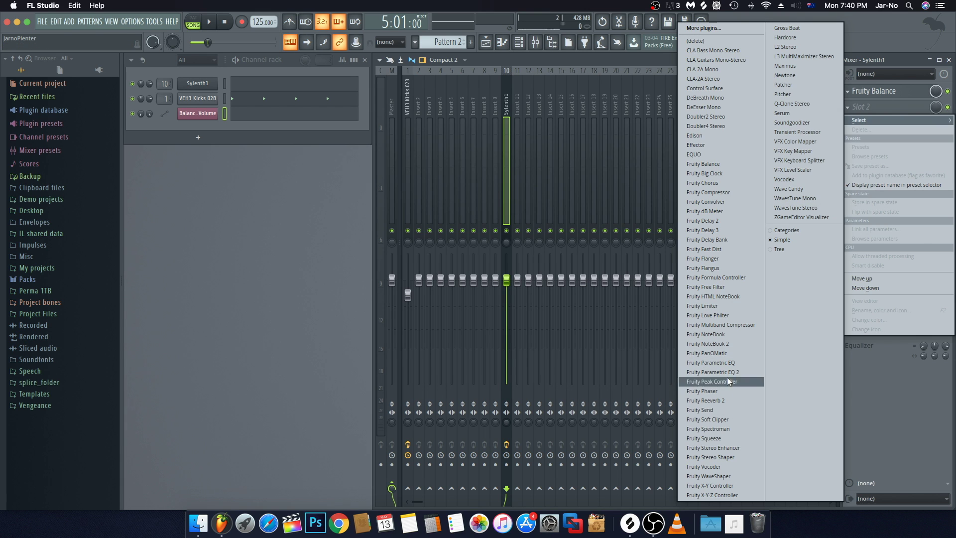
left_click(718, 304)
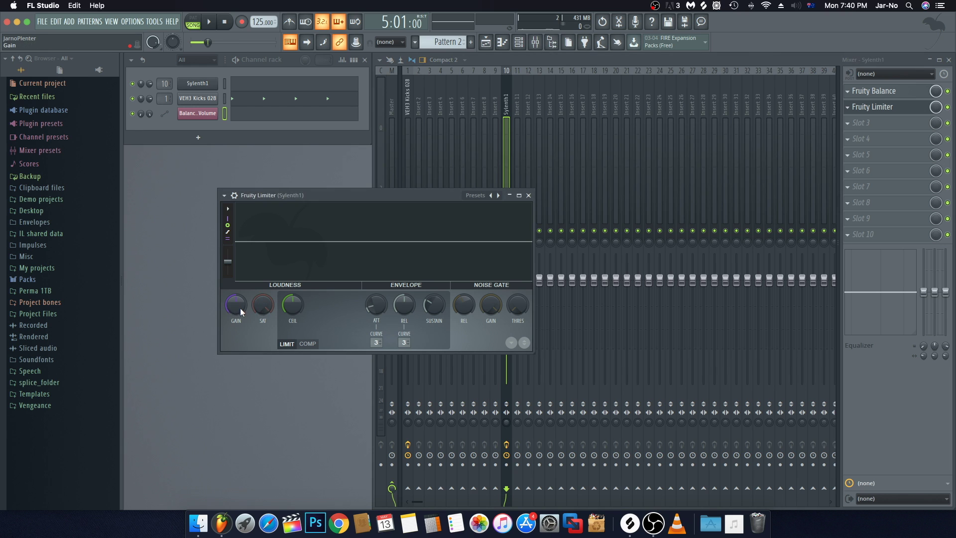
key("space")
left_click_drag(235, 306, 235, 284)
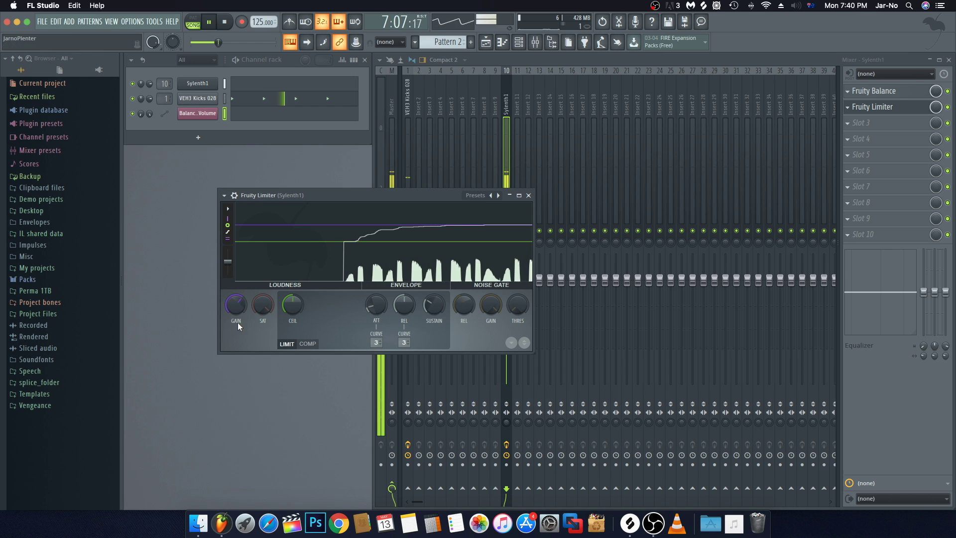
left_click(529, 195)
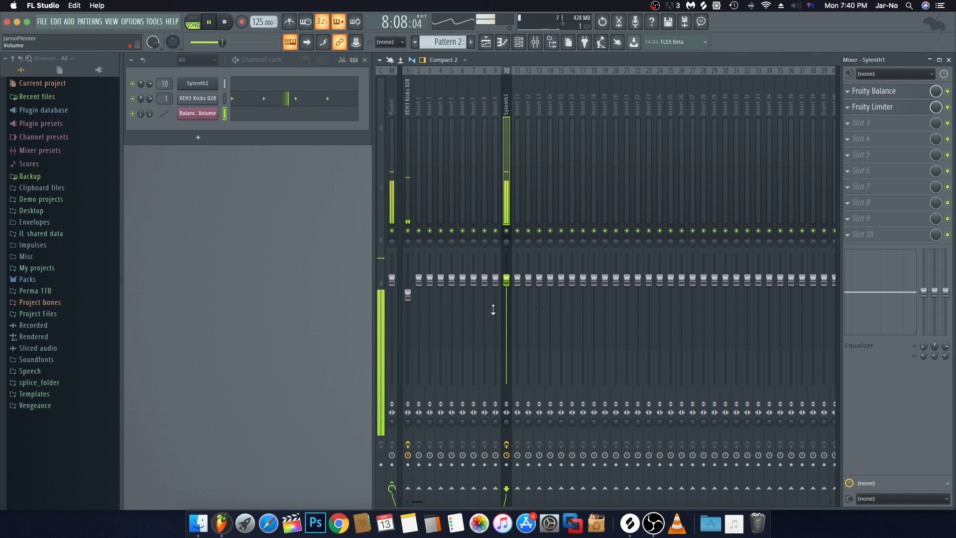
Step: Lower the Sylenth1 mixer track's volume to about -2.2 dB and audition the arrangement in the playlist
left_click_drag(507, 280, 506, 291)
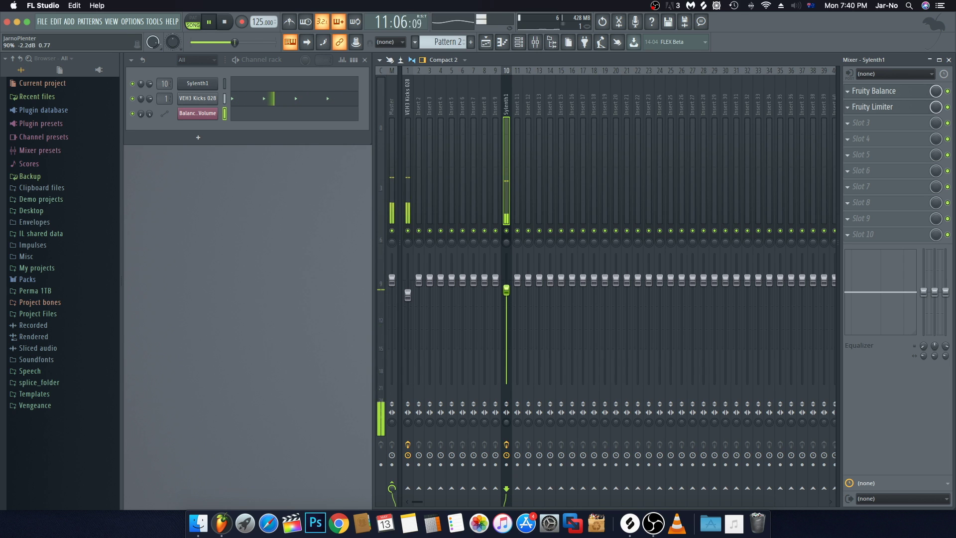
key("space")
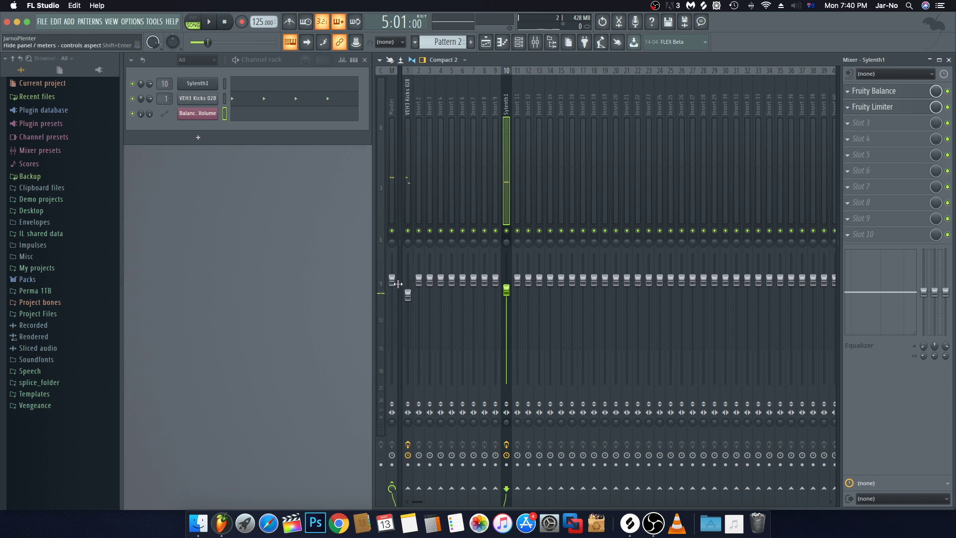
scroll(482, 187, "down", 1)
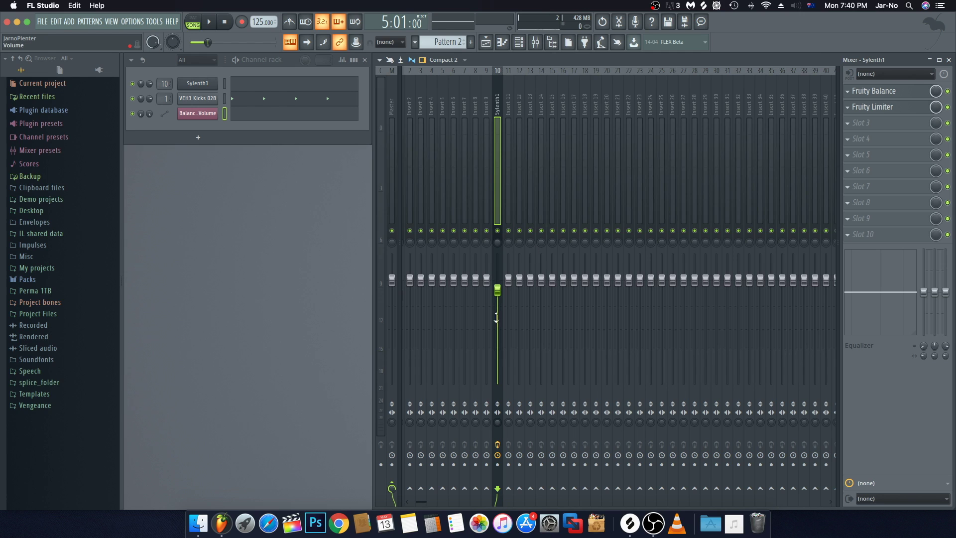
key("space")
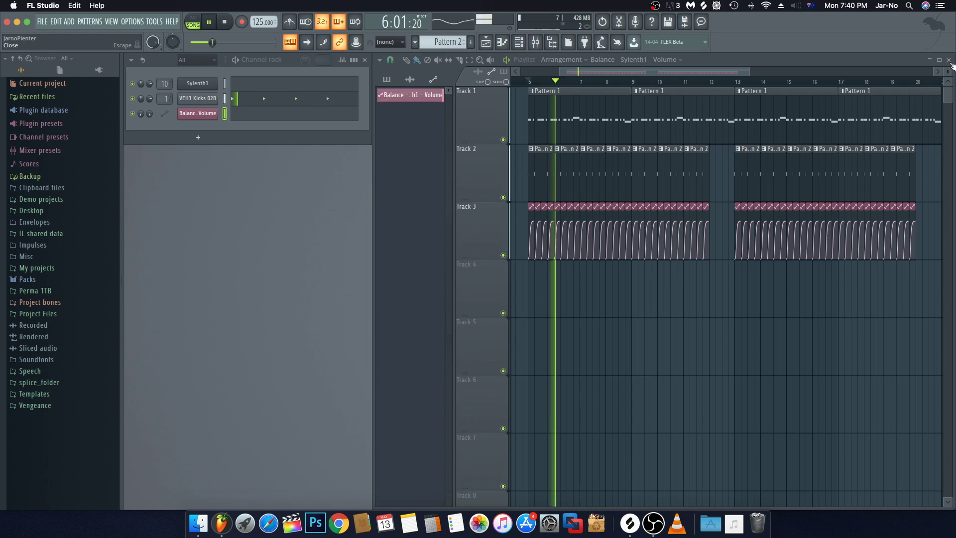
key("F5")
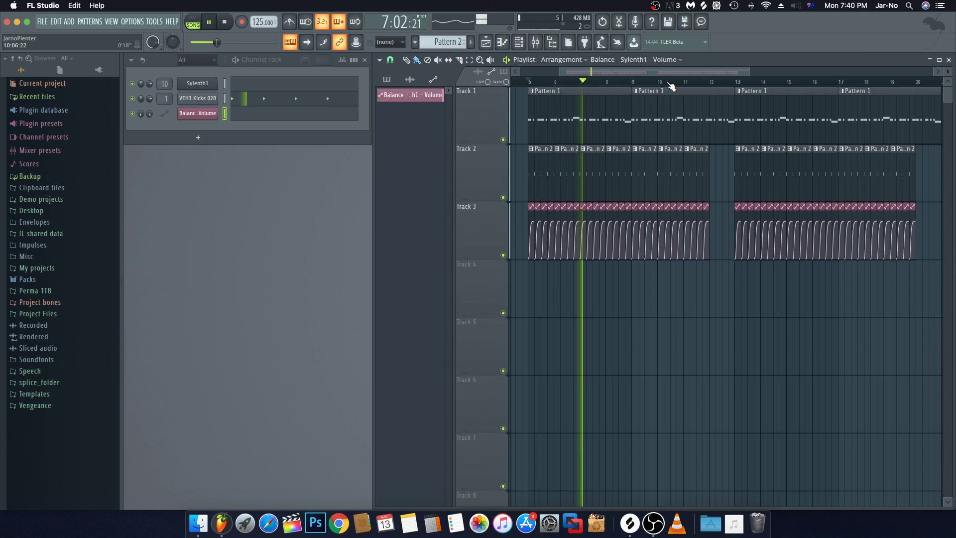
left_click(6, 58)
left_click(13, 59)
key("space")
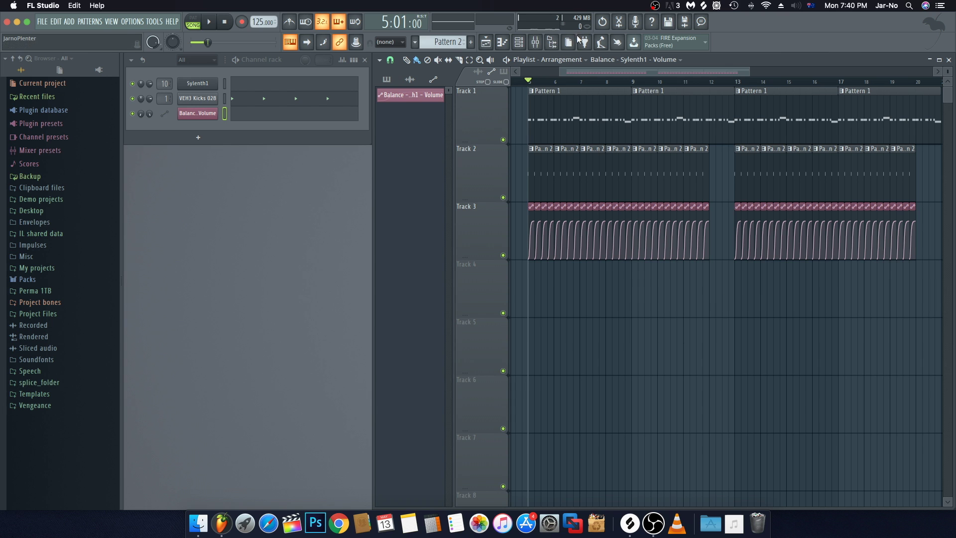
Step: Browse the KSHMR VOL 2 pack in the Vengeance folder to Live Instruments, Orchestral Instruments, Brass, Brass Sustains
scroll(619, 88, "down", 2)
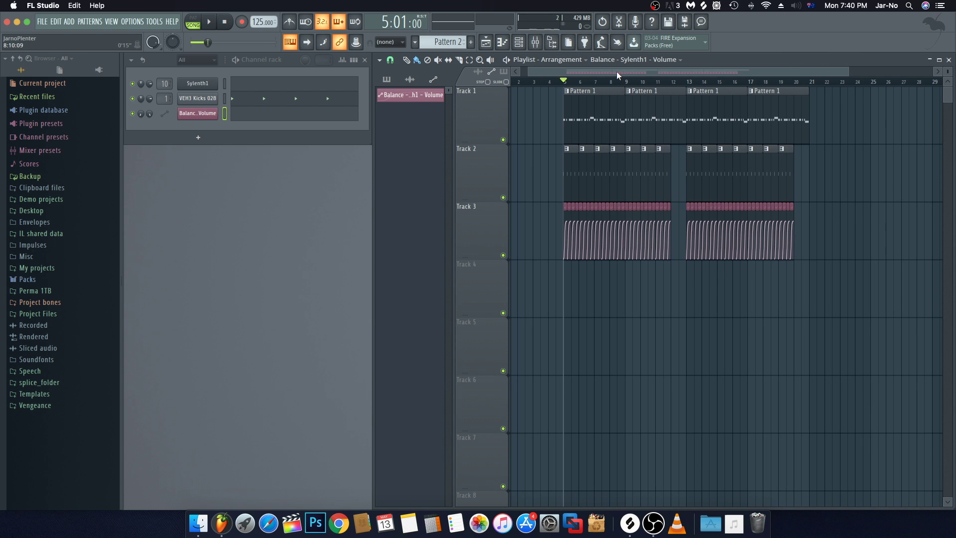
scroll(616, 71, "down", 1)
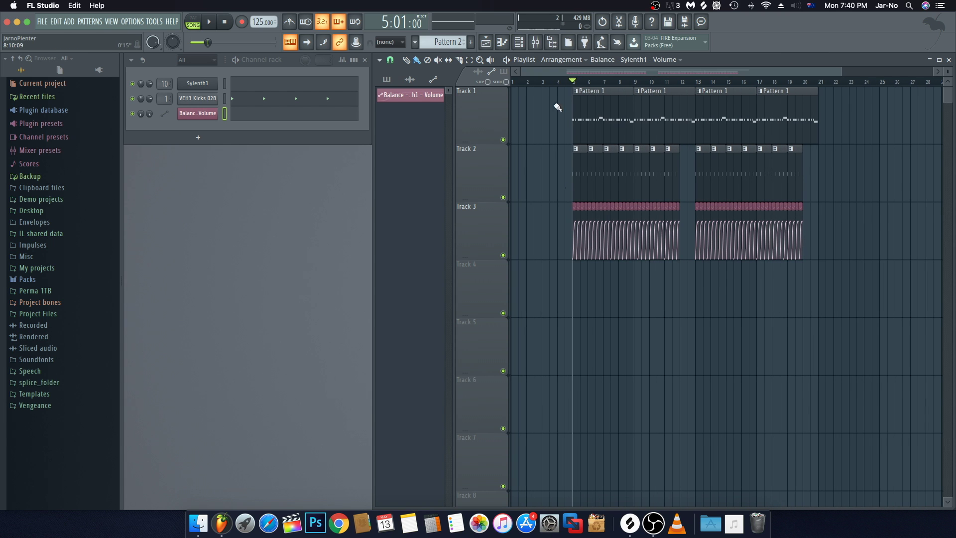
left_click(33, 405)
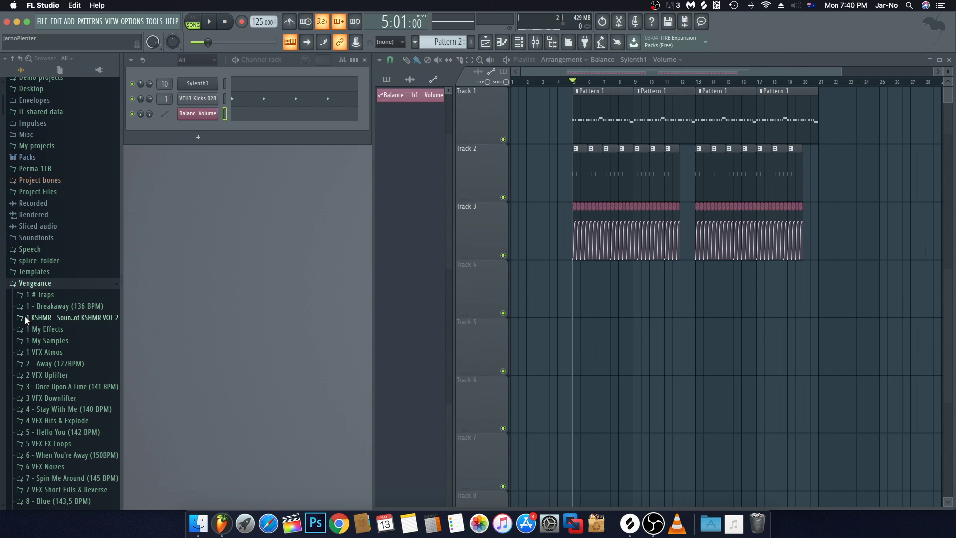
left_click(46, 318)
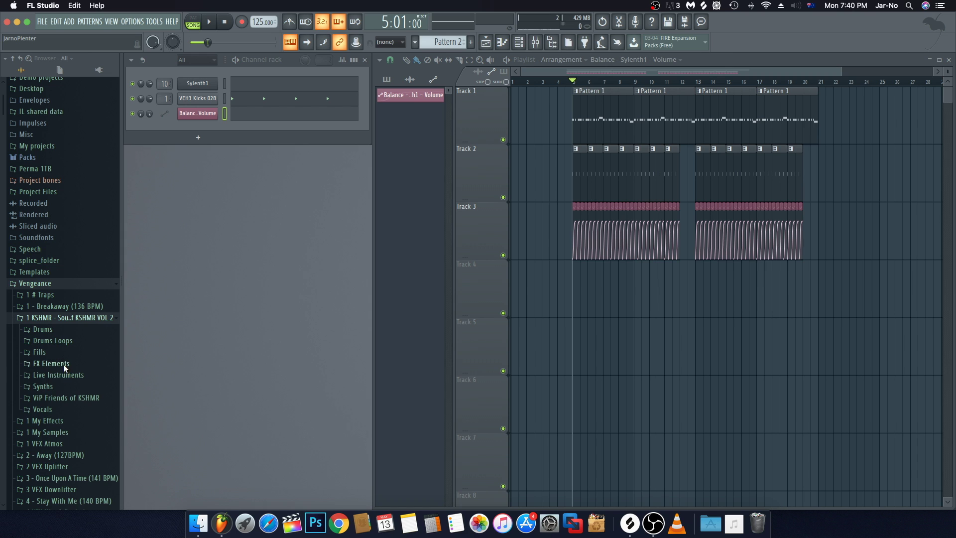
left_click(58, 377)
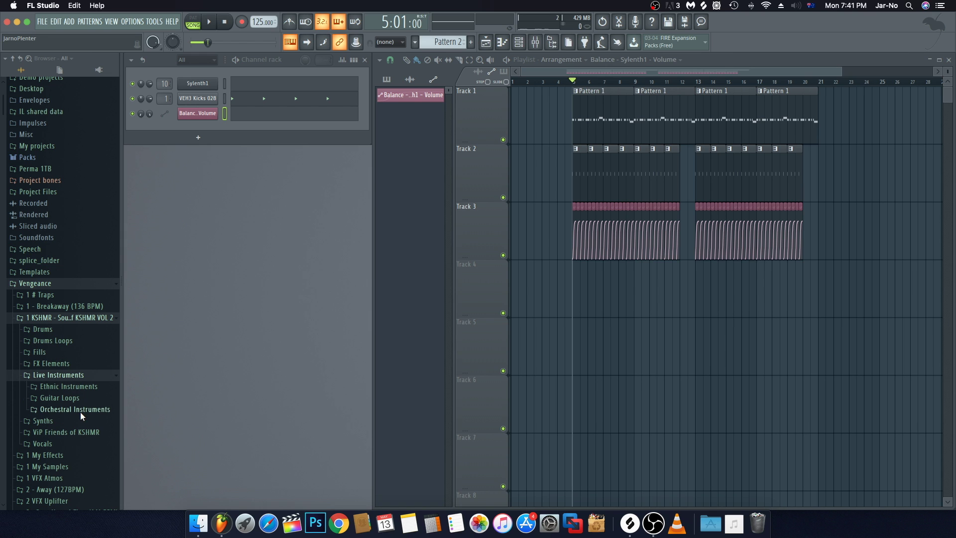
left_click(65, 410)
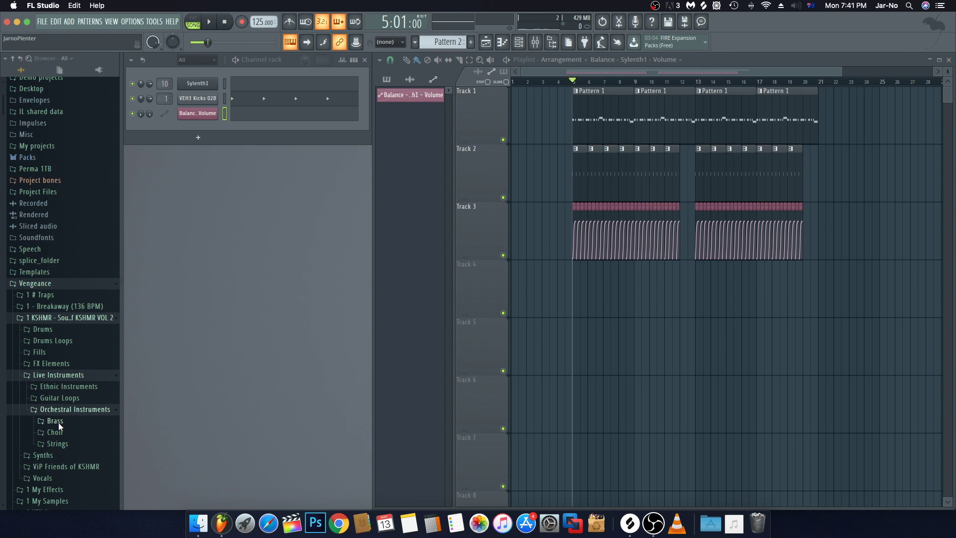
left_click(55, 422)
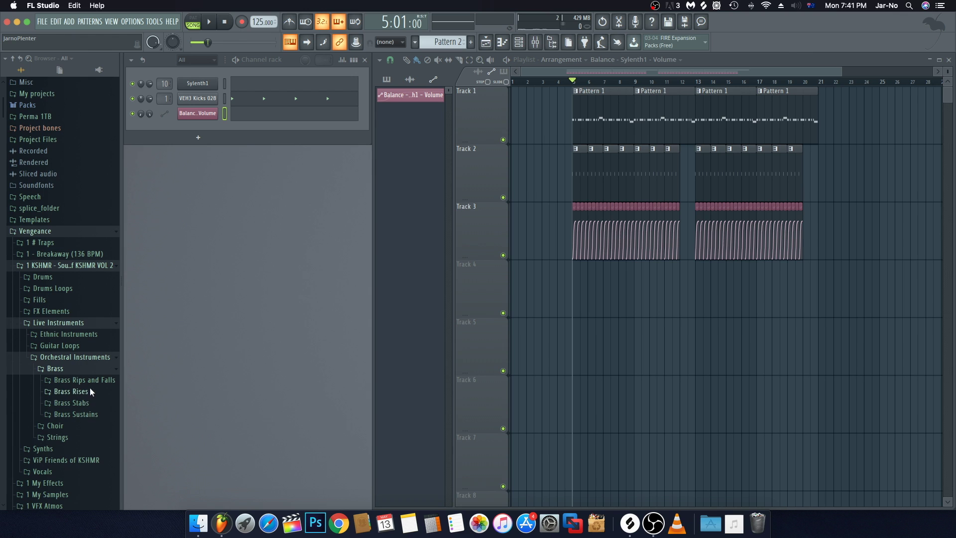
left_click(76, 416)
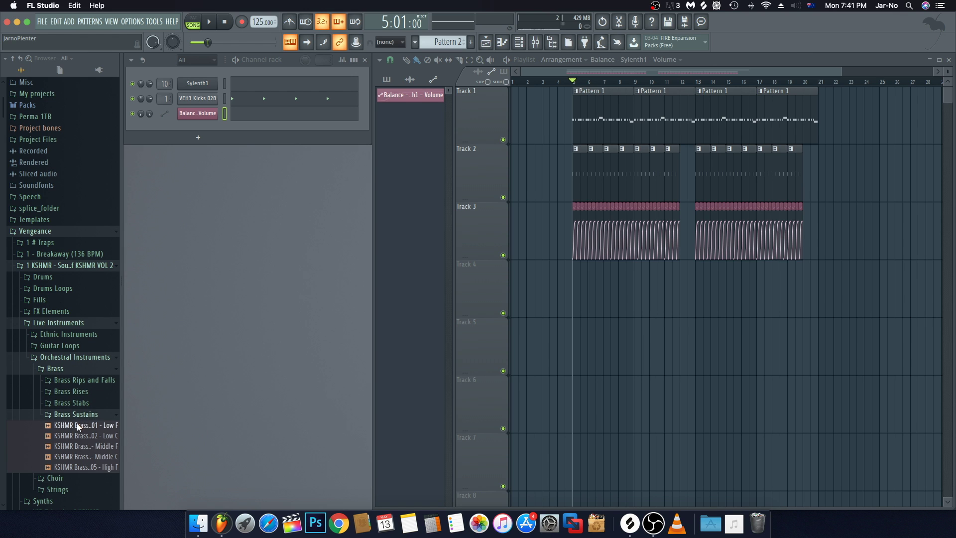
Step: Preview the five brass sustain samples and place KSHMR Brass Sustain 03 - Middle F on Track 4 at bar 5
left_click(73, 425)
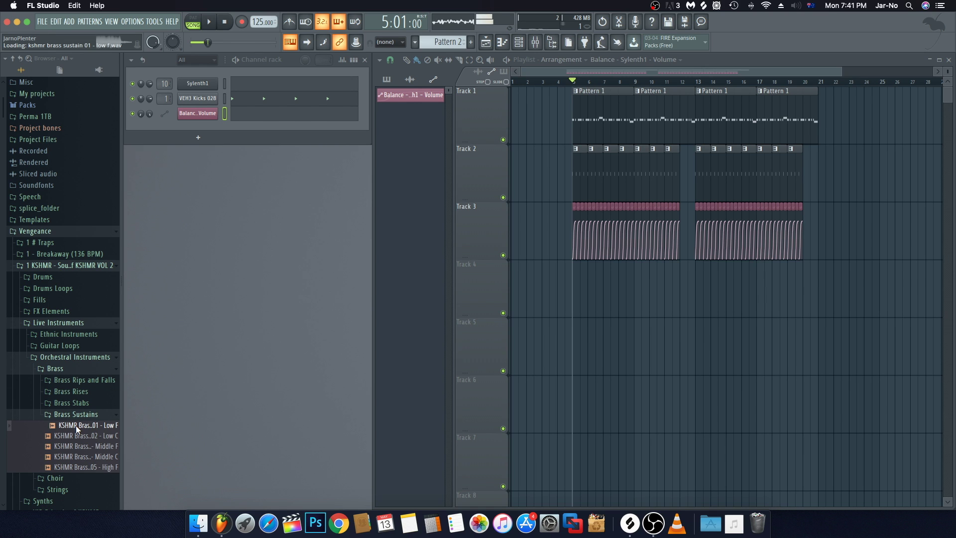
left_click(76, 435)
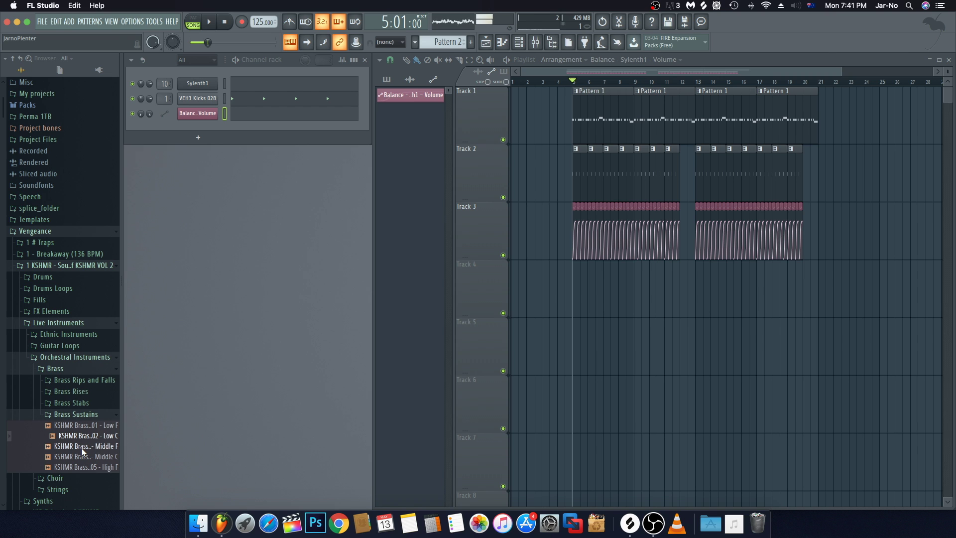
left_click(81, 447)
left_click(79, 458)
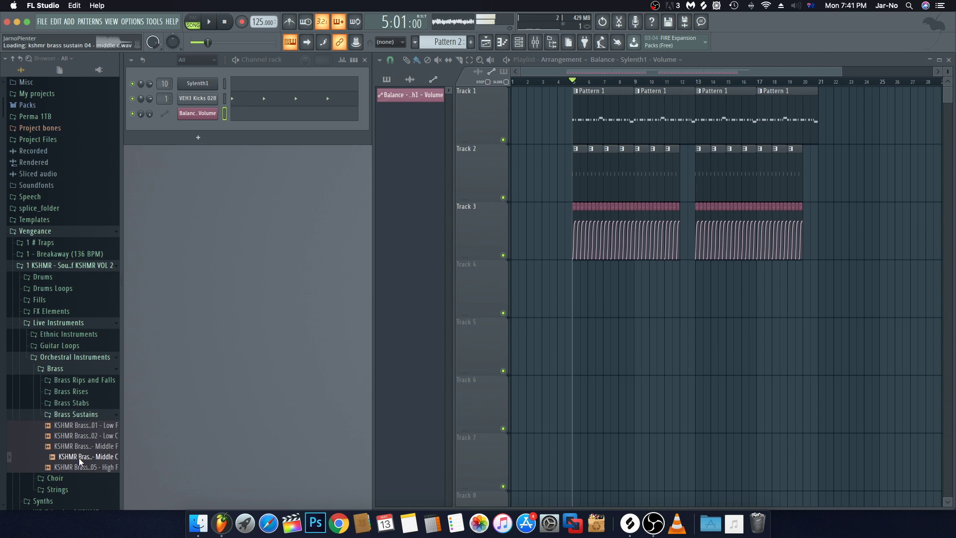
left_click(77, 466)
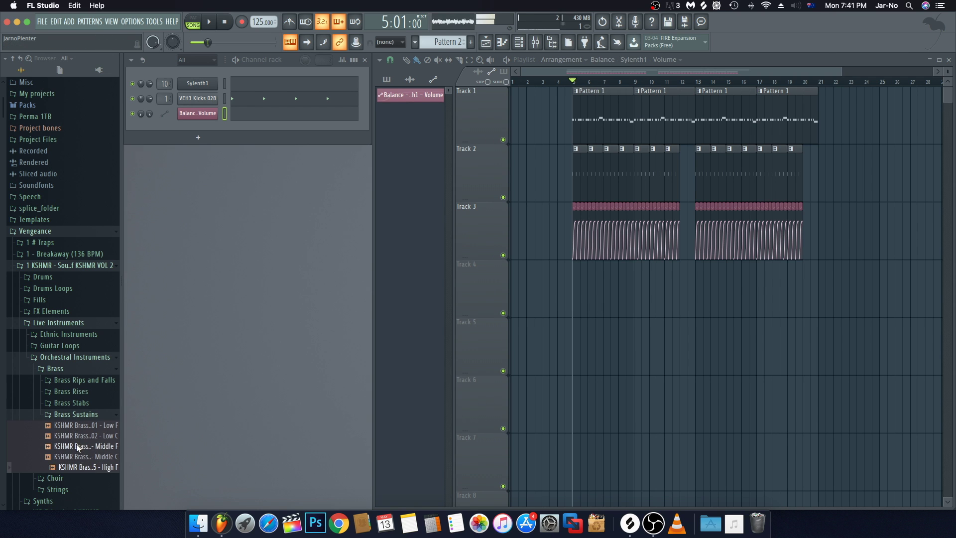
left_click(77, 444)
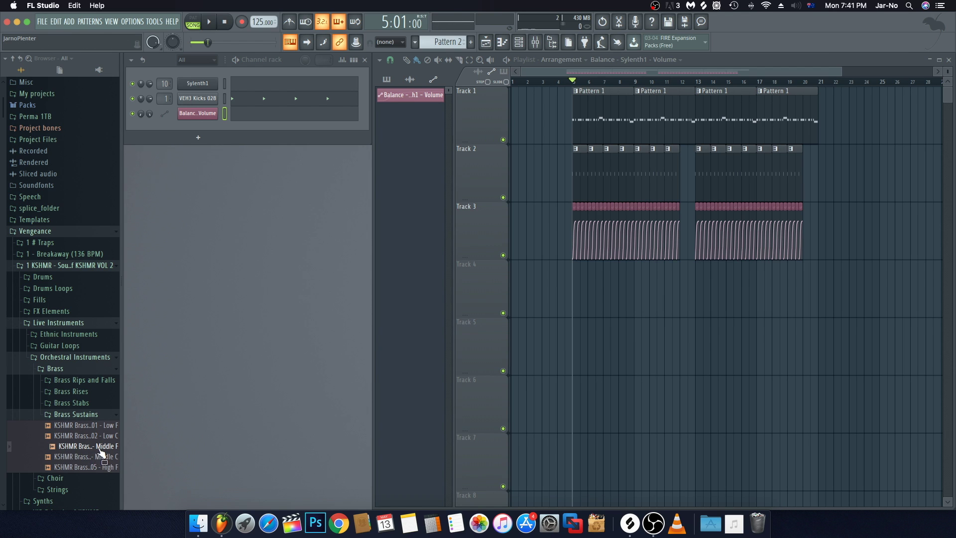
left_click_drag(97, 452, 575, 297)
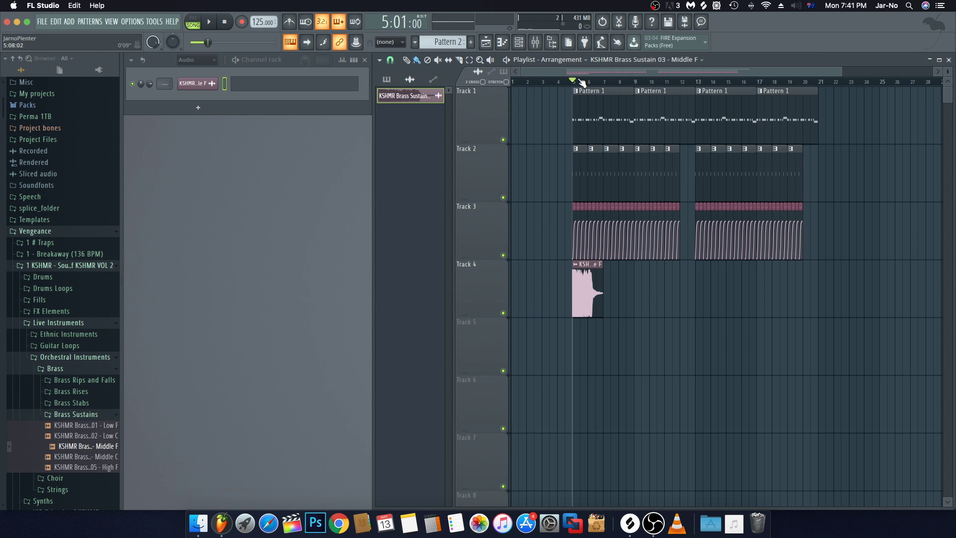
Step: Set the Track 4 brass sustain sample's pitch range to 5 semitones and turn its pitch fully down
scroll(582, 83, "up", 5)
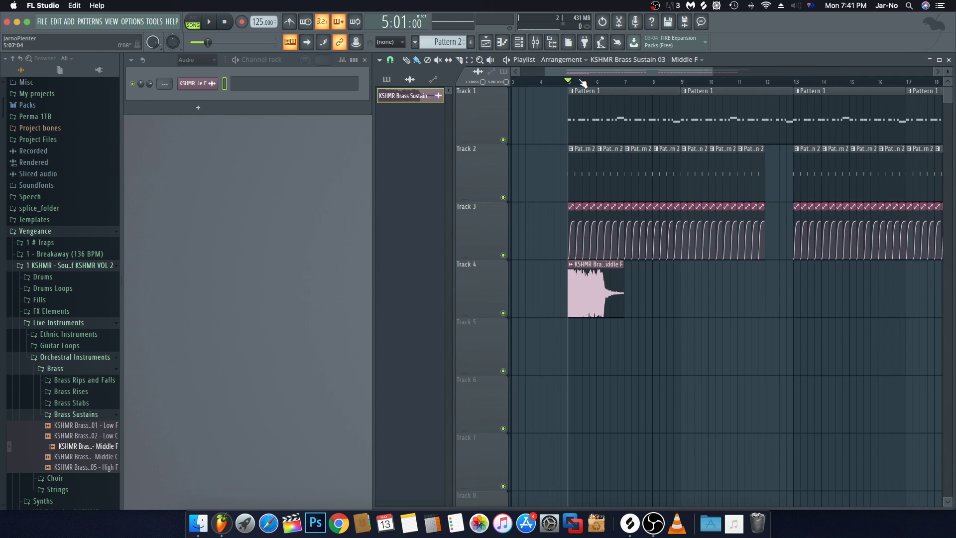
double_click(584, 282)
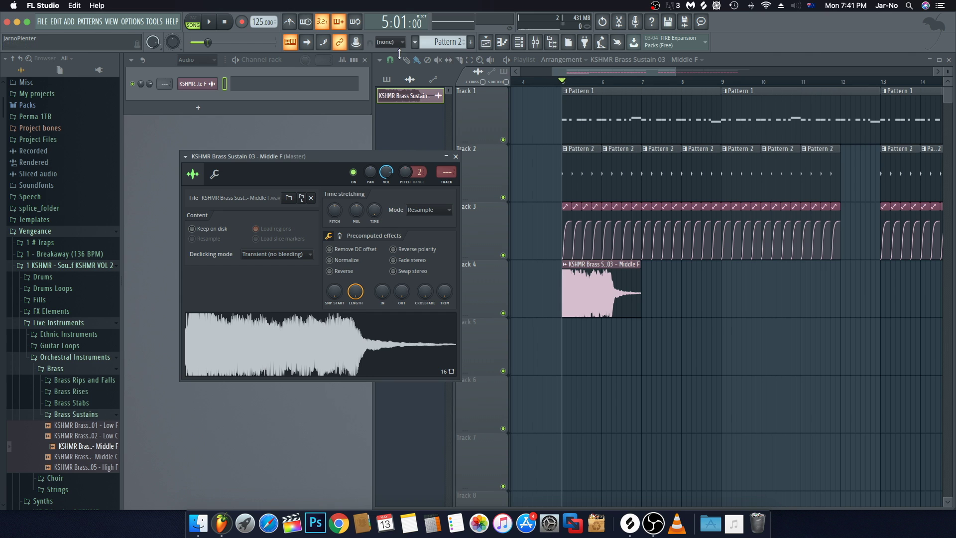
left_click(256, 83)
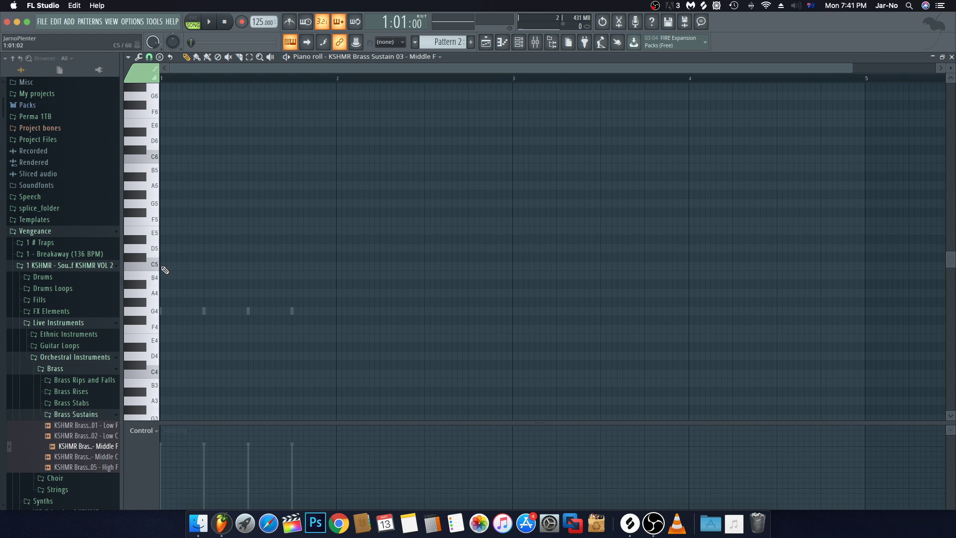
key("Escape")
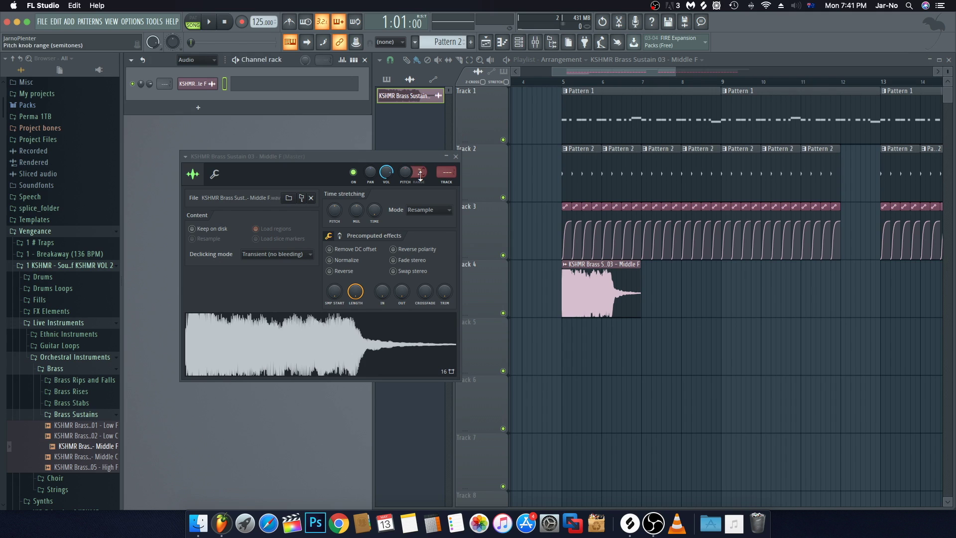
left_click_drag(420, 176, 420, 163)
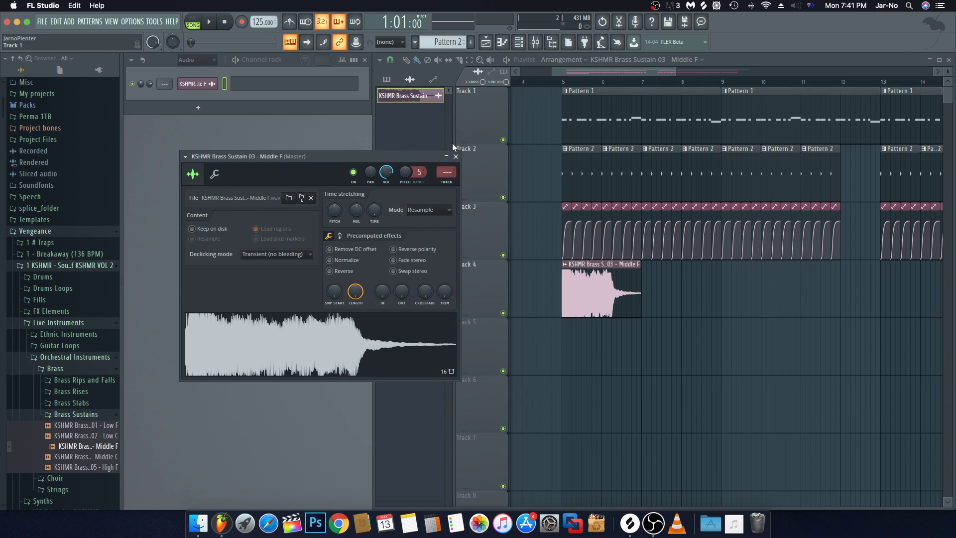
left_click_drag(405, 172, 406, 199)
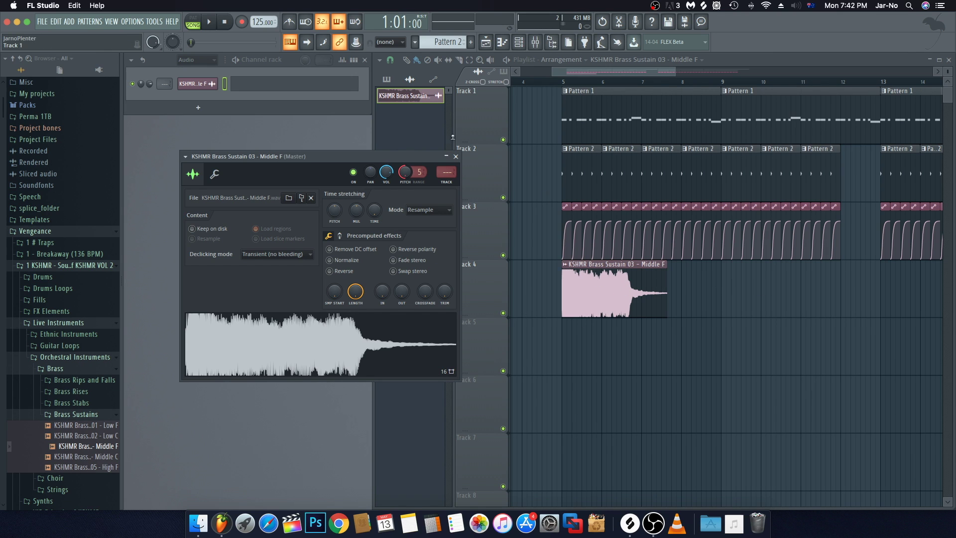
left_click(456, 156)
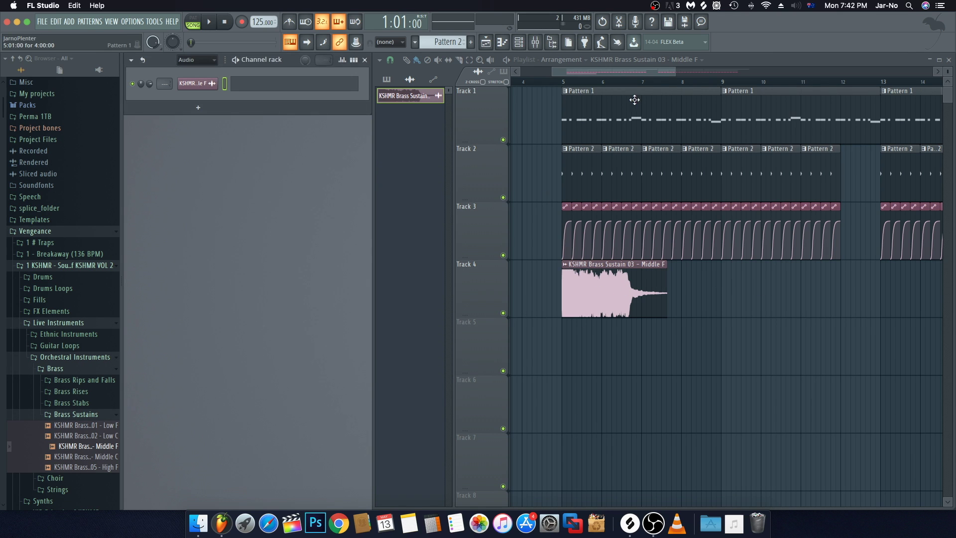
Step: Check the Sylenth1 notes of Pattern 1 in the piano roll against the brass sample's channel settings
double_click(588, 120)
scroll(434, 86, "down", 2)
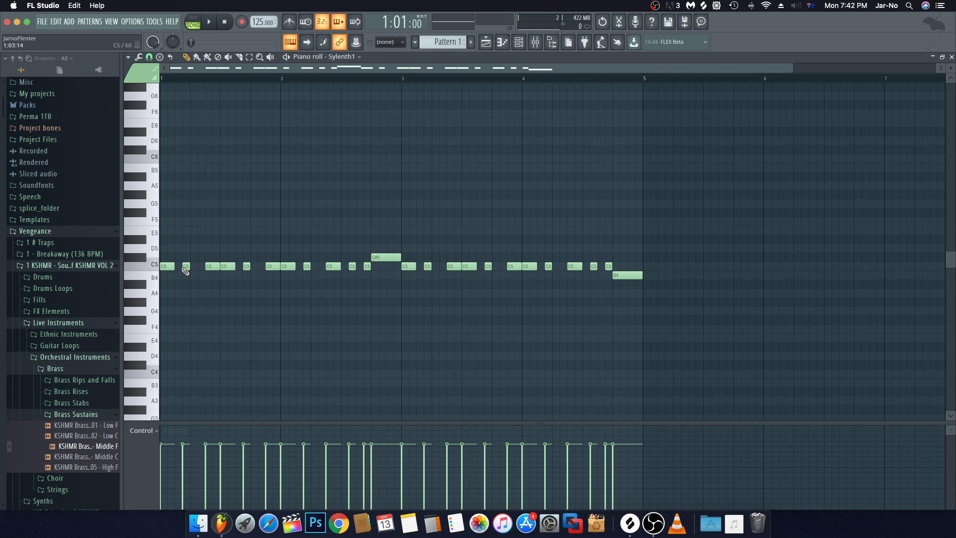
key("F7")
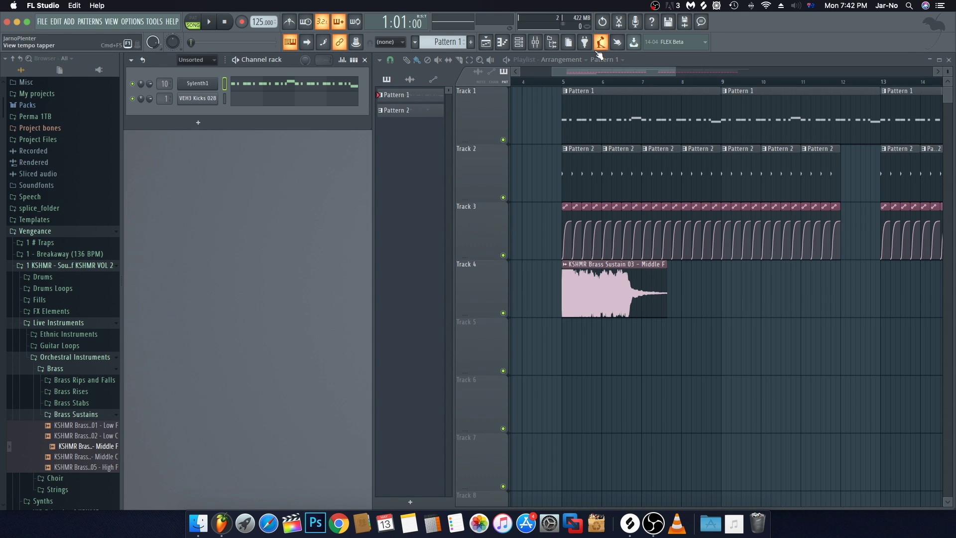
left_click(565, 82)
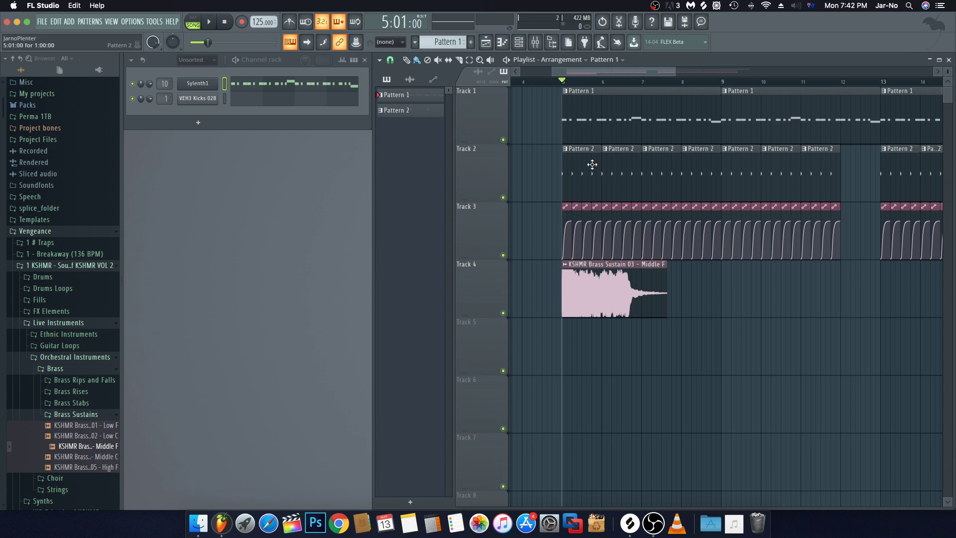
double_click(610, 271)
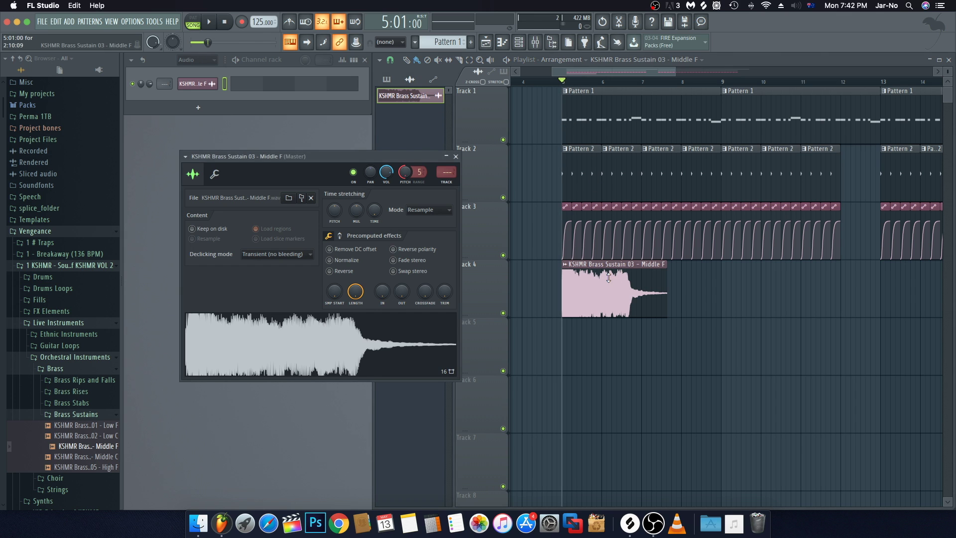
left_click(456, 157)
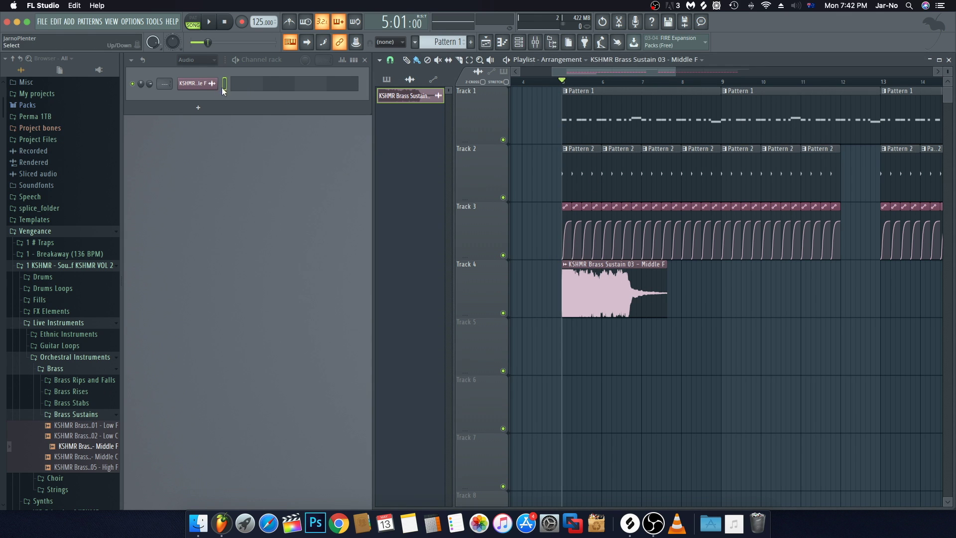
Step: Route the KSHMR Brass Sustain 03 - Middle F channel to mixer insert 20
left_click(536, 42)
left_click(607, 128)
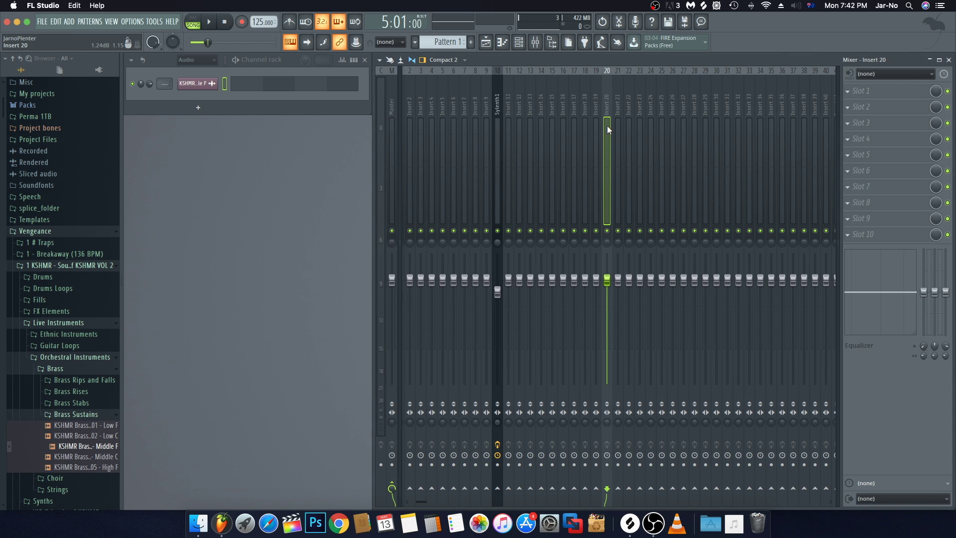
key("ctrl+l")
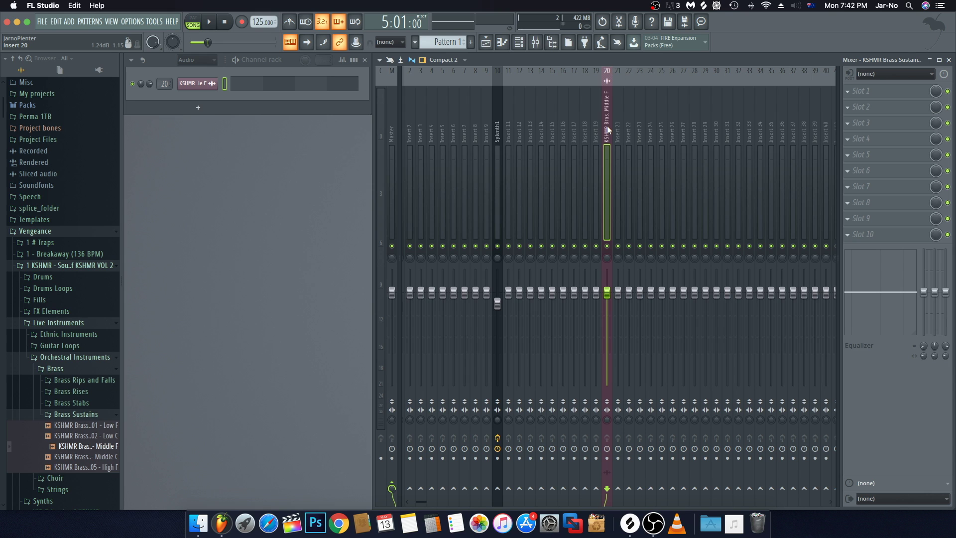
key("F9")
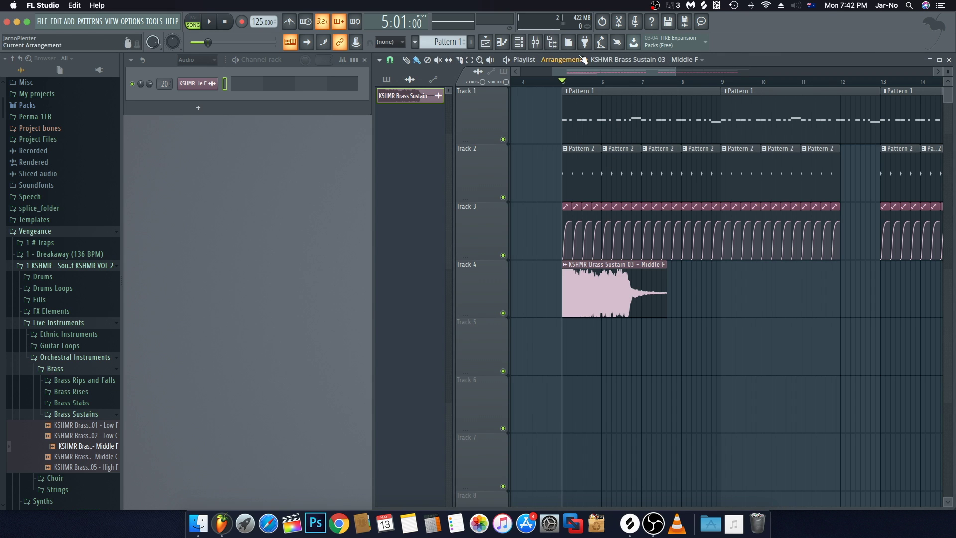
Step: Solo the brass track in the mixer, lower its volume and audition it from bar 5
left_click(535, 42)
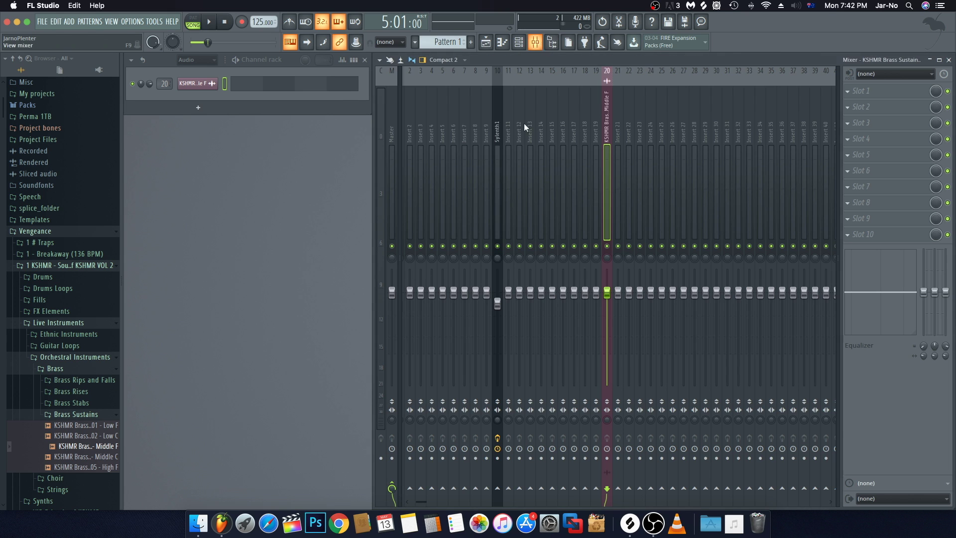
right_click(608, 247)
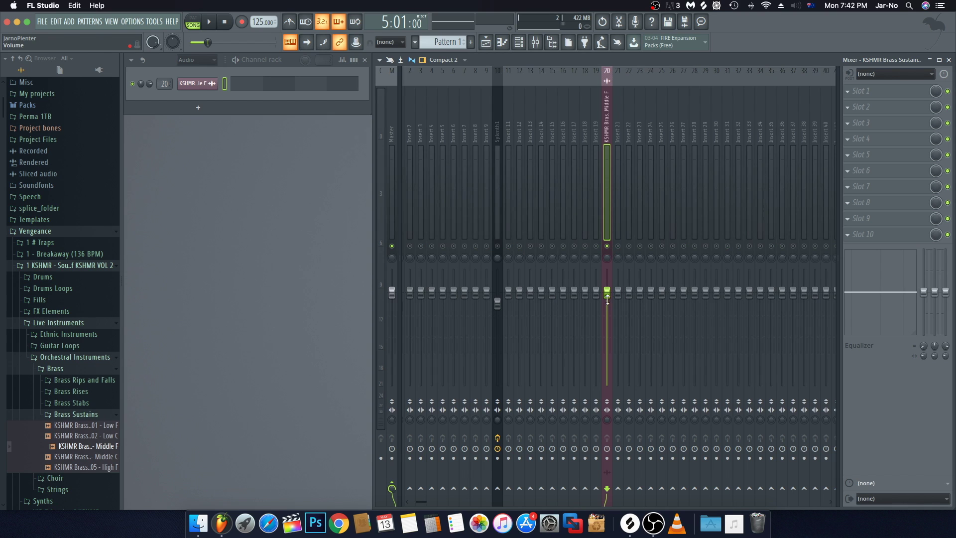
left_click_drag(608, 292, 607, 294)
left_click_drag(607, 329, 607, 333)
key("space")
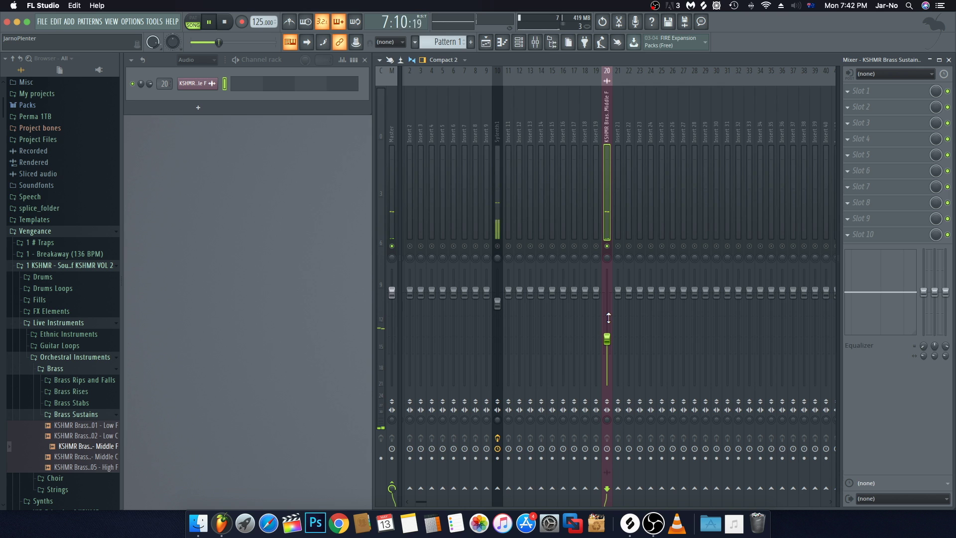
left_click(949, 60)
key("space")
Step: Try adjusting the brass sample's precomputed fade-out in its channel settings
double_click(613, 288)
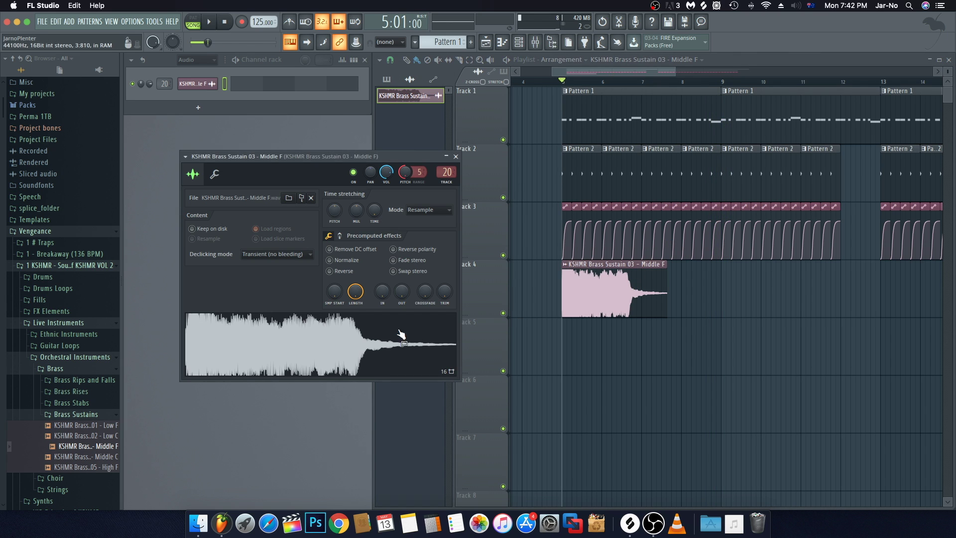
left_click_drag(404, 306, 405, 300)
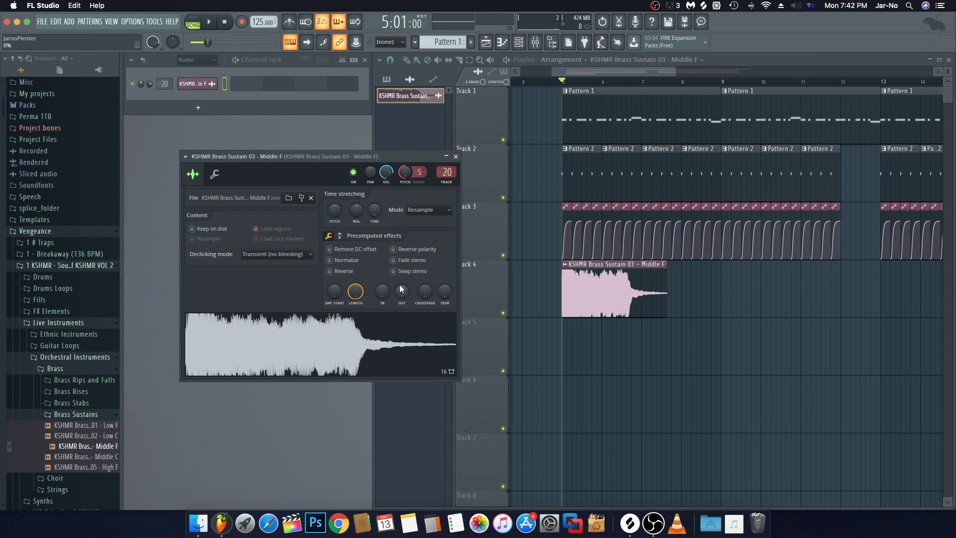
left_click(456, 157)
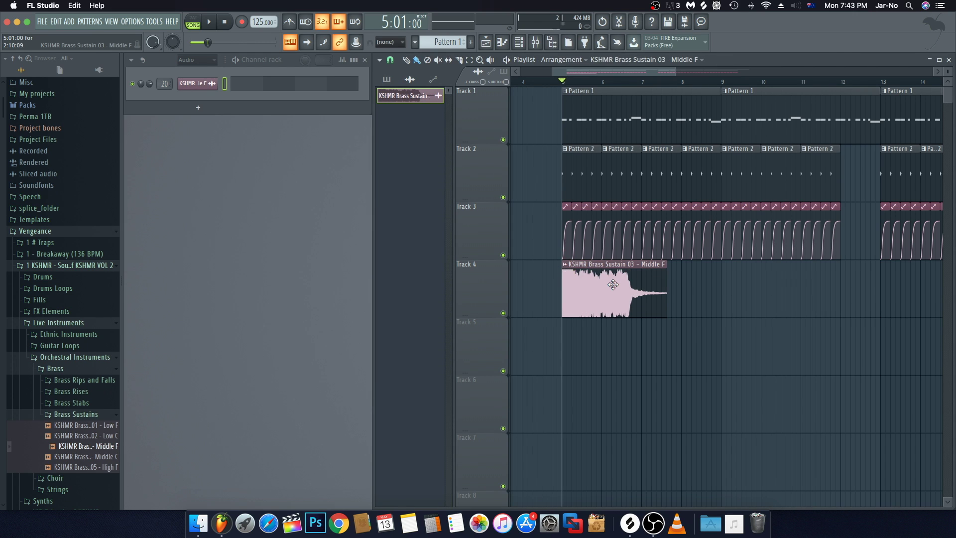
Step: Add Fruity Reeverb 2 in slot 1 of the brass mixer track
left_click(536, 42)
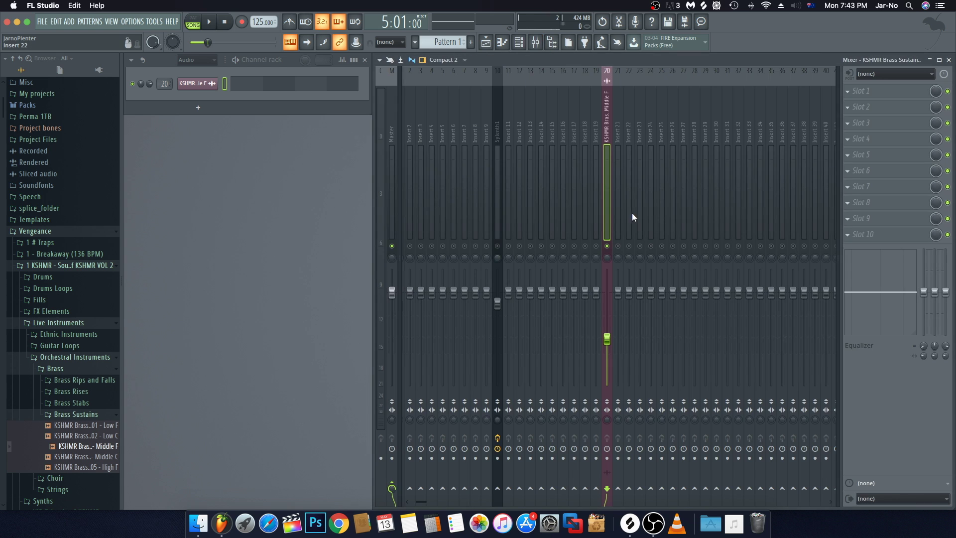
left_click(853, 93)
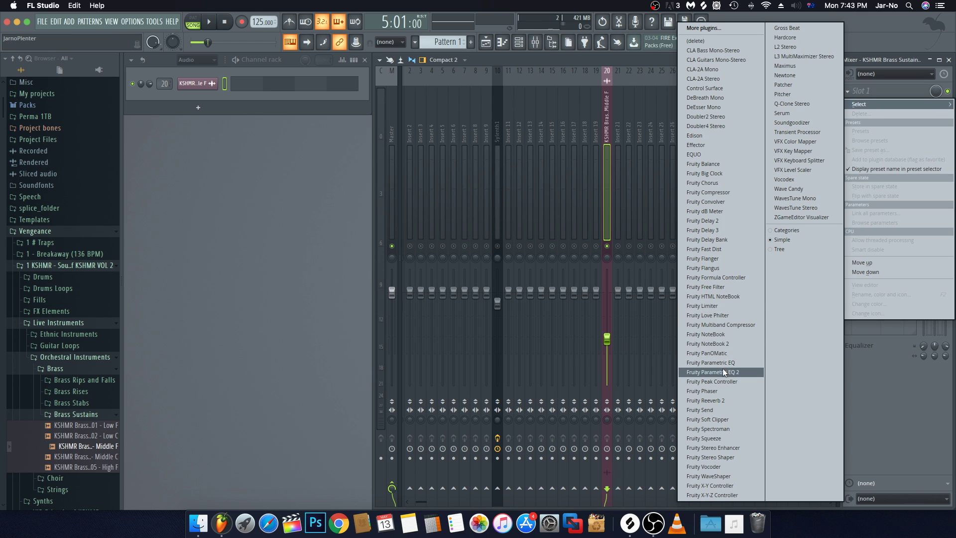
left_click(710, 399)
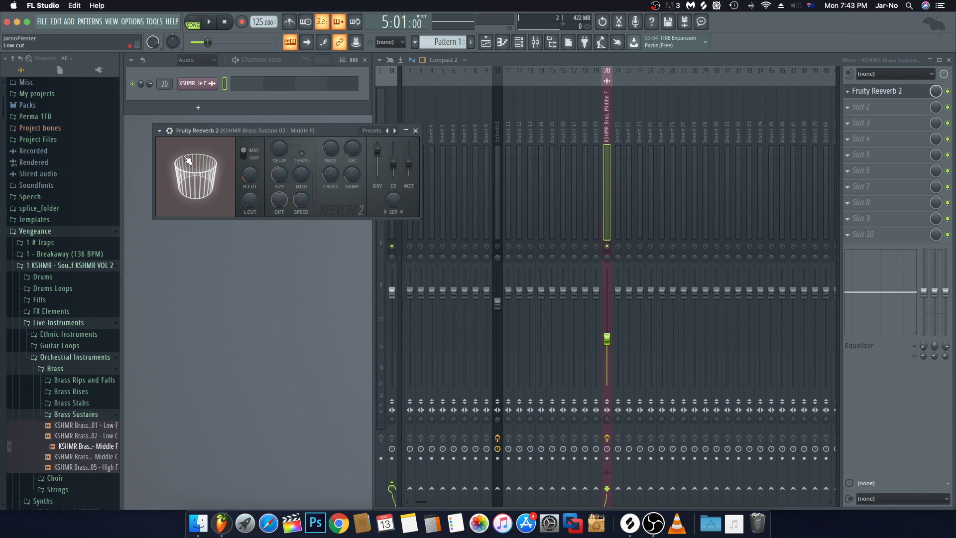
Step: Load the FXC2 preset in Fruity Reeverb 2 and close the plugin window
left_click(159, 131)
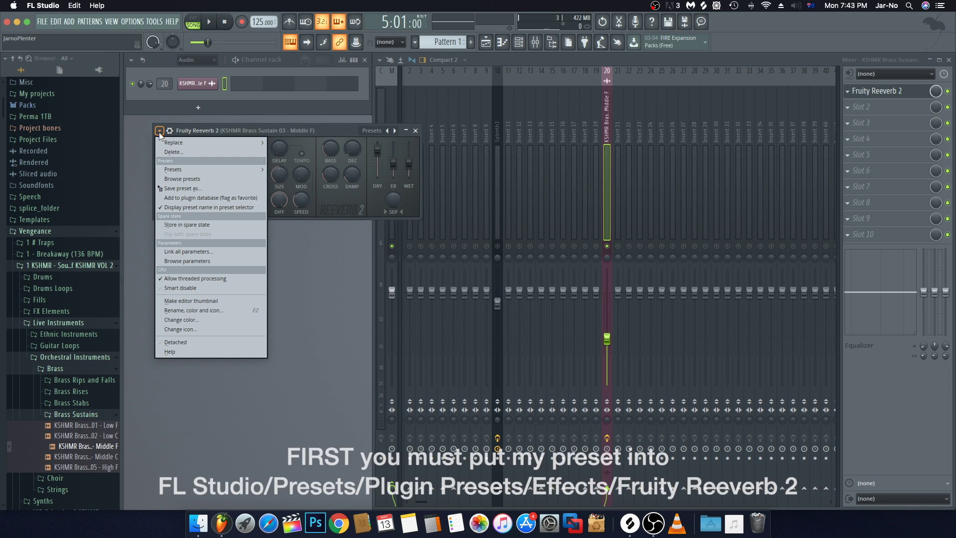
left_click(159, 132)
left_click(160, 132)
mouse_move(181, 173)
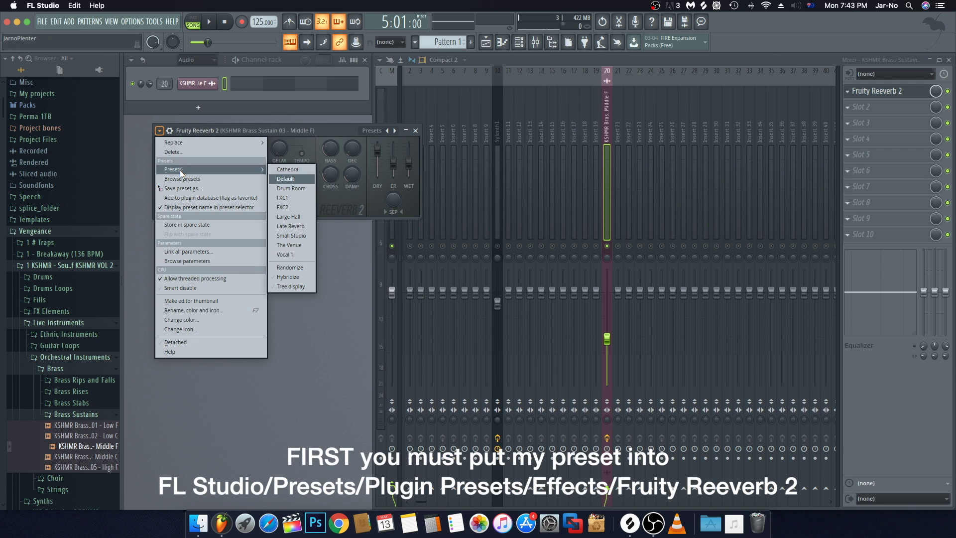
left_click(288, 207)
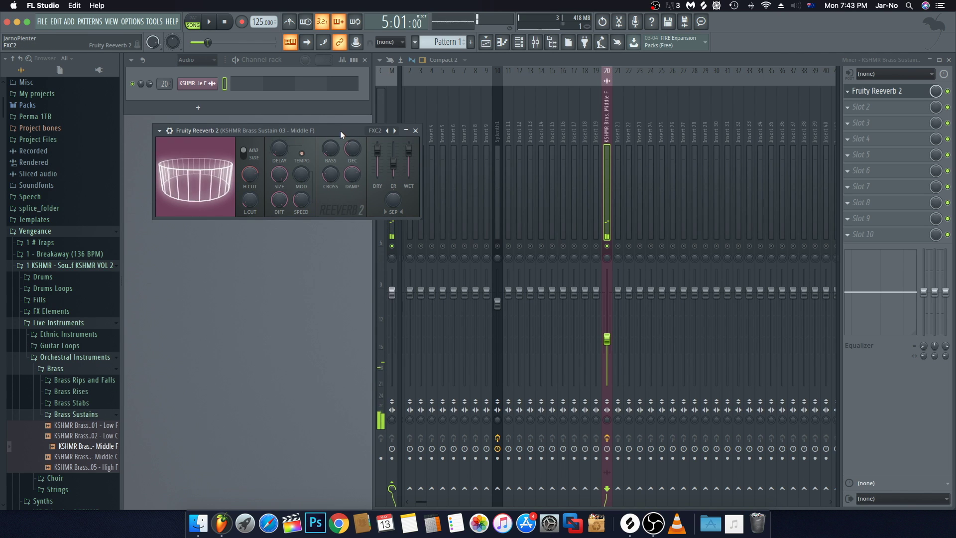
left_click(416, 131)
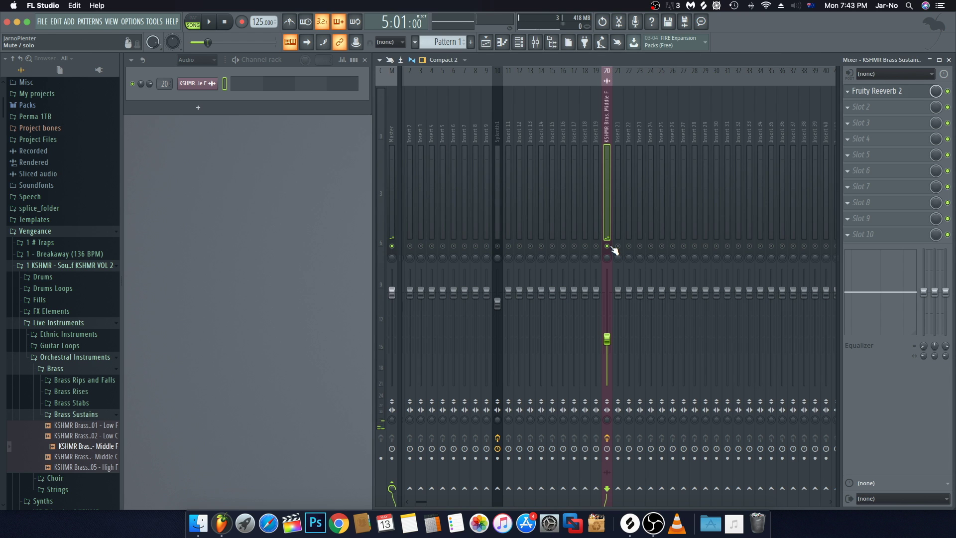
Step: Lower the soloed brass track's volume further while playing back the reverb-processed sample
key("space")
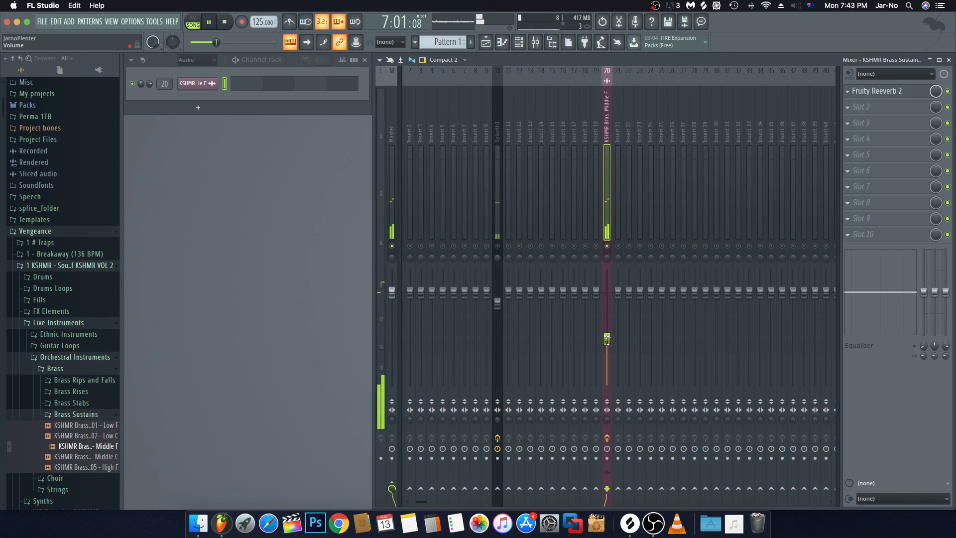
left_click_drag(607, 339, 607, 341)
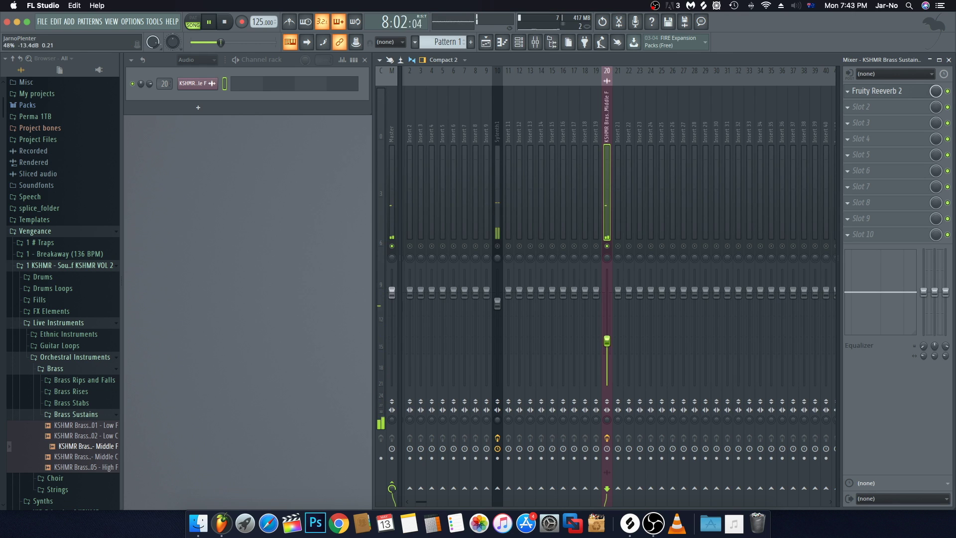
key("F5")
key("space")
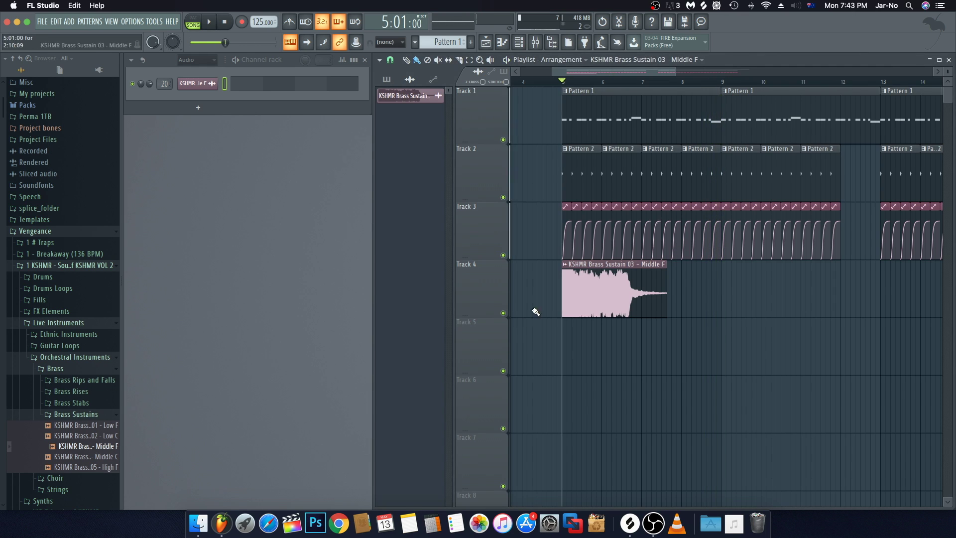
Step: Unsolo the brass mixer track, fine-tune its volume and audition the full arrangement from bar 5 in the playlist
key("F9")
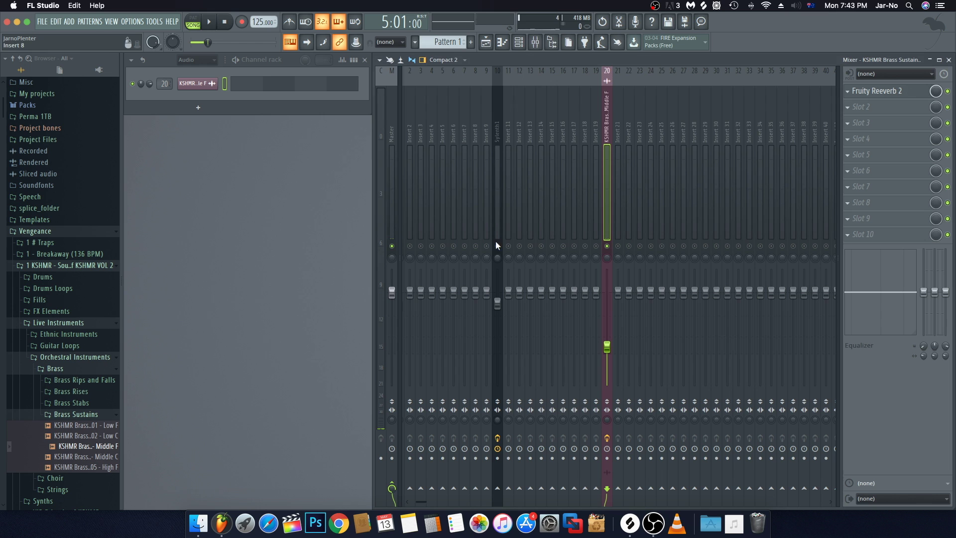
right_click(607, 246)
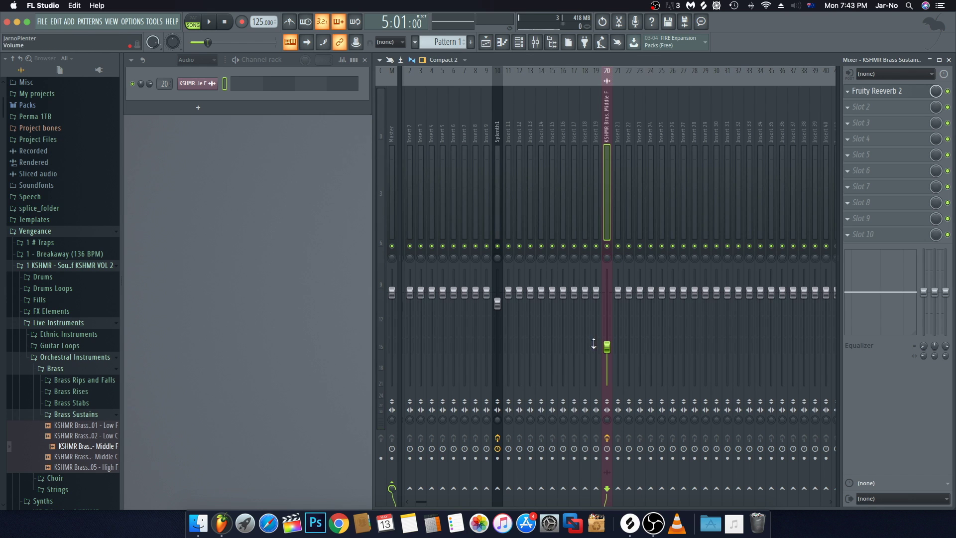
left_click_drag(610, 340, 610, 343)
key("F5")
key("space")
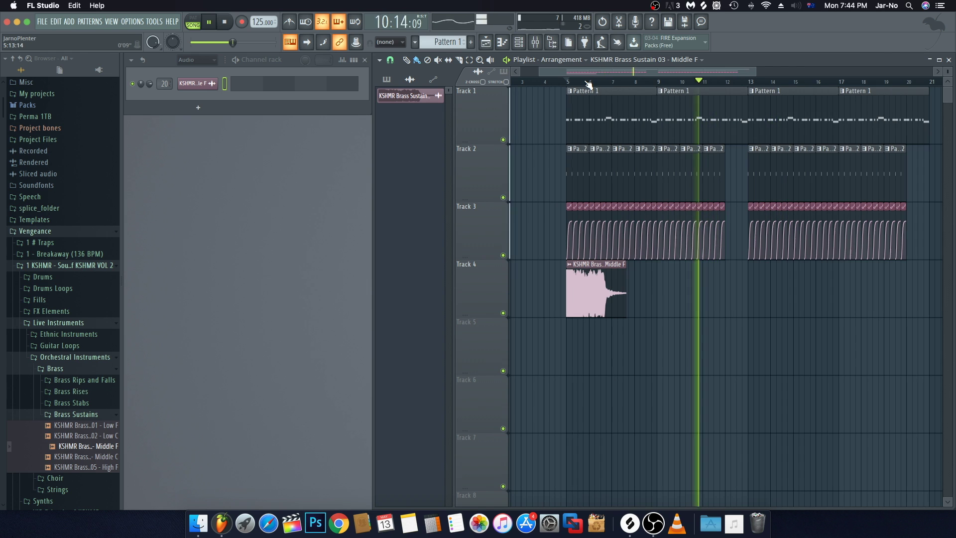
key("space")
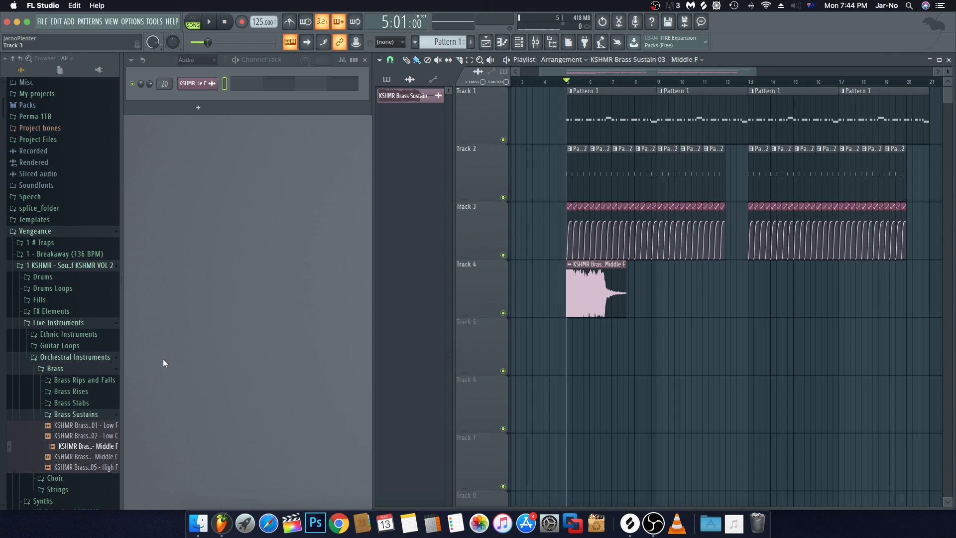
Step: Collapse the KSHMR sample folders and look through the Vengeance library folders for a drum loop
left_click(79, 369)
left_click(75, 357)
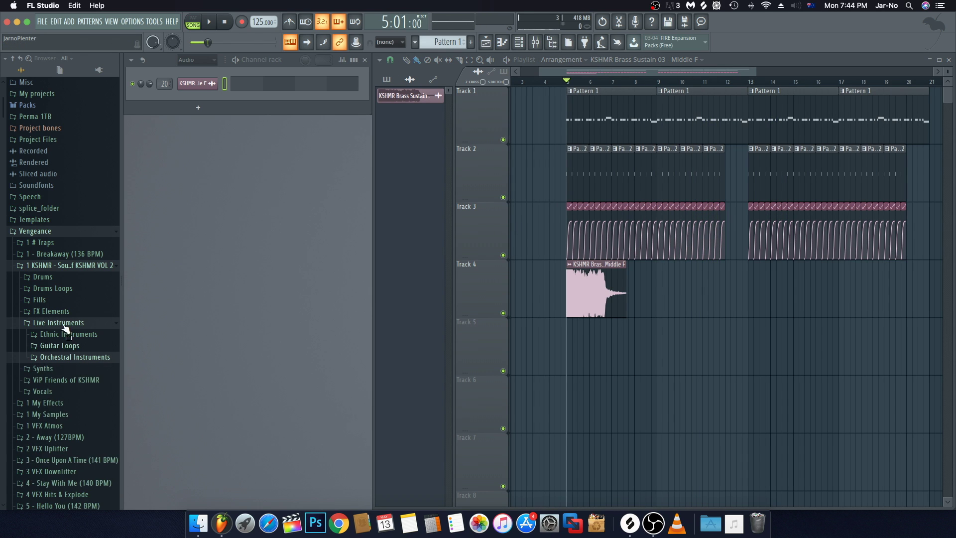
left_click(56, 322)
left_click(96, 267)
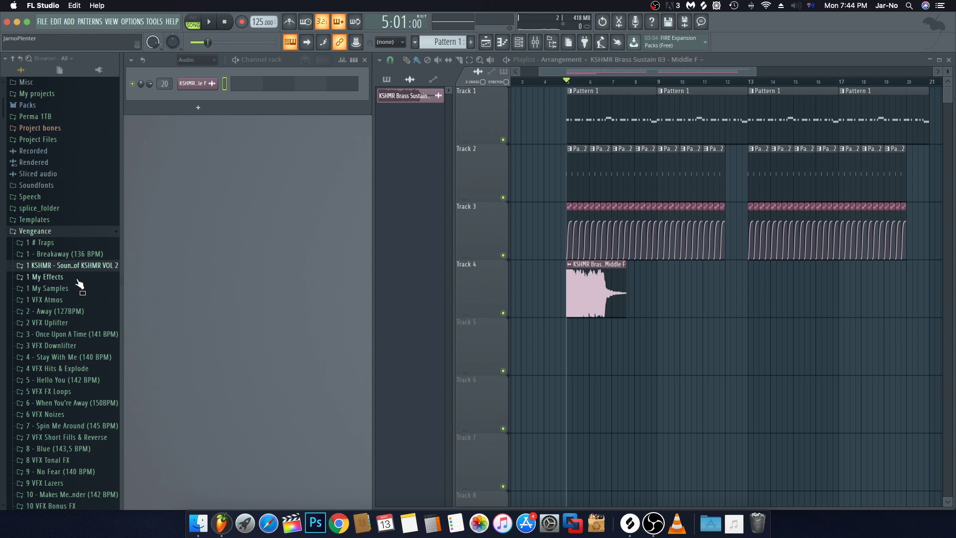
scroll(80, 285, "down", 15)
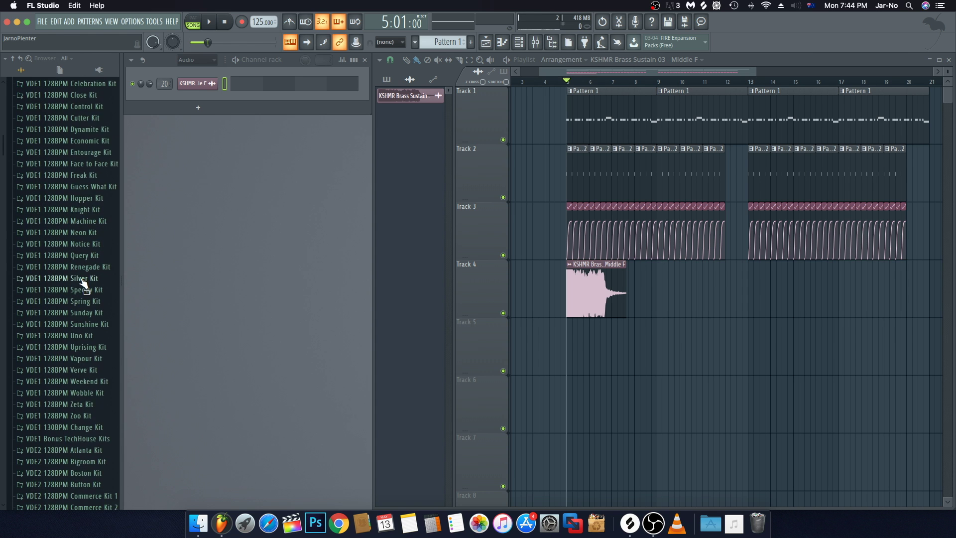
scroll(84, 284, "down", 15)
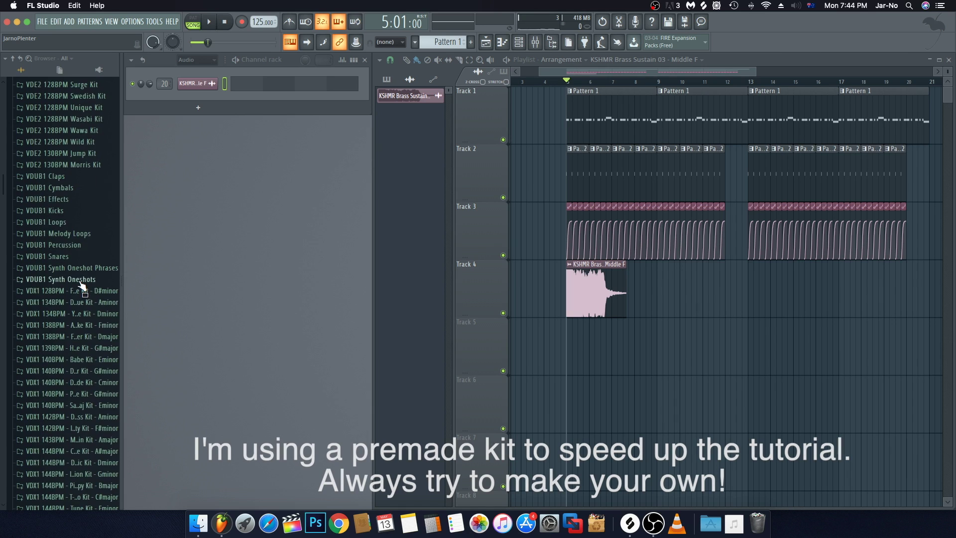
scroll(81, 285, "down", 15)
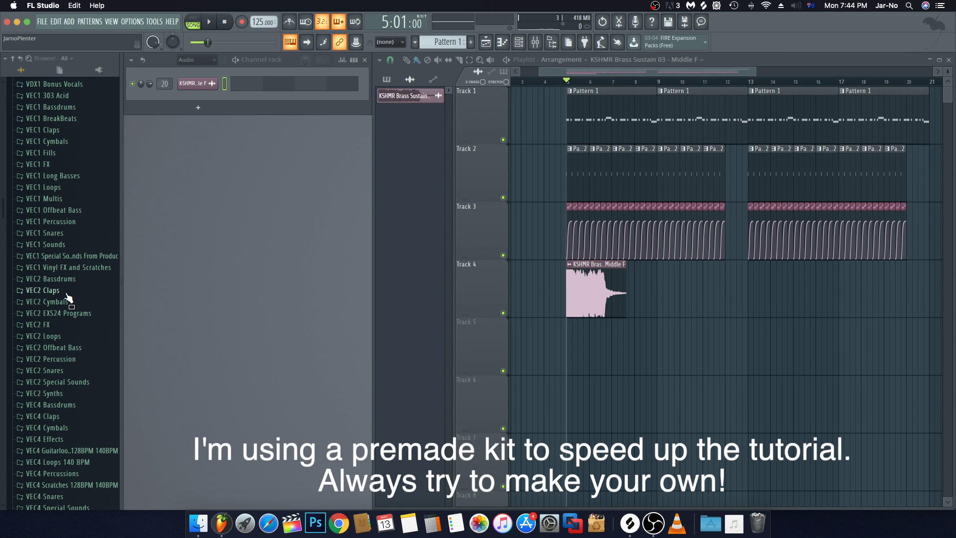
scroll(84, 194, "down", 2)
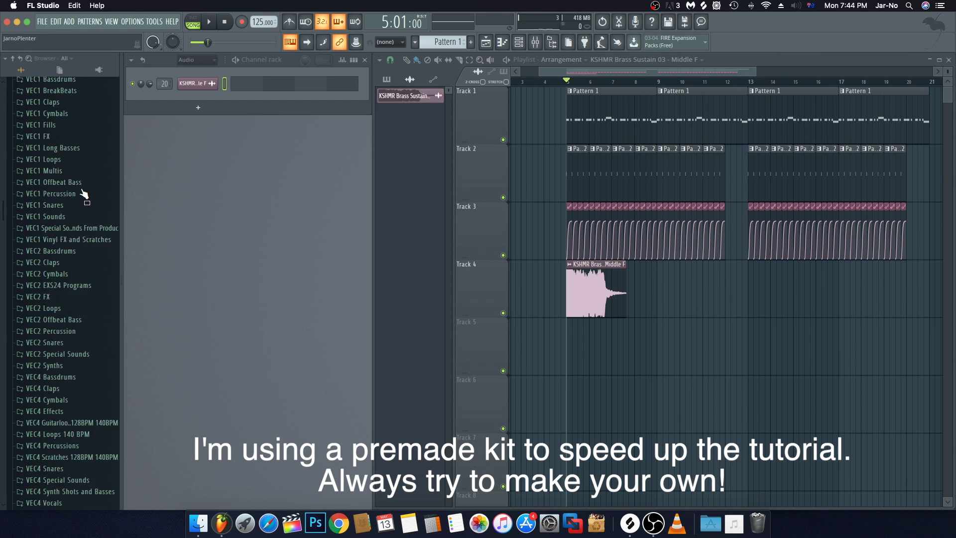
scroll(84, 194, "down", 12)
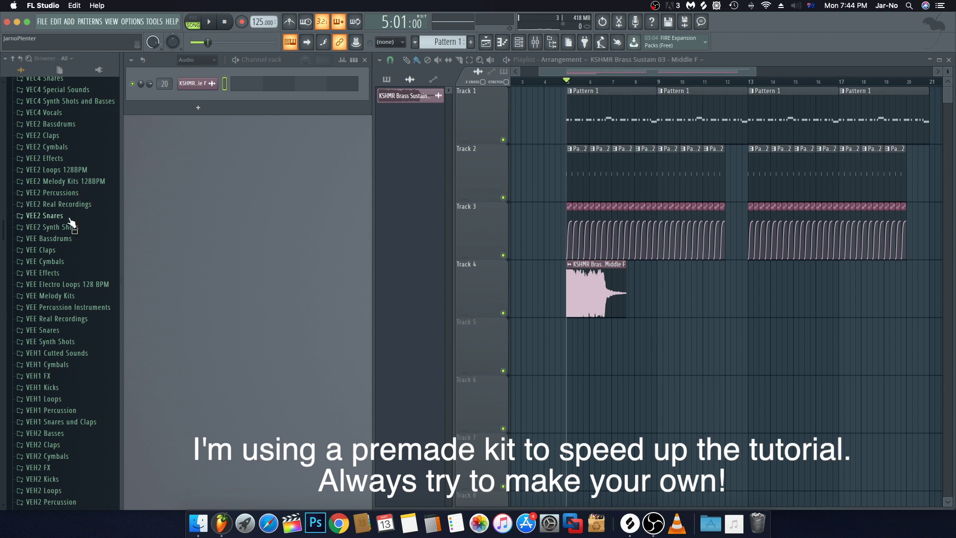
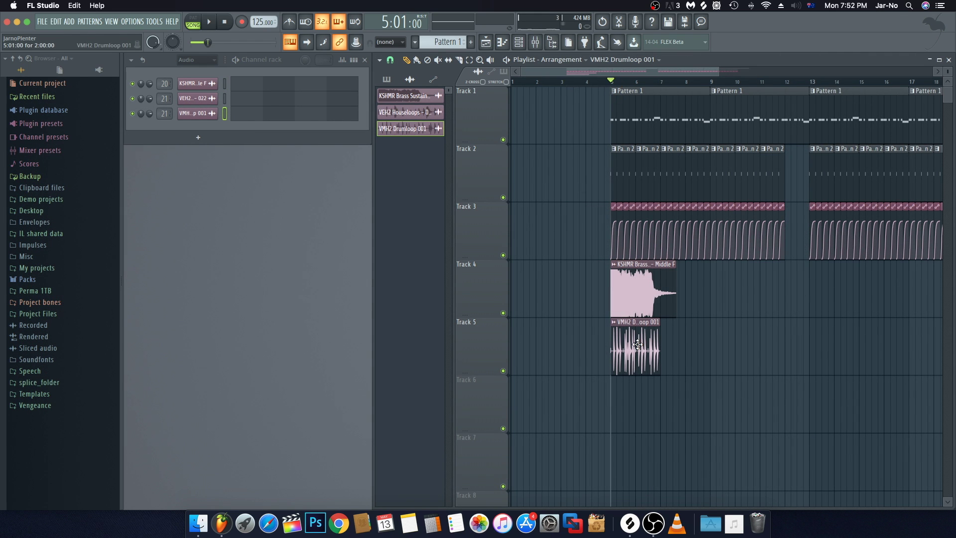
Step: Audition the arrangement from bar 5 with the VMH2 Drumloop 001 clip on Track 5
left_click(535, 42)
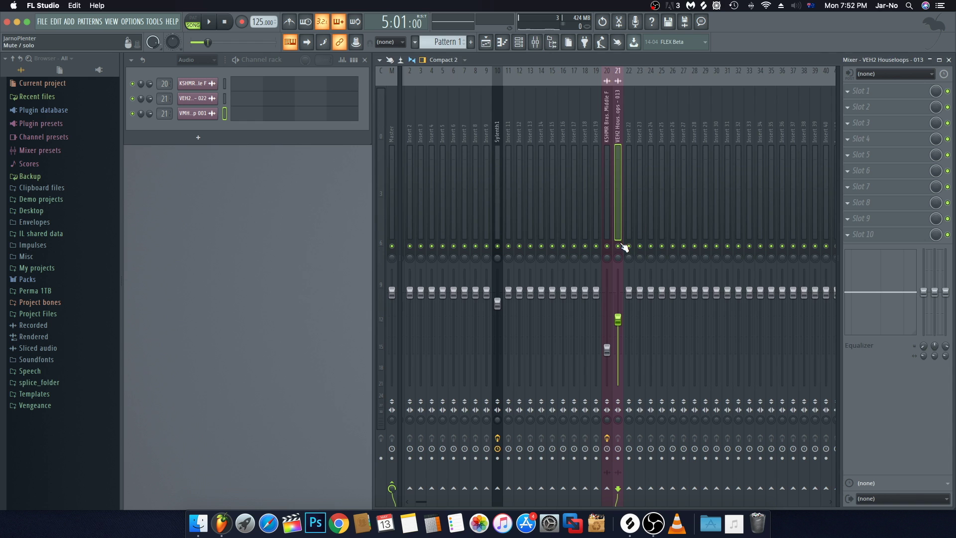
key("F5")
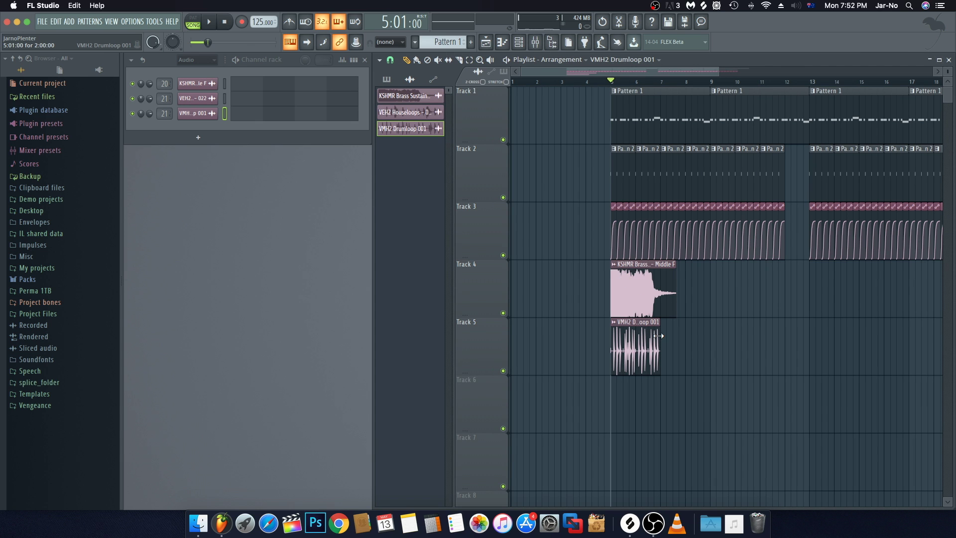
key("space")
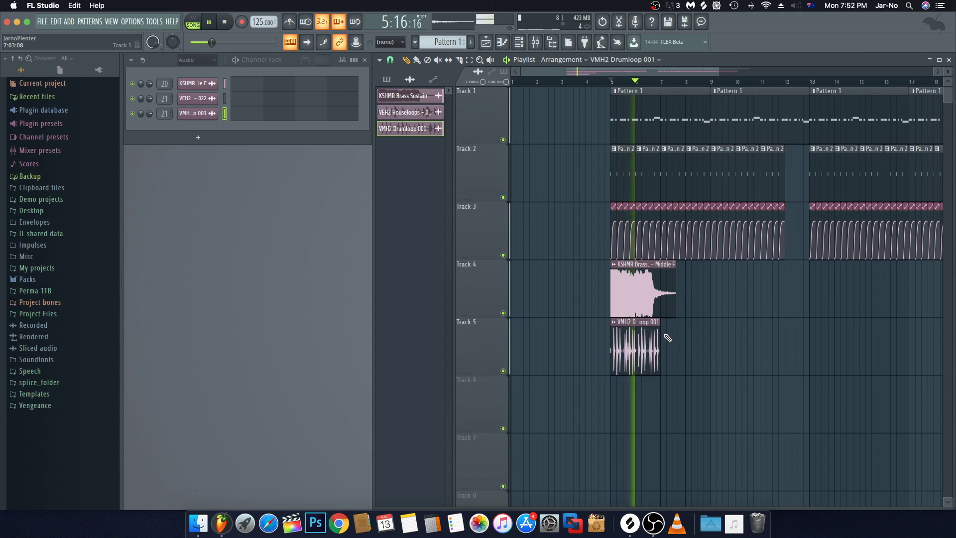
key("space")
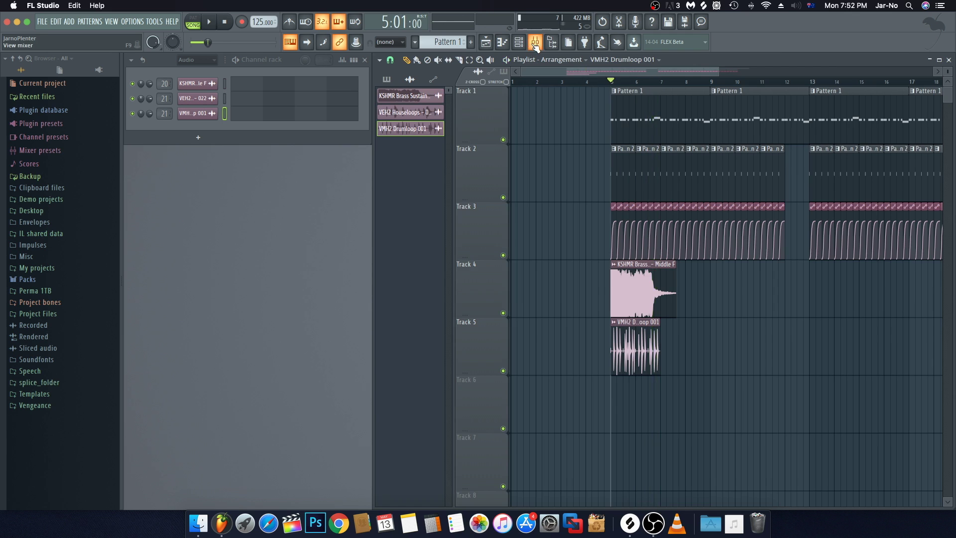
Step: Mute the KSHMR brass mixer track and audition the arrangement without it
left_click(536, 43)
left_click(607, 246)
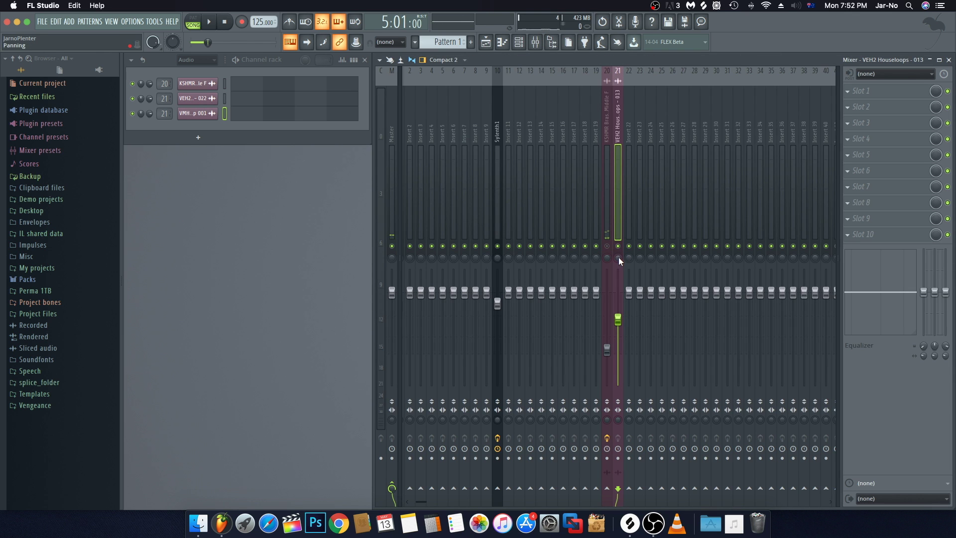
key("space")
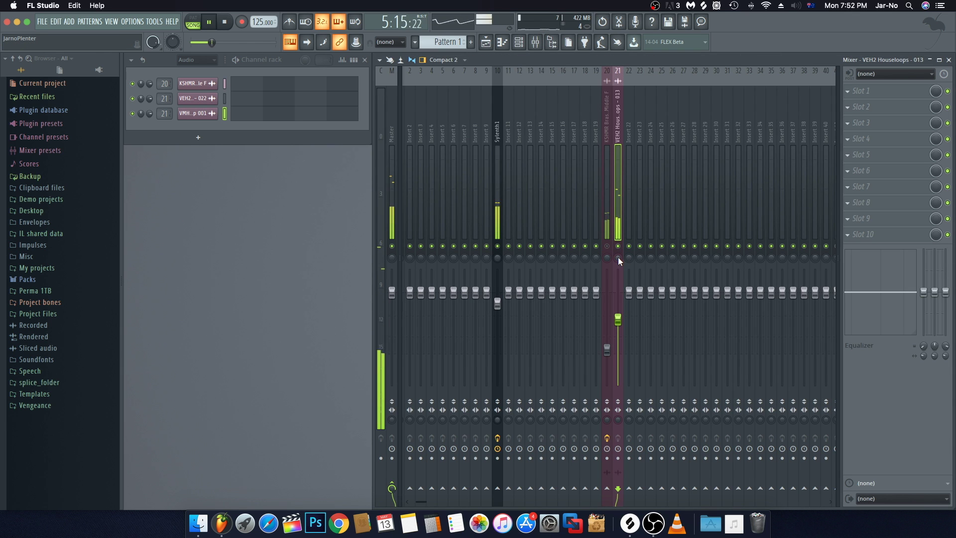
key("space")
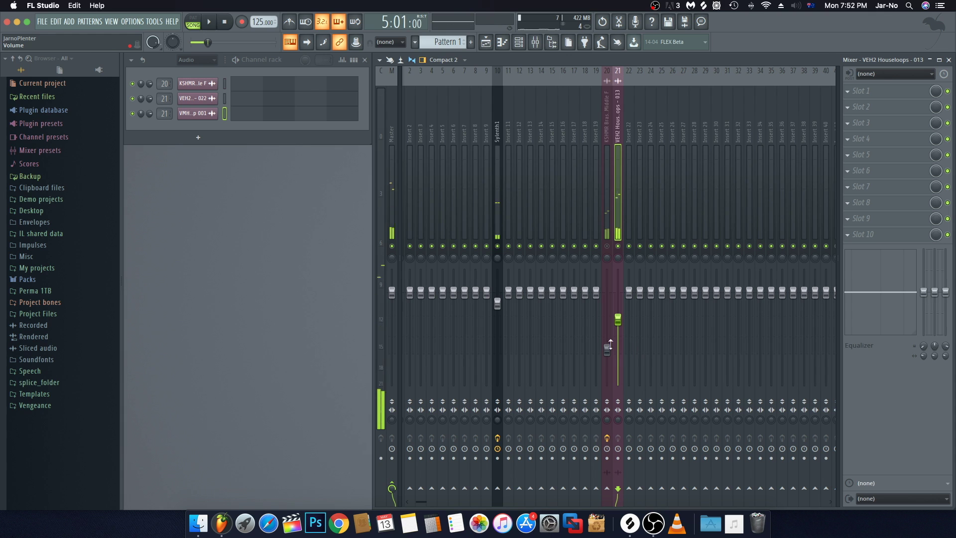
key("F5")
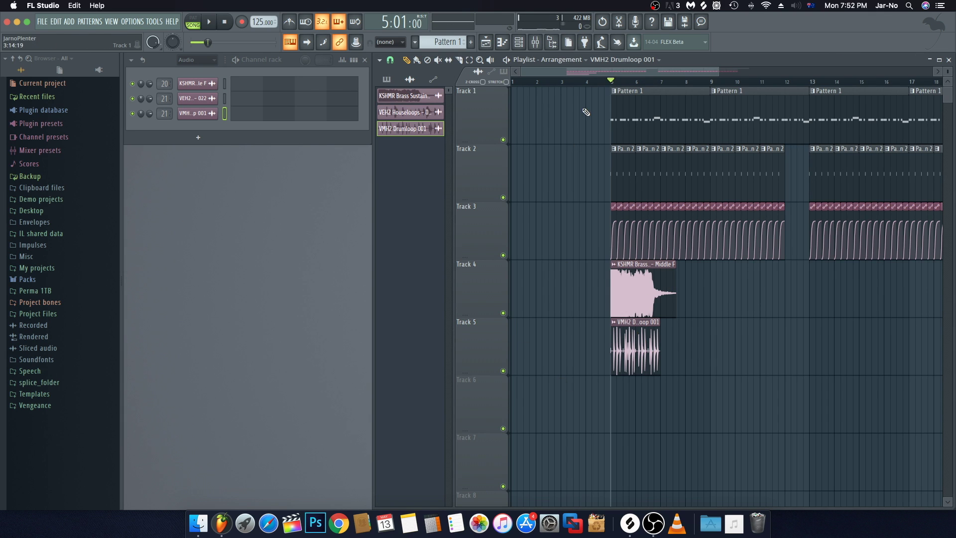
Step: Reset the VEH2 Houseloops mixer track (insert 21) to default and return to the playlist
left_click(536, 42)
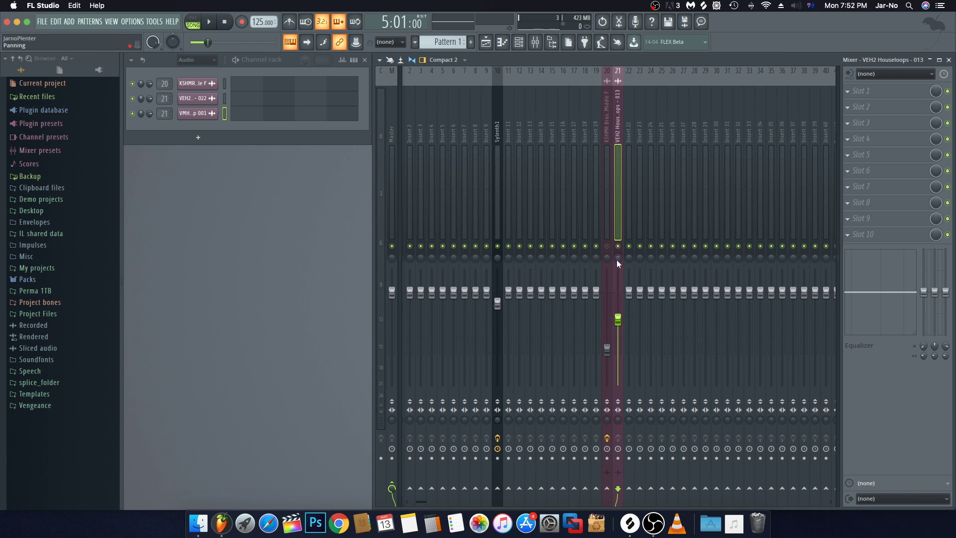
right_click(614, 158)
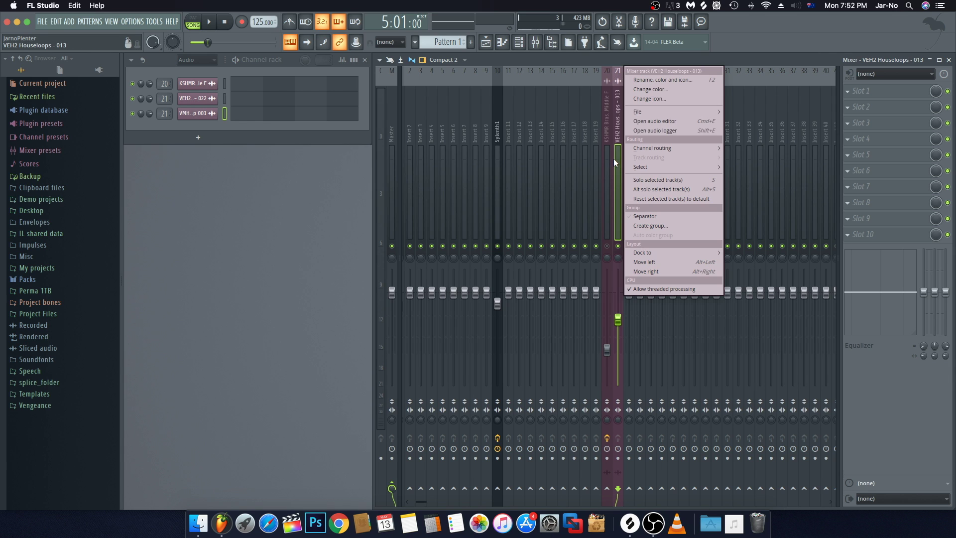
mouse_move(647, 109)
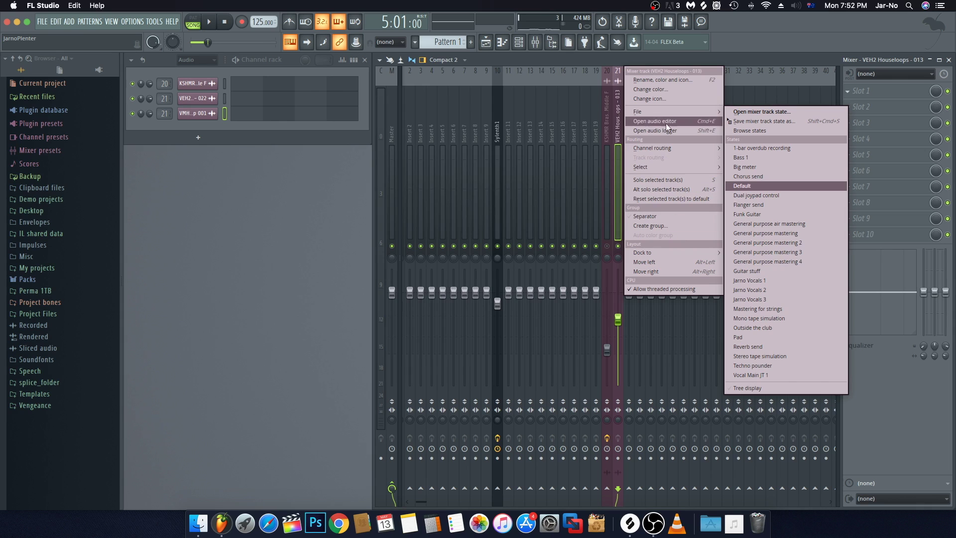
left_click(658, 199)
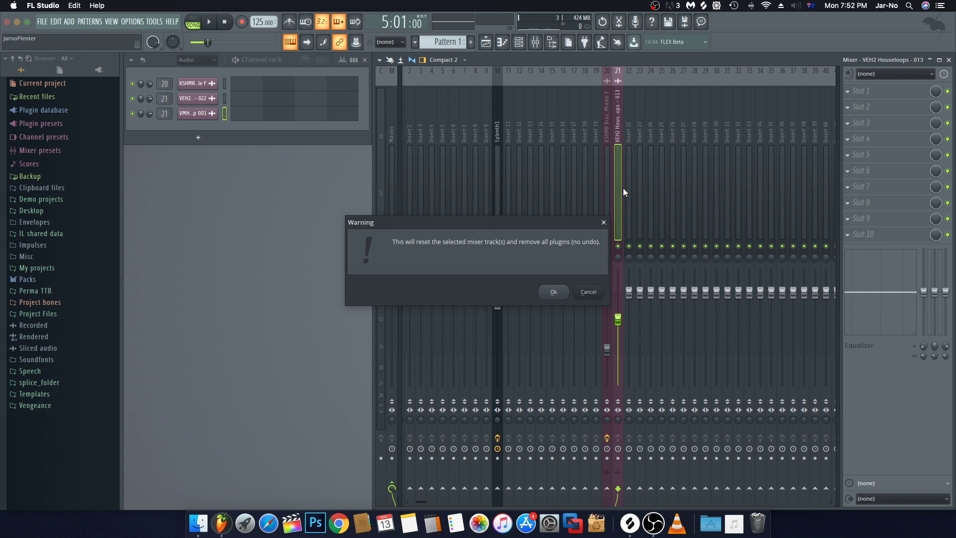
left_click(560, 298)
key("F5")
Step: Check the VMH2 Drumloop 001 sample's channel settings and route its channel to mixer insert 2
double_click(627, 343)
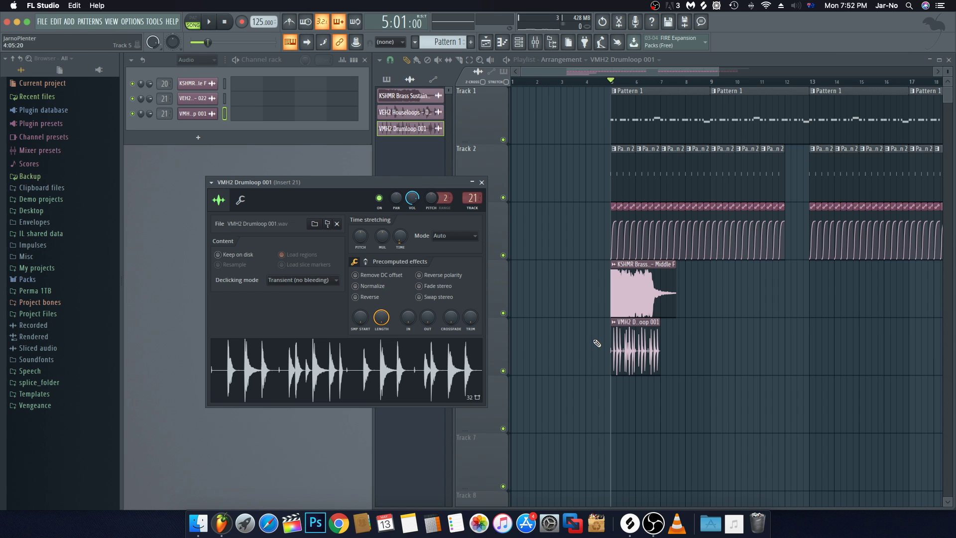
left_click(481, 182)
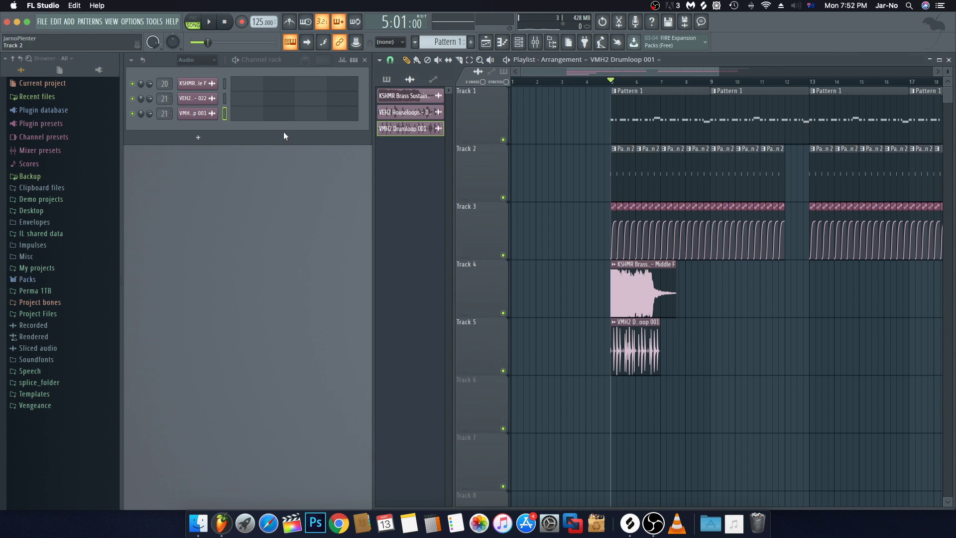
key("F9")
left_click(419, 170)
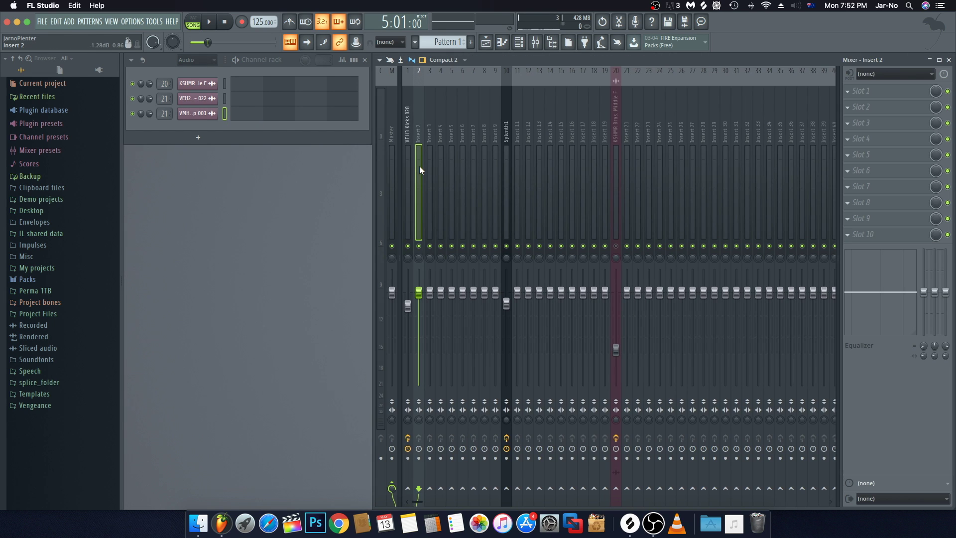
key("ctrl+l")
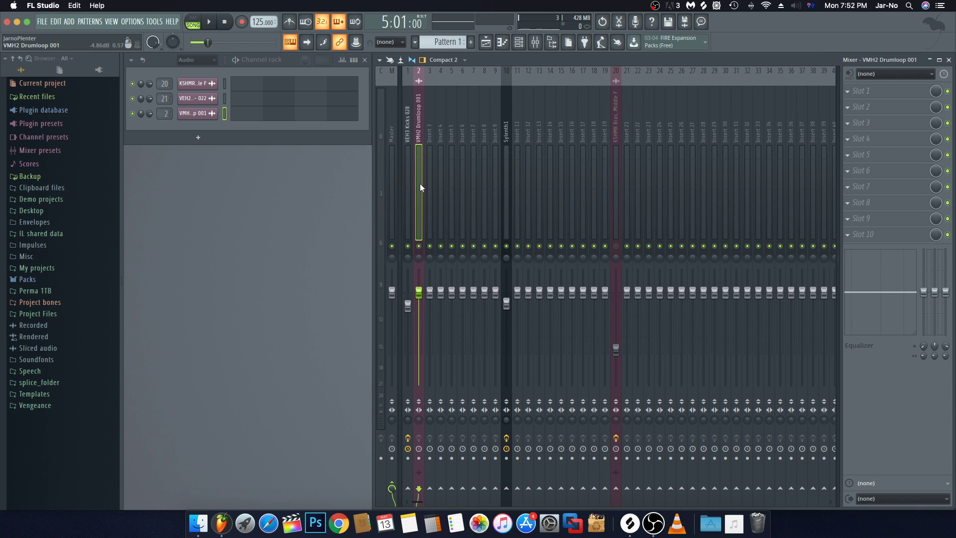
key("F9")
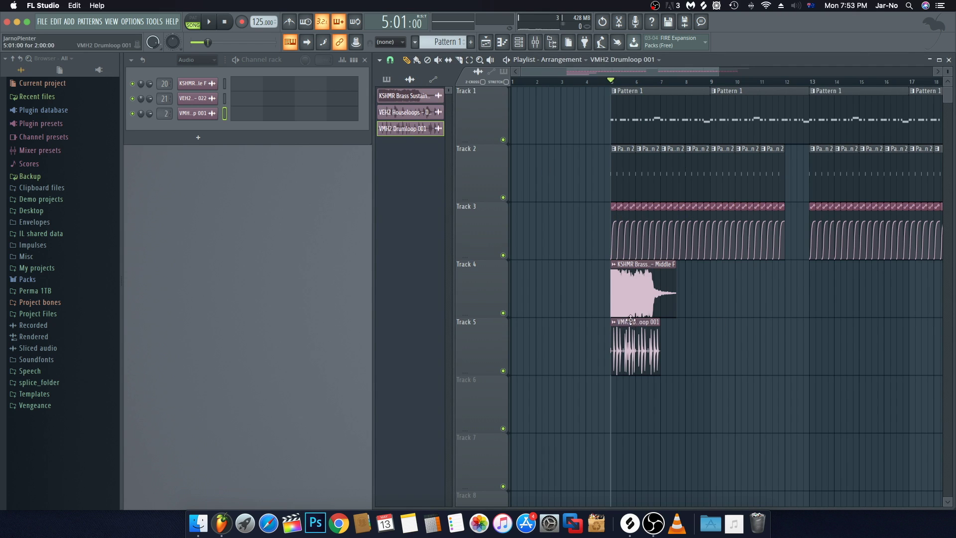
Step: Solo the kick mixer track, re-enable the VMH2 Drumloop 001 track beside it, lower the loop's volume and audition the balance
scroll(647, 199, "right", 2)
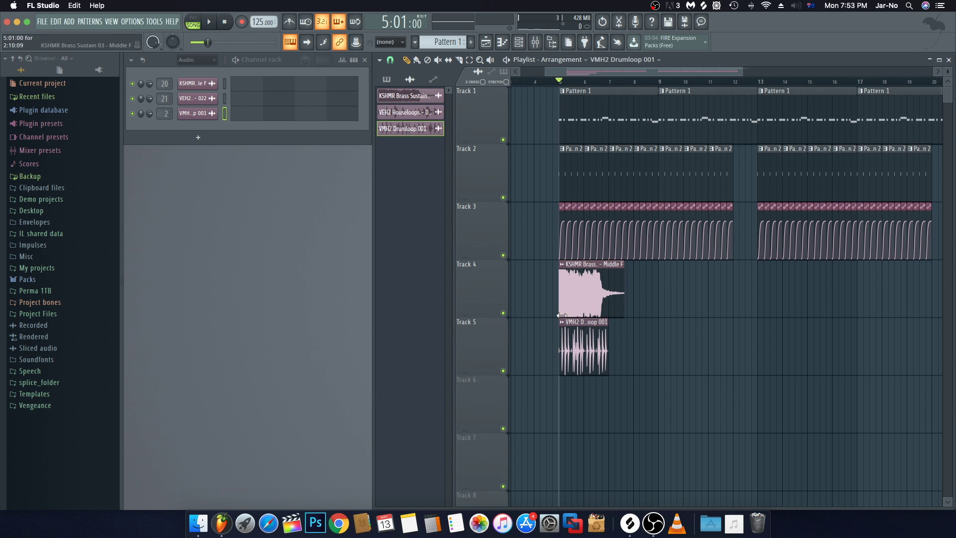
left_click(541, 44)
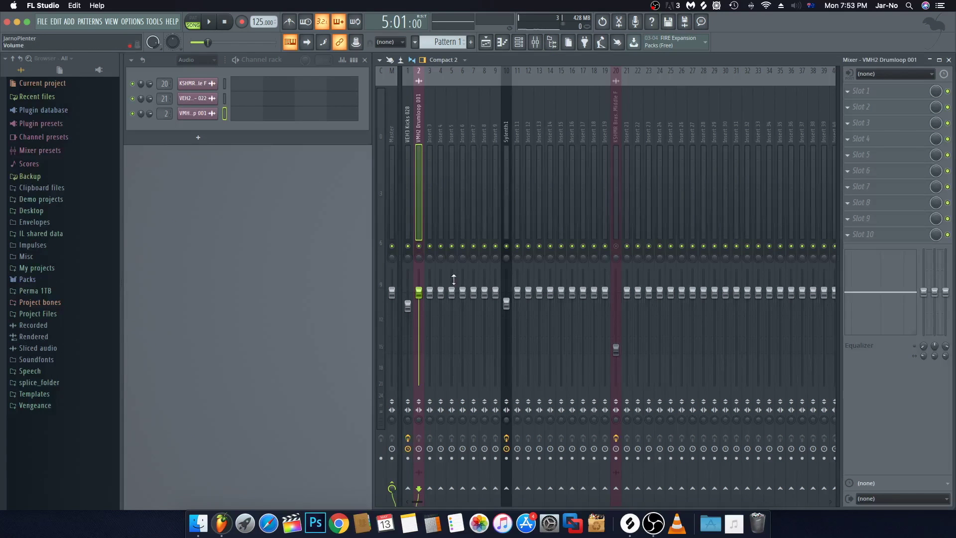
left_click(412, 248)
left_click(417, 246)
right_click(412, 246)
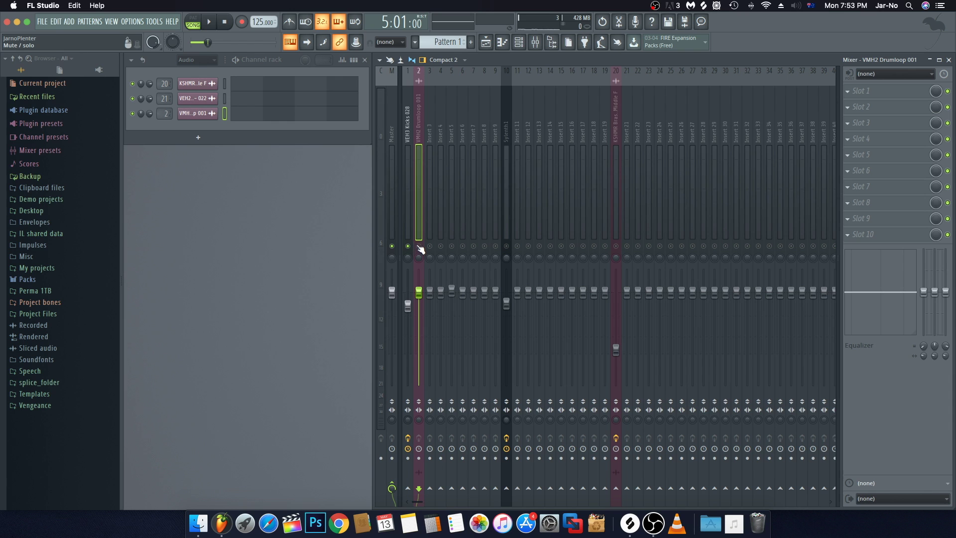
left_click(419, 246)
left_click_drag(419, 292, 419, 319)
key("space")
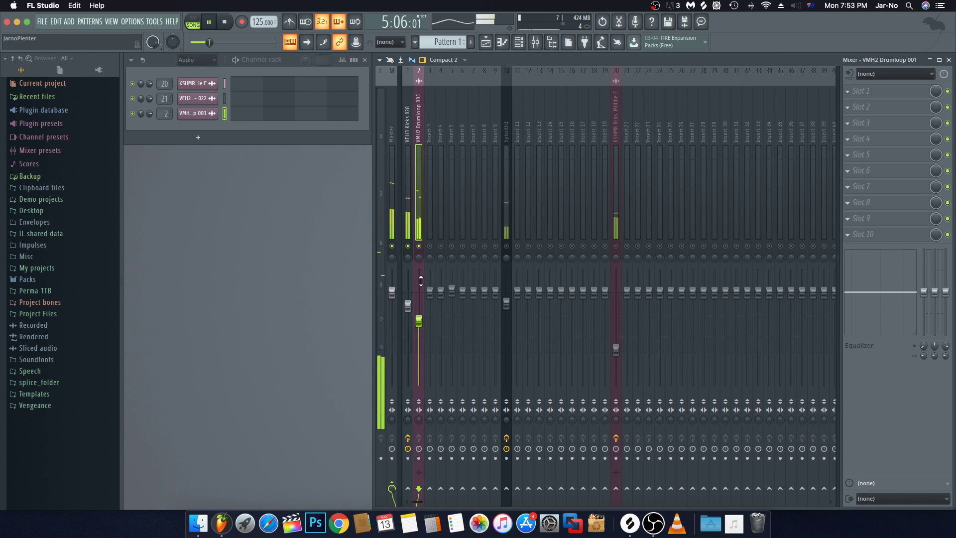
key("space")
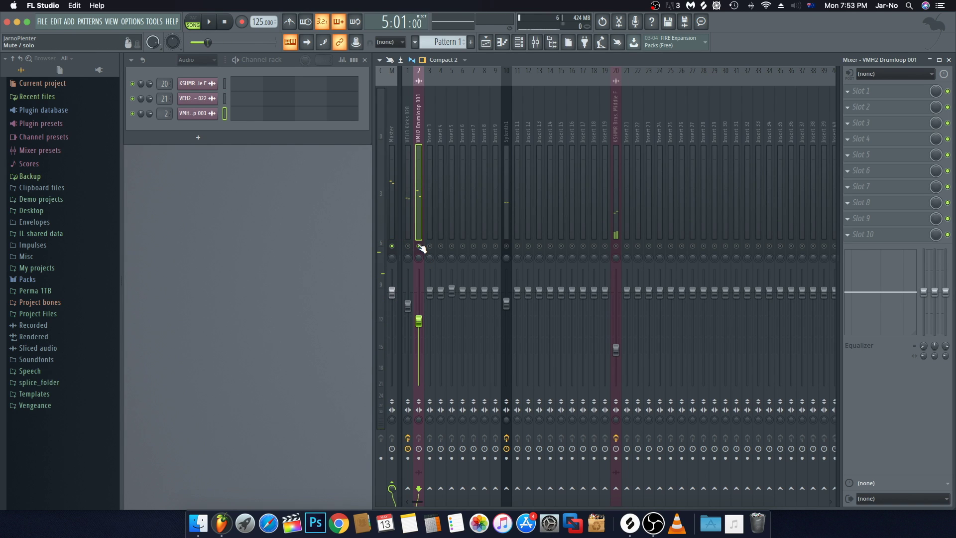
Step: Repeat the VMH2 Drumloop 001 clip along Track 5 from bar 7 to past bar 20 and audition the arrangement
key("F5")
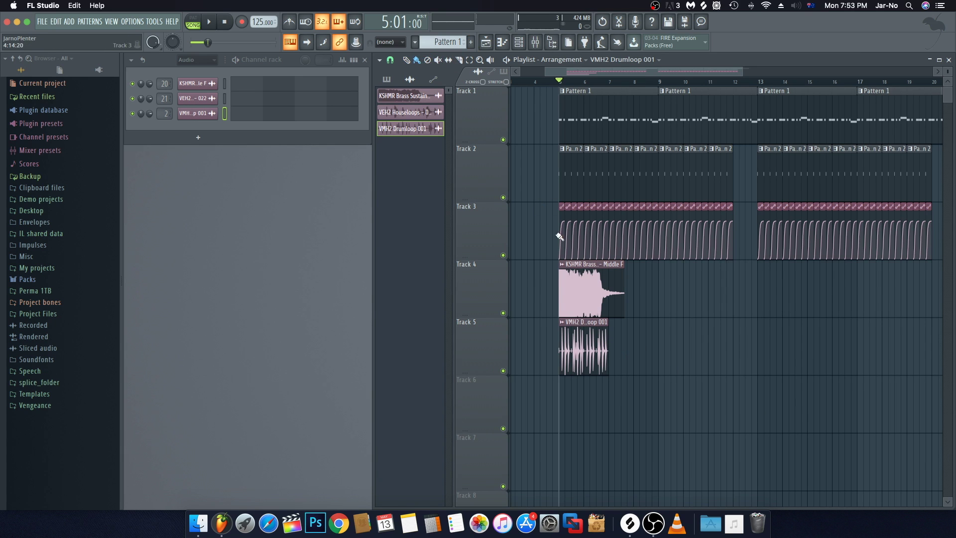
mouse_move(619, 352)
left_mouse_down()
mouse_move(884, 348)
mouse_move(880, 417)
left_mouse_up()
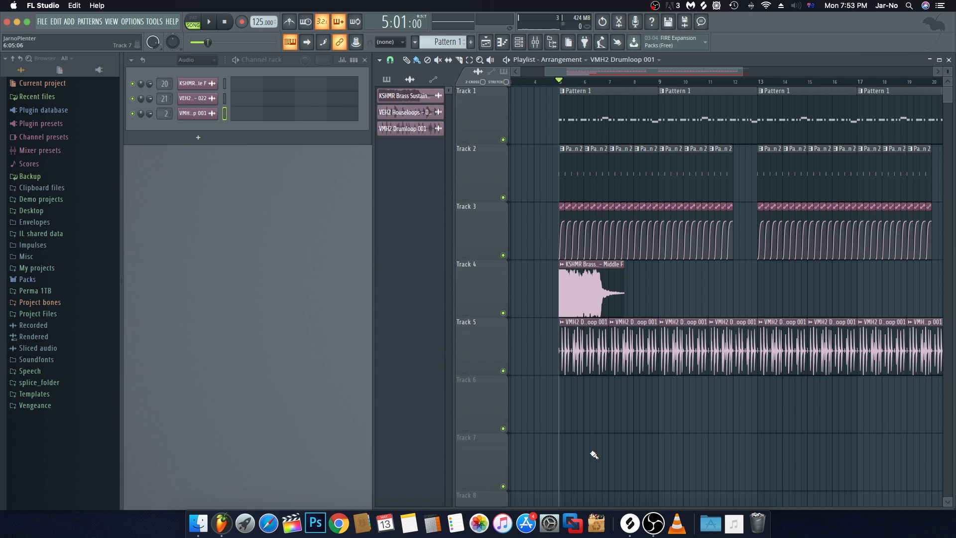
key("space")
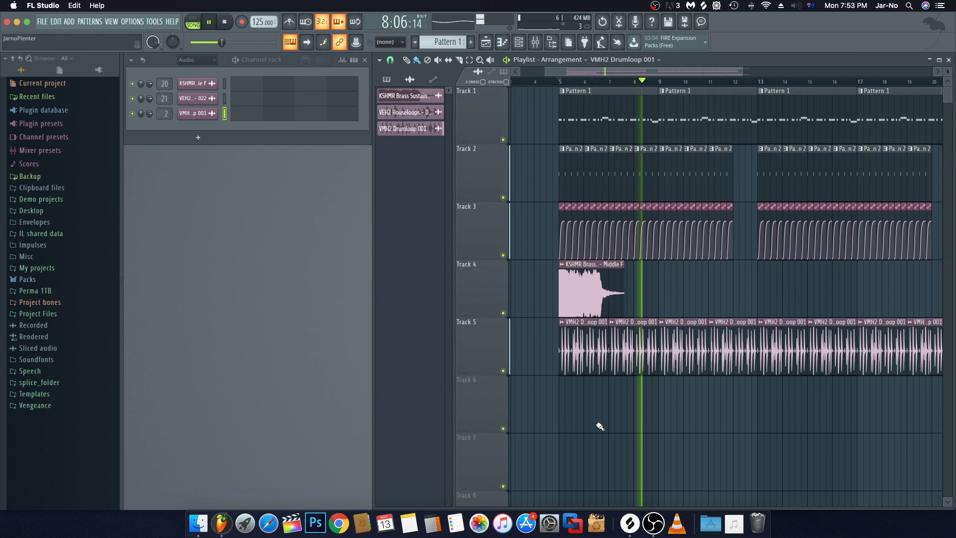
key("space")
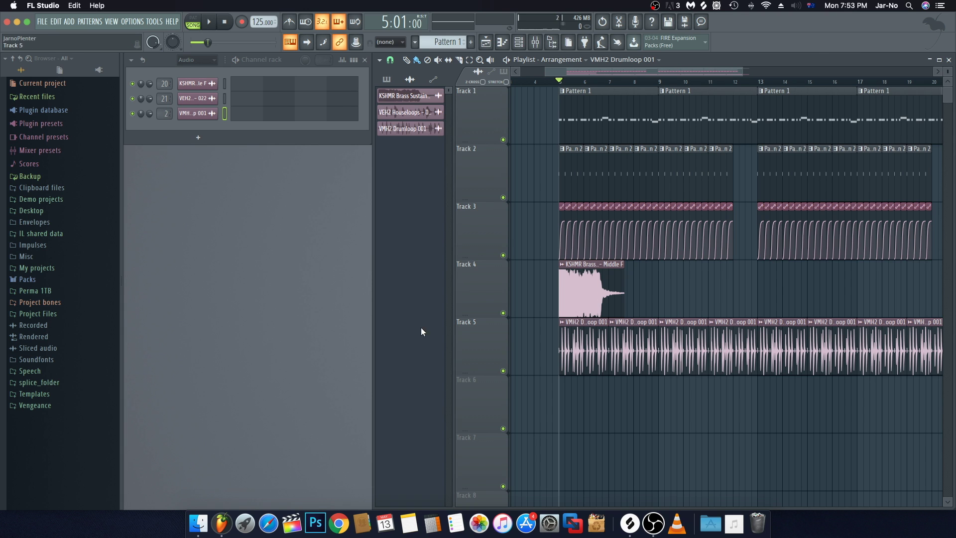
Step: Find VDUB1 Percussion 005 in the Vengeance folder's VDUB1 Percussion samples, preview it and add it as a new channel below the kick
left_click(46, 409)
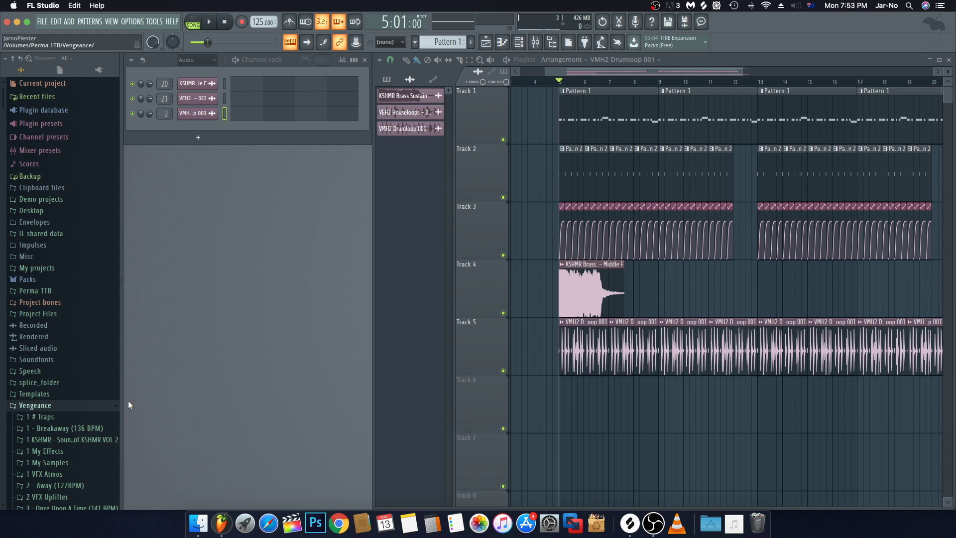
scroll(84, 396, "down", 3)
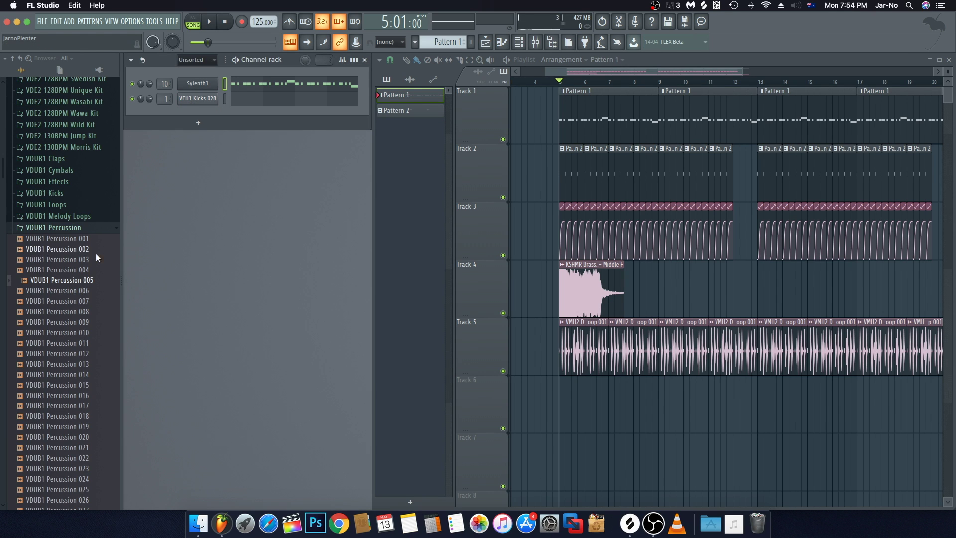
left_click(65, 282)
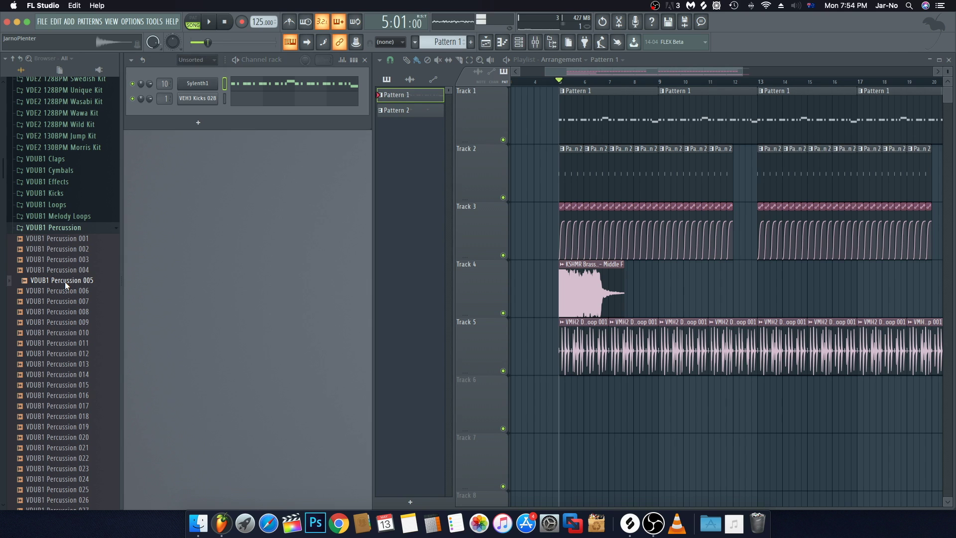
left_click_drag(64, 282, 198, 112)
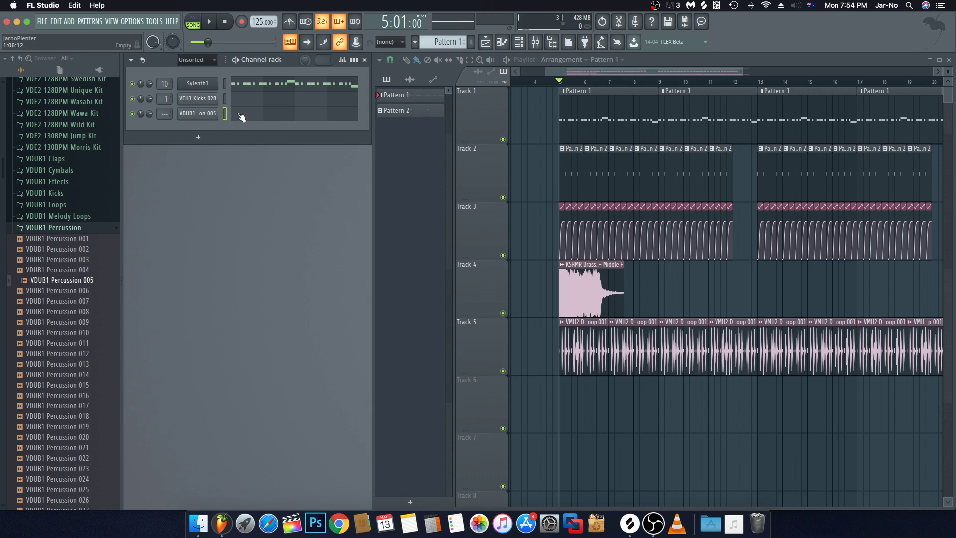
Step: Route the VDUB1 Percussion 005 channel to mixer insert 3, lower that track's volume and return to the playlist
key("F9")
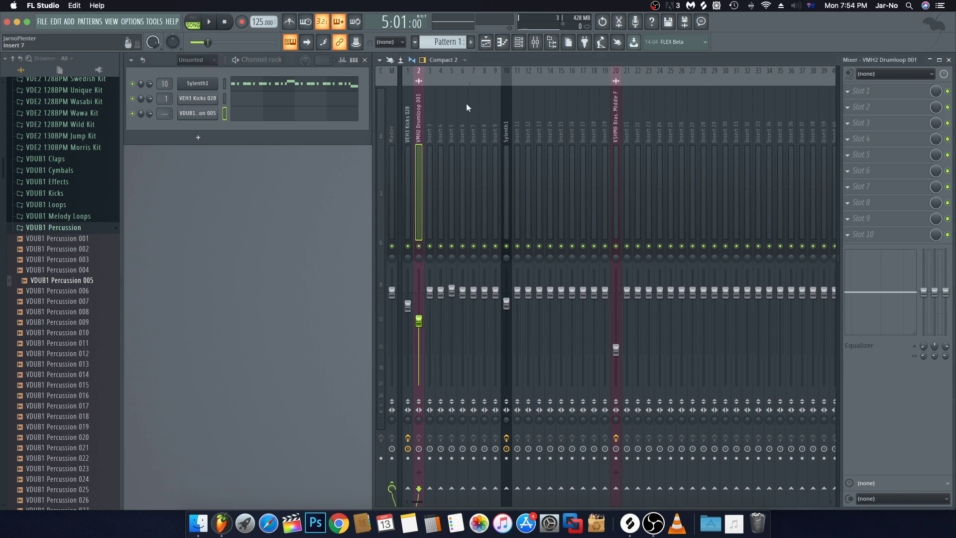
left_click(432, 160)
key("ctrl+l")
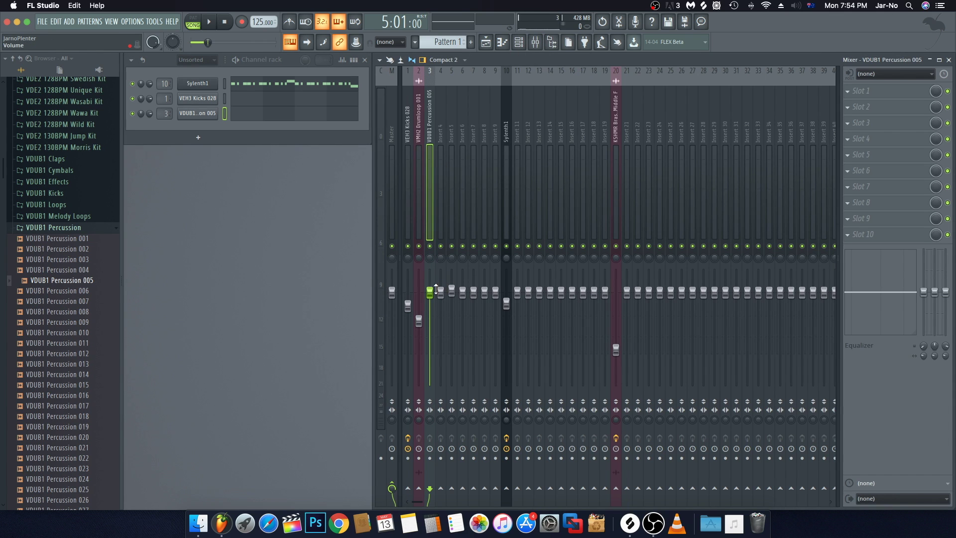
left_click_drag(430, 291, 429, 316)
left_click(949, 59)
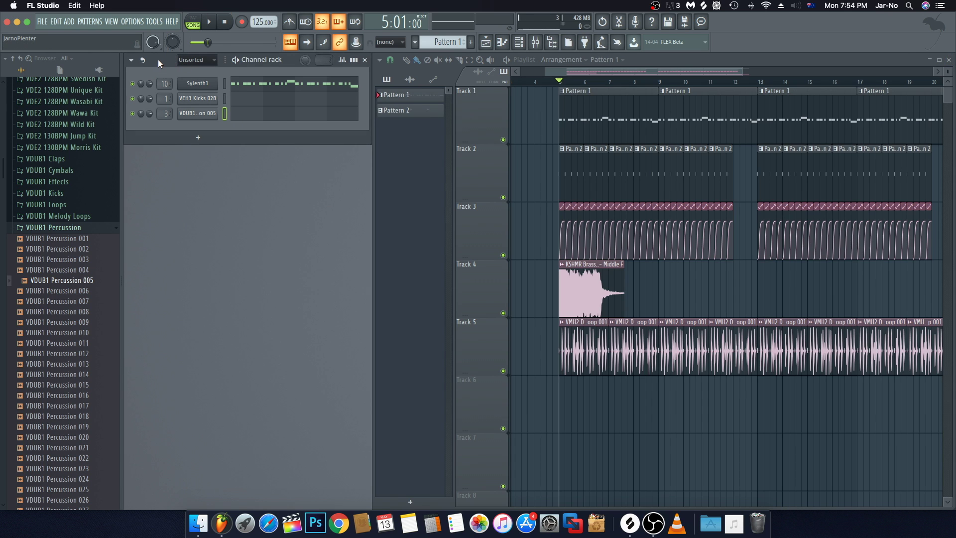
Step: In empty Pattern 3, enter four consecutive one-beat C5 notes filling bar 1 for VDUB1 Percussion 005
key("Down")
key("Down")
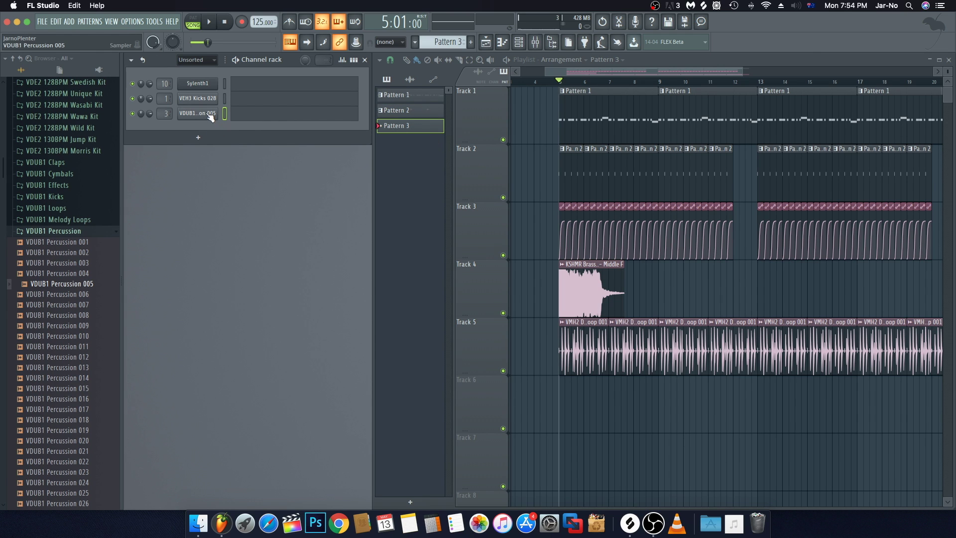
left_click(245, 117)
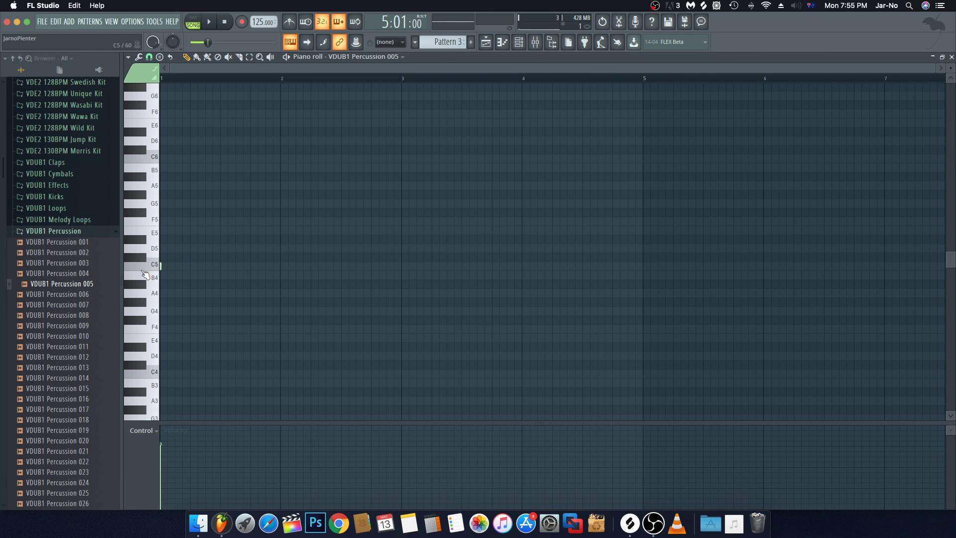
left_click_drag(164, 266, 195, 269)
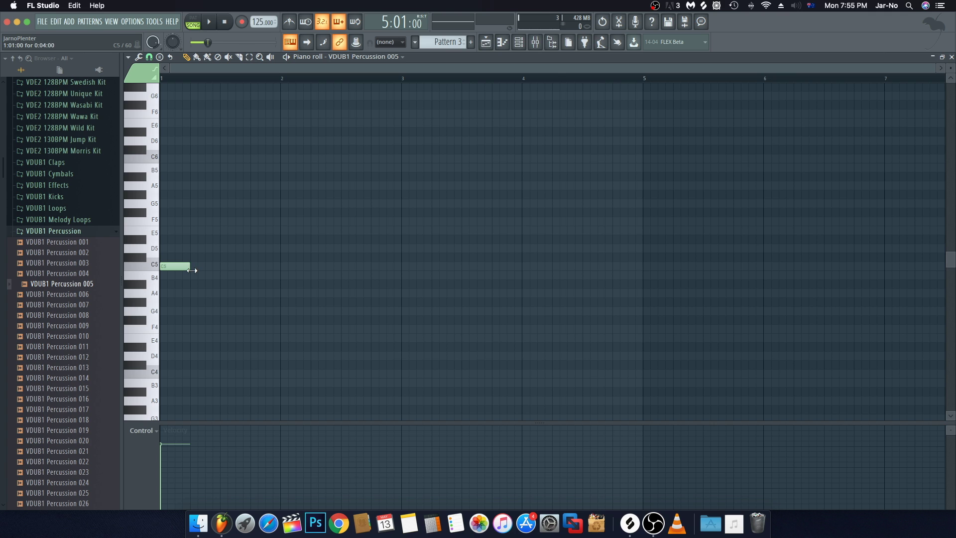
left_click(202, 266)
left_click(208, 265)
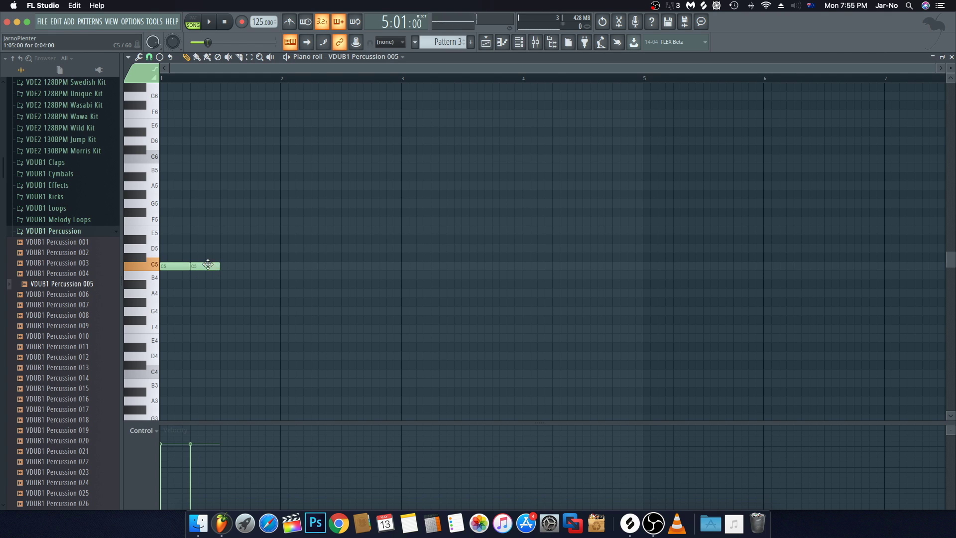
left_click(197, 57)
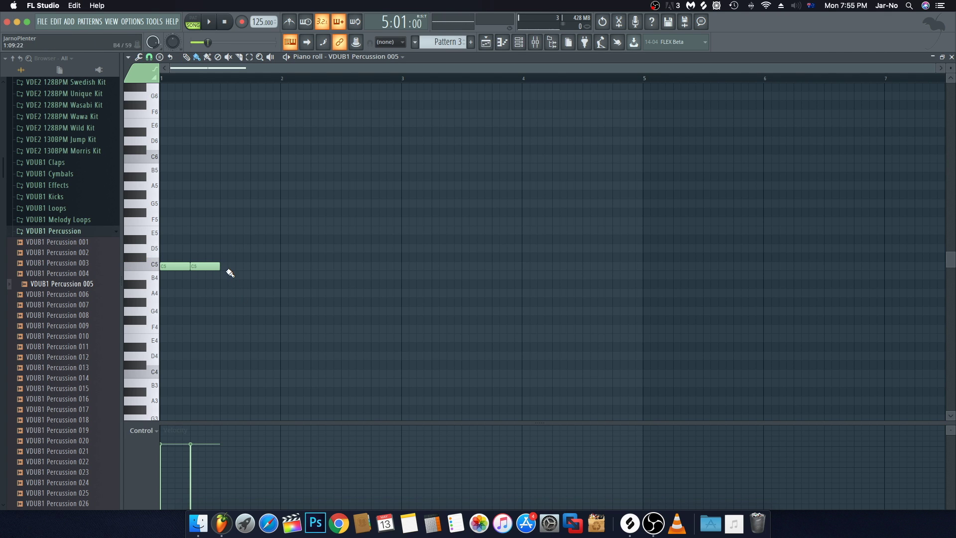
left_click_drag(227, 270, 260, 267)
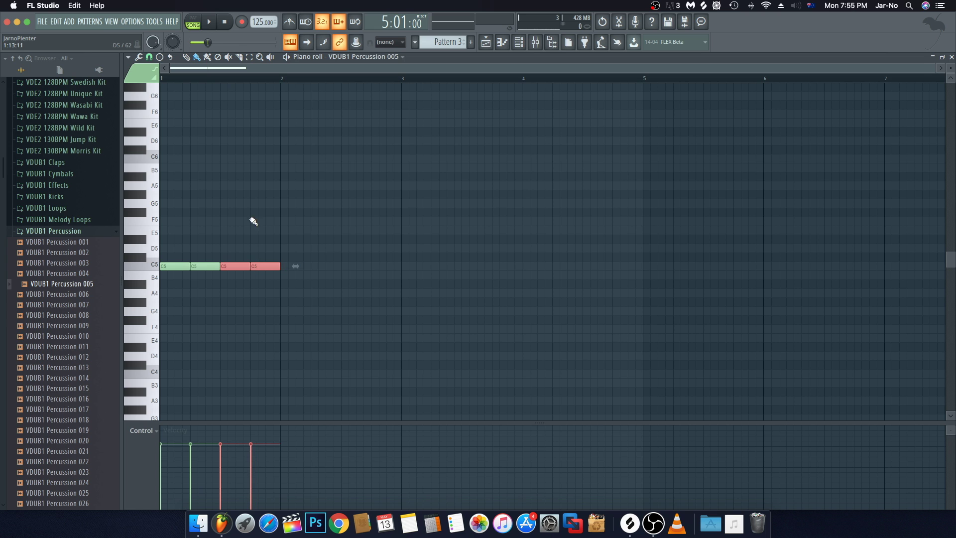
key("Escape")
Step: Audition Pattern 3 in pattern mode and set the VDUB1 Percussion 005 mixer track's volume to about 76% (-5.7 dB)
left_click(193, 22)
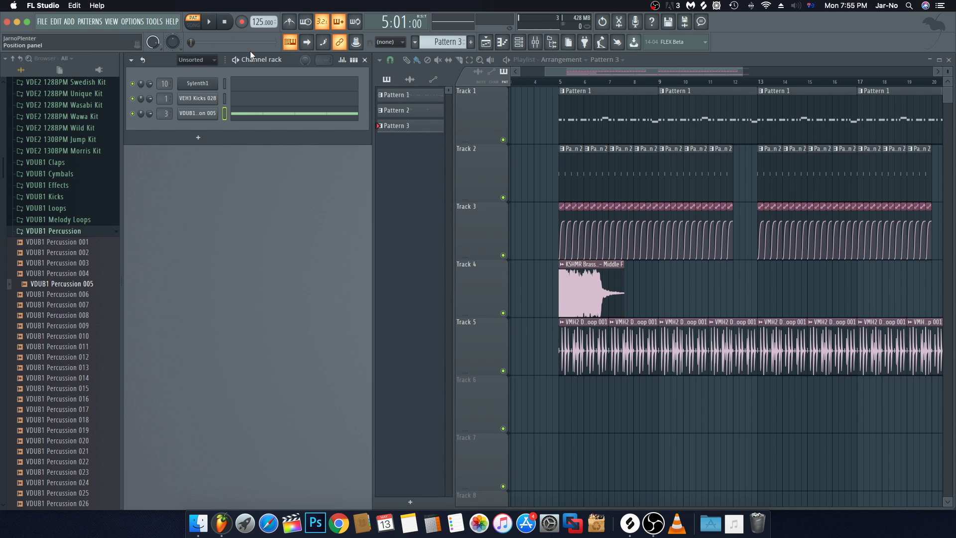
key("space")
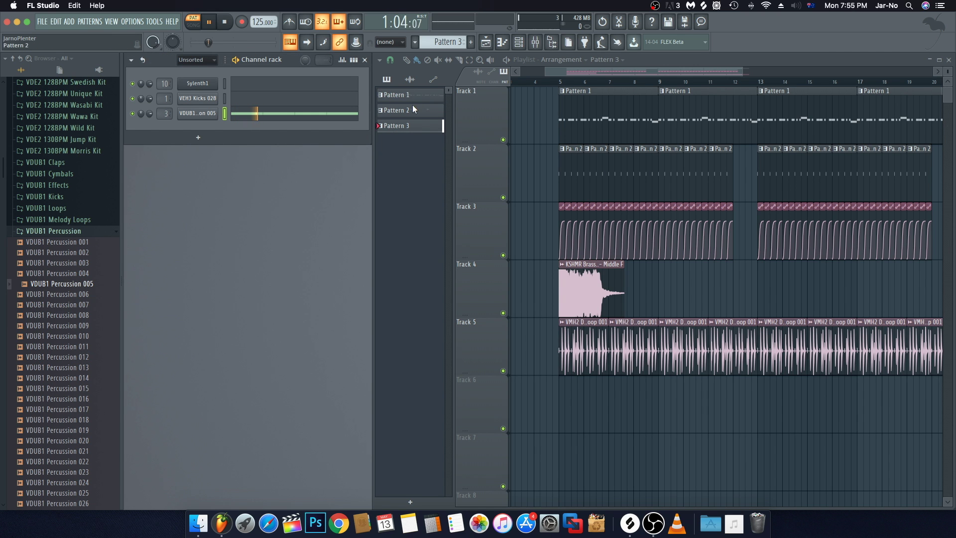
left_click(536, 44)
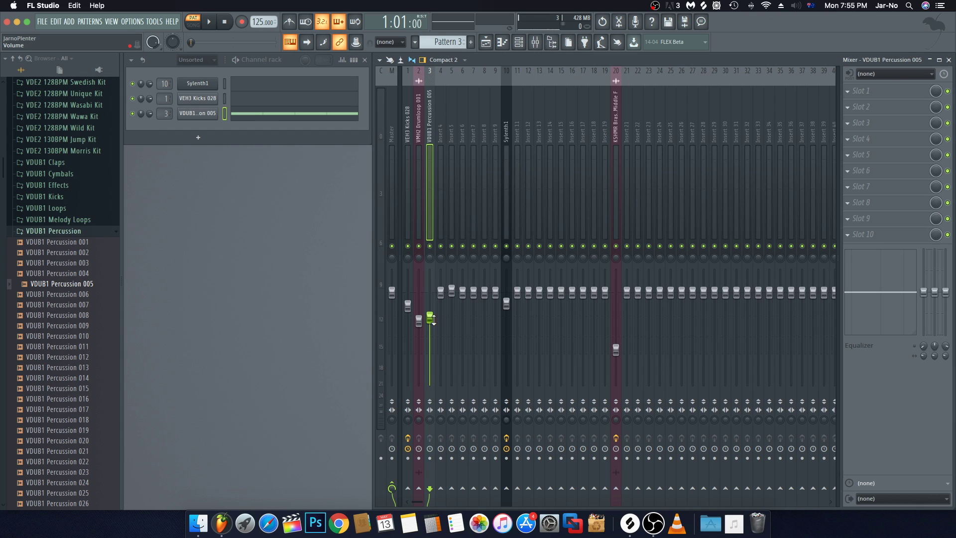
key("space")
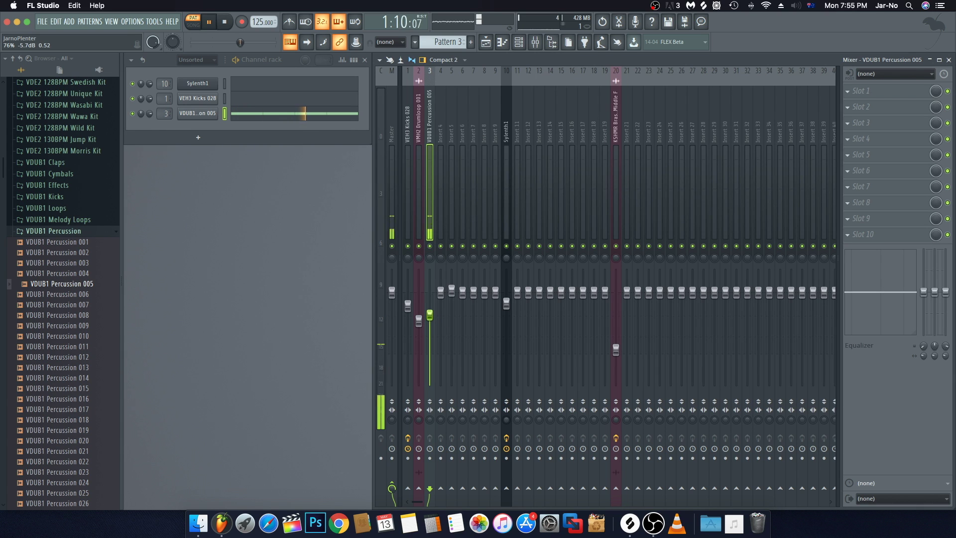
left_click_drag(431, 317, 432, 315)
key("space")
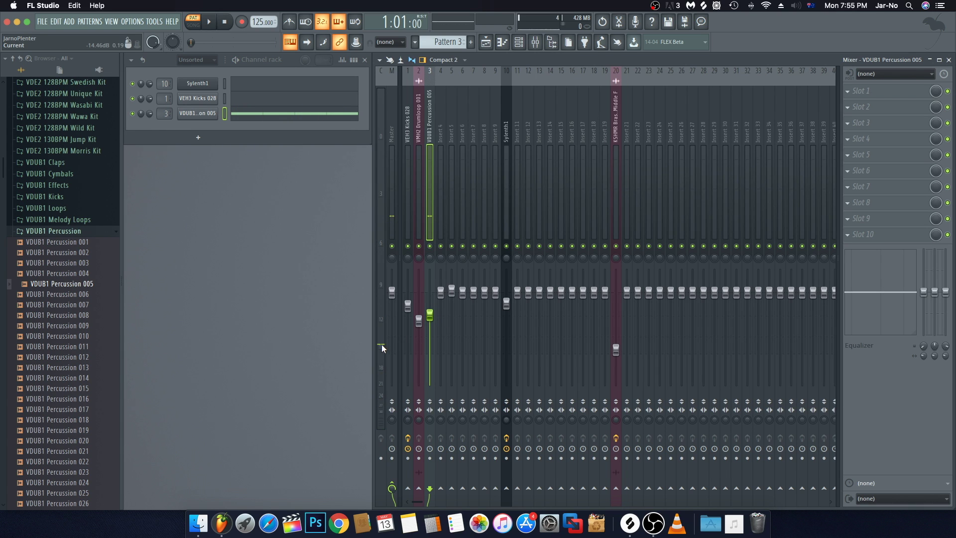
Step: Return to the playlist and paint repeated Pattern 3 clips along Track 6 from bar 5 to past bar 20
key("F9")
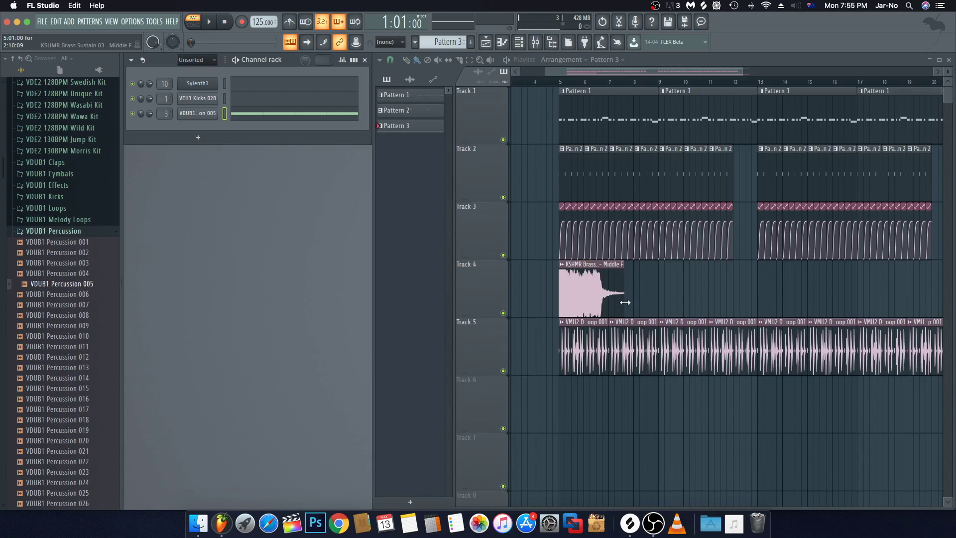
mouse_move(565, 399)
left_mouse_down()
mouse_move(941, 405)
mouse_move(865, 458)
left_mouse_up()
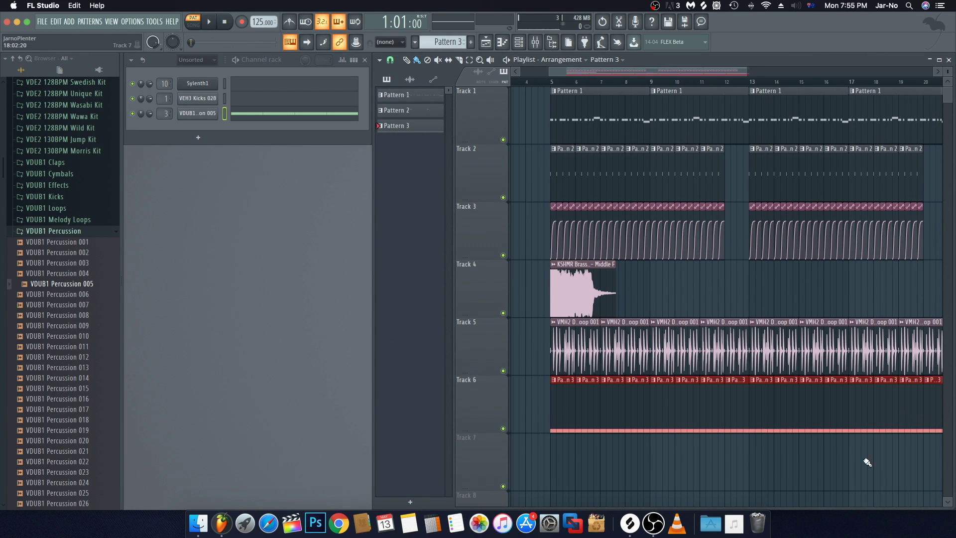
Step: Select the playlist time range from bar 5 to bar 13 and leave the clips deselected
scroll(843, 459, "down", 3)
scroll(807, 414, "left", 2)
scroll(790, 417, "up", 3)
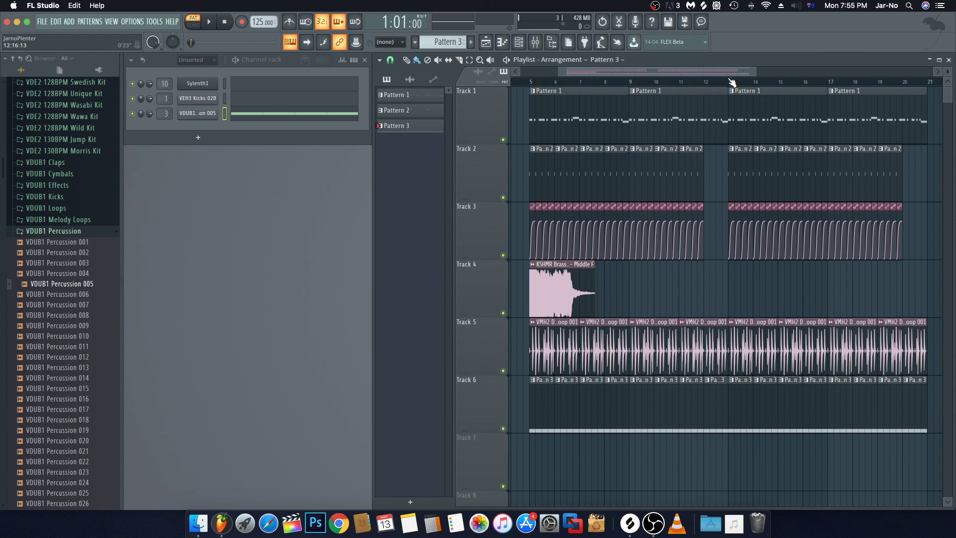
left_click_drag(734, 83, 529, 83)
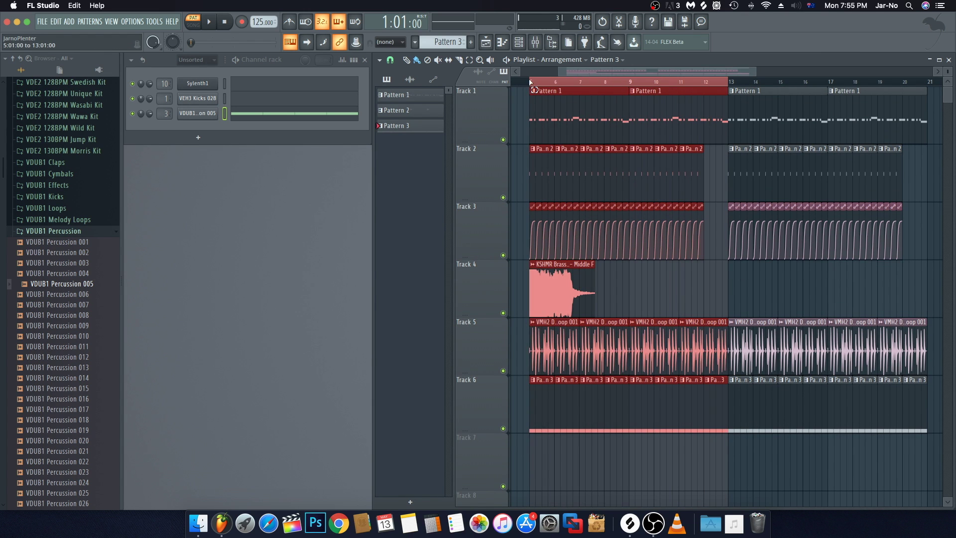
left_click(683, 277)
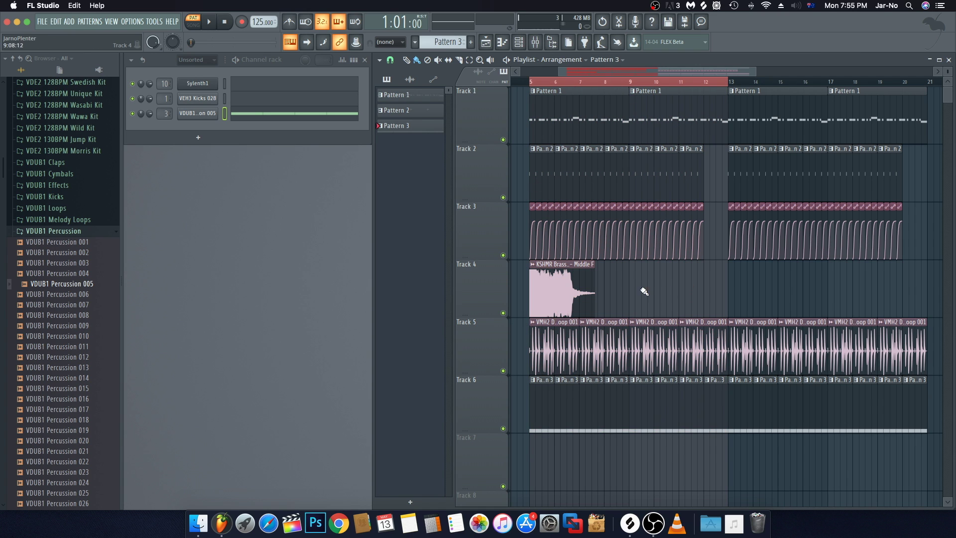
scroll(513, 398, "left", 1)
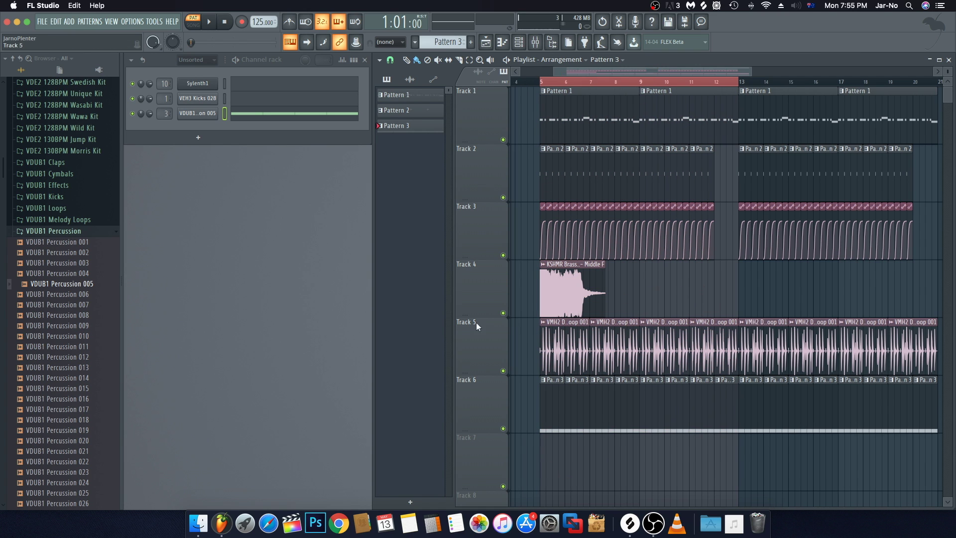
Step: Set the VDUB1 Percussion 005 channel's time-stretching mode to Stretch and its pitch range to 12 semitones
left_click(206, 114)
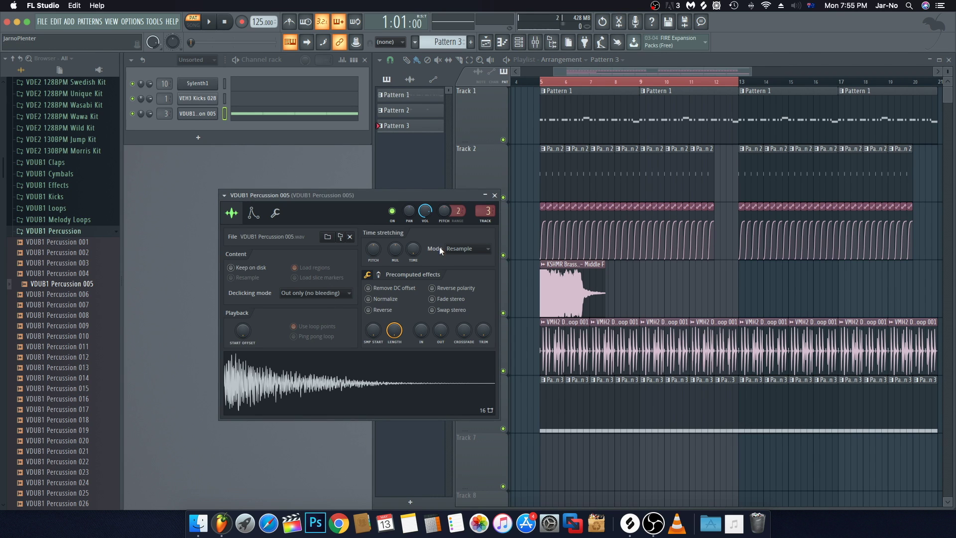
left_click(468, 248)
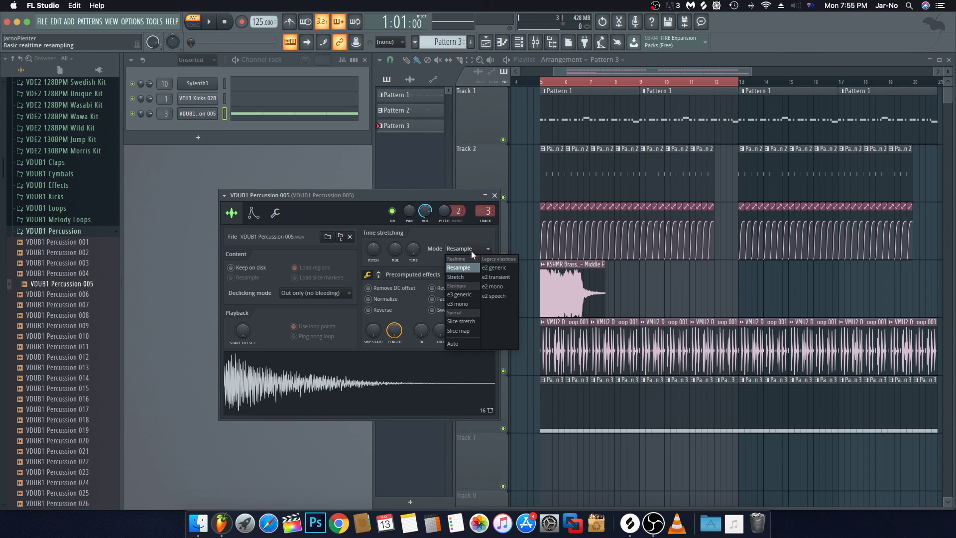
left_click(464, 277)
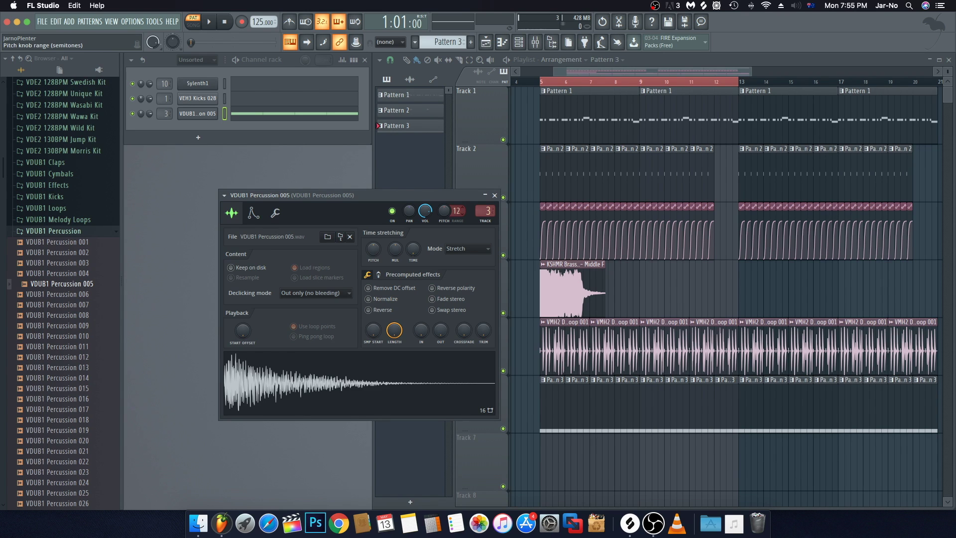
left_click(494, 196)
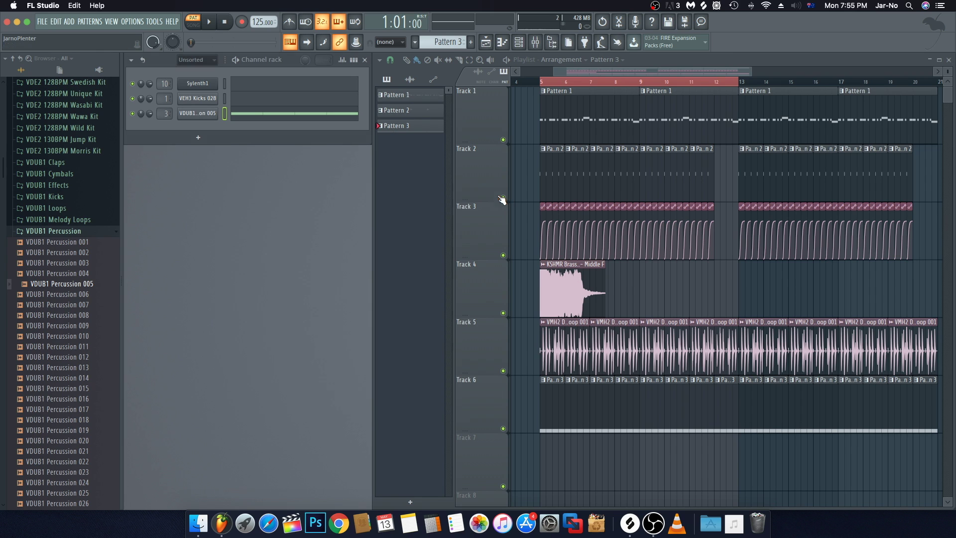
Step: Transpose all four VDUB1 Percussion 005 notes in Pattern 3 up two octaves to C7
left_click(263, 115)
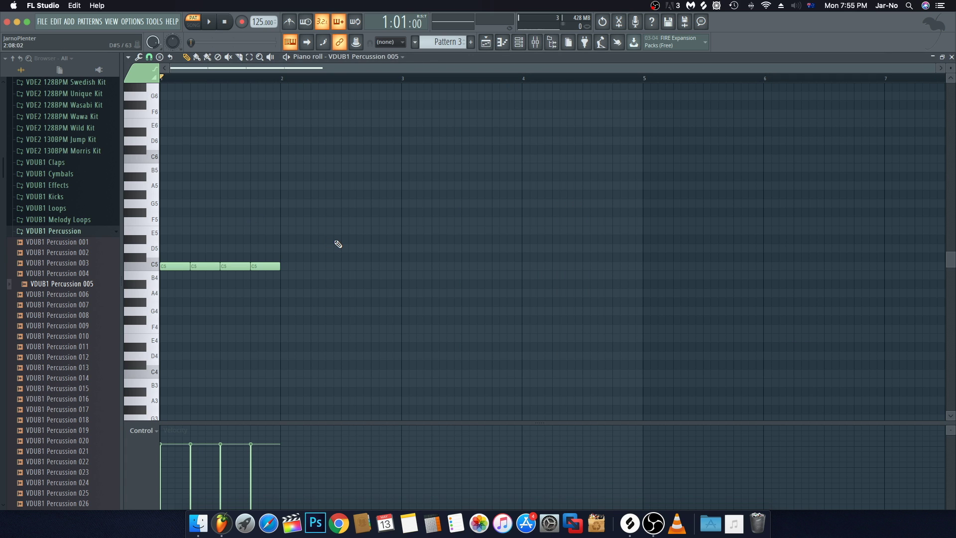
key("ctrl+a")
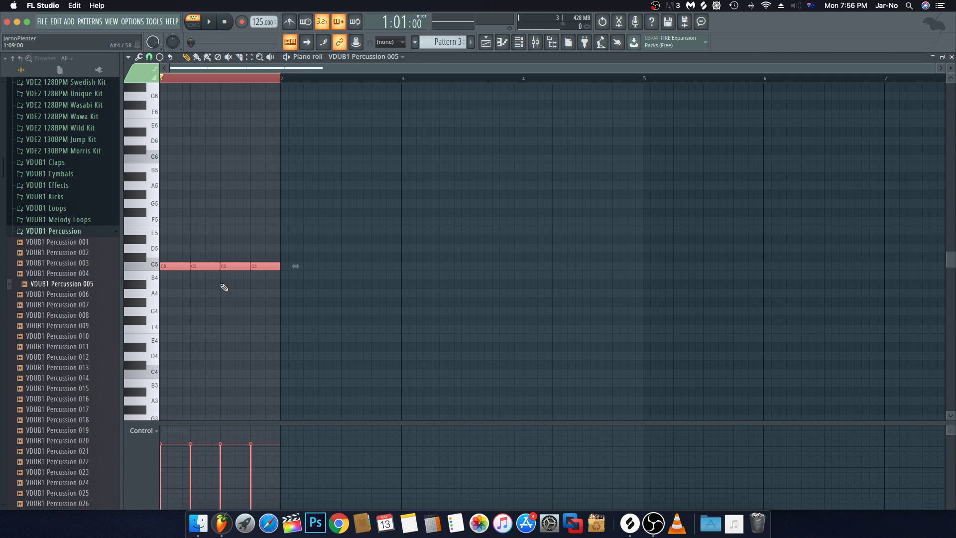
scroll(216, 299, "up", 4)
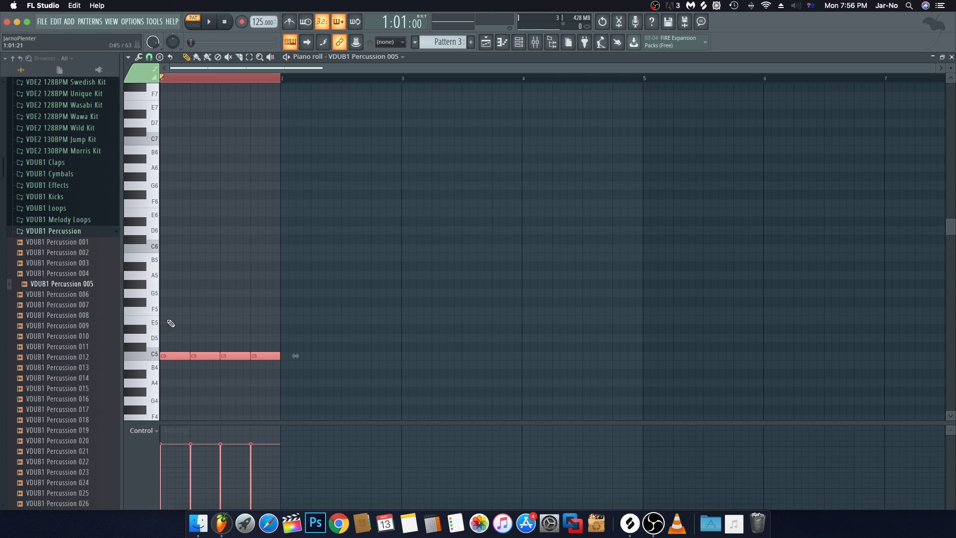
left_click_drag(172, 357, 156, 249)
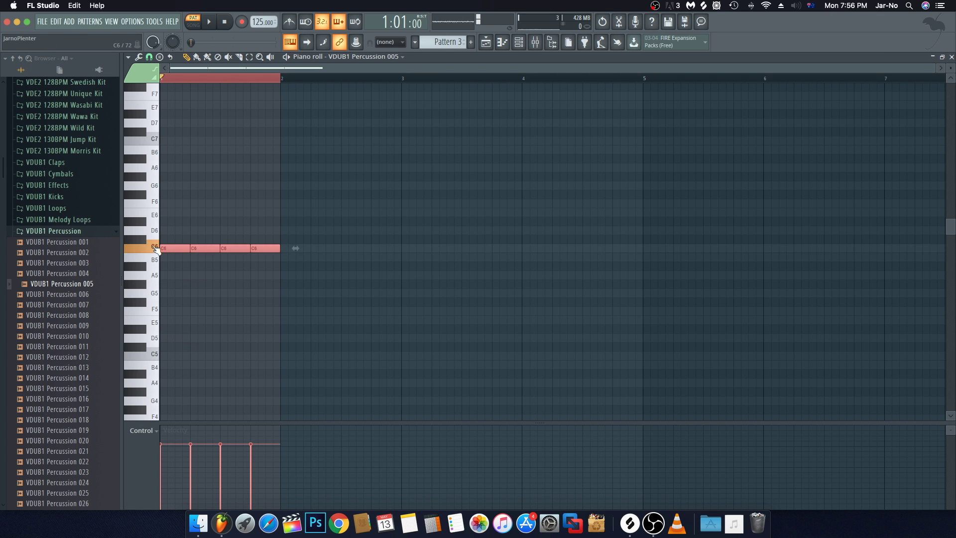
scroll(161, 257, "up", 3)
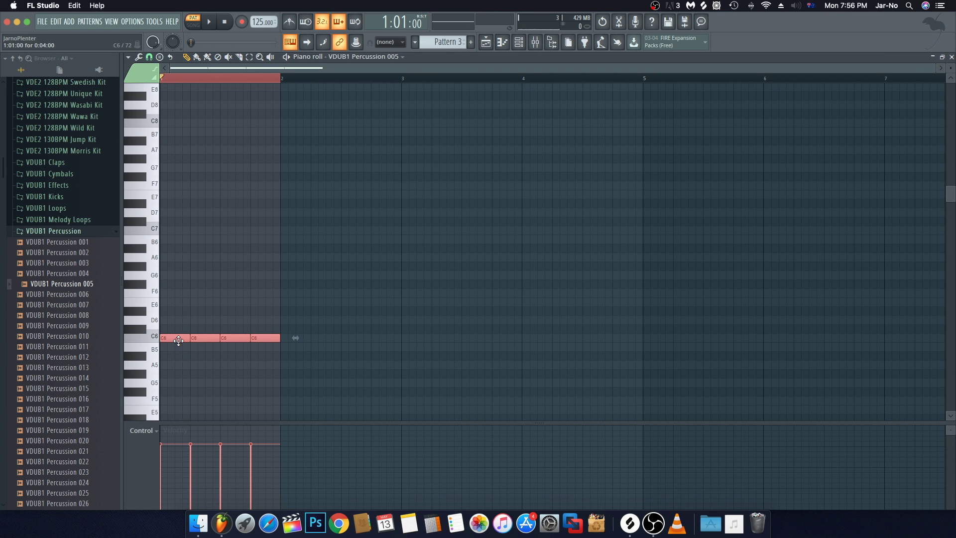
left_click_drag(179, 340, 155, 234)
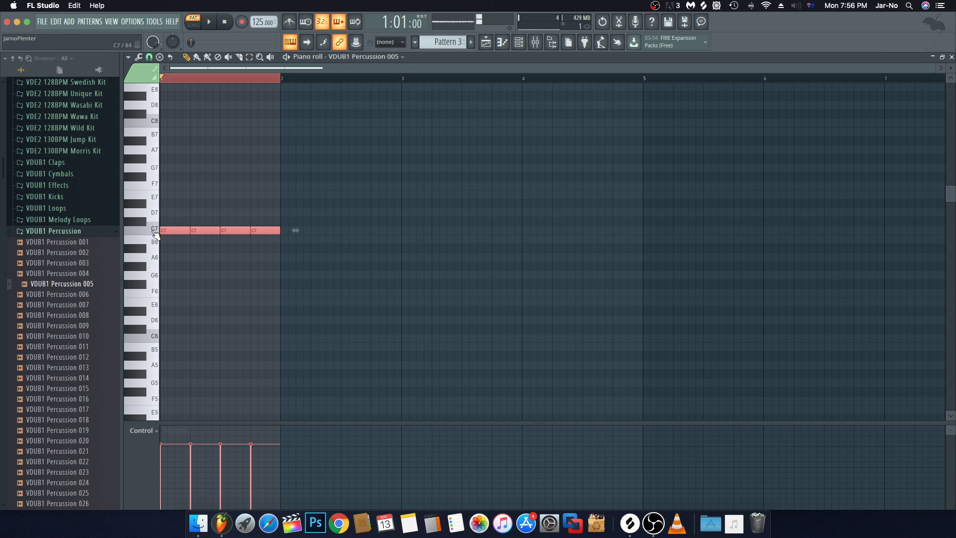
key("Escape")
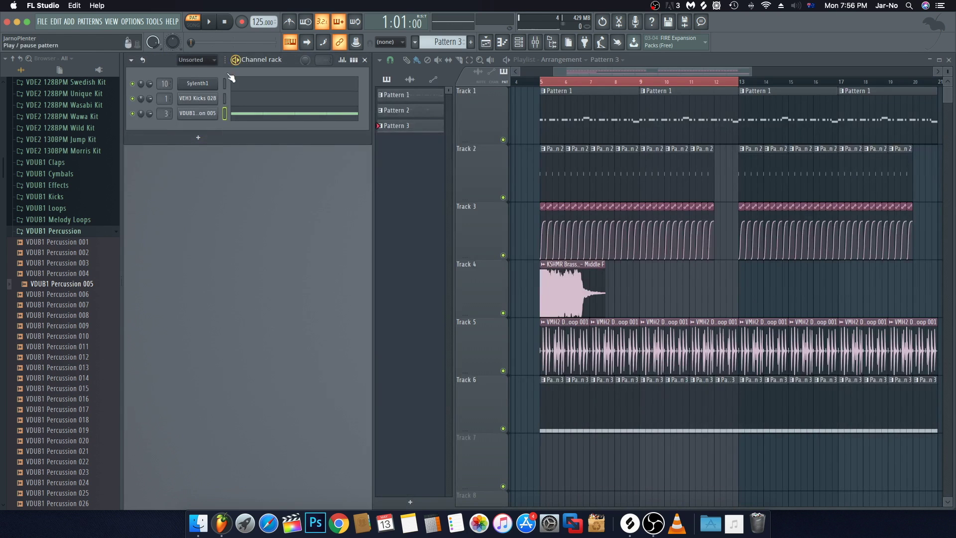
Step: Play Pattern 3 to hear the transposed percussion and collapse the browser's folders
key("space")
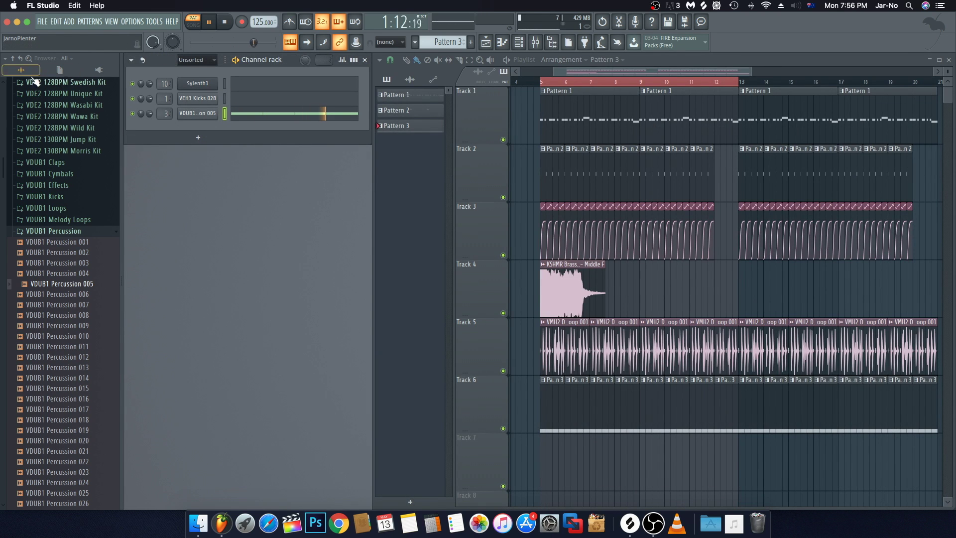
left_click(12, 59)
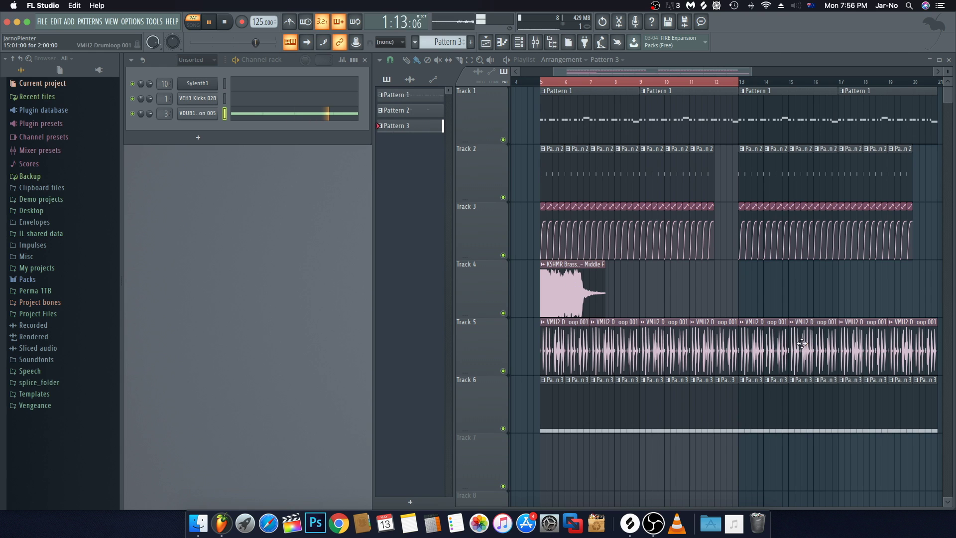
key("space")
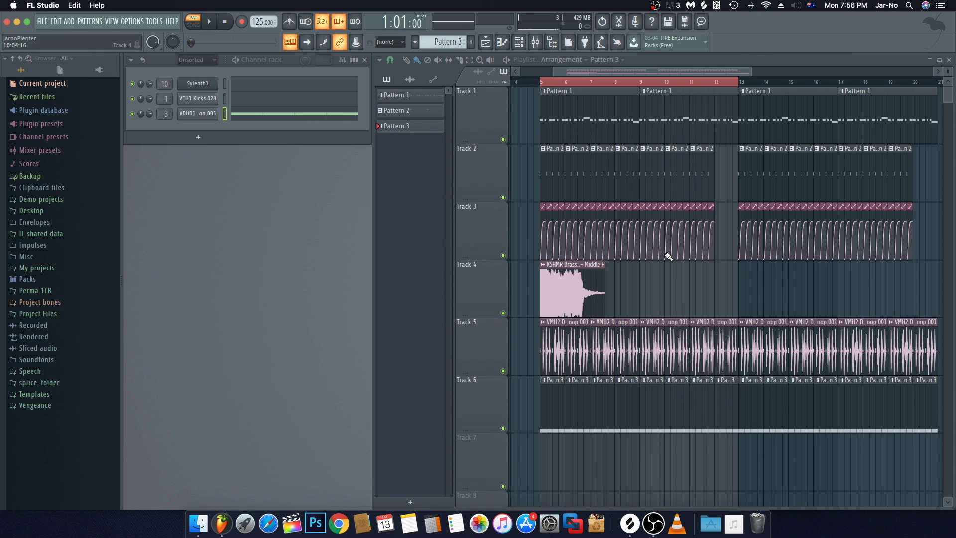
Step: Create an automation clip for the VDUB1 Percussion 005 channel pitch over the selected bars
left_click(195, 116)
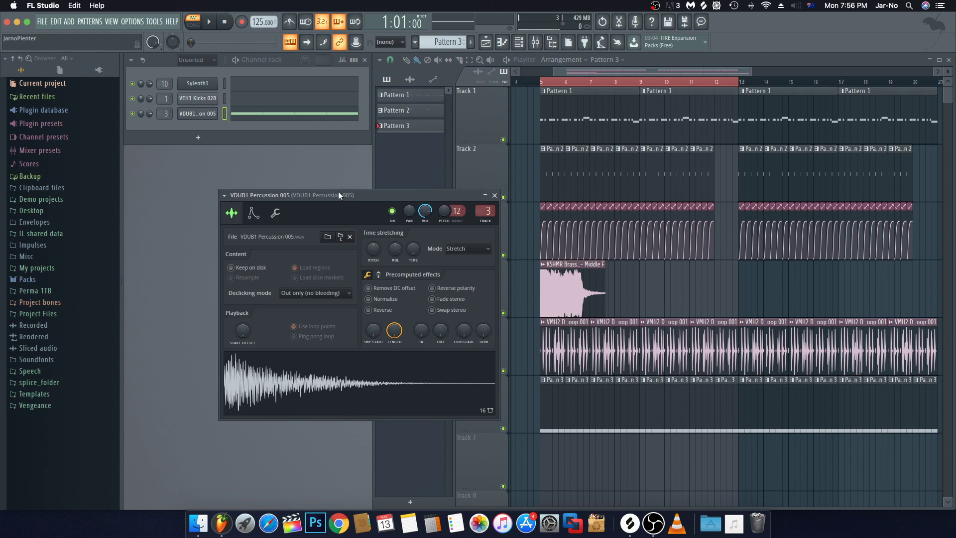
right_click(445, 212)
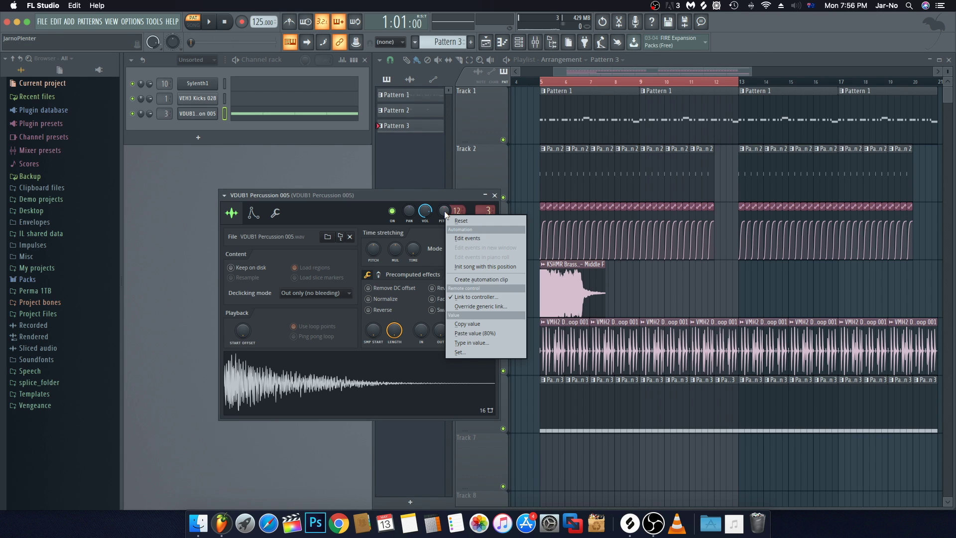
left_click(487, 279)
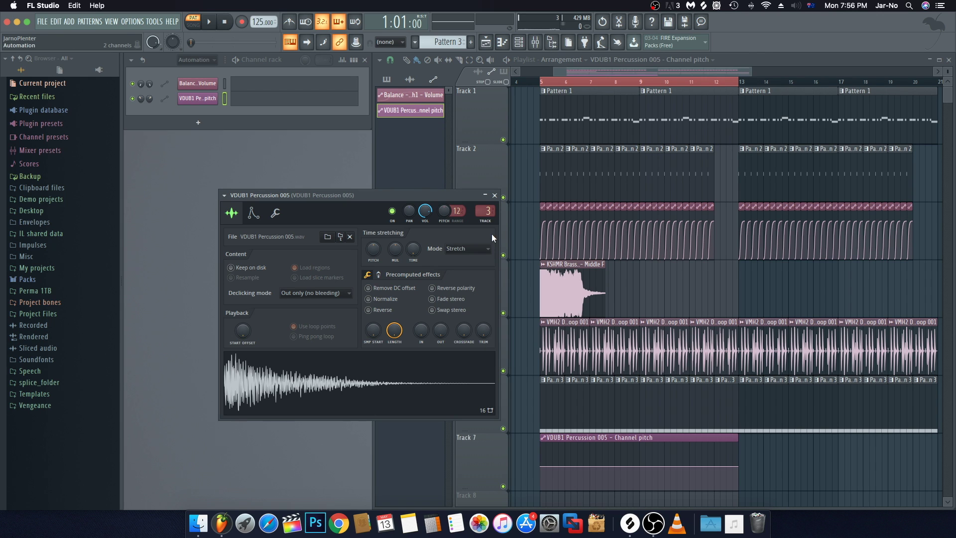
left_click(495, 195)
Step: Add a midpoint at bar 9 of the channel pitch automation and raise its start and end points to the maximum
scroll(572, 299, "down", 3)
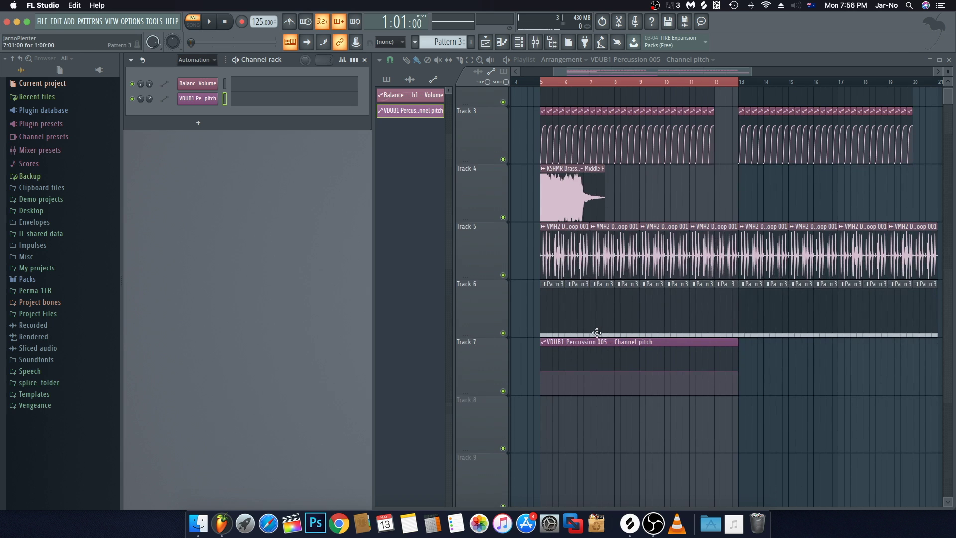
right_click(639, 378)
left_click_drag(640, 378, 641, 370)
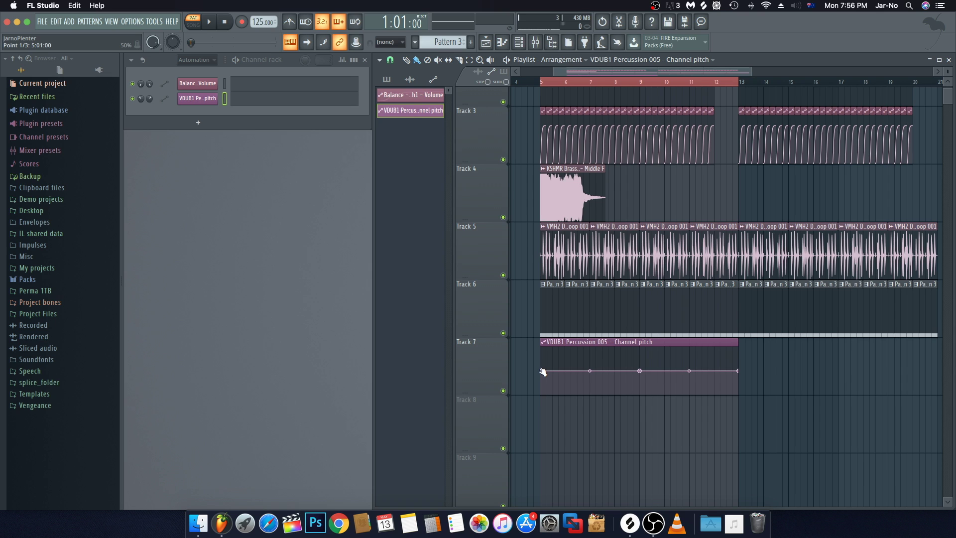
left_click_drag(543, 372, 542, 330)
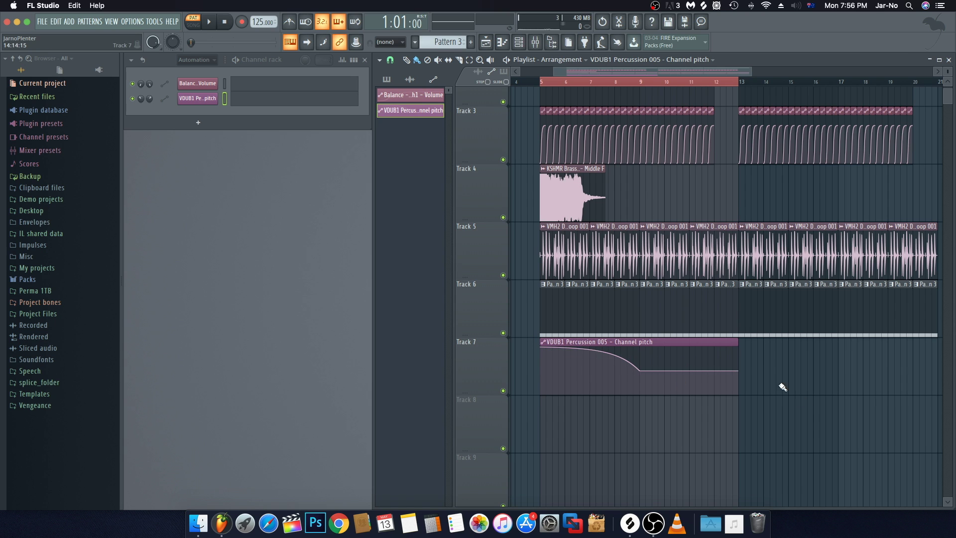
left_click_drag(739, 372, 747, 342)
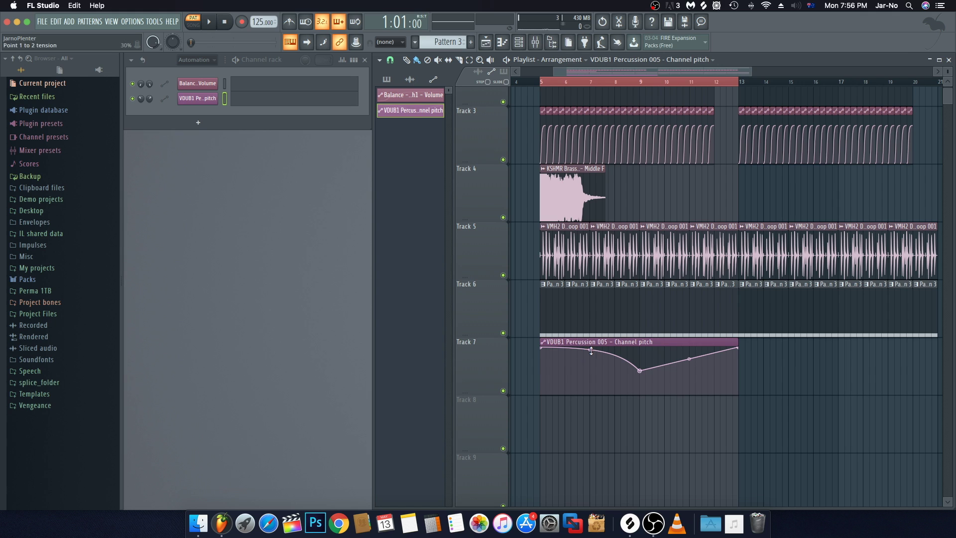
Step: Bend both segments of the channel pitch automation downward into a smooth, symmetrical U-shaped curve
left_click_drag(591, 351, 597, 354)
left_click_drag(590, 358, 590, 365)
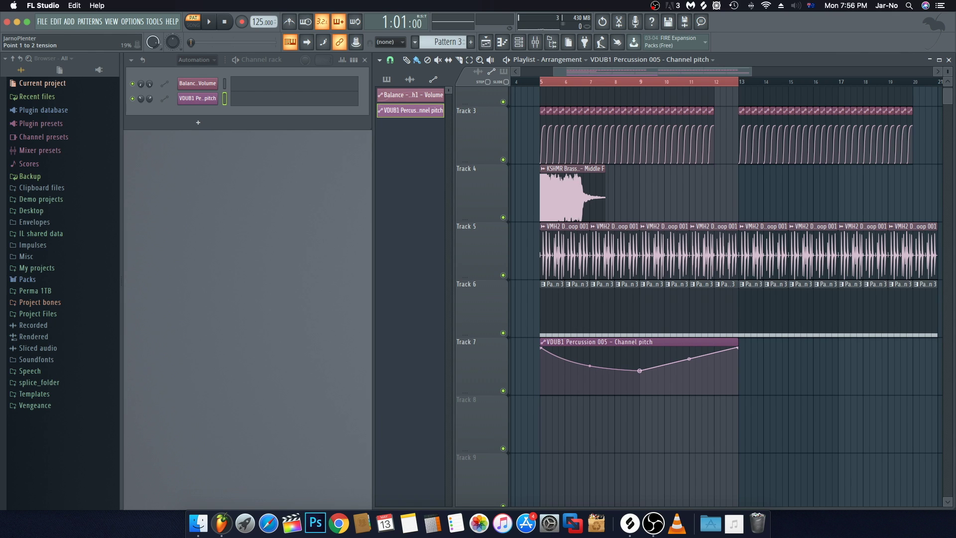
left_click_drag(689, 361, 689, 366)
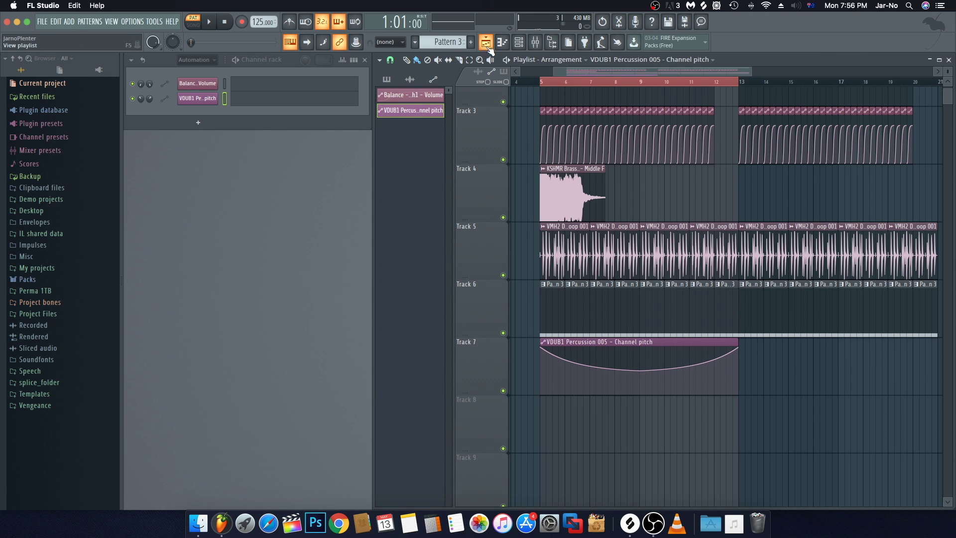
Step: Leave only Tracks 6 and 7 audible and play the selected section in song mode
right_click(503, 333)
left_click(503, 391)
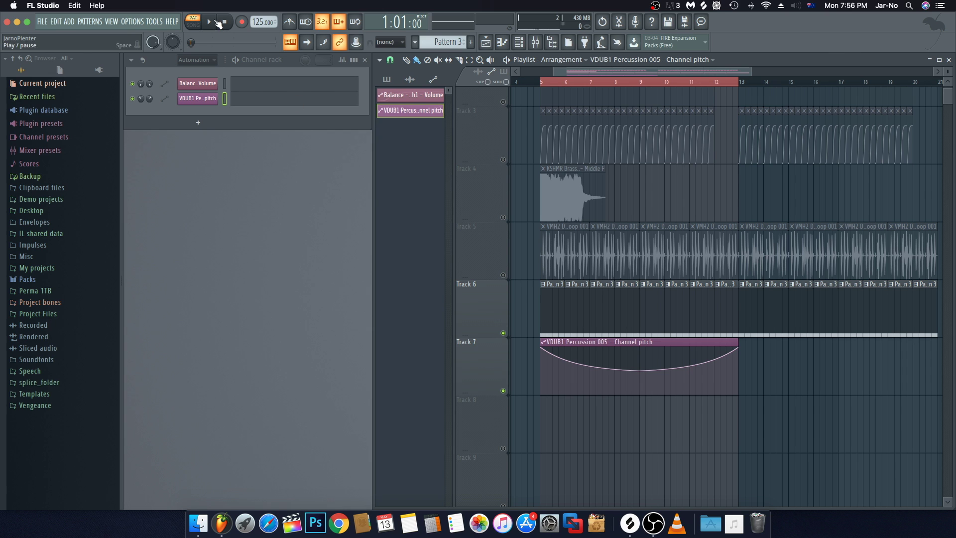
left_click(194, 25)
left_click(209, 21)
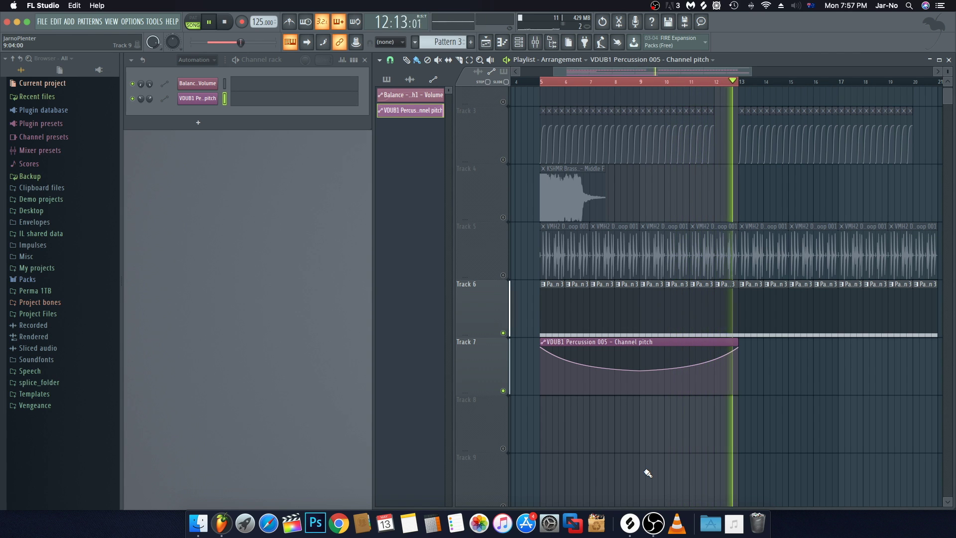
key("space")
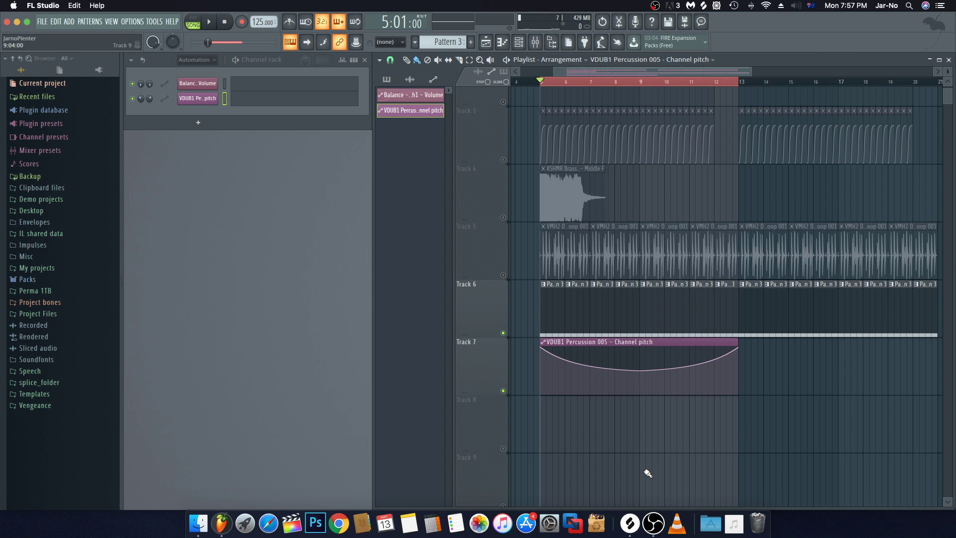
Step: Load Fruity Delay 3 into the first effect slot of the VDUB1 Percussion 005 mixer track
left_click(535, 42)
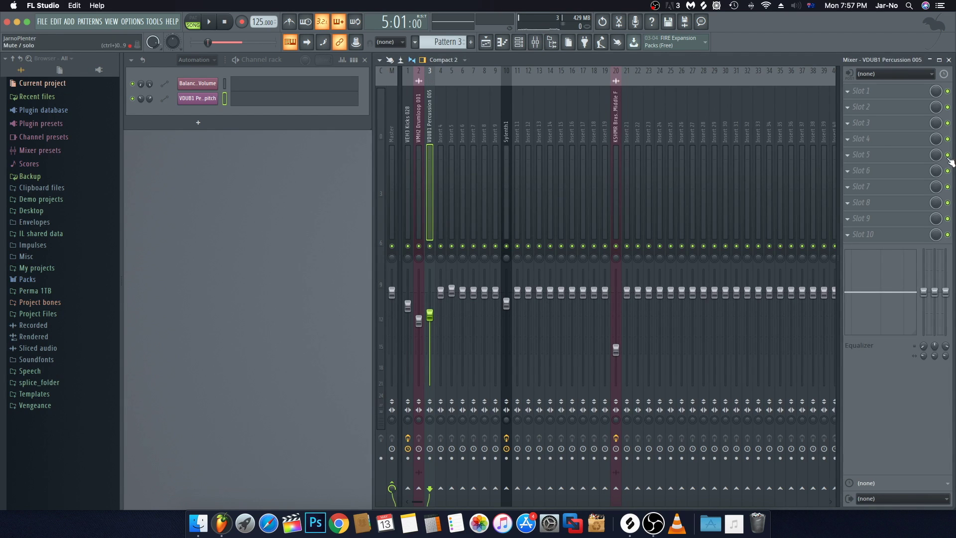
left_click(853, 90)
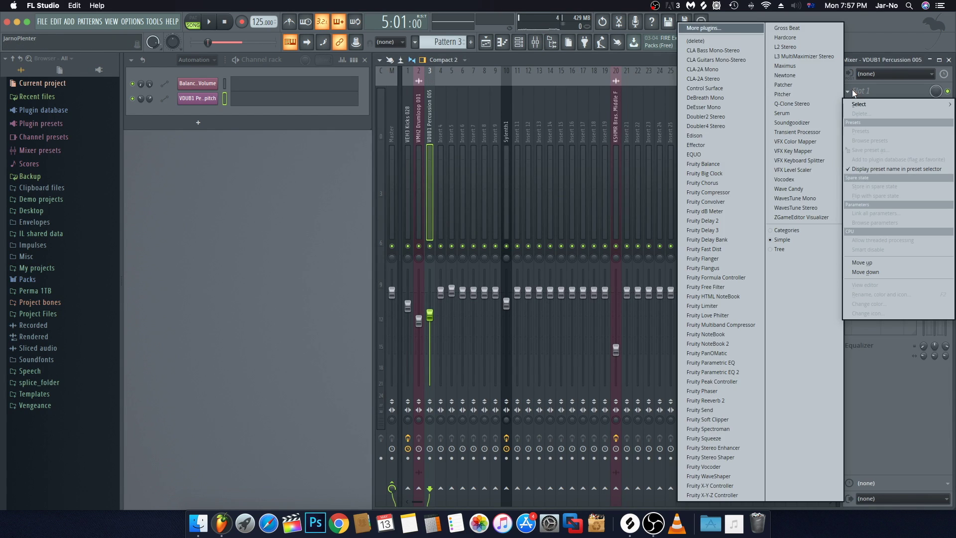
left_click(715, 232)
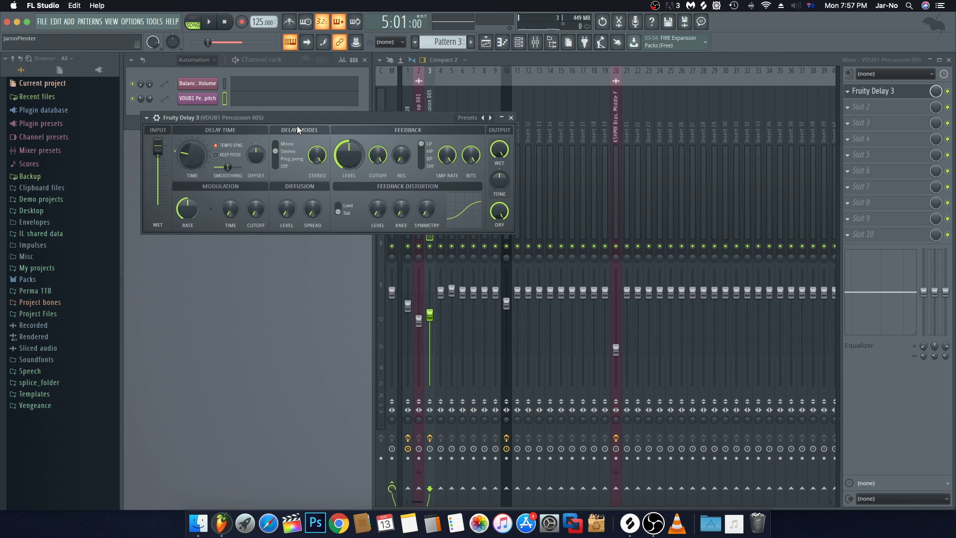
Step: Apply the Vocal 1 preset to Fruity Delay 3, play the section with the delay active and close the plugin window
left_click(146, 118)
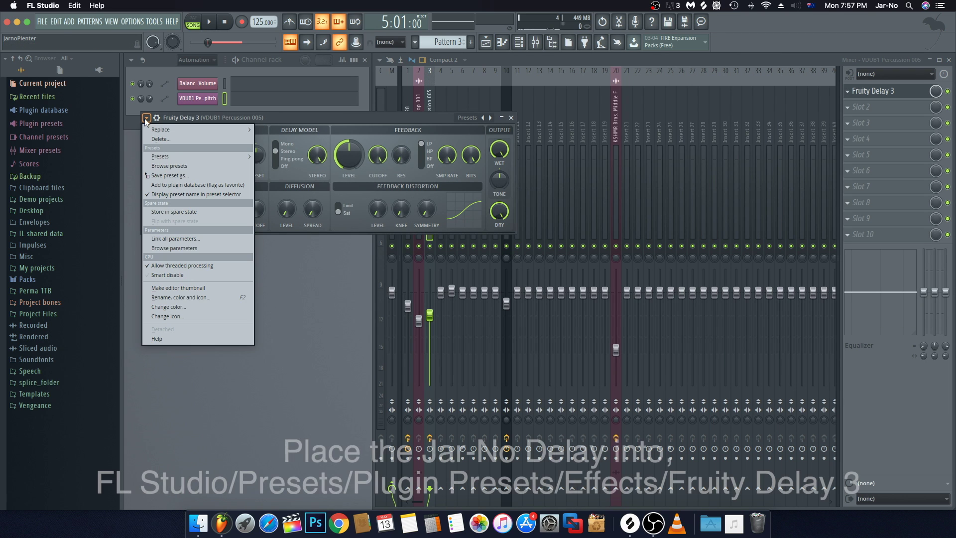
mouse_move(149, 125)
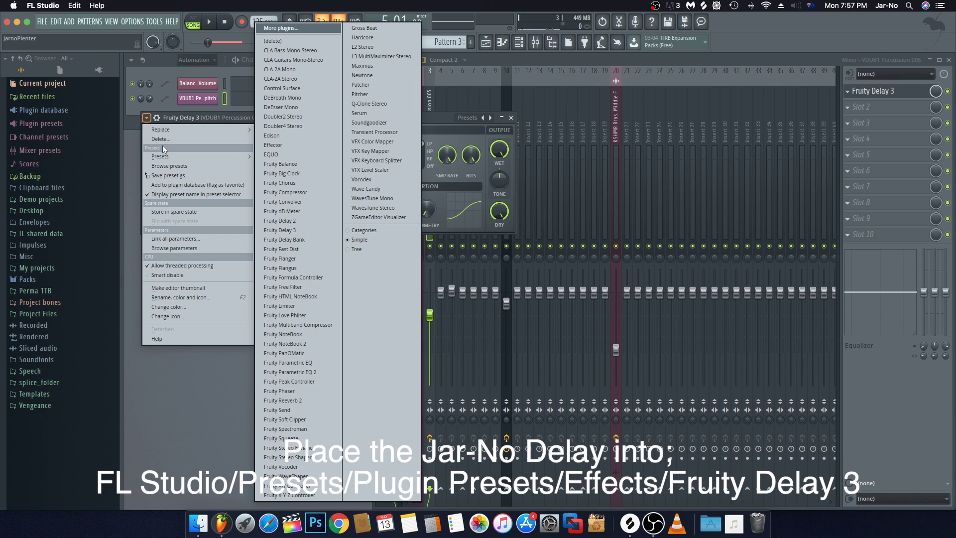
mouse_move(166, 158)
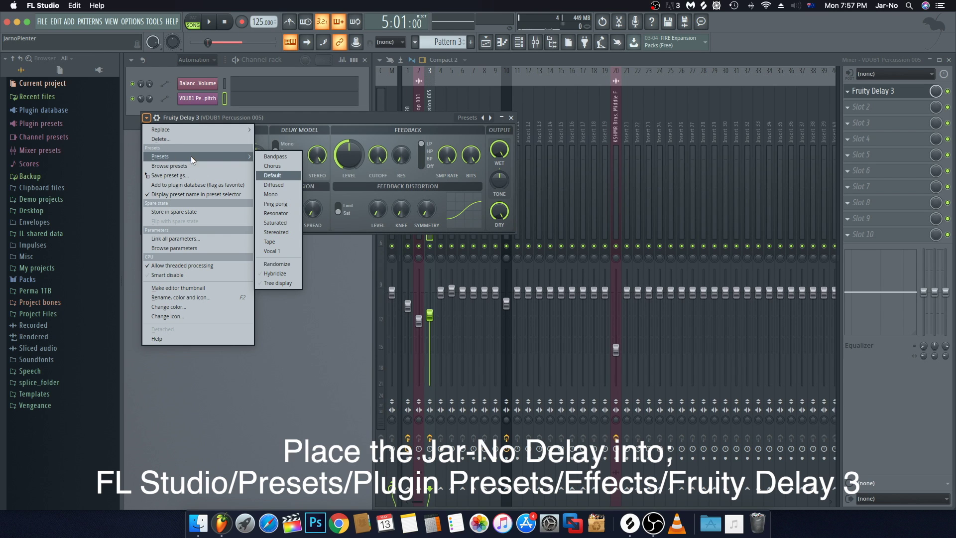
left_click(227, 158)
left_click(300, 132)
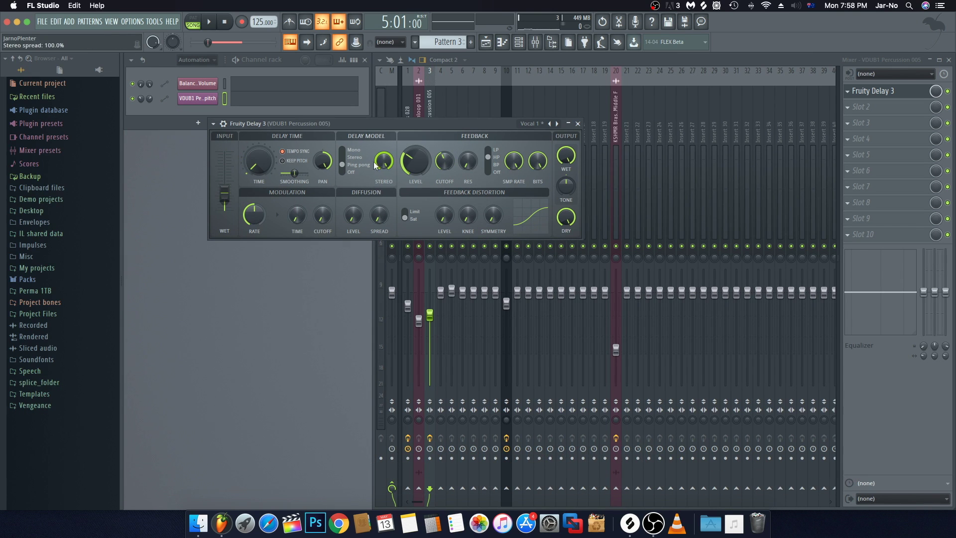
key("space")
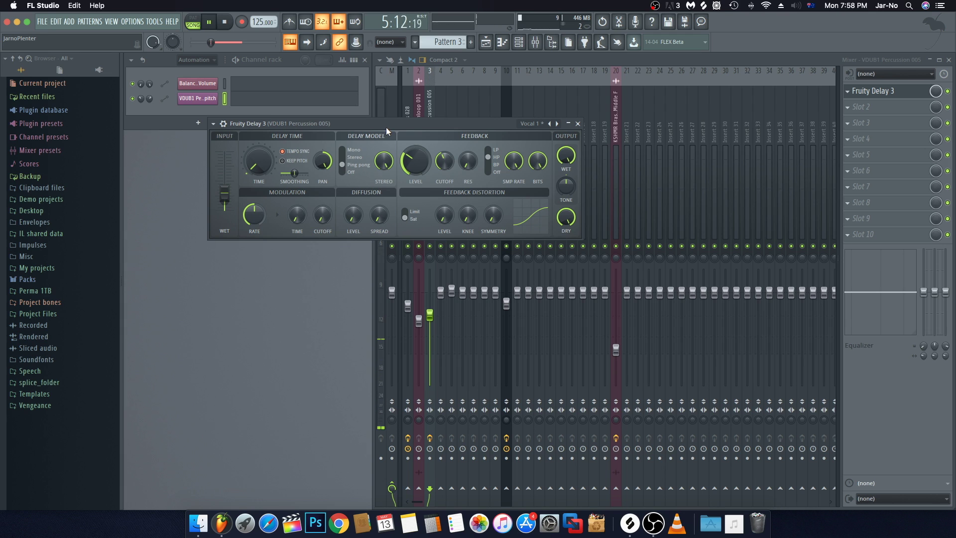
left_click(578, 124)
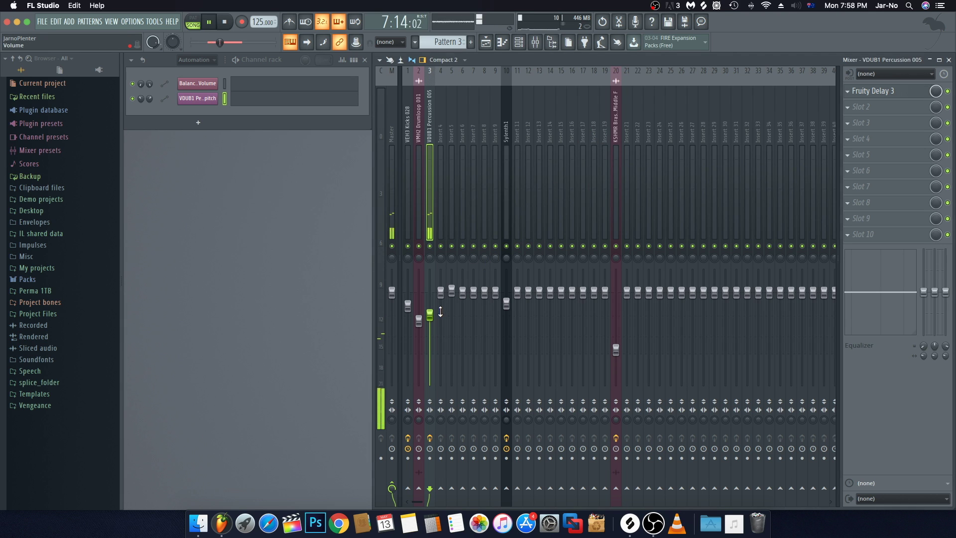
Step: Lower the VDUB1 Percussion 005 mixer fader to about -9.2 dB and play the section again
key("space")
left_click_drag(430, 321, 430, 325)
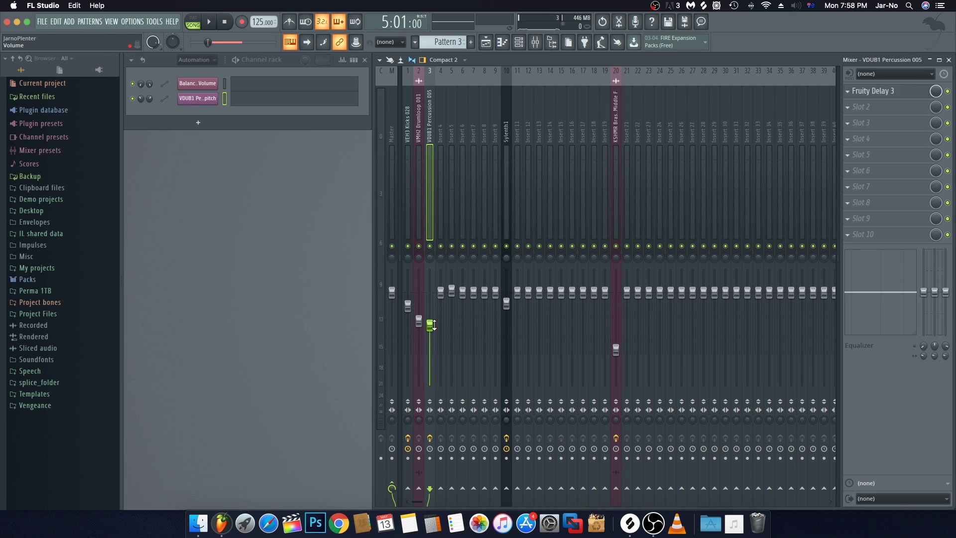
key("space")
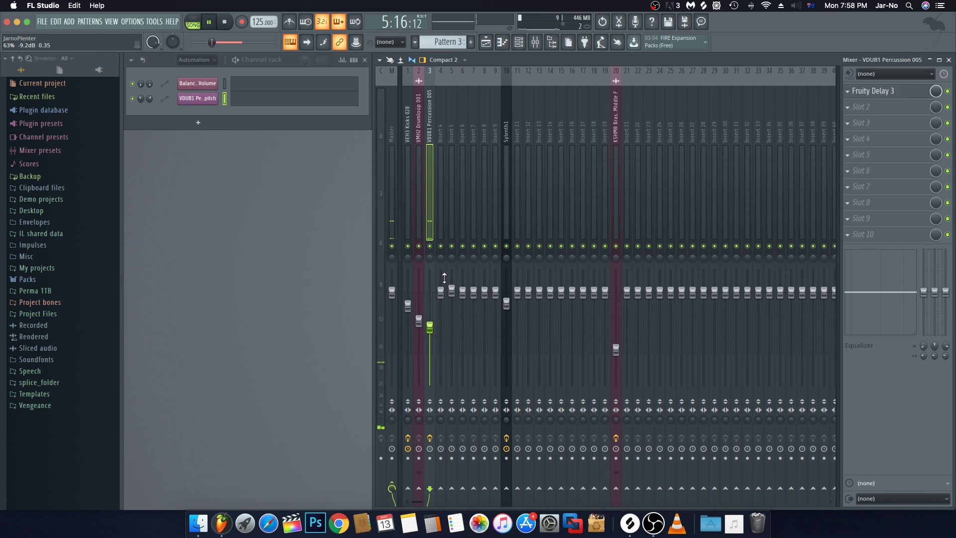
Step: Unmute all playlist tracks and play the selected section with the full arrangement
key("F5")
key("space")
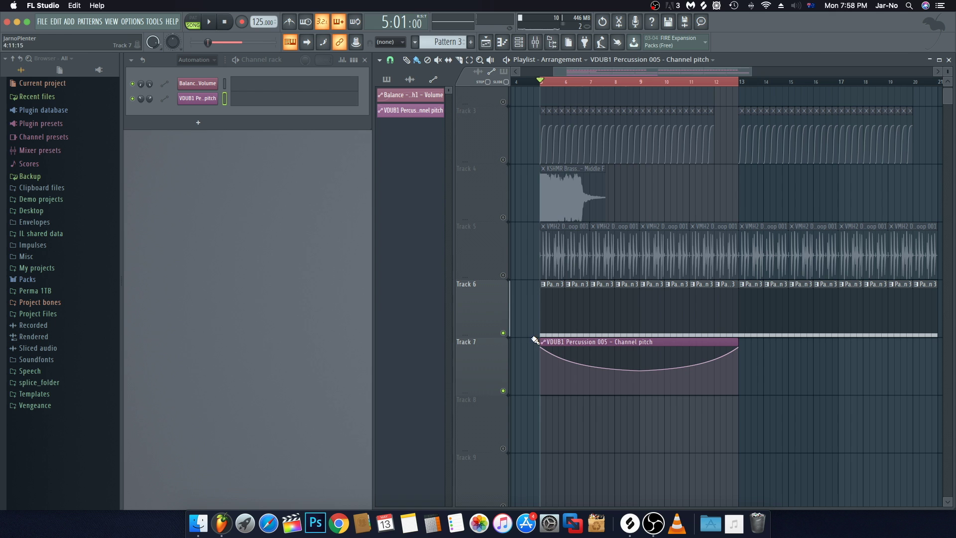
right_click(503, 335)
right_click(504, 334)
key("space")
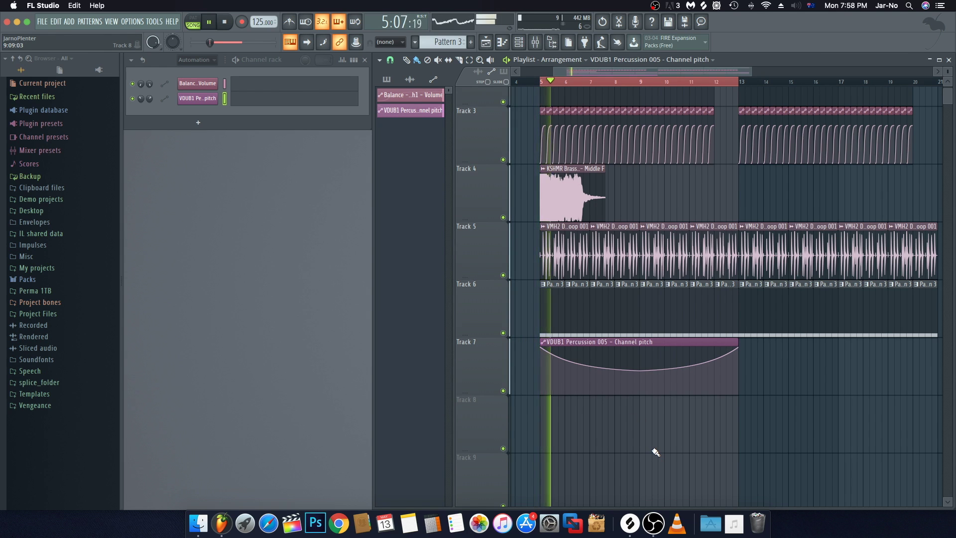
scroll(656, 452, "up", 2)
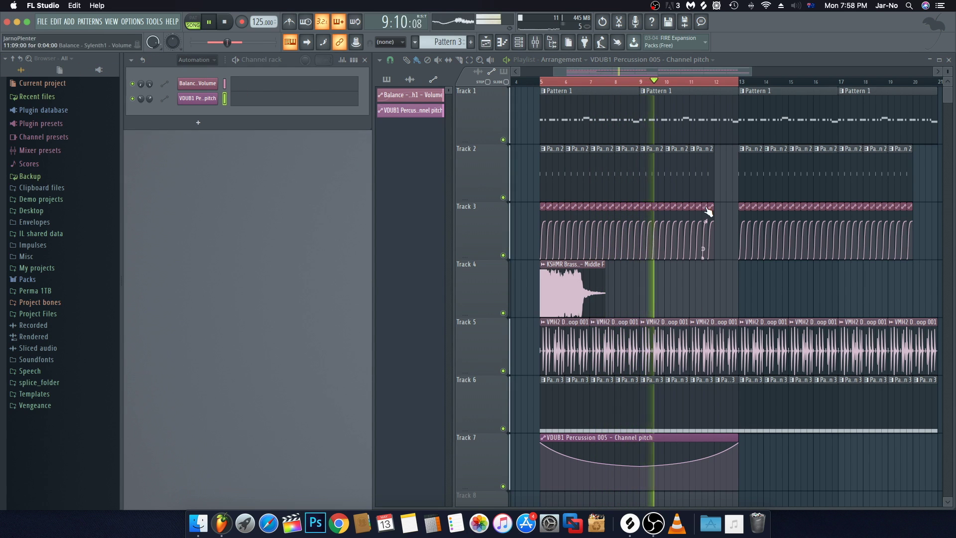
Step: Lower the VDUB1 Percussion 005 mixer fader to about -13.1 dB while the full arrangement plays
key("space")
key("F9")
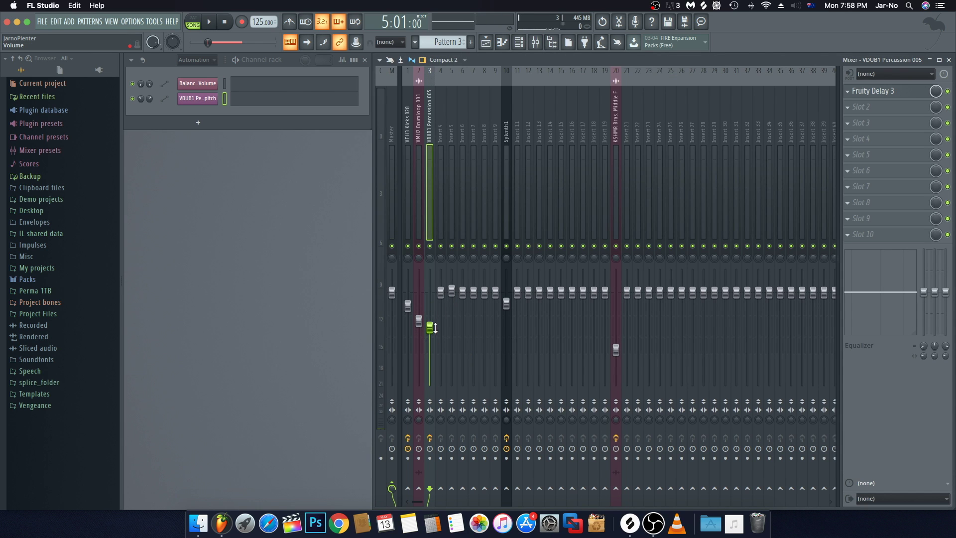
key("space")
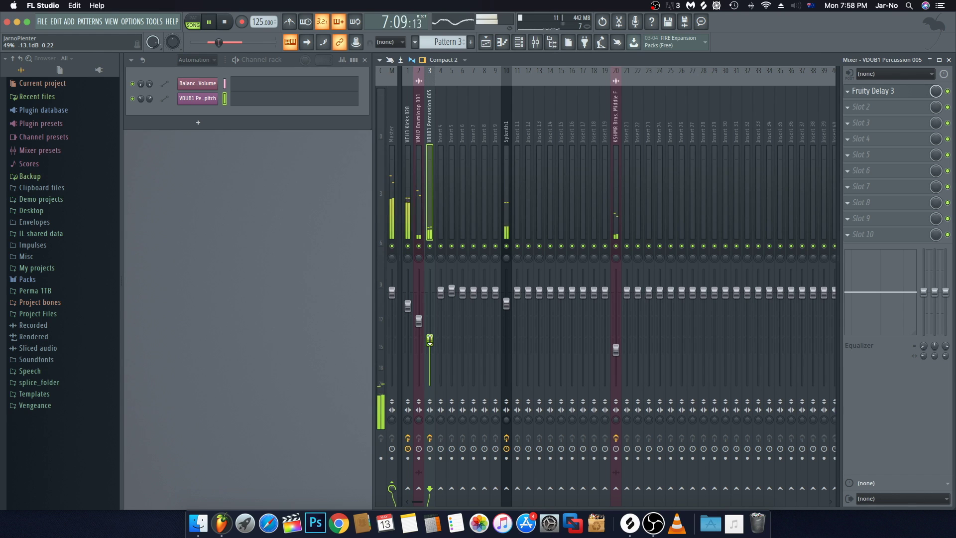
key("space")
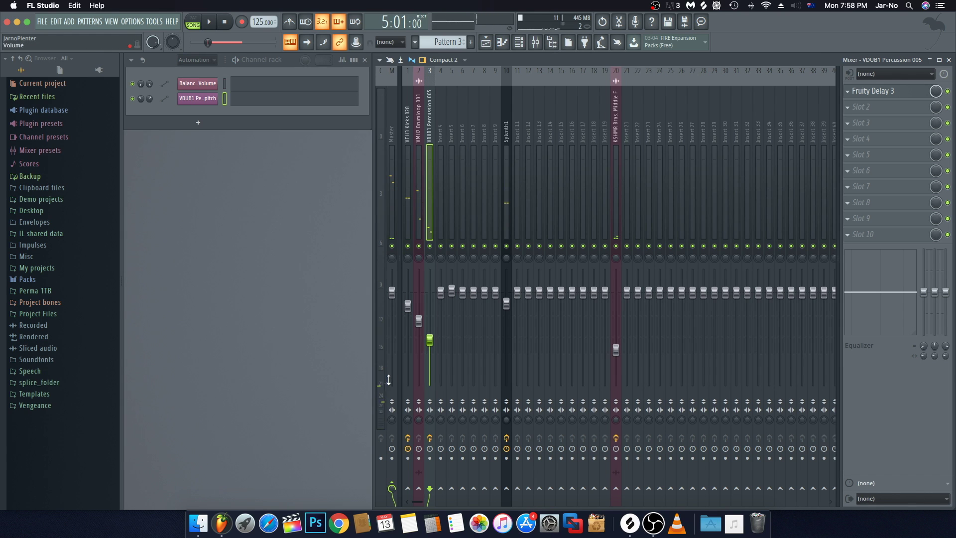
left_click(949, 60)
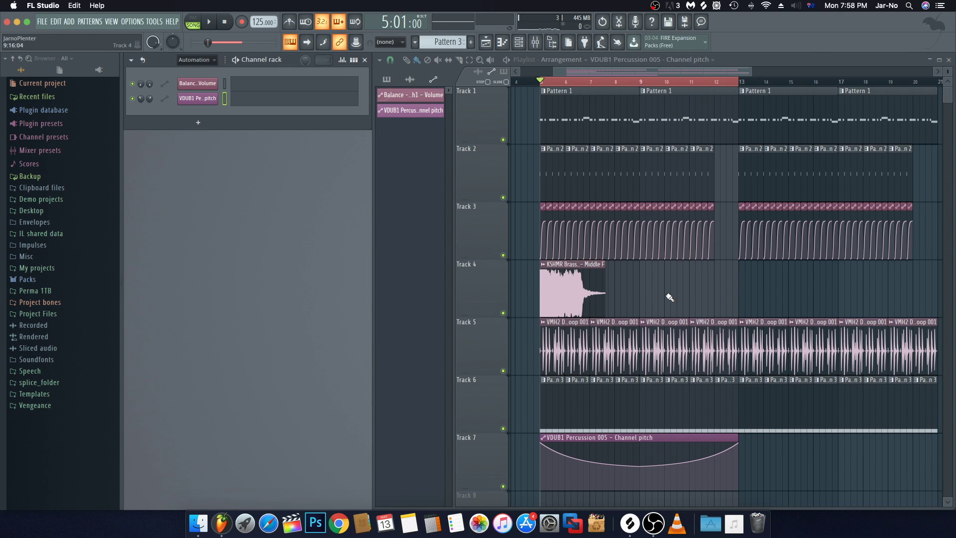
Step: Place a copy of the KSHMR Brass Sustain 03 clip at bar 13 on Track 4
left_click(584, 298)
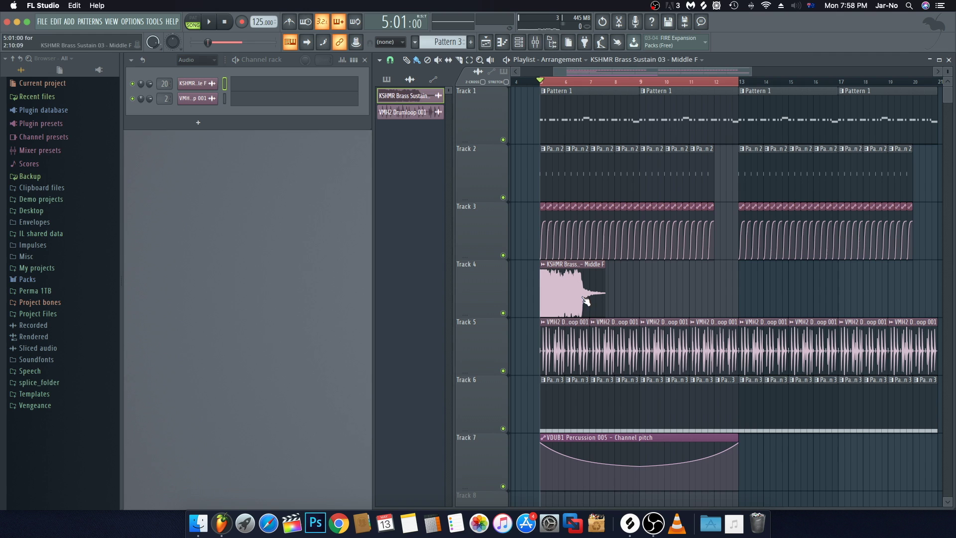
left_click(742, 282)
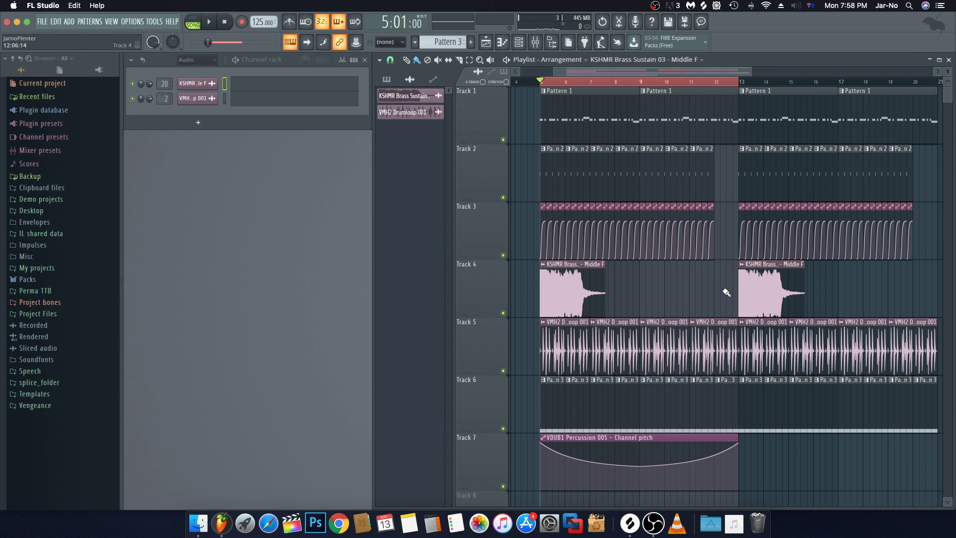
scroll(717, 289, "left", 3)
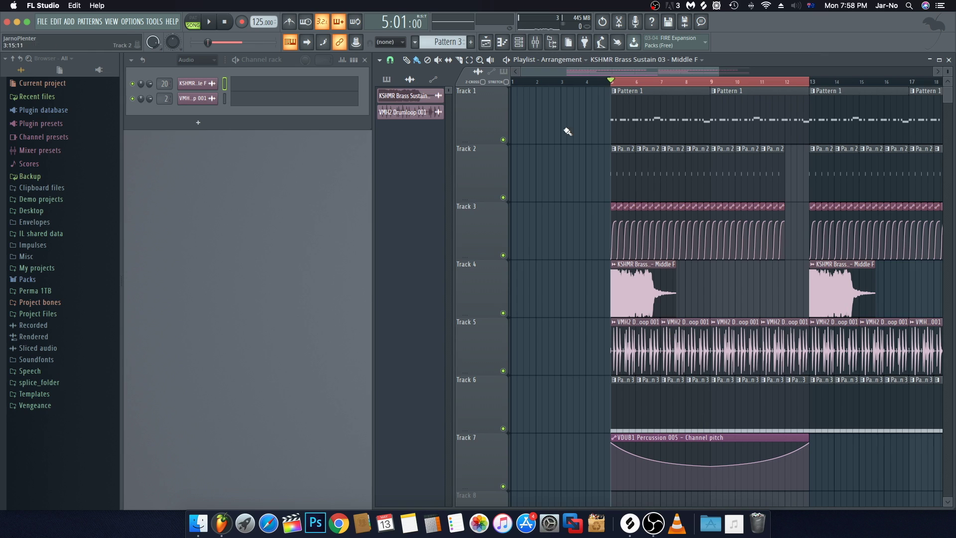
Step: Show the Unsorted channel group, select Pattern 3 and play it on its own in pattern mode
left_click(197, 60)
left_click(191, 103)
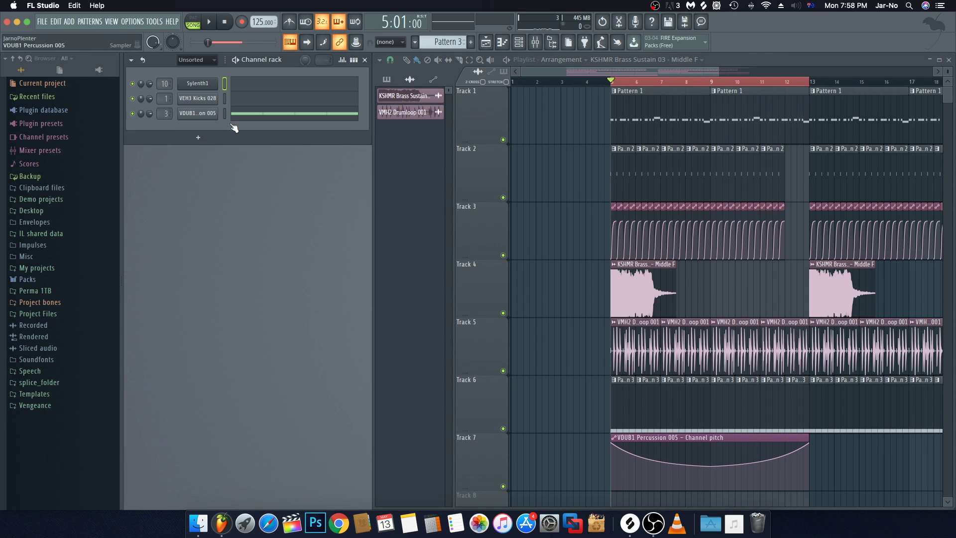
left_click(621, 398)
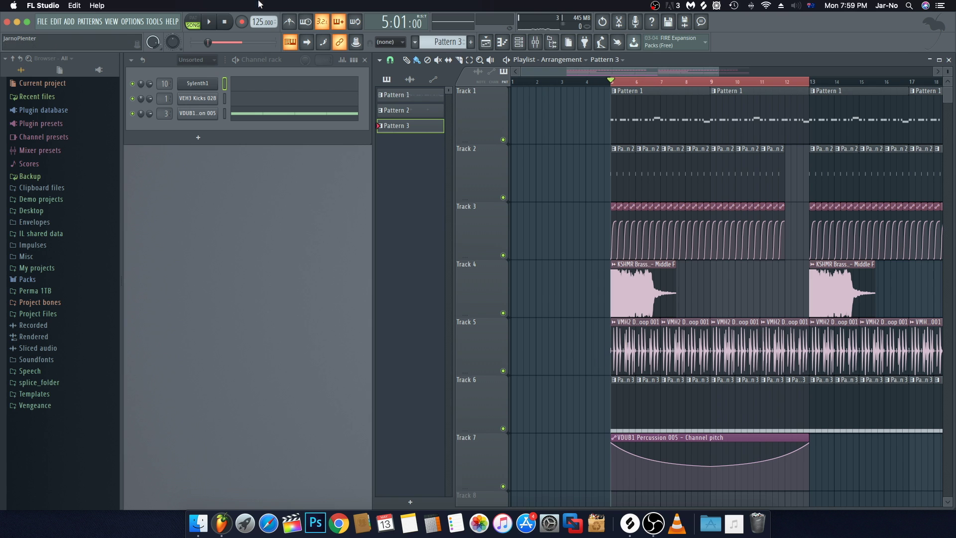
key("l")
left_click(169, 70)
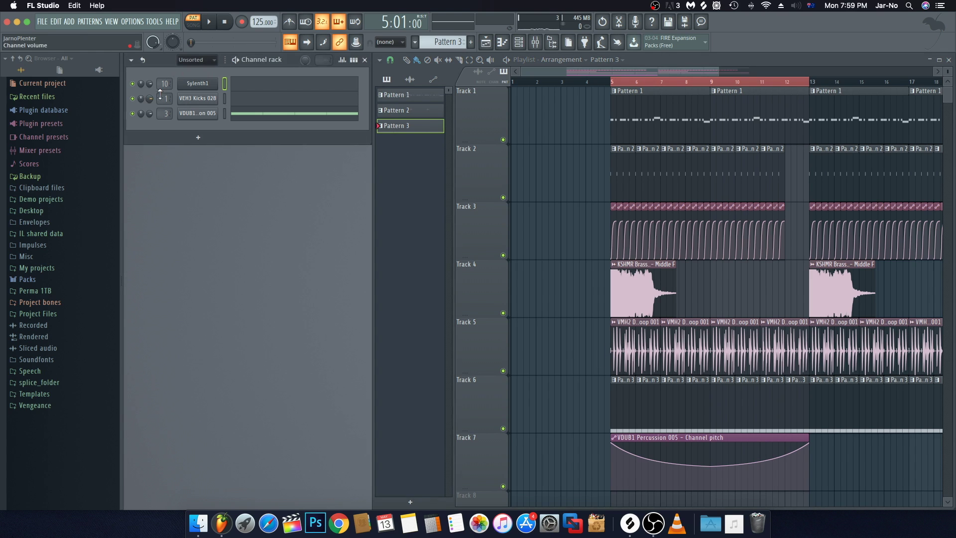
key("space")
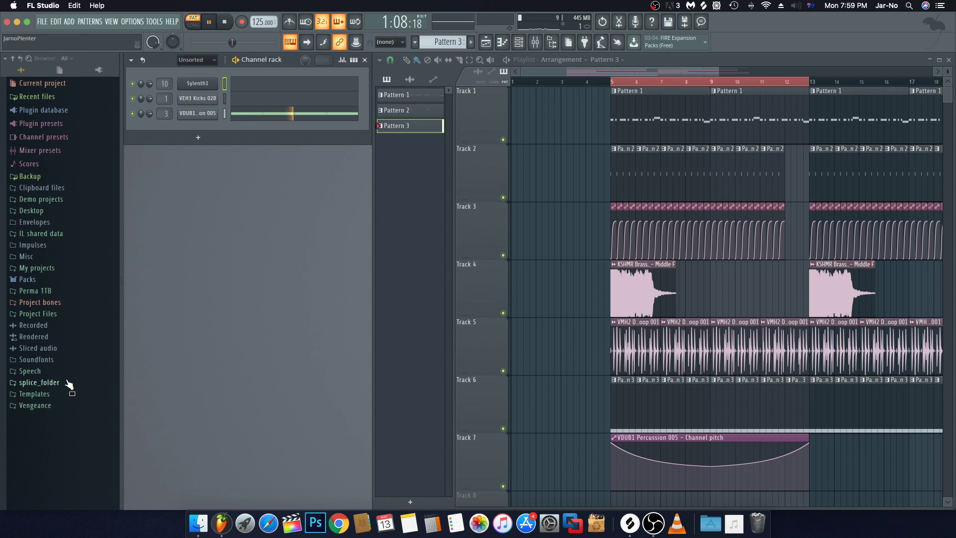
key("space")
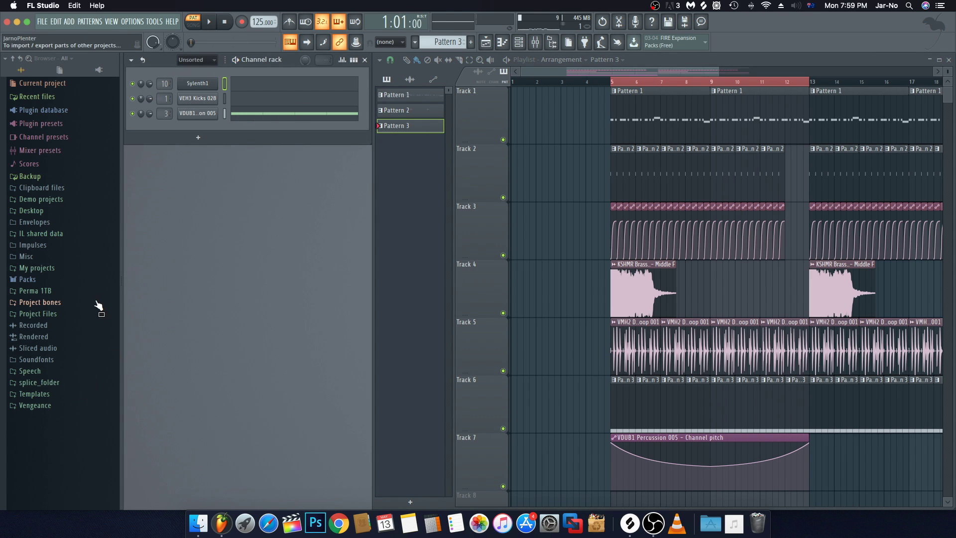
Step: Expand the Vengeance sample library to the Chants folder inside 1 My Samples
left_click(55, 406)
scroll(56, 406, "down", 2)
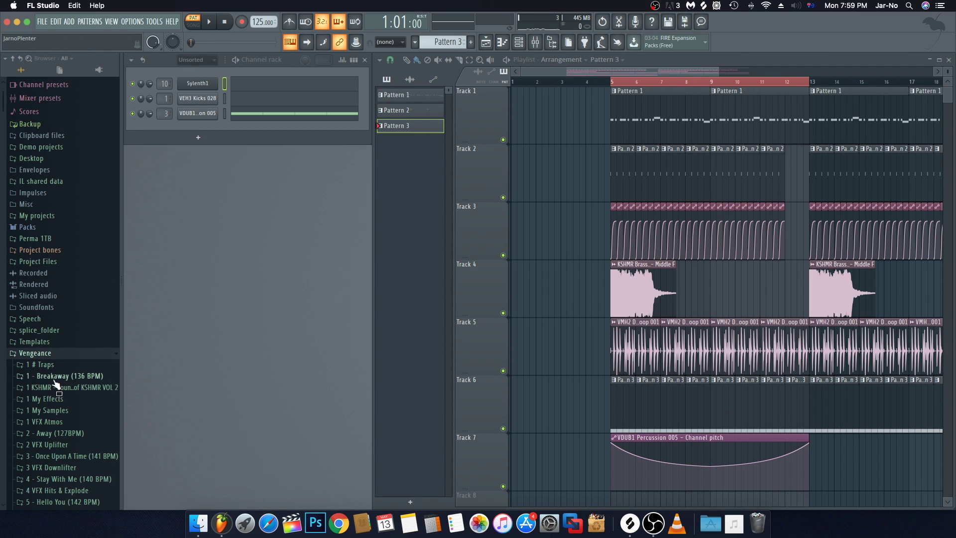
left_click(58, 410)
left_click(66, 422)
scroll(69, 404, "down", 1)
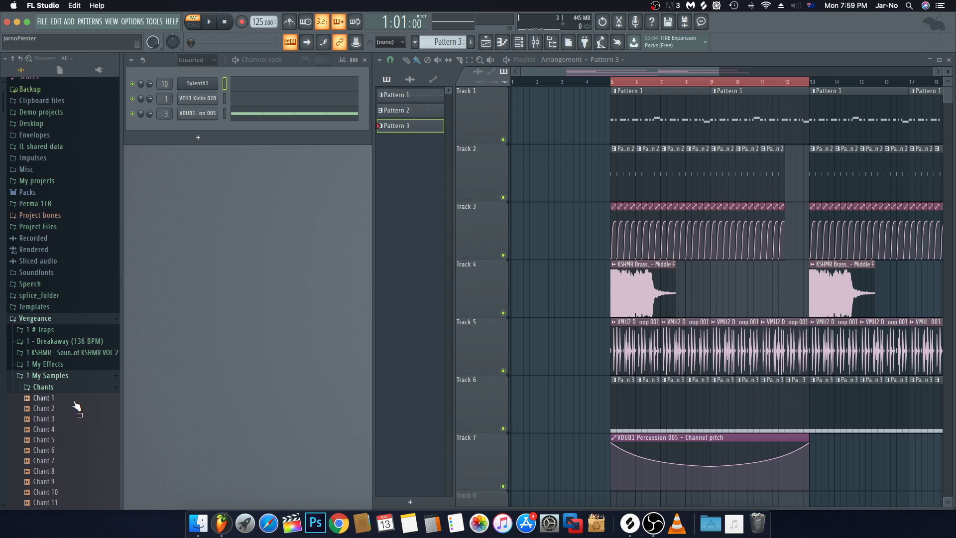
Step: Preview the samples Chant 2 through Chant 7 and add Chant 7 as a new channel below VDUB1 Percussion 005
left_click(59, 407)
scroll(62, 398, "down", 3)
left_click(58, 332)
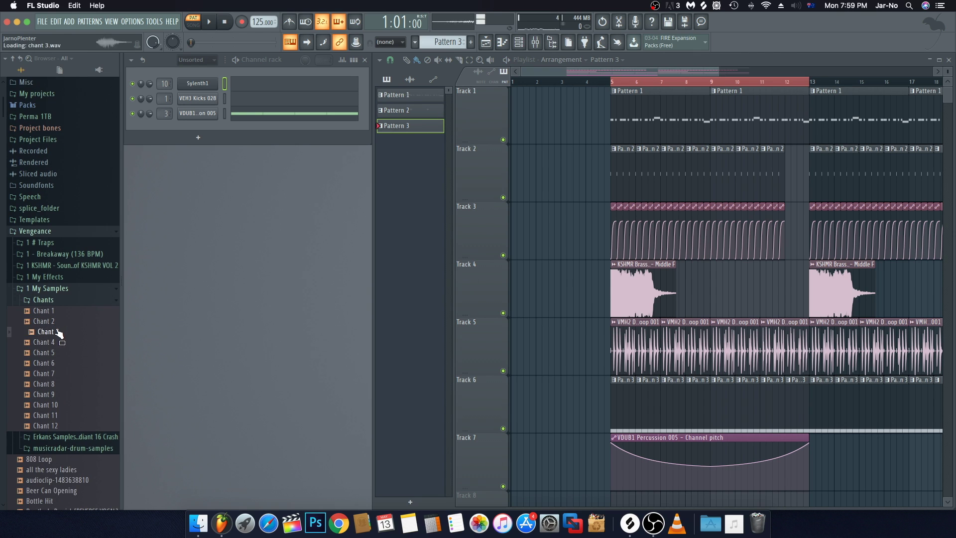
left_click(59, 342)
left_click(60, 353)
left_click(60, 363)
left_click(59, 375)
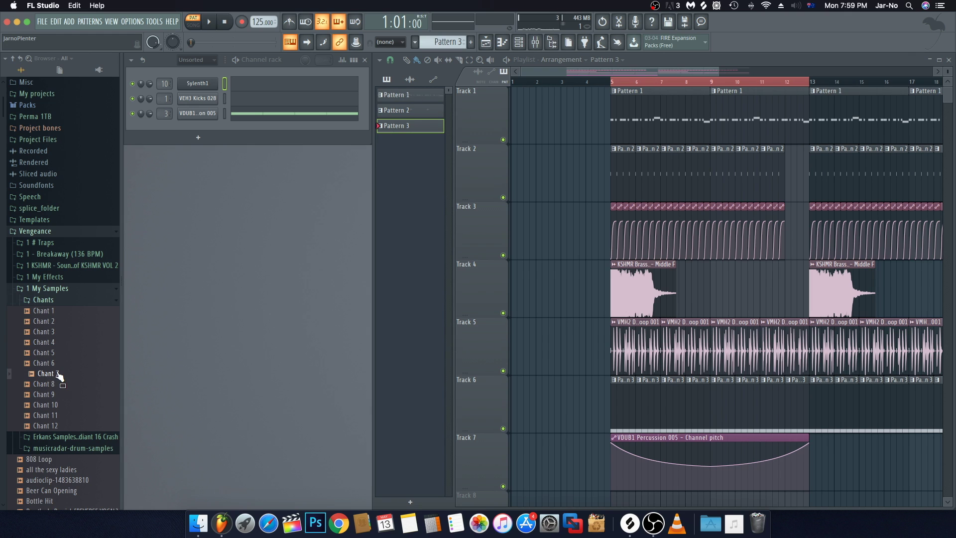
left_click_drag(56, 375, 205, 130)
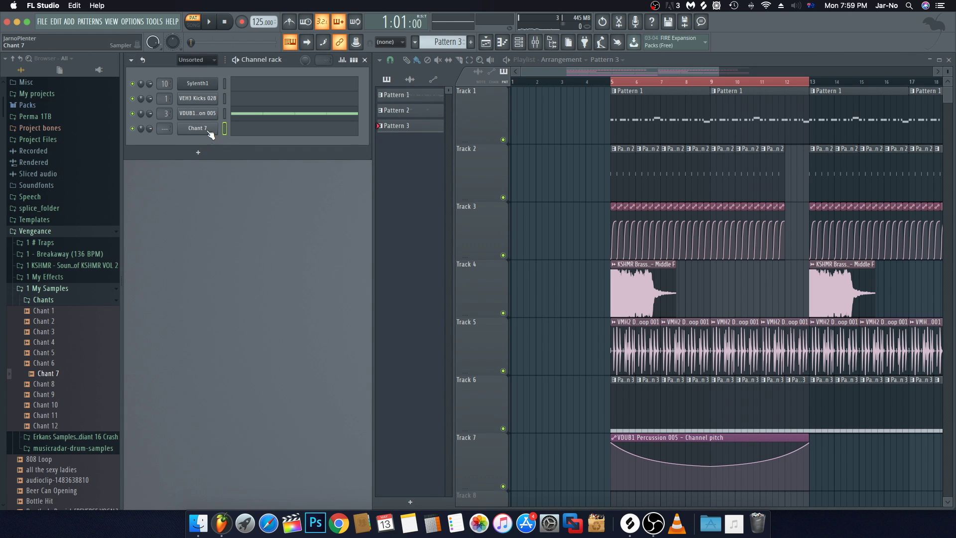
Step: Add a half-beat C4 note at the very end of bar 1 in the Chant 7 piano roll
left_click(246, 132)
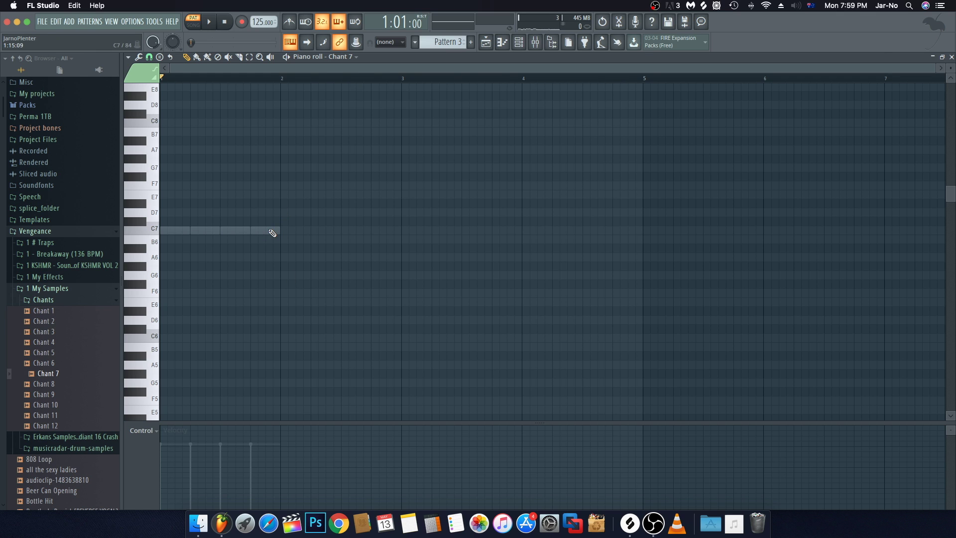
scroll(268, 345, "down", 5)
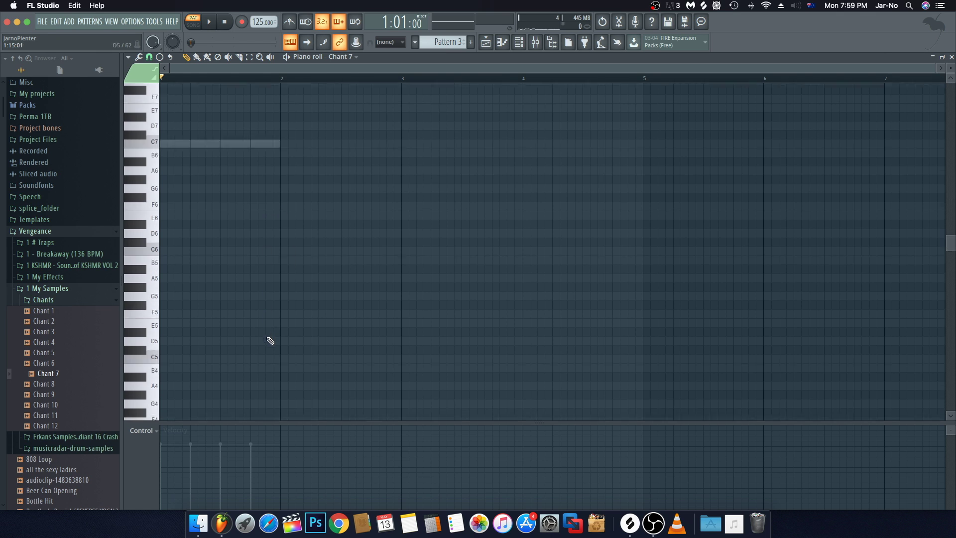
left_click(271, 352)
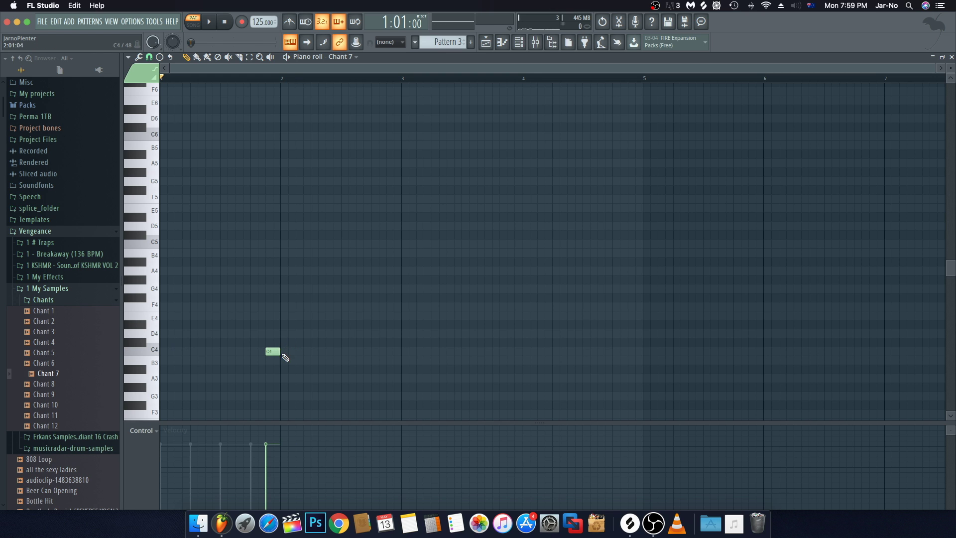
key("Escape")
Step: Set the Chant 7 sampler's time stretching mode to Stretch and close its settings
left_click(197, 130)
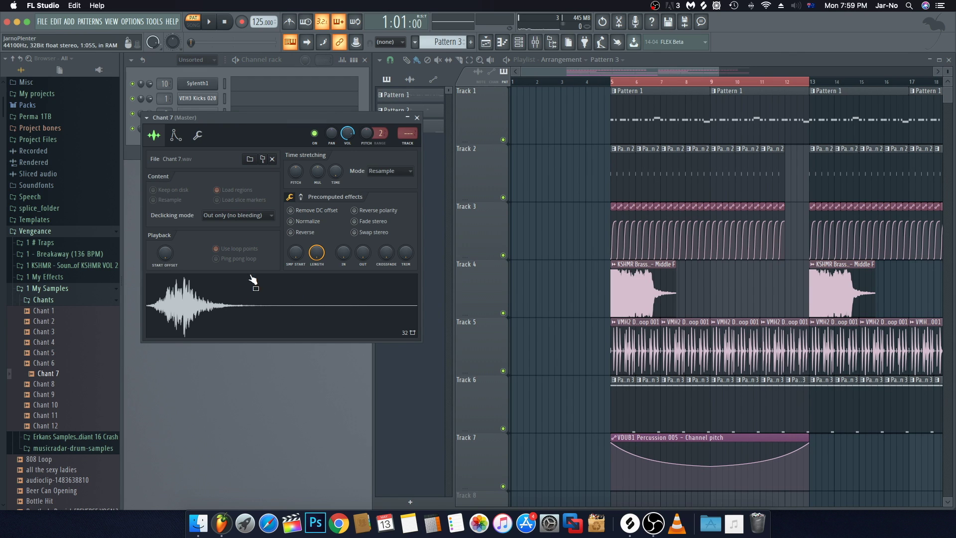
left_click(380, 172)
left_click(382, 199)
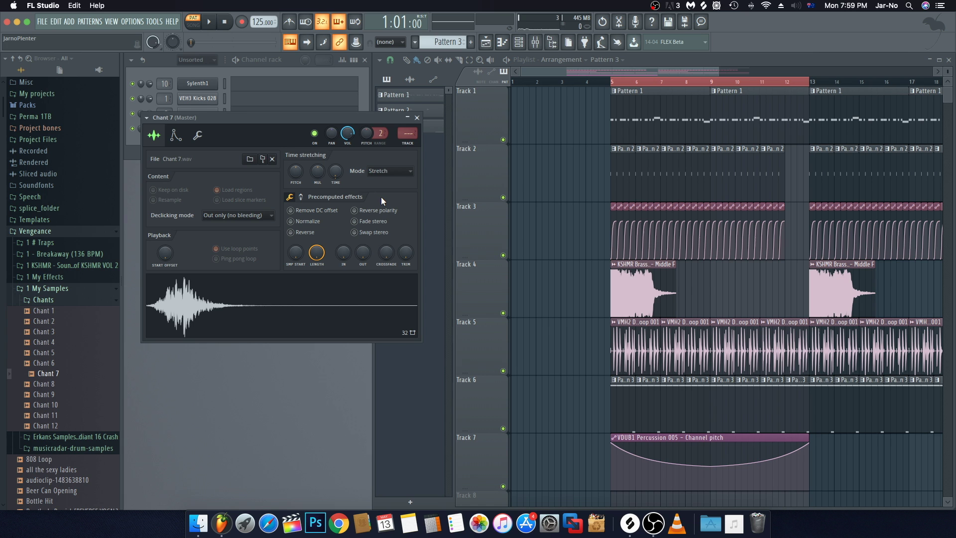
left_click(417, 118)
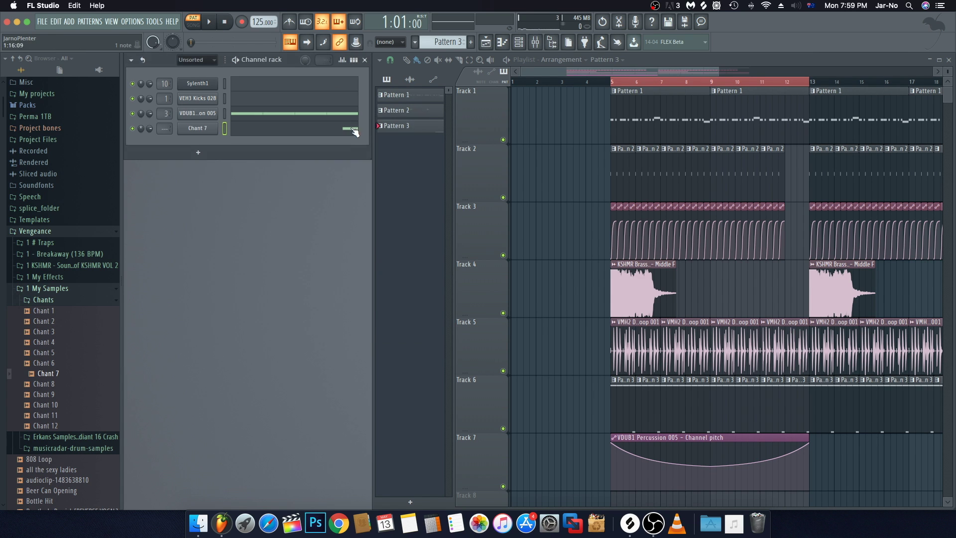
Step: Play Pattern 3 from the Chant 7 piano roll to check the timing of the C4 note
left_click(327, 129)
key("ctrl+Up")
left_click(296, 352)
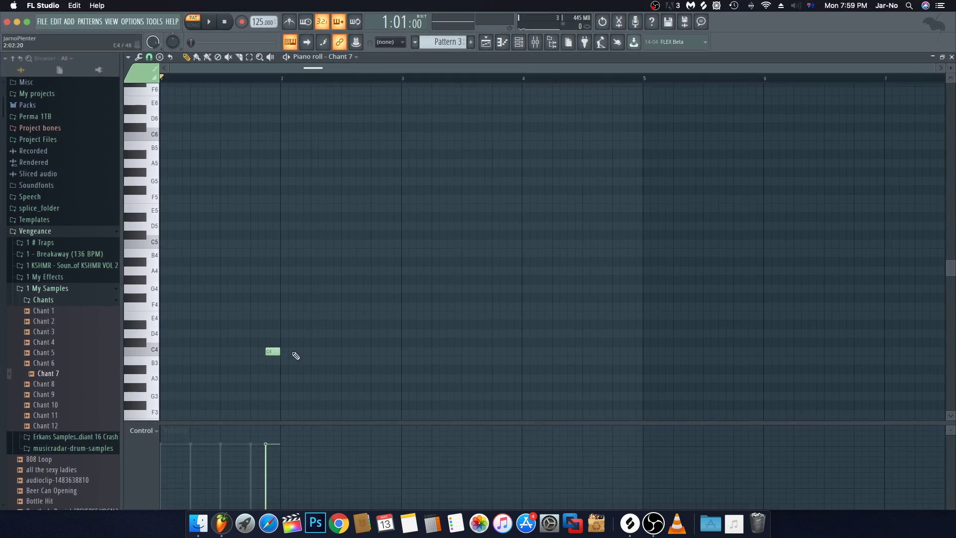
left_click(275, 351)
key("space")
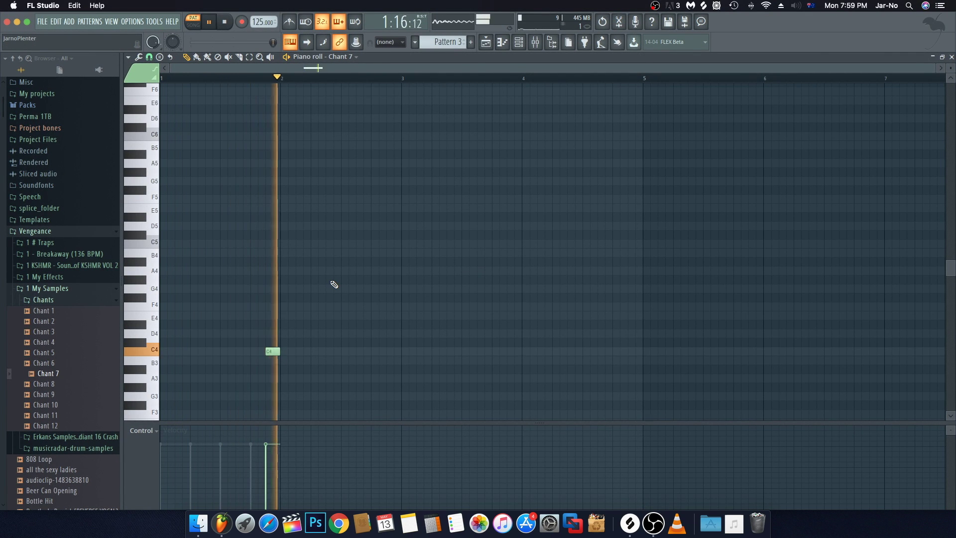
key("F7")
key("space")
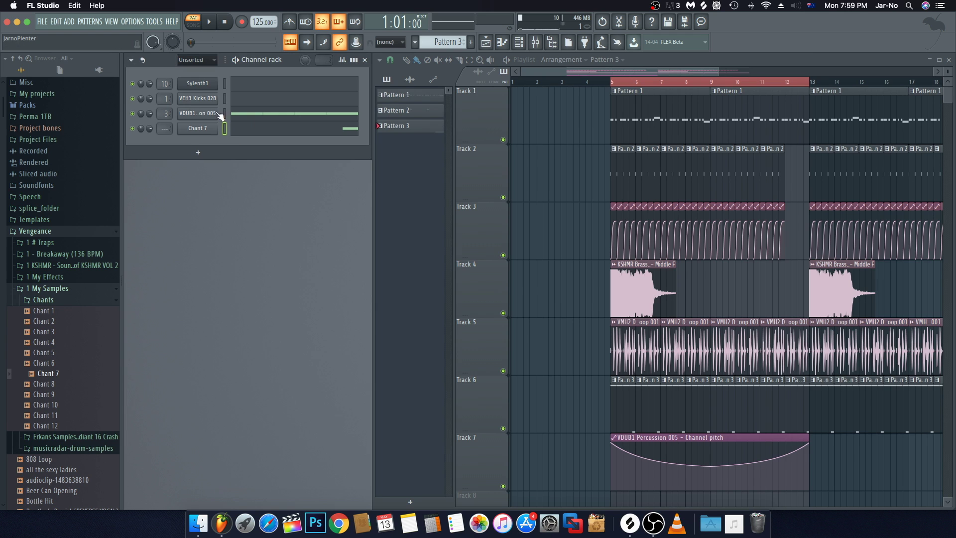
Step: Nudge the Chant 7 C4 note at the end of bar 1 slightly earlier, then close the piano roll
left_click(327, 133)
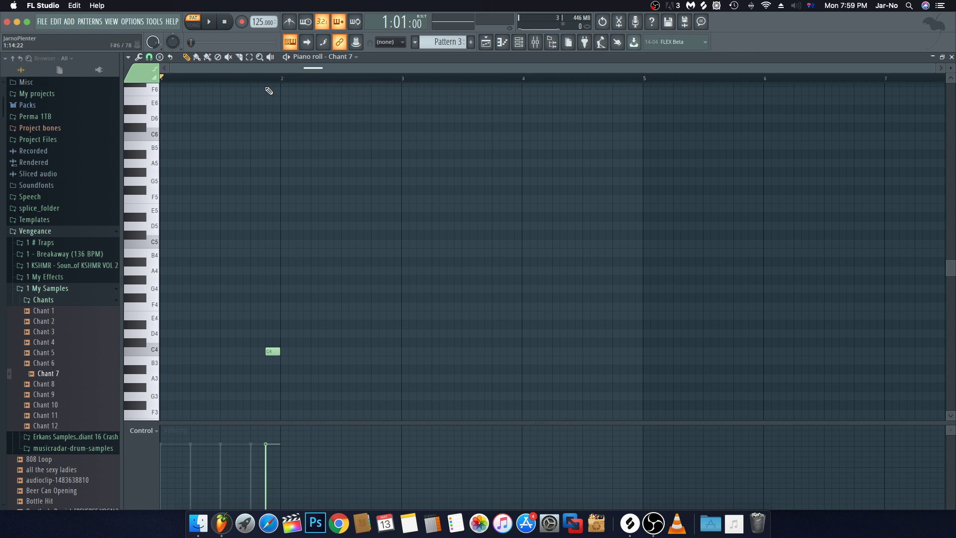
scroll(277, 82, "up", 3)
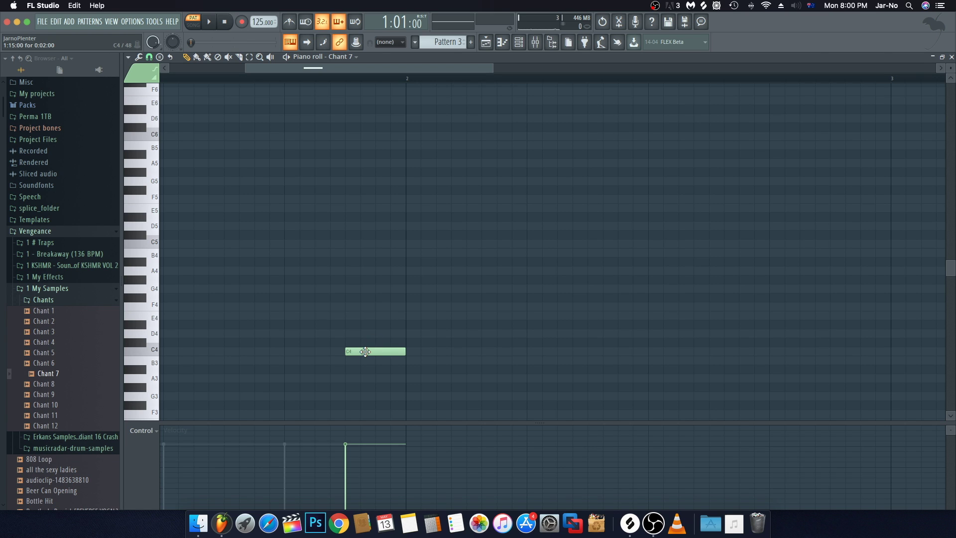
left_click(366, 351)
left_click_drag(366, 351, 359, 353)
key("Escape")
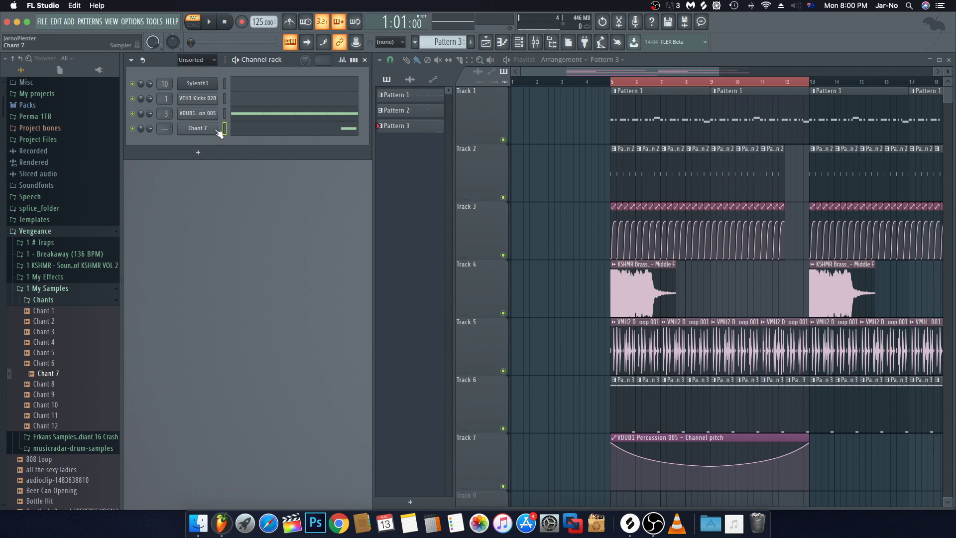
Step: Route the Chant 7 channel to mixer insert 4 and play the pattern briefly
left_click(543, 46)
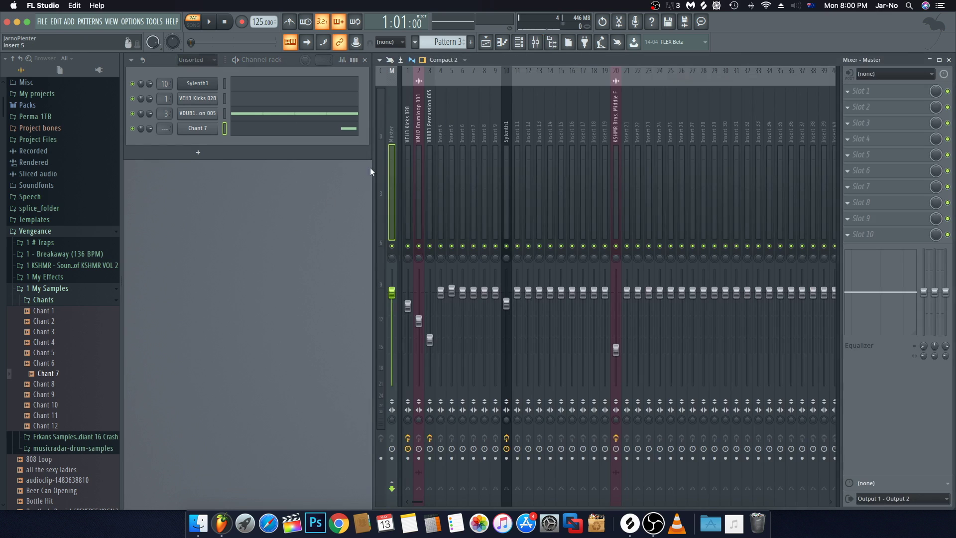
left_click(439, 177)
key("super+l")
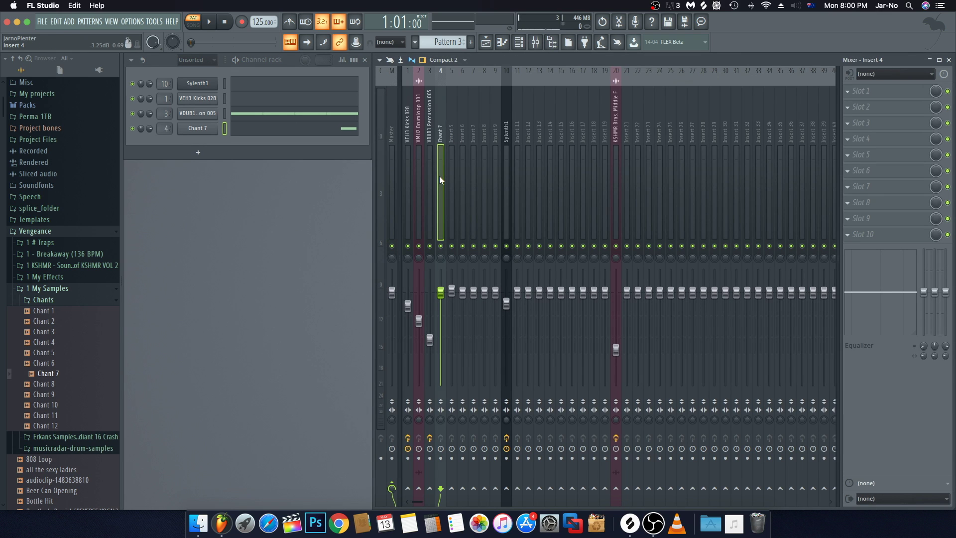
key("space")
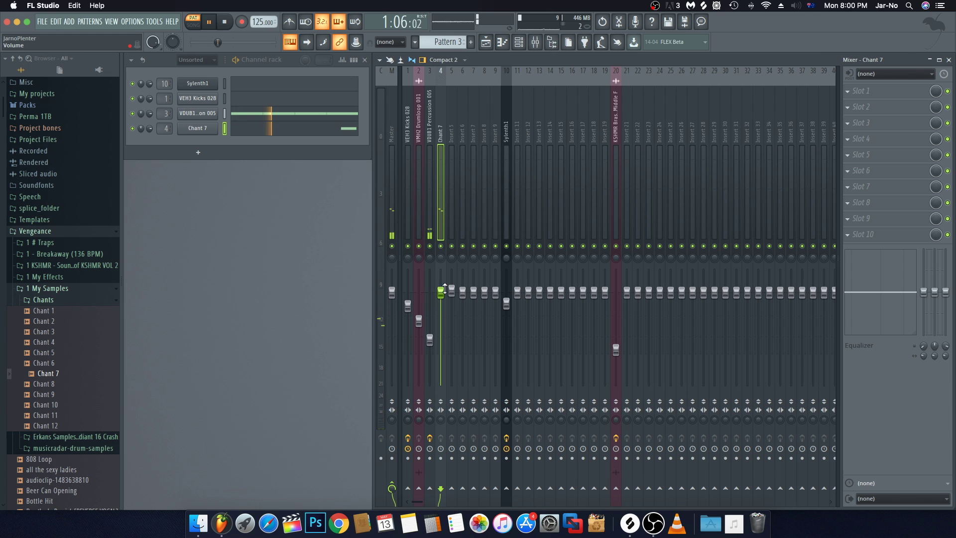
key("space")
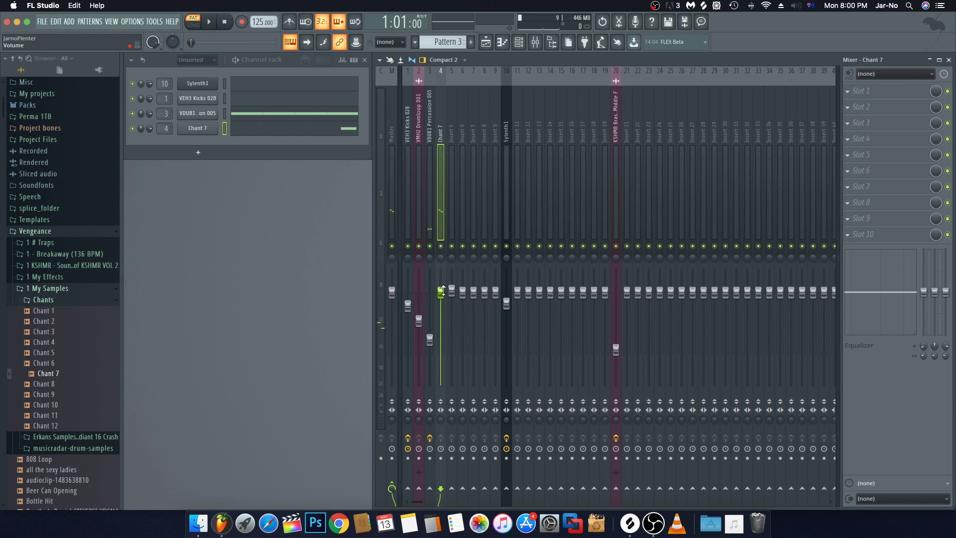
Step: Load Fruity Stereo Shaper in the first effect slot of the Chant 7 insert with the Stereoize 3 preset
left_click(858, 94)
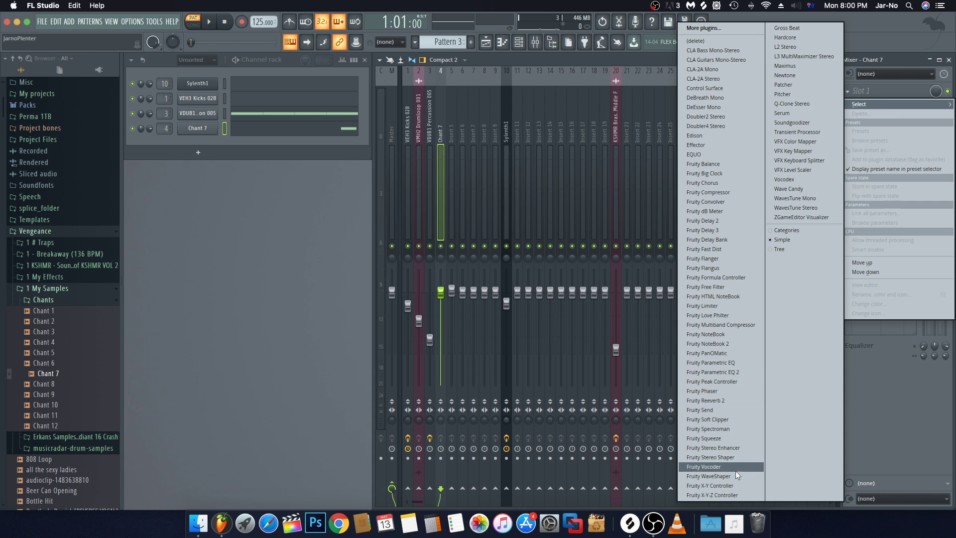
left_click(726, 458)
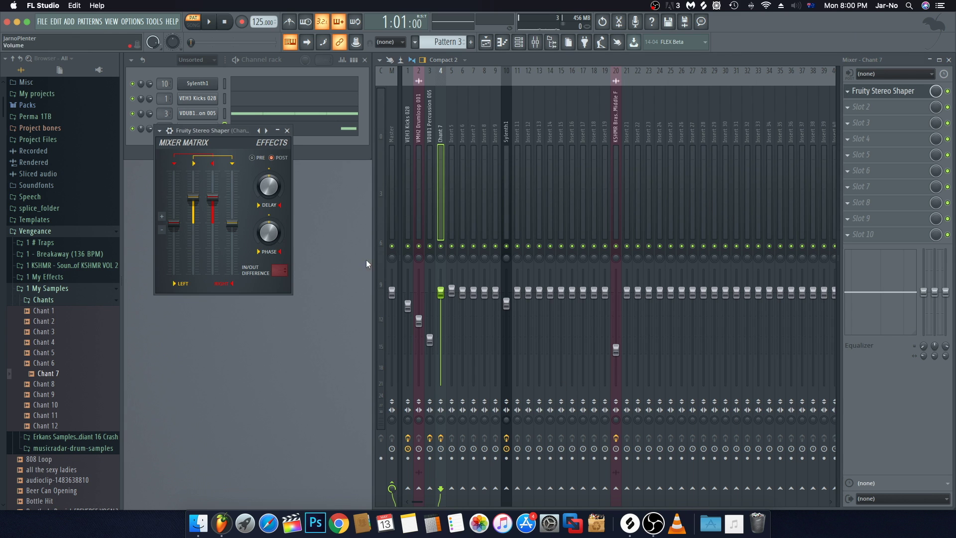
left_click(159, 130)
mouse_move(194, 170)
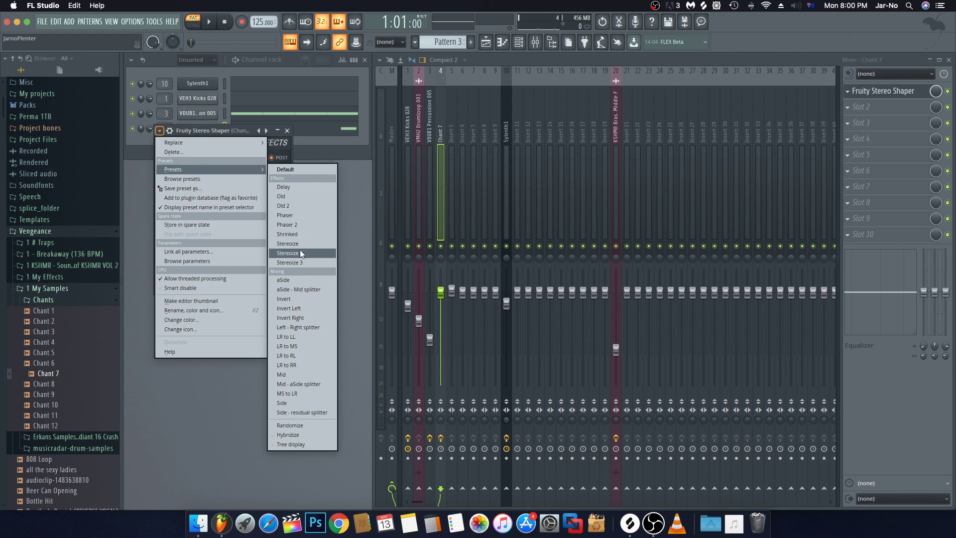
left_click(294, 262)
Step: Audition the chant with Fruity Stereo Shaper bypassed and enabled, then close the effect window
key("z")
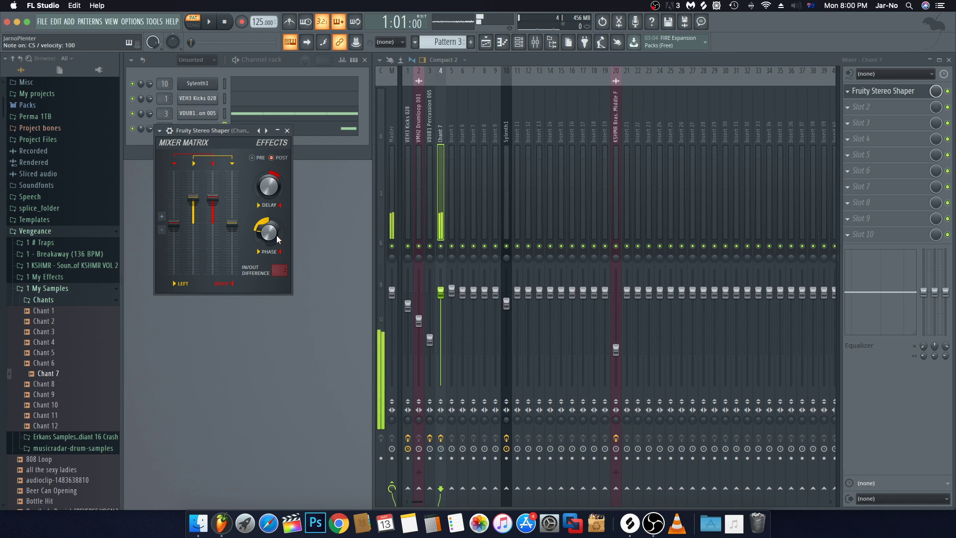
key("z")
key("z")
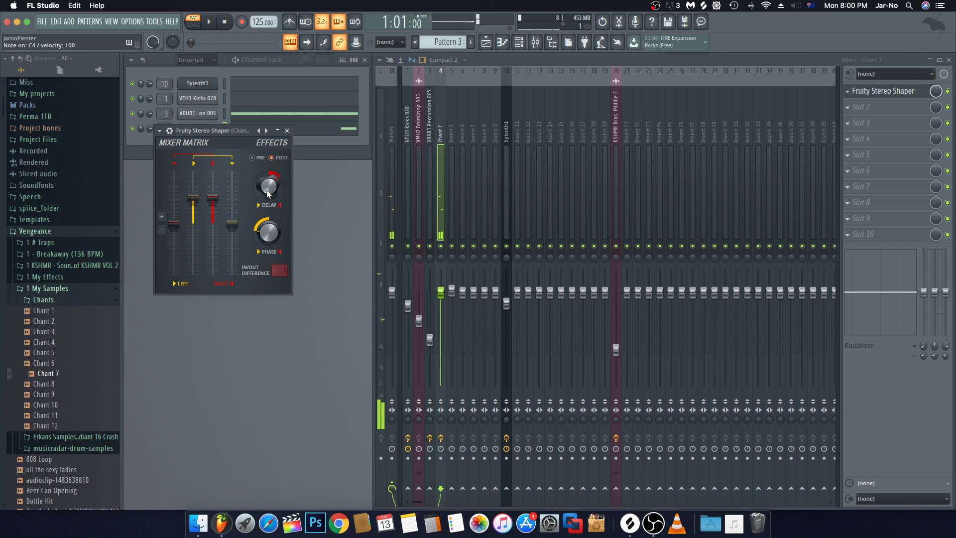
key("z")
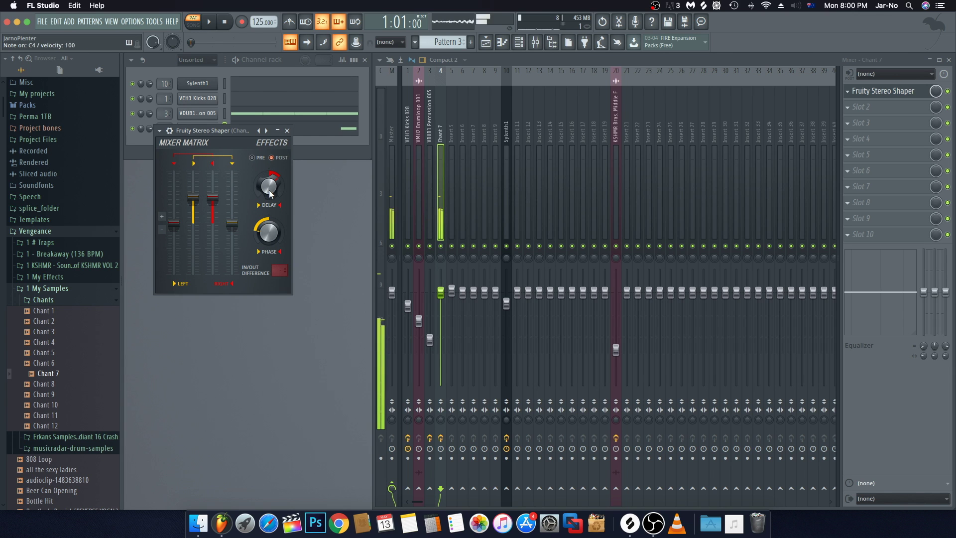
left_click(948, 91)
key("z")
left_click(949, 92)
key("z")
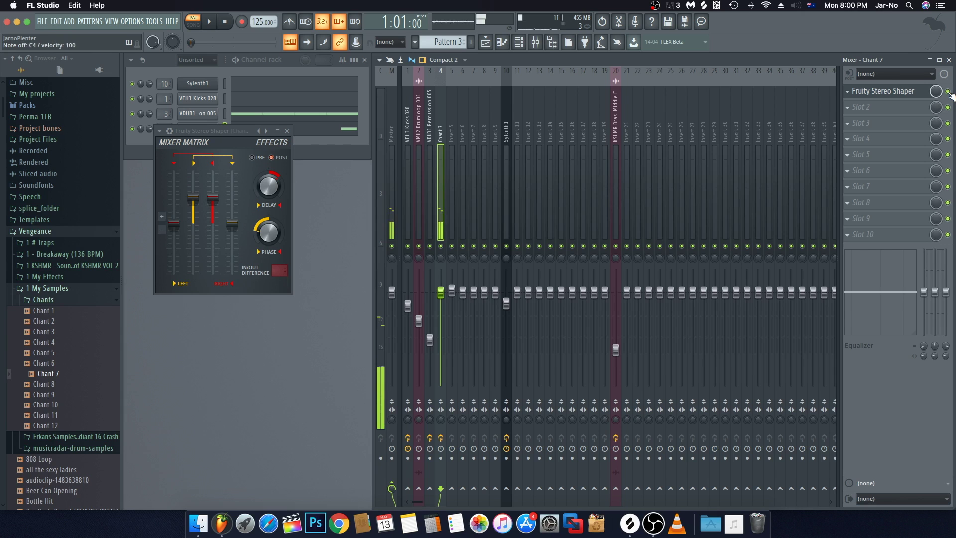
left_click(287, 130)
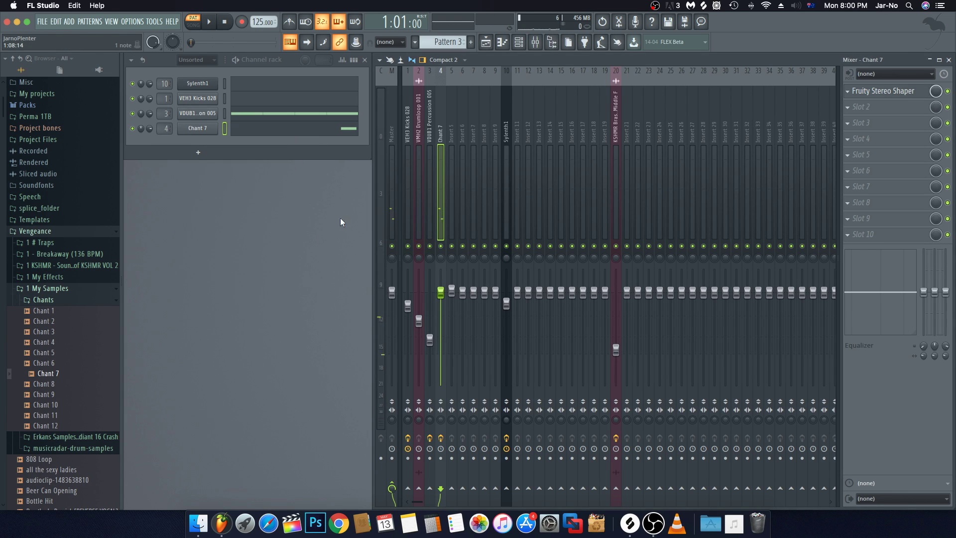
Step: Play the song from bar 5 and lower the Chant 7 mixer level to 65% (-8.6 dB)
key("F5")
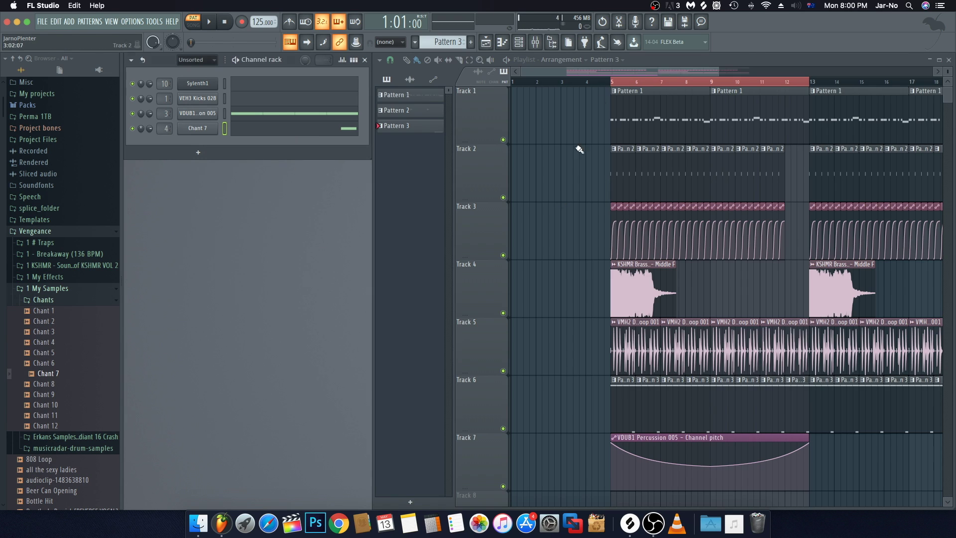
left_click(614, 83)
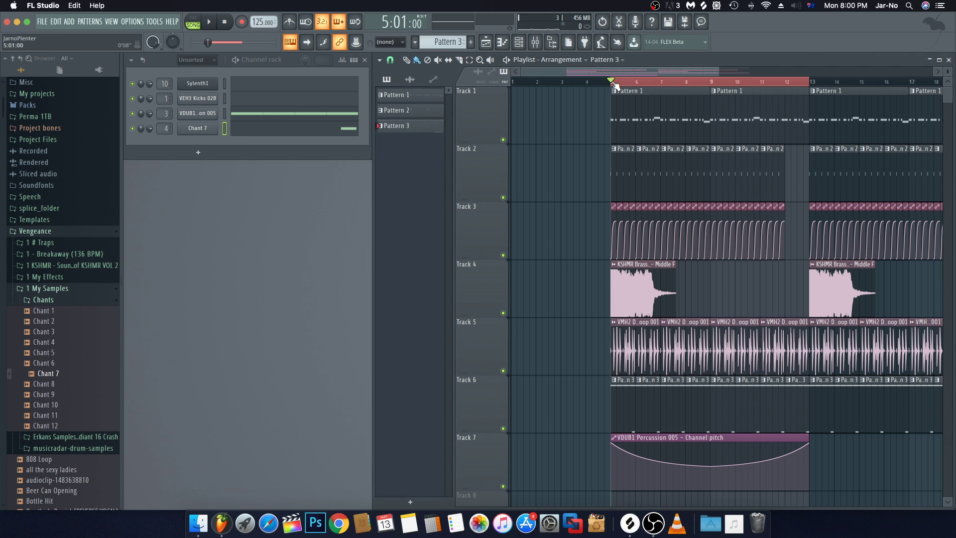
key("space")
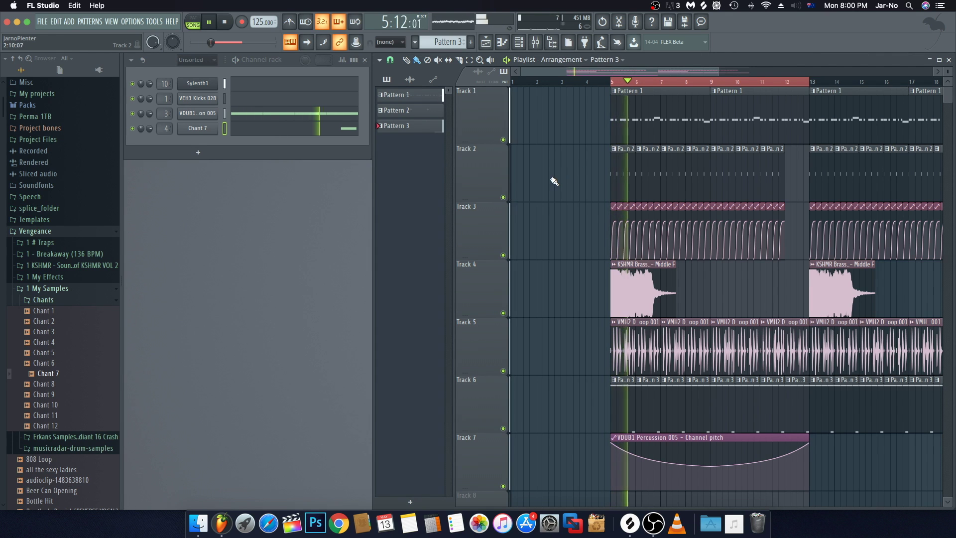
key("F9")
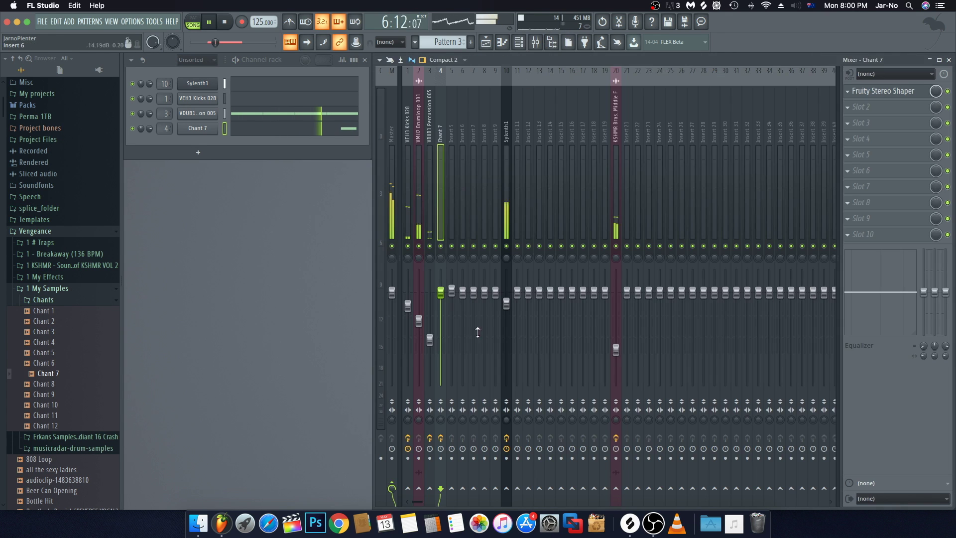
left_click_drag(440, 292, 438, 325)
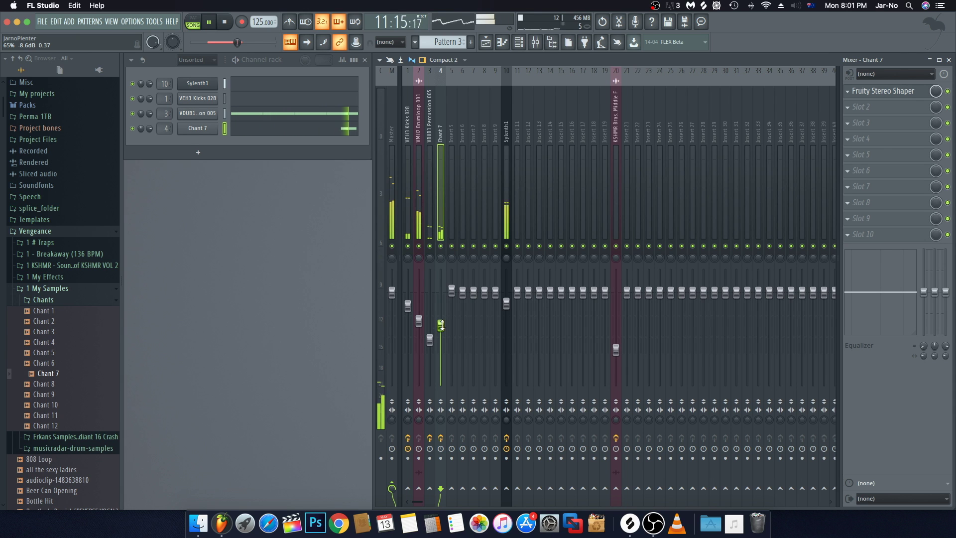
key("F5")
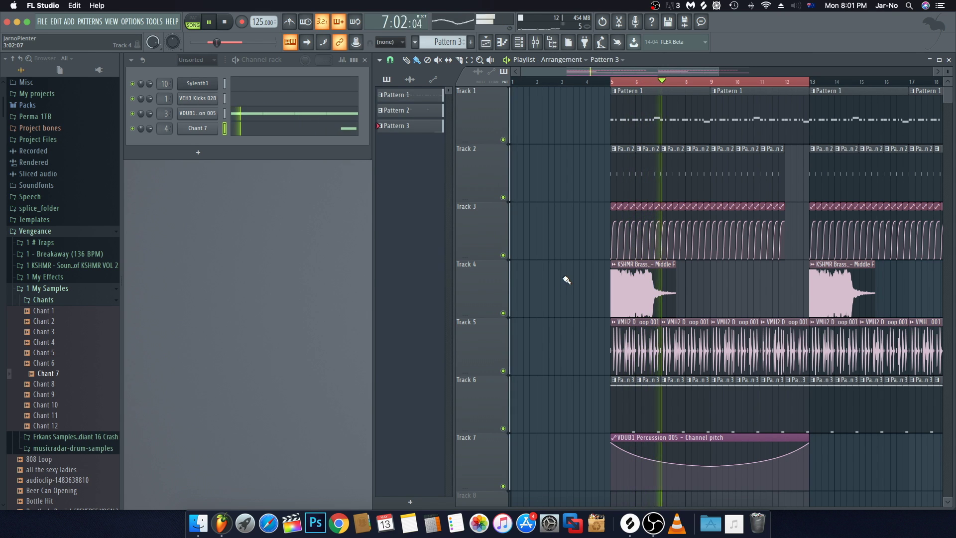
key("space")
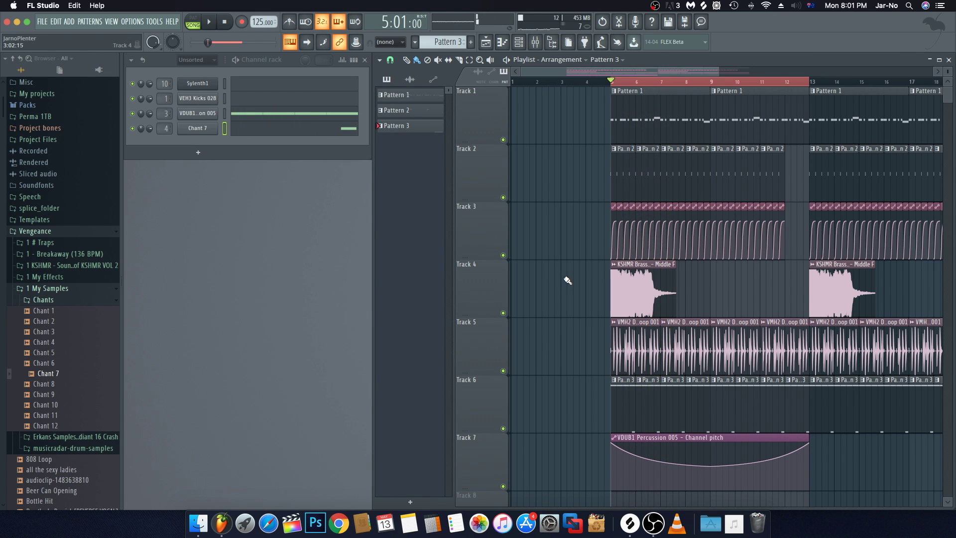
left_click(535, 42)
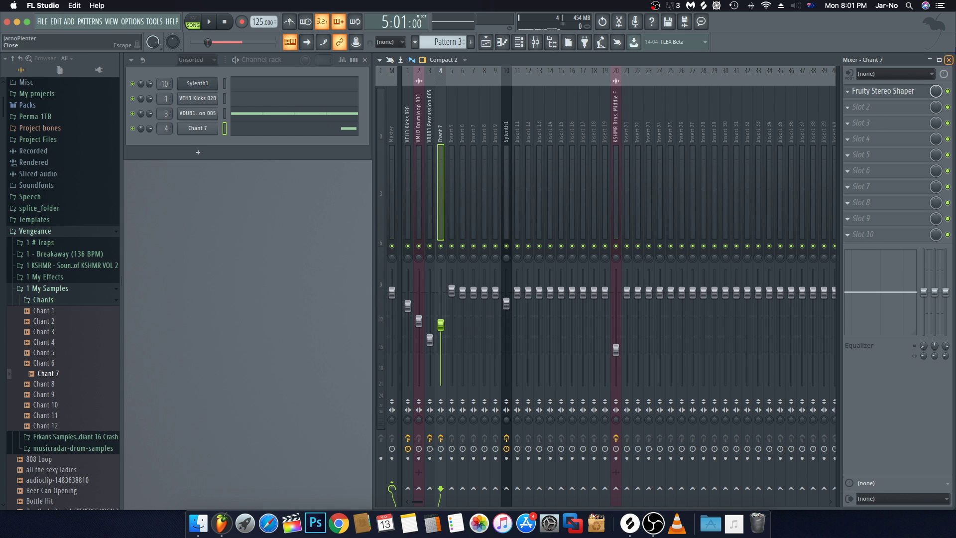
left_click(948, 59)
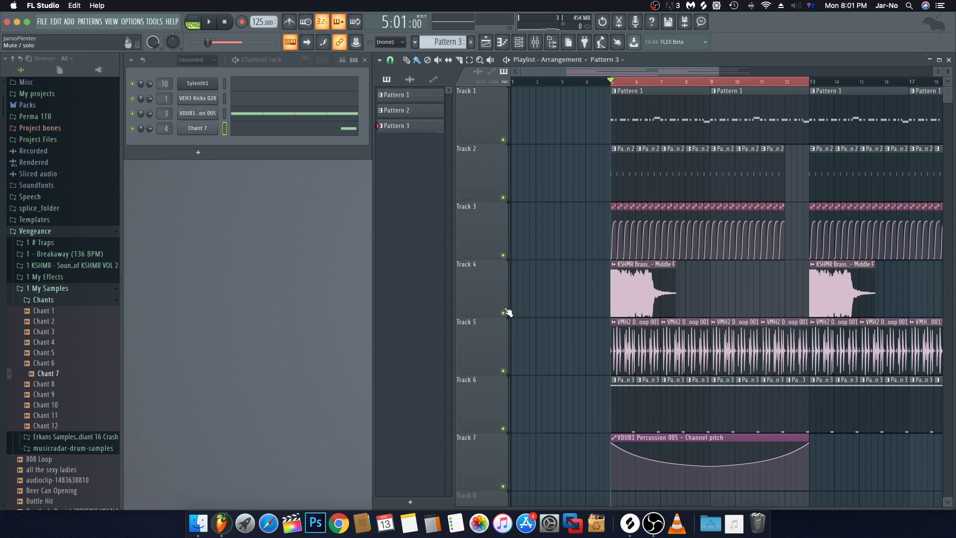
Step: Collapse 1 My Samples and expand the KSHMR VOL 2 library to the Vocals - Beds folder
left_click(70, 290)
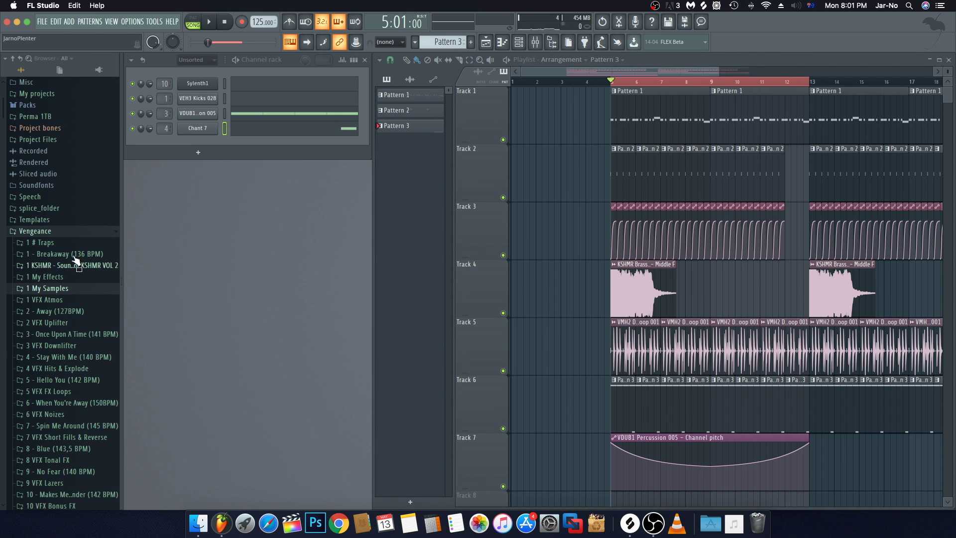
left_click(88, 265)
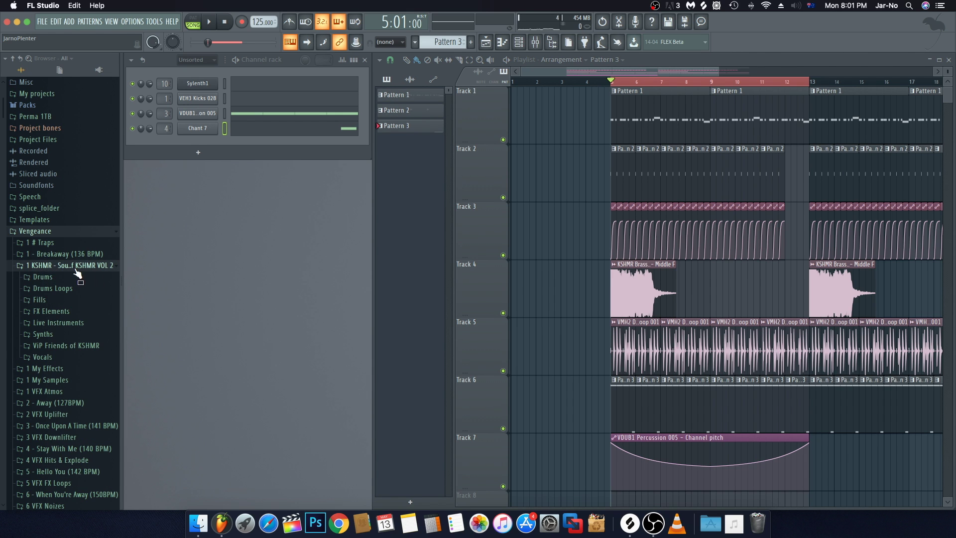
left_click(63, 312)
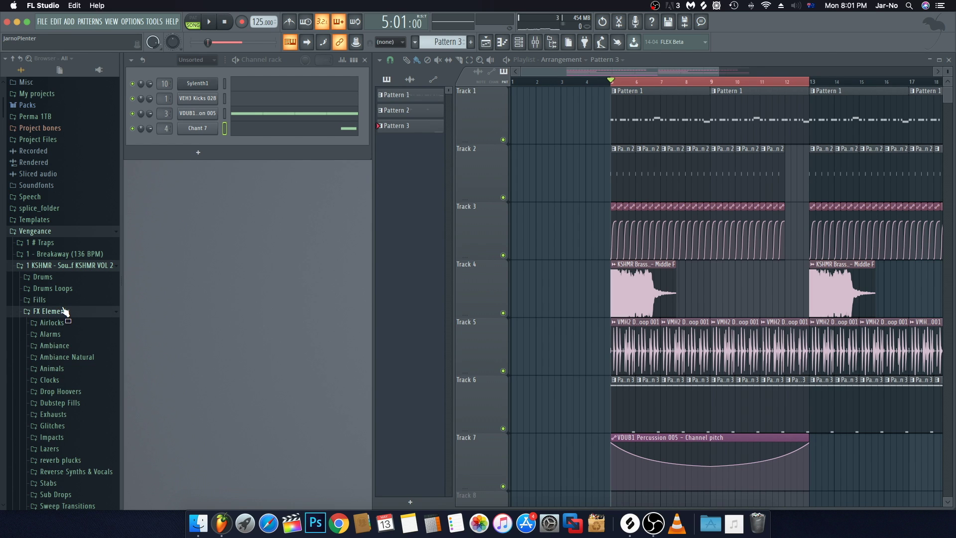
left_click(63, 311)
left_click(48, 357)
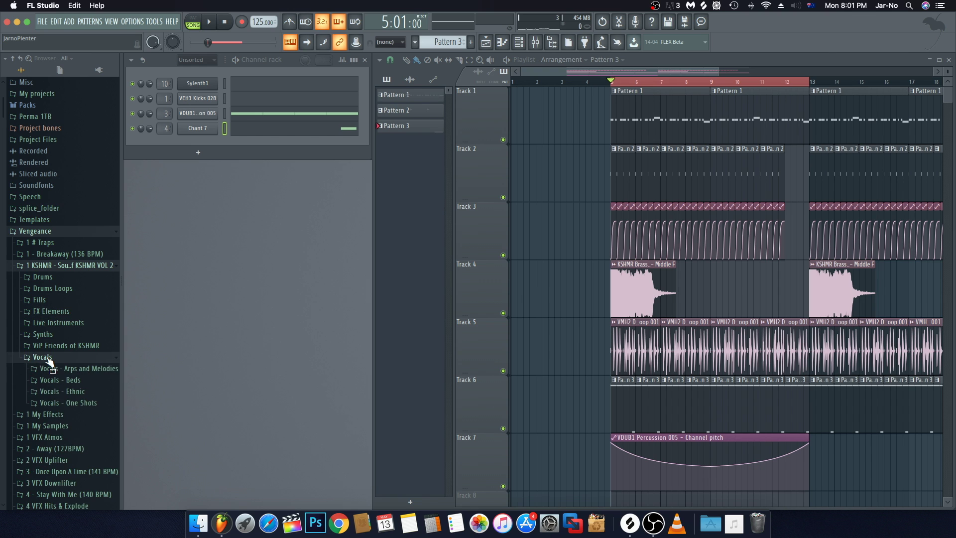
scroll(58, 369, "down", 1)
left_click(59, 363)
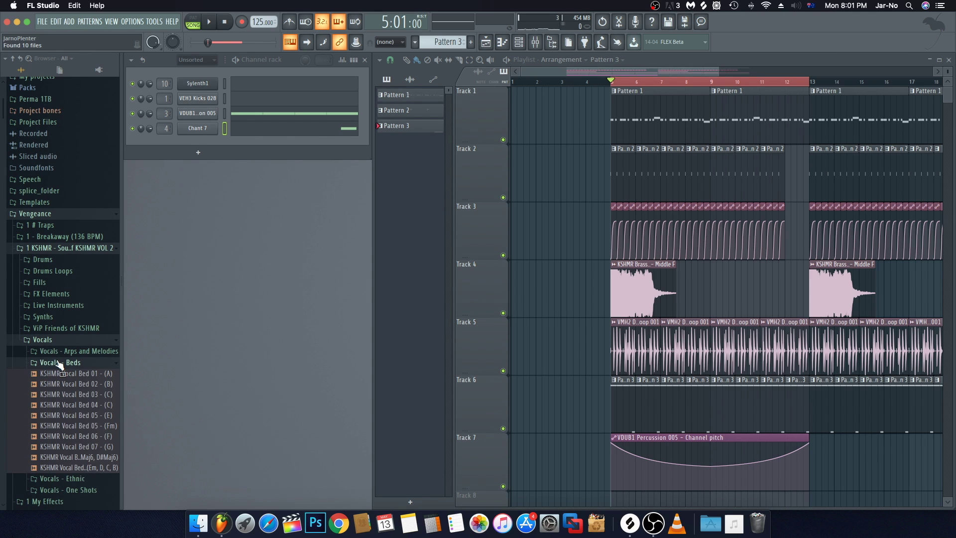
Step: Audition KSHMR Vocal Bed 01 through 04 in the Vocals - Beds folder, then replay Vocal Bed 03 - (C)
left_click(68, 375)
left_click(77, 385)
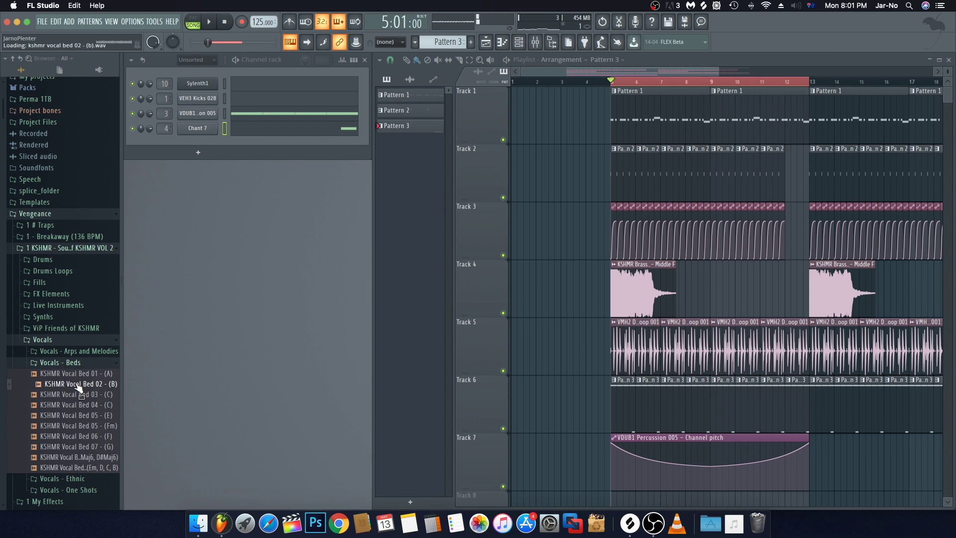
left_click(78, 395)
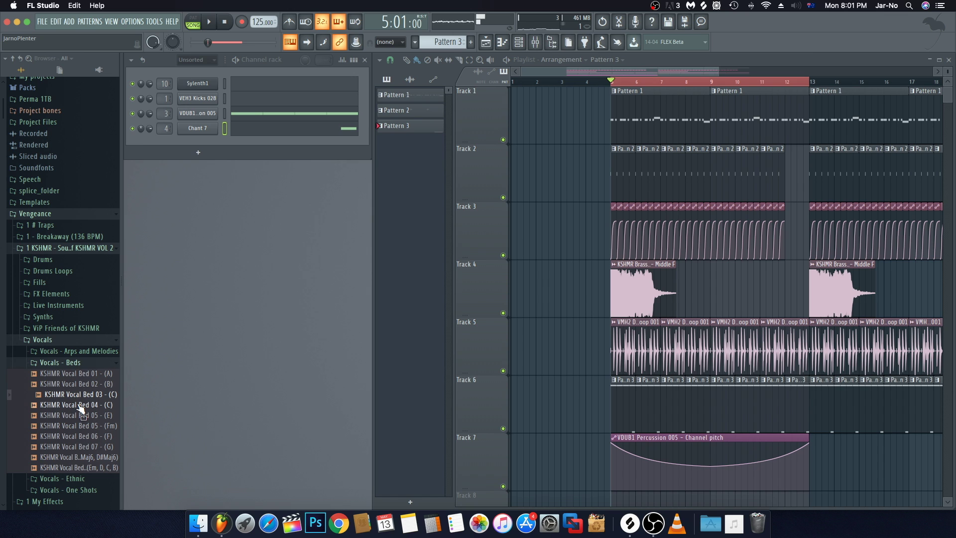
left_click(80, 406)
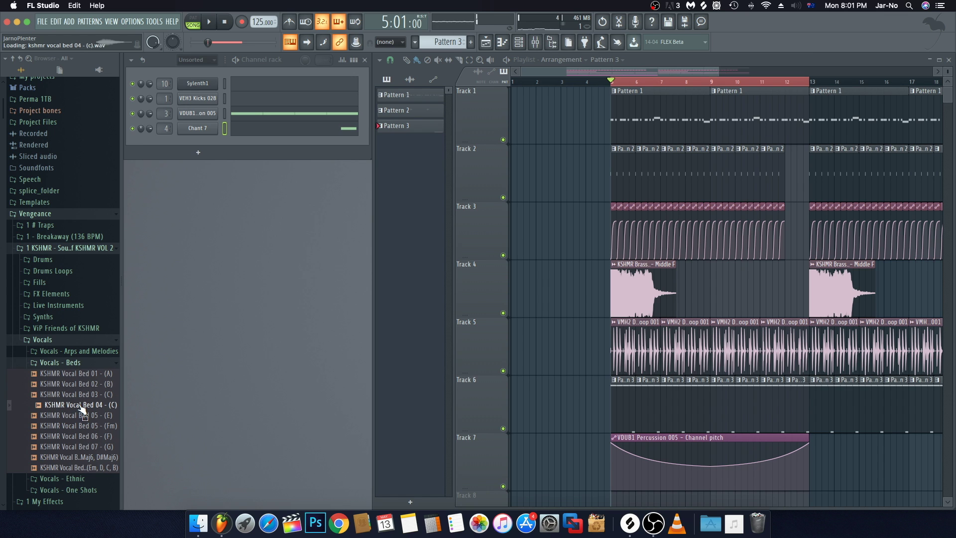
left_click(73, 395)
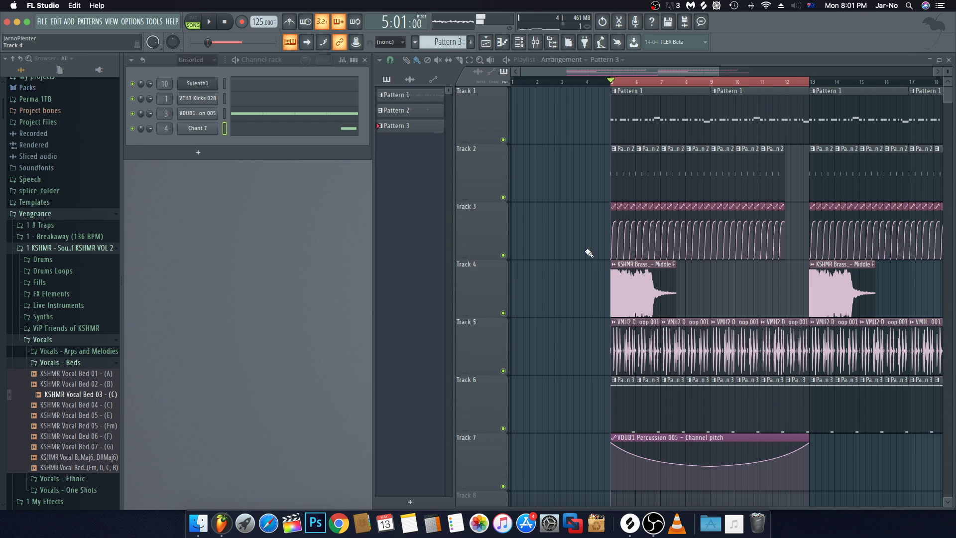
Step: Place KSHMR Vocal Bed 03 - (C) on Track 8 of the playlist and align its start with bar 5
scroll(613, 249, "down", 4)
left_click_drag(99, 401, 559, 355)
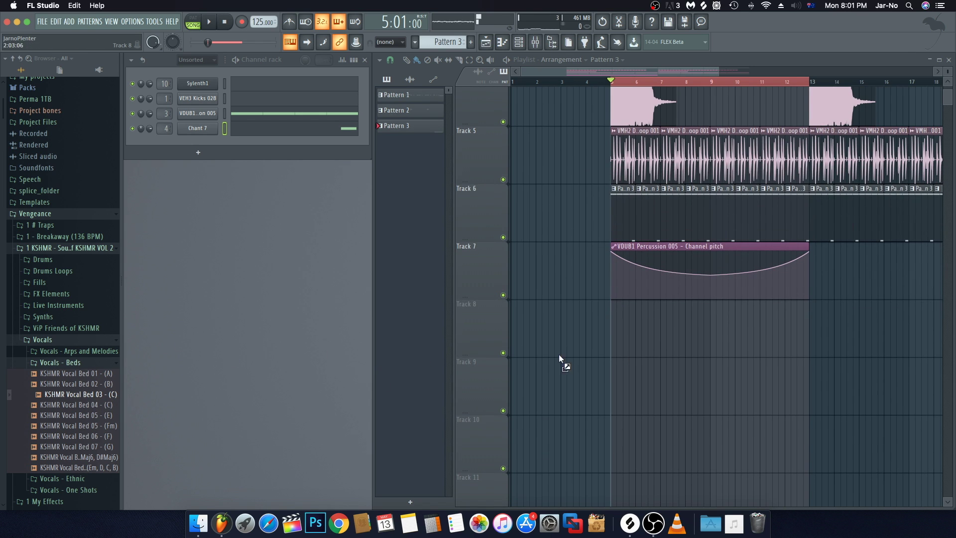
left_click_drag(616, 333, 613, 329)
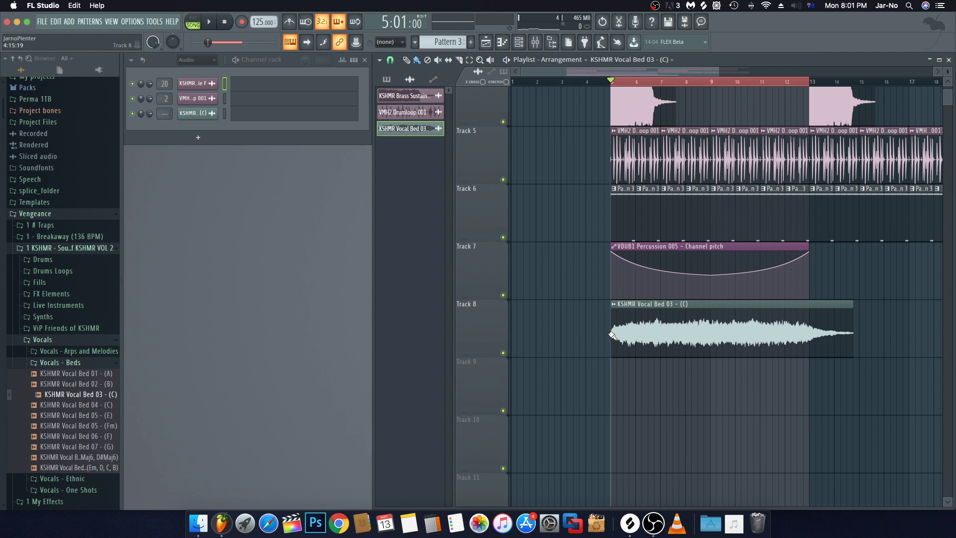
mouse_move(613, 335)
left_mouse_down()
mouse_move(662, 337)
mouse_move(611, 331)
left_mouse_up()
Step: Cut the Track 8 vocal bed down to its section between bars 7 and 9 and repeat that piece across bars 5 to 13
left_click_drag(668, 329, 660, 357)
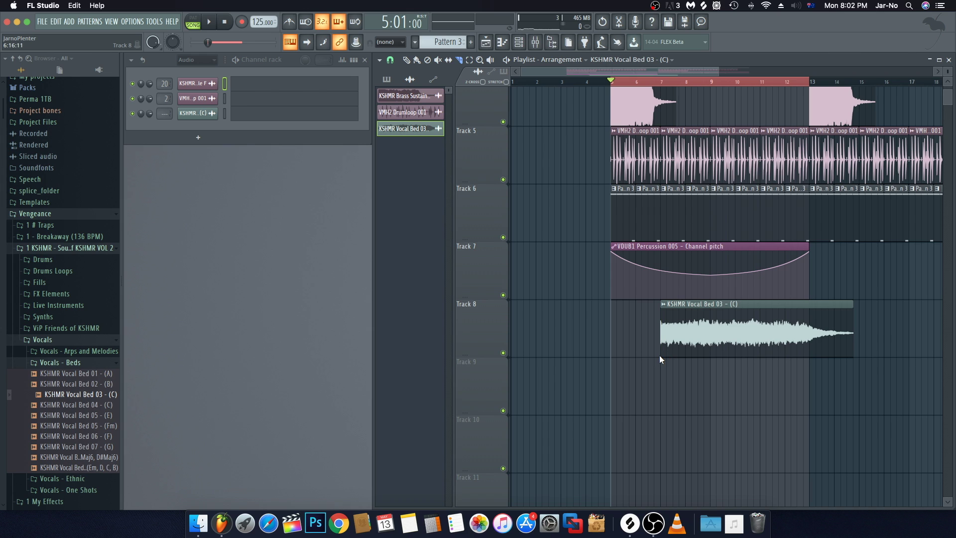
left_click_drag(710, 306, 711, 360)
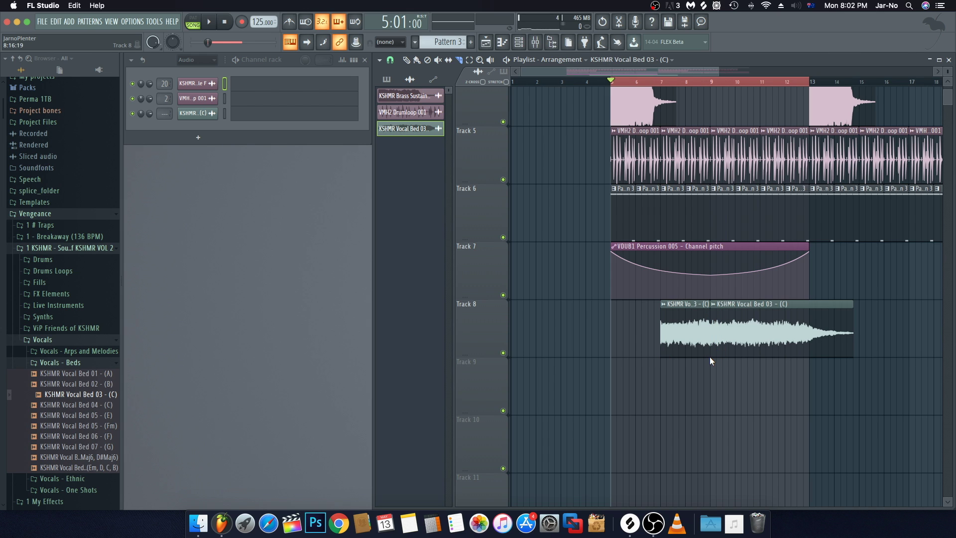
left_click(734, 340)
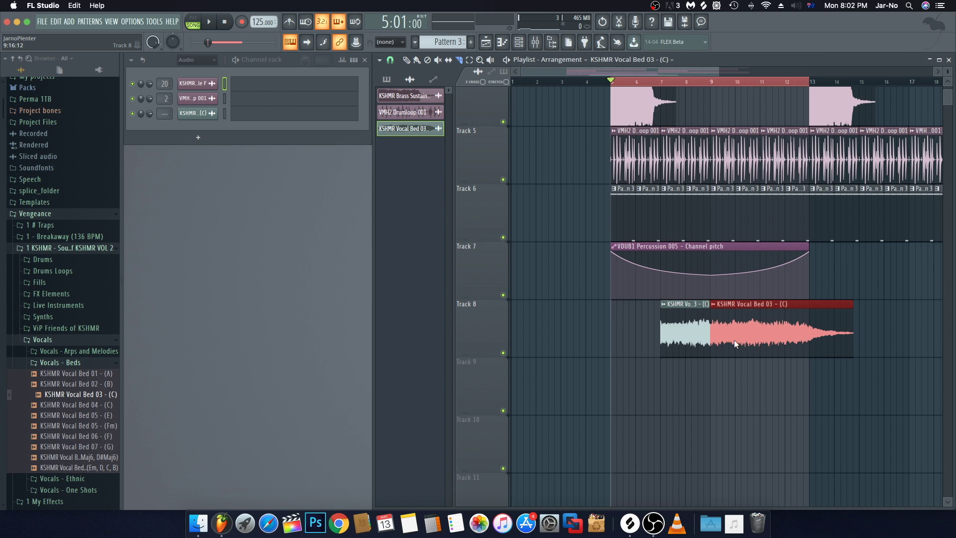
key("Delete")
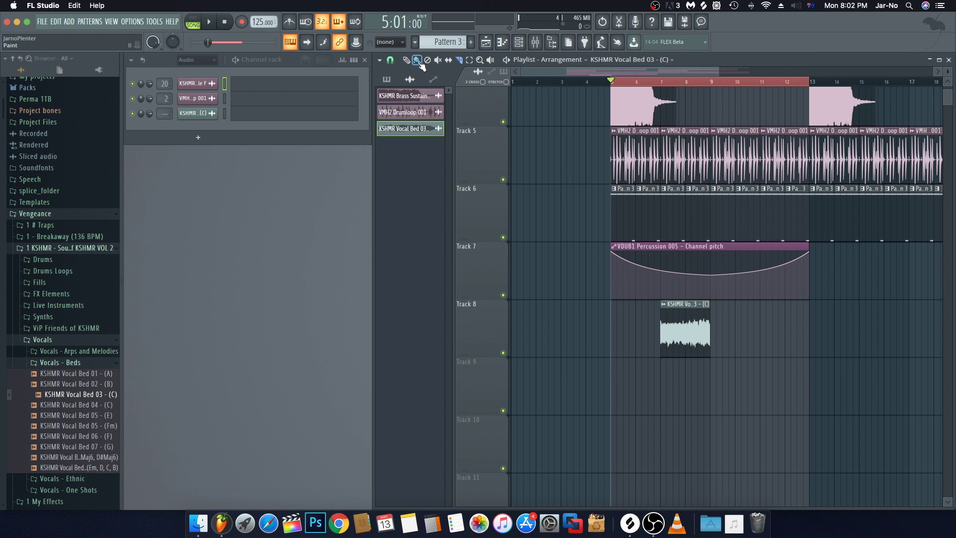
mouse_move(678, 325)
left_mouse_down()
mouse_move(629, 325)
mouse_move(777, 329)
left_mouse_up()
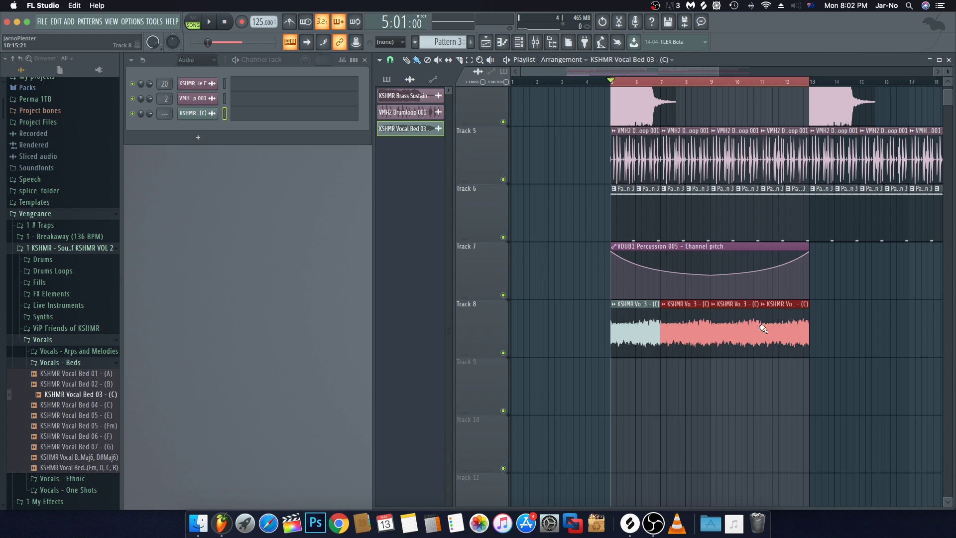
Step: Set the vocal bed sample's declicking mode to Generic (bleeding), check the setting, and collapse all browser folders
double_click(619, 326)
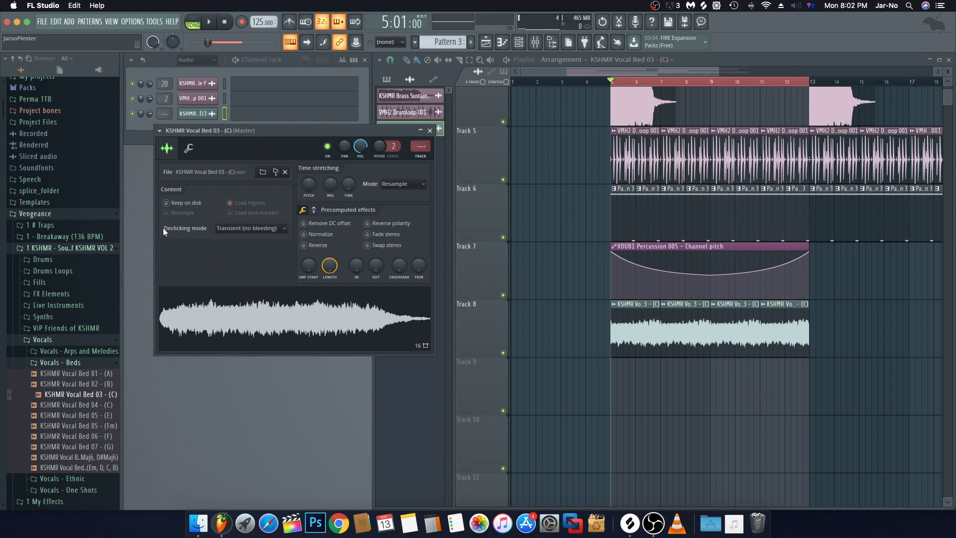
left_click(227, 229)
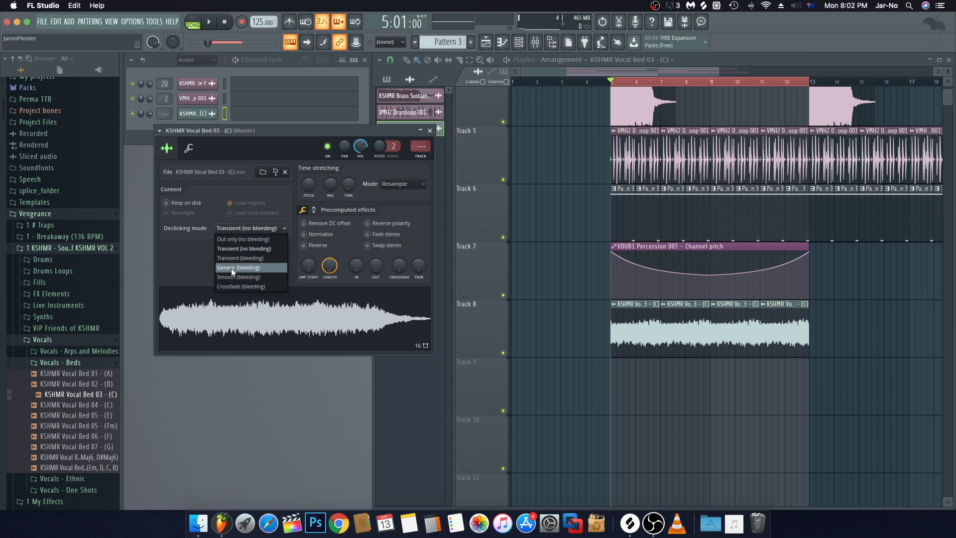
left_click(232, 268)
left_click(430, 131)
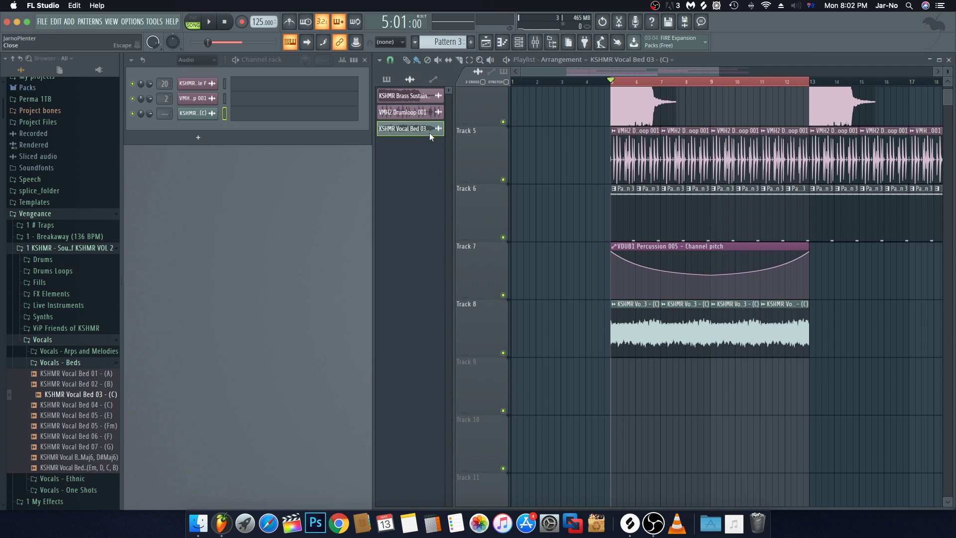
double_click(643, 337)
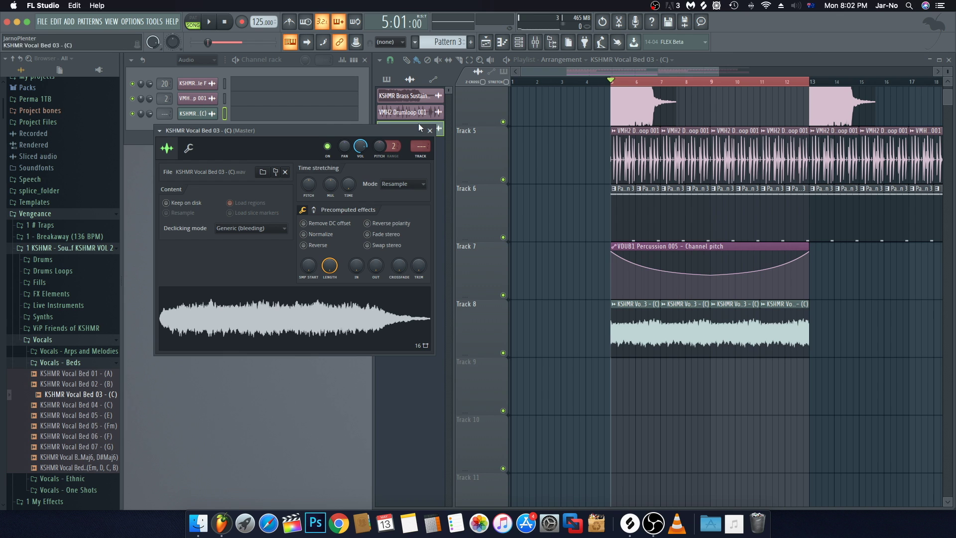
left_click(429, 130)
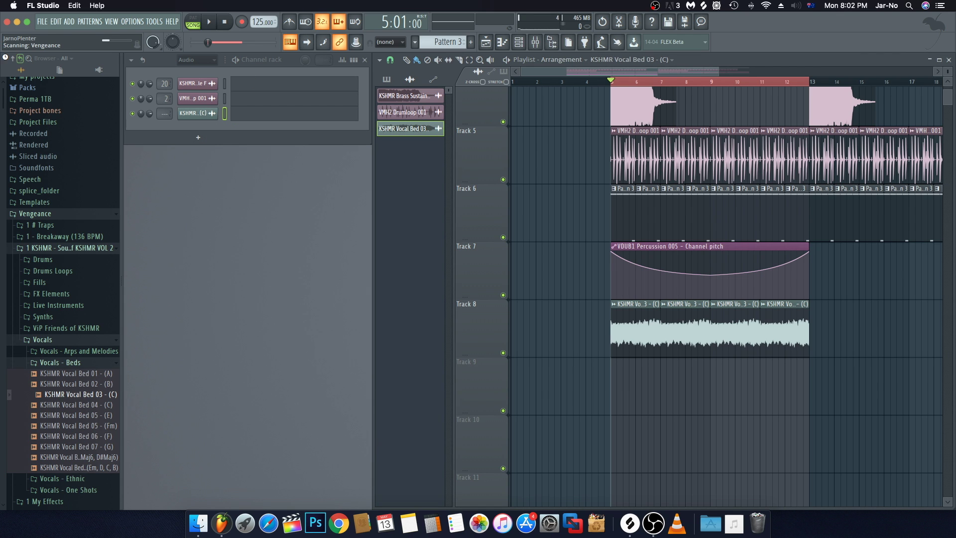
left_click(5, 58)
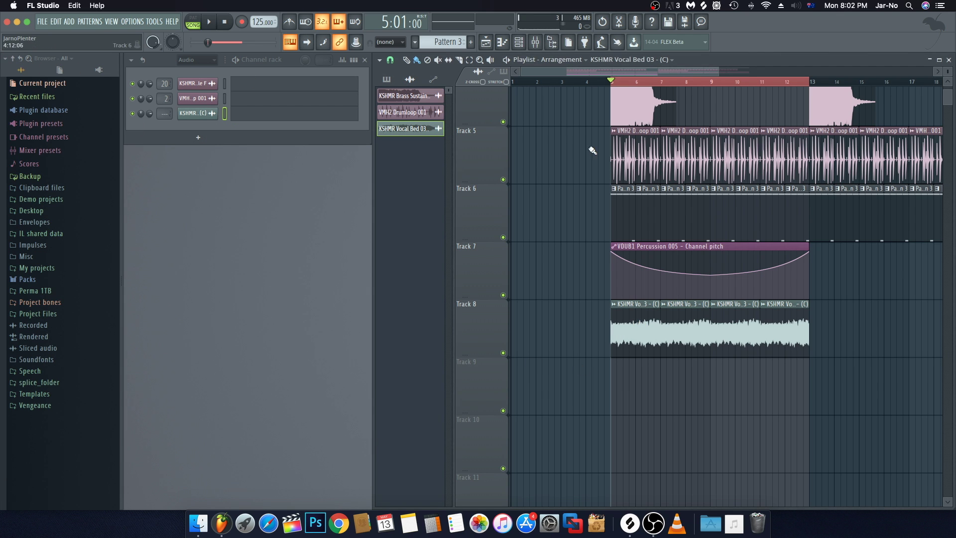
Step: Route the KSHMR Vocal Bed 03 channel to mixer insert 21 and lower its fader slightly below the KSHMR Brass insert's fader
left_click(536, 44)
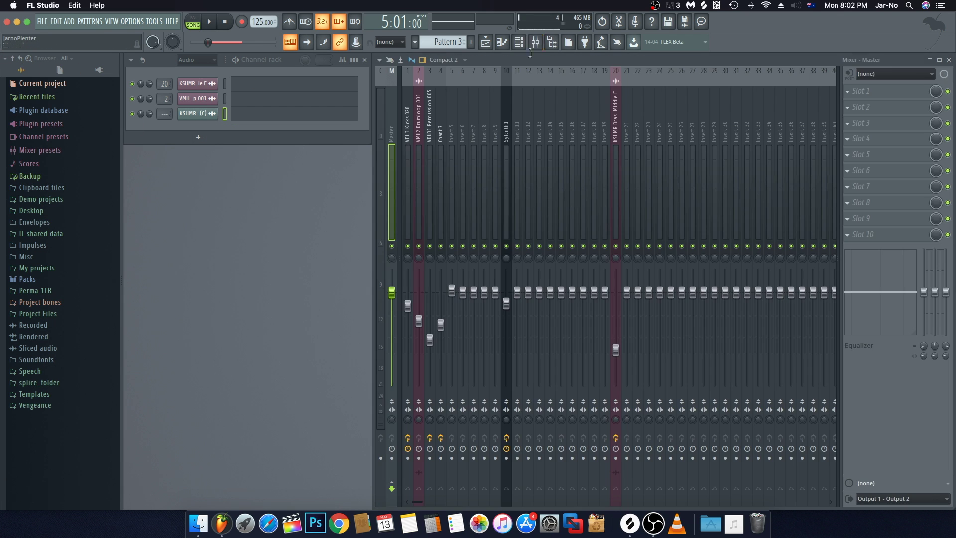
left_click(631, 179)
key("ctrl+l")
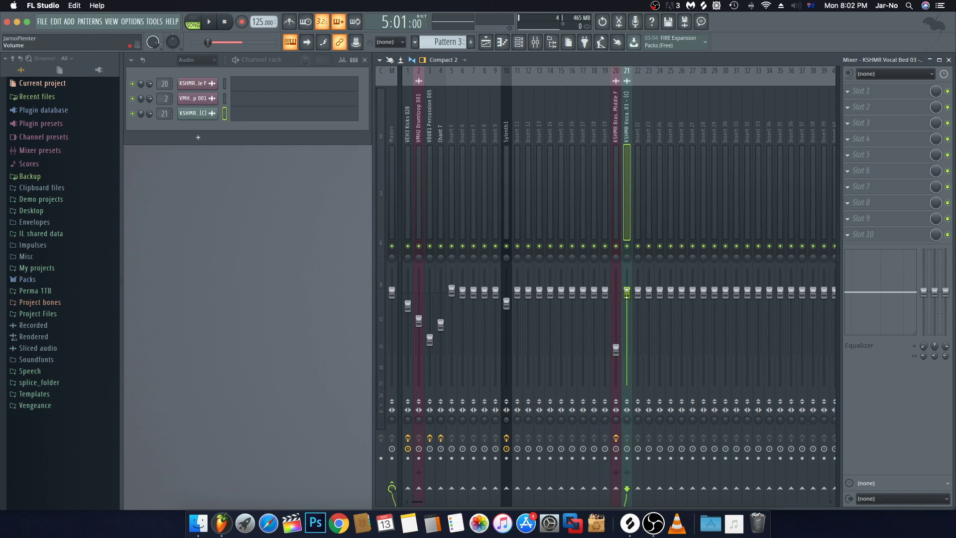
left_click_drag(627, 292, 627, 353)
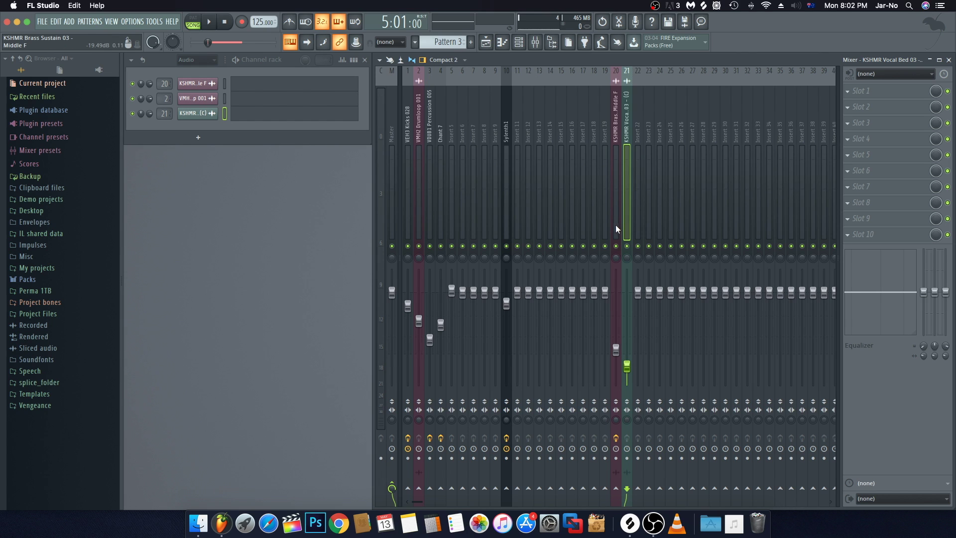
Step: Play the song from bar 5 with the brass insert muted, comparing the mix with the vocal bed insert muted and unmuted
key("space")
left_click(616, 246)
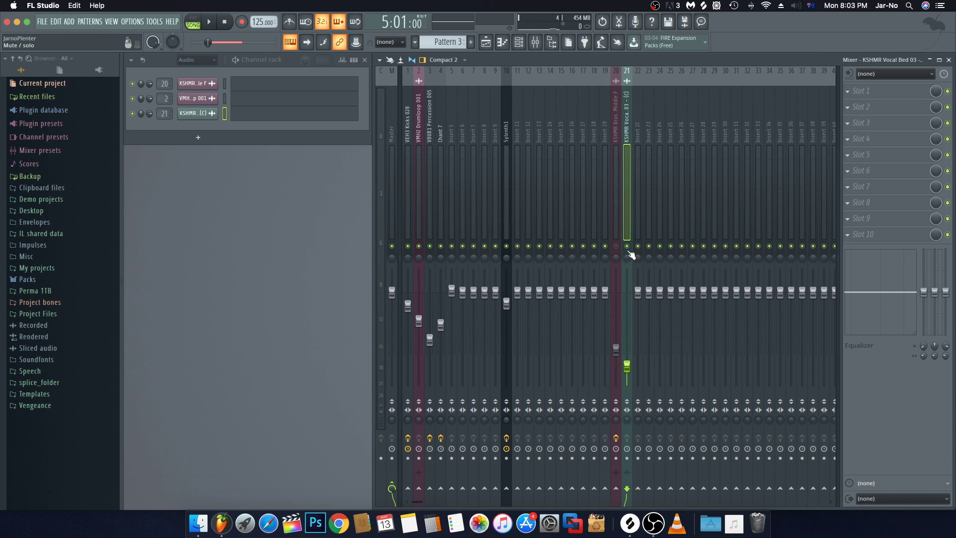
left_click(628, 246)
key("space")
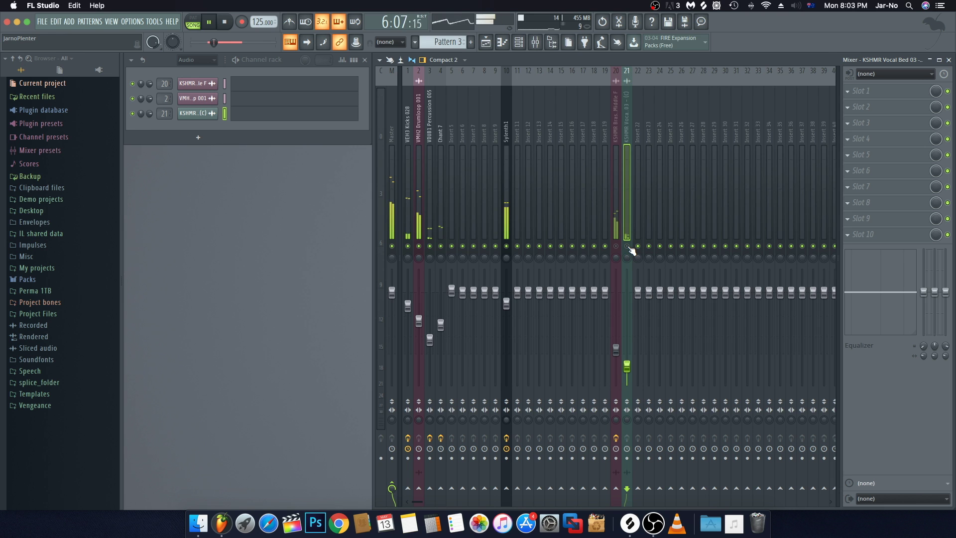
key("space")
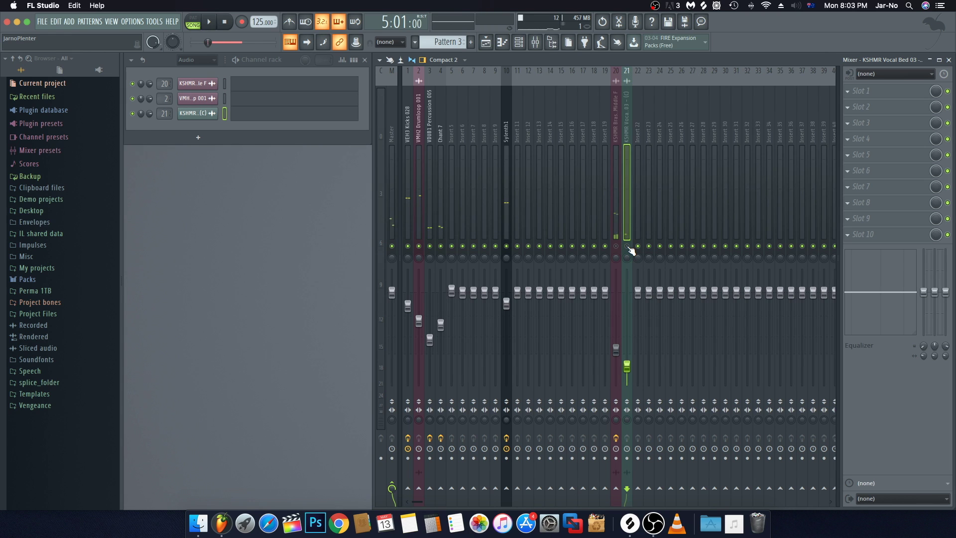
key("space")
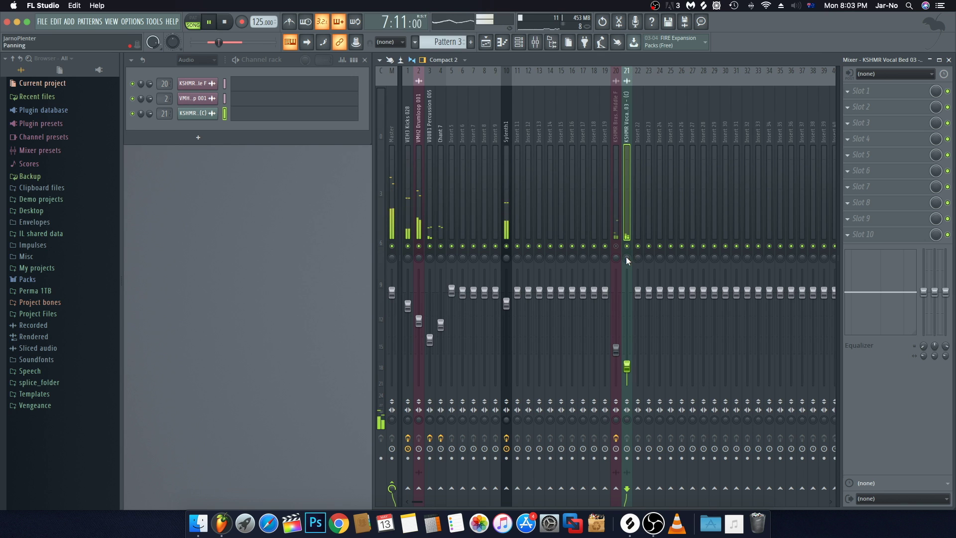
key("space")
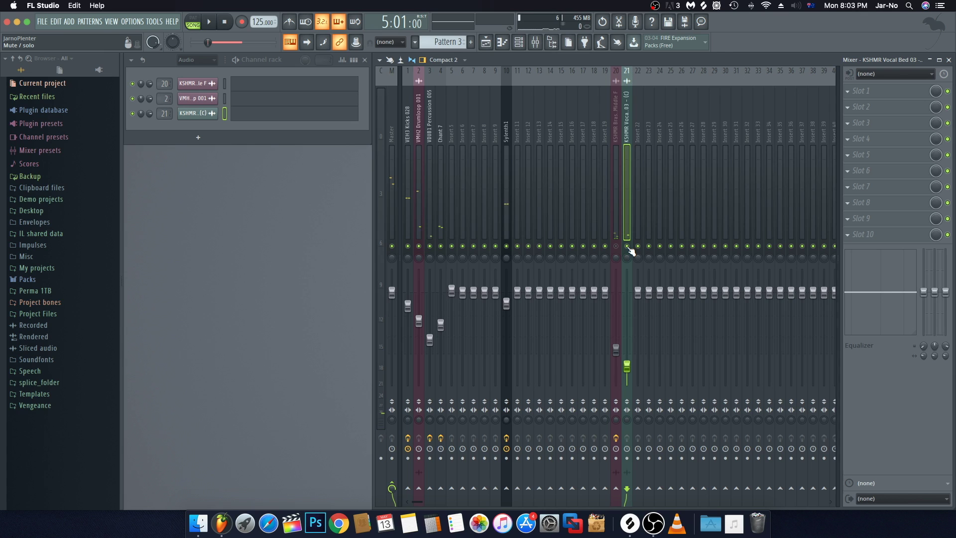
right_click(628, 247)
right_click(628, 247)
Step: Review the playlist arrangement from Track 1 down to the vocal bed on Track 8
key("F5")
scroll(657, 438, "up", 3)
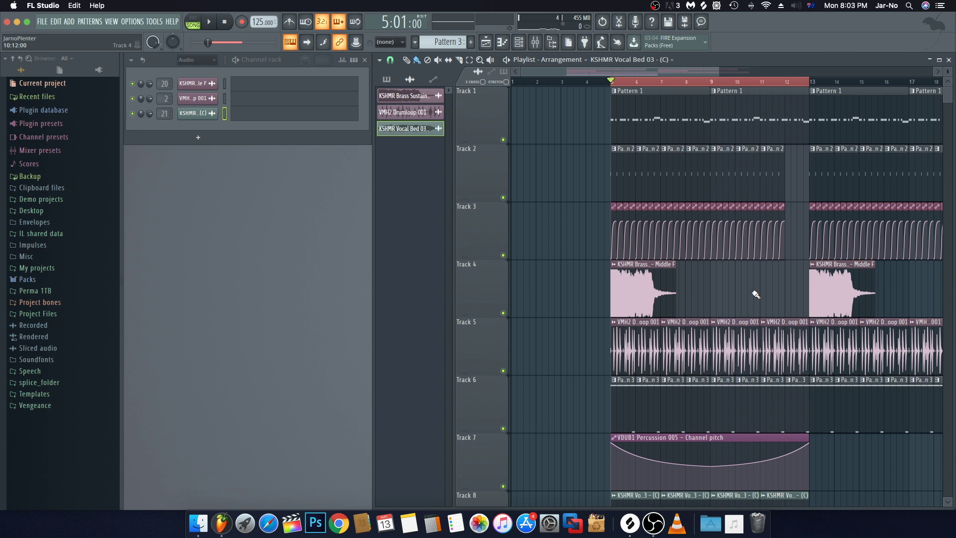
scroll(672, 249, "down", 3)
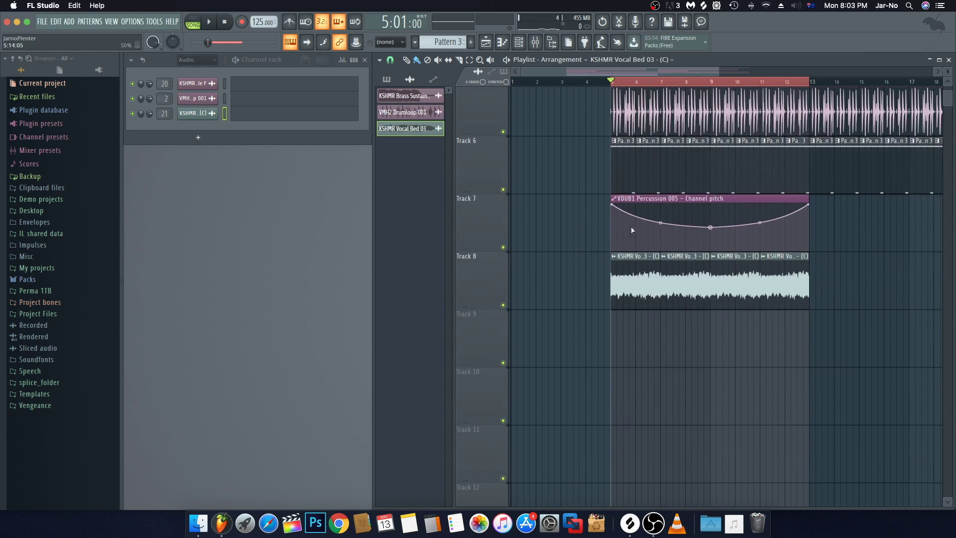
scroll(633, 301, "up", 3)
scroll(652, 252, "down", 5)
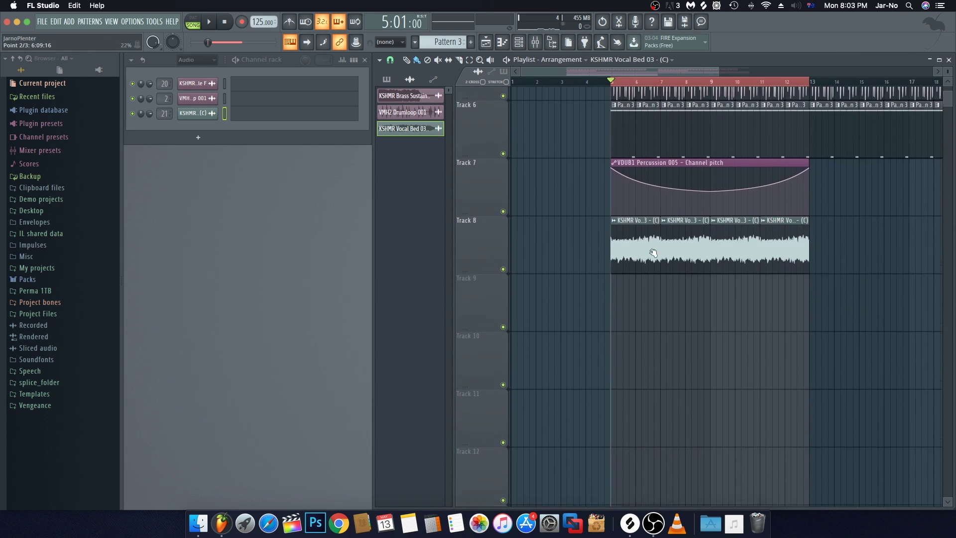
scroll(652, 250, "up", 5)
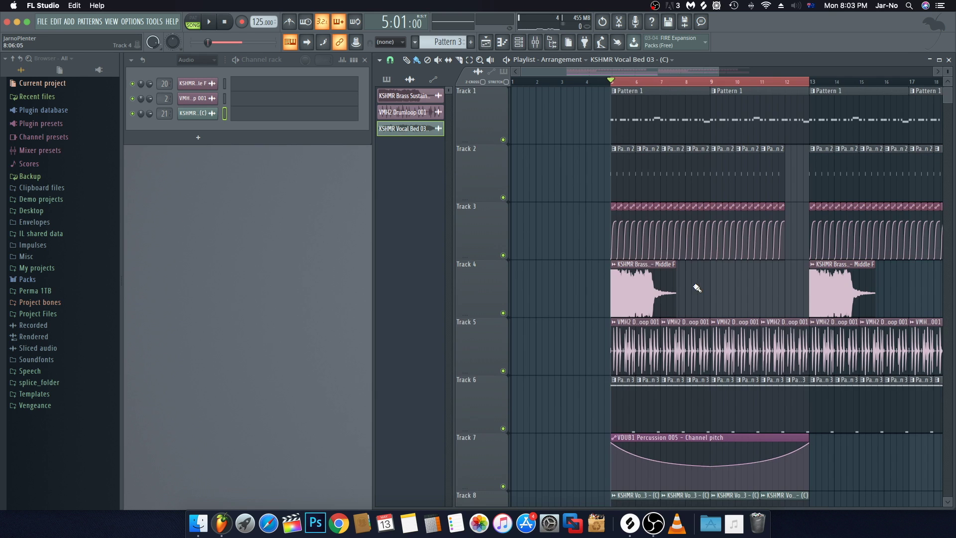
scroll(695, 283, "down", 5)
scroll(693, 284, "up", 3)
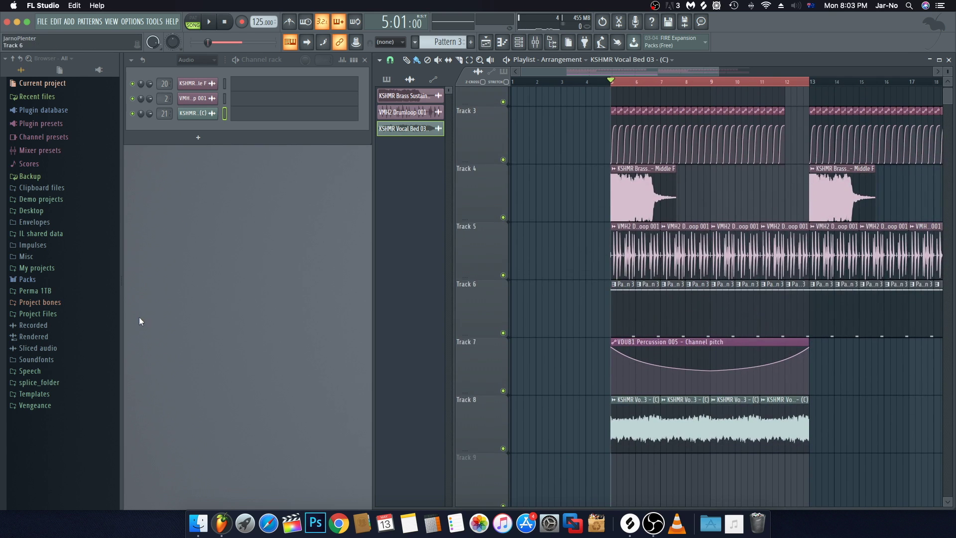
Step: Expand the Vengeance folder's KSHMR VOL 2 library to FX Elements and open the Exhausts folder
left_click(37, 405)
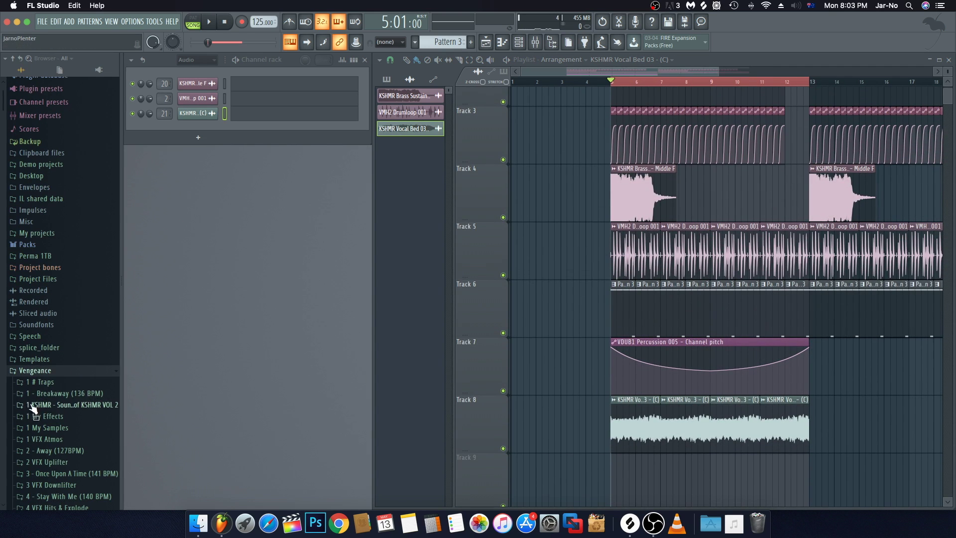
left_click(68, 405)
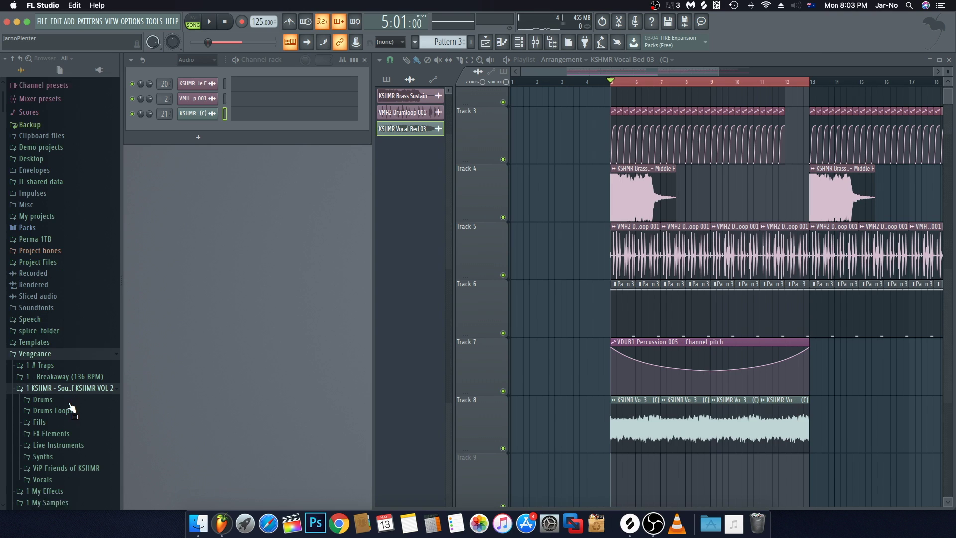
scroll(70, 408, "down", 1)
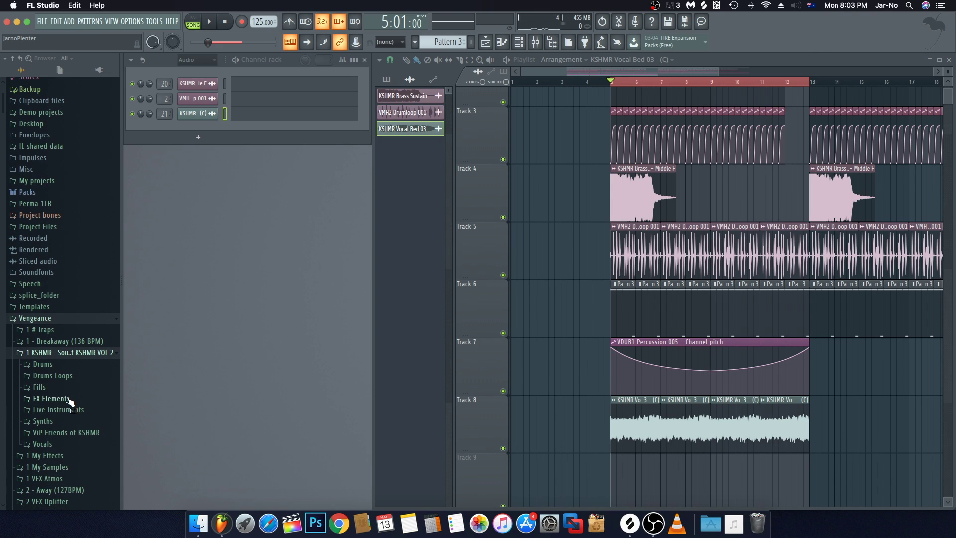
left_click(69, 398)
scroll(70, 403, "down", 7)
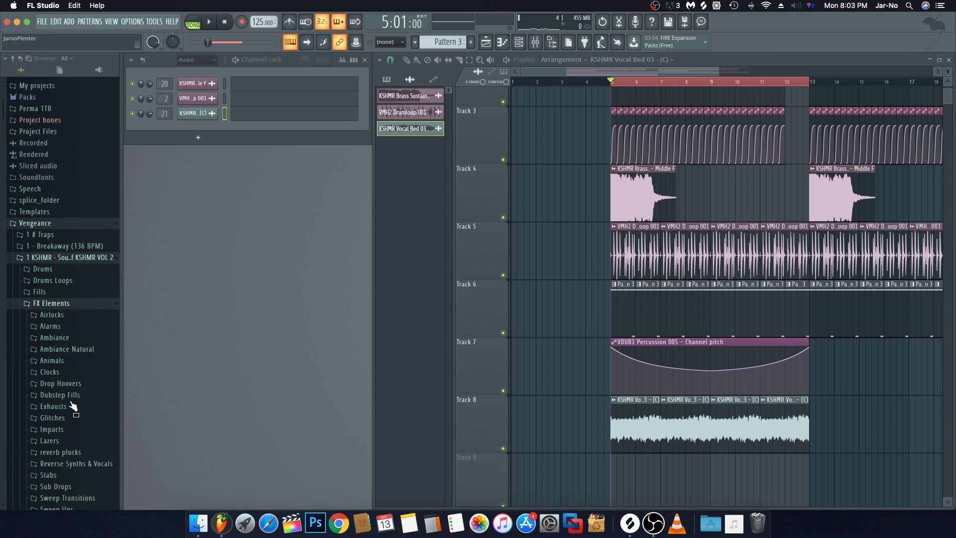
left_click(69, 380)
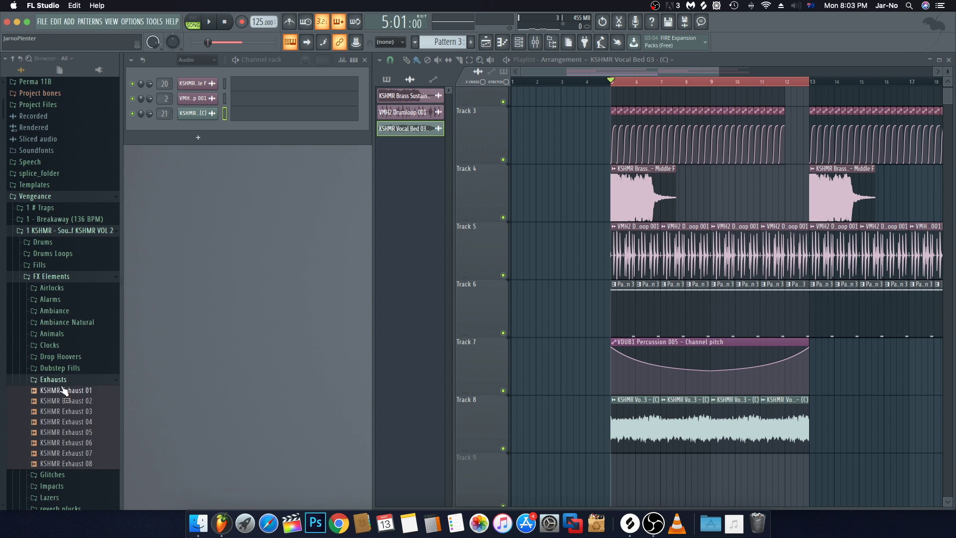
Step: Audition the KSHMR Exhaust samples 01 through 07 in the Exhausts folder
left_click(56, 389)
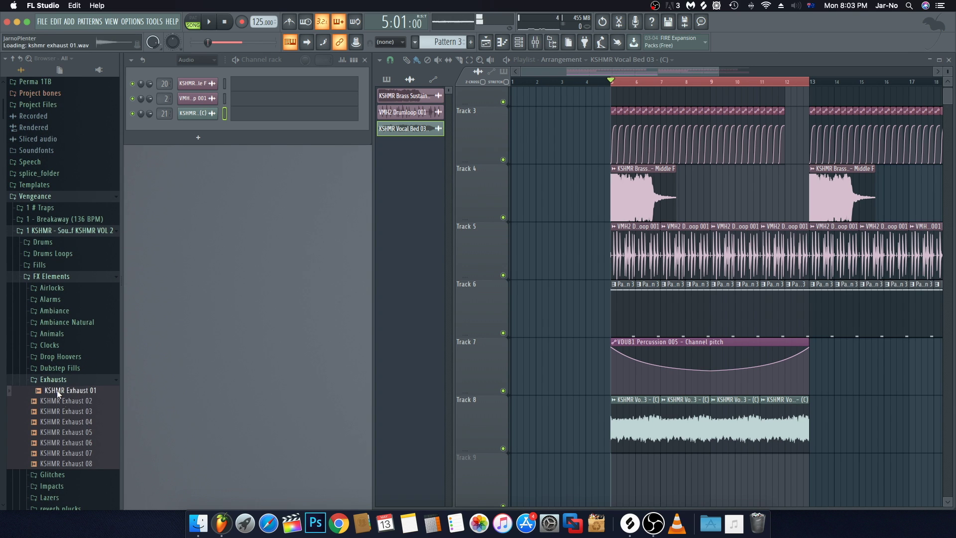
left_click(64, 402)
left_click(64, 410)
left_click(59, 422)
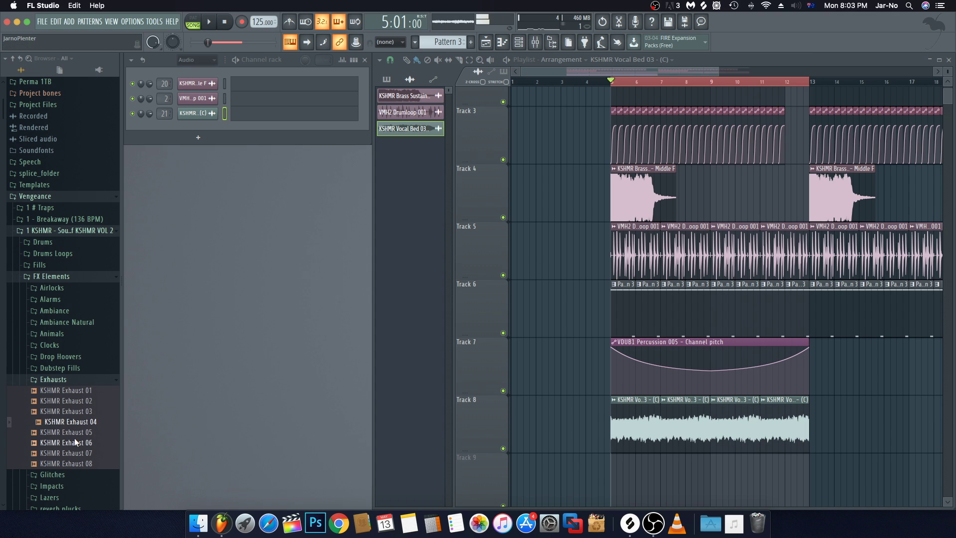
left_click(72, 434)
left_click(72, 443)
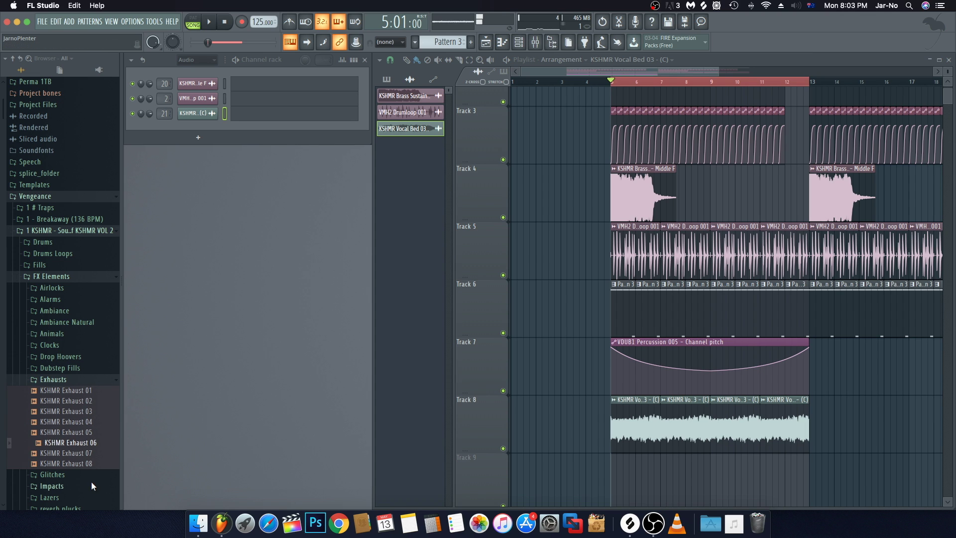
left_click(73, 453)
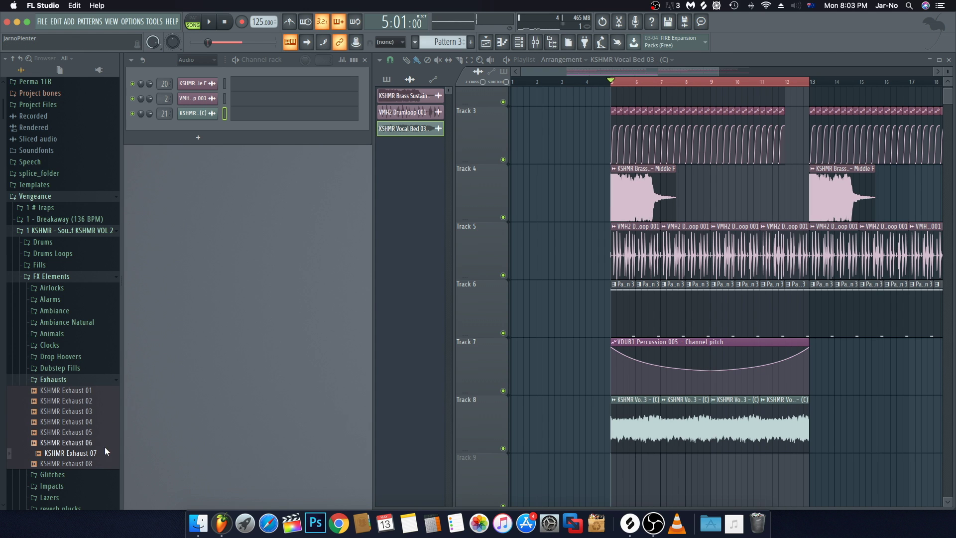
Step: Place the KSHMR Exhaust 07 sample on Track 9 at bar 5 and check its channel settings
left_click_drag(75, 453, 612, 477)
scroll(576, 442, "down", 2)
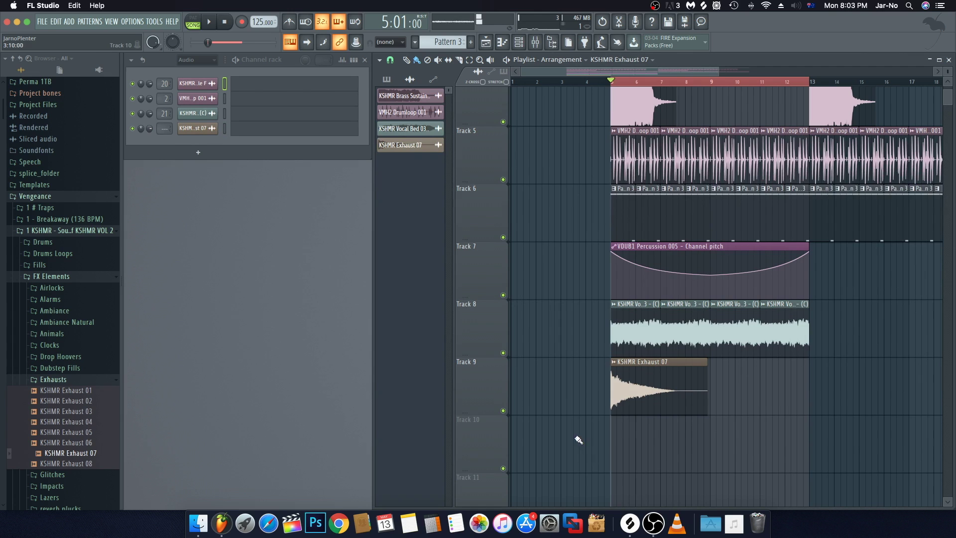
double_click(632, 388)
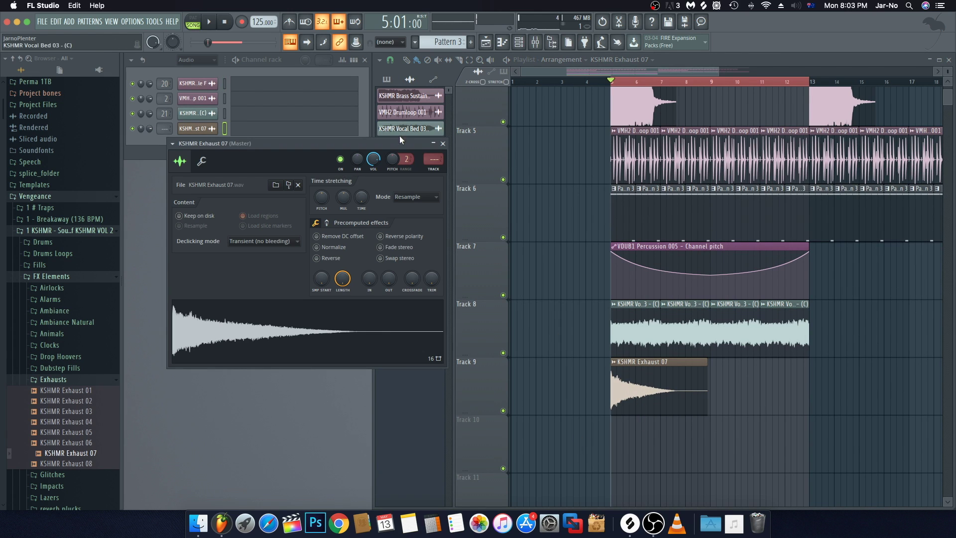
left_click(443, 143)
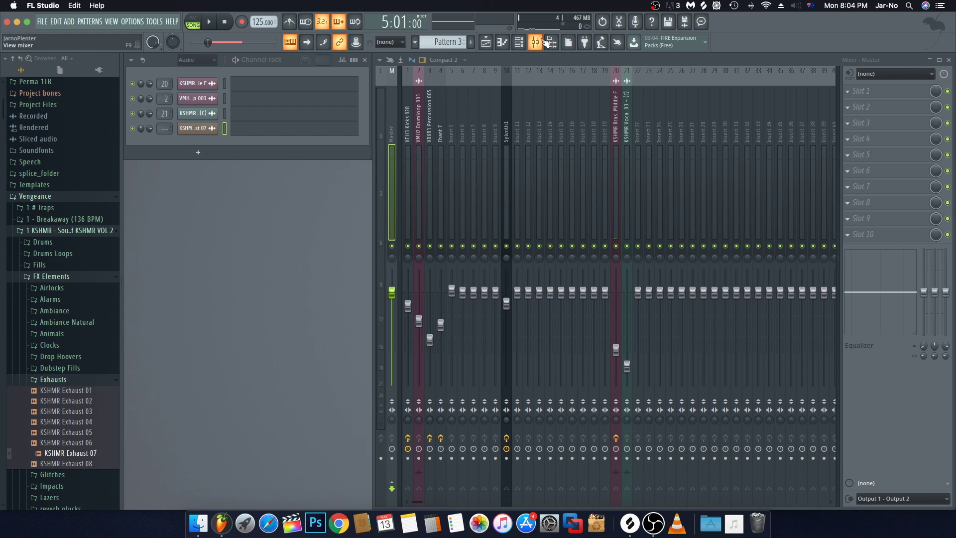
Step: Route the KSHMR Exhaust 07 channel to mixer insert 15
left_click(535, 41)
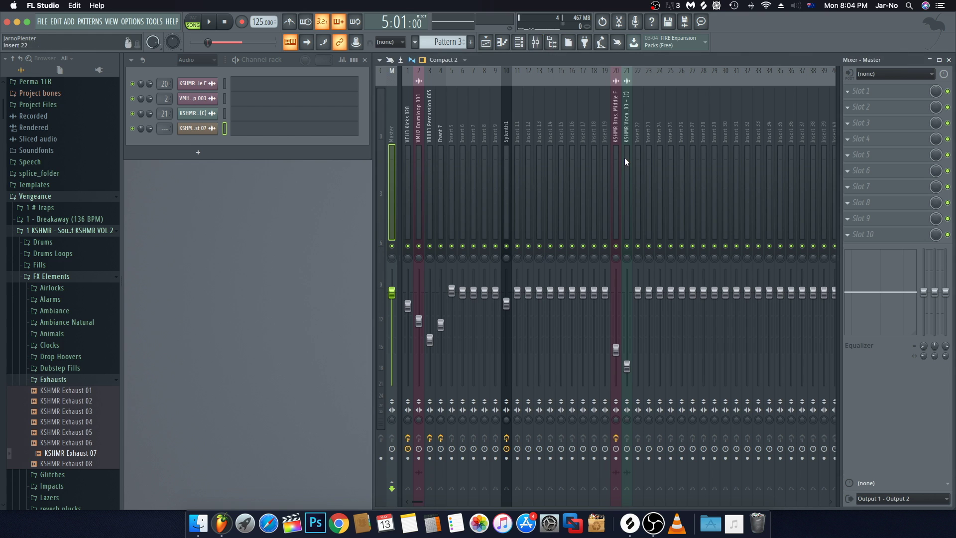
left_click(559, 162)
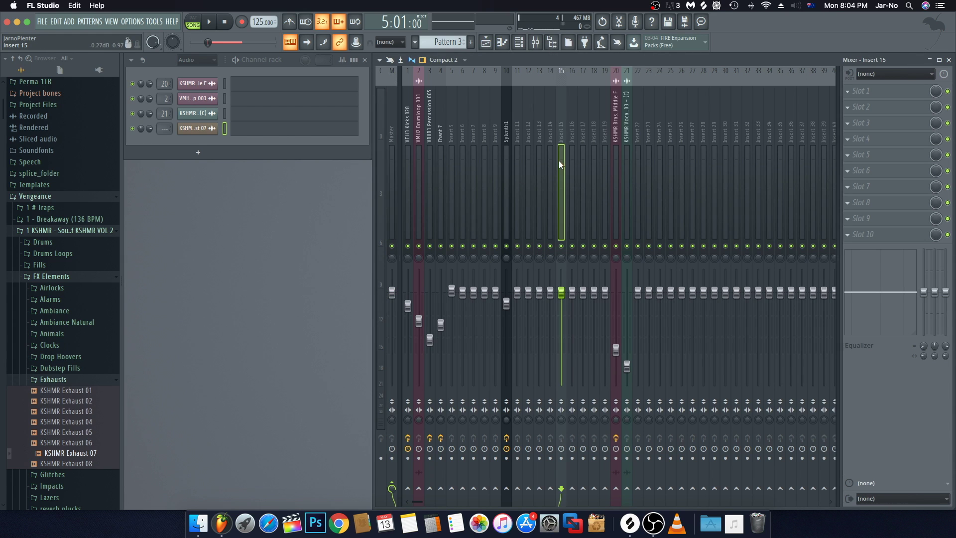
key("ctrl+l")
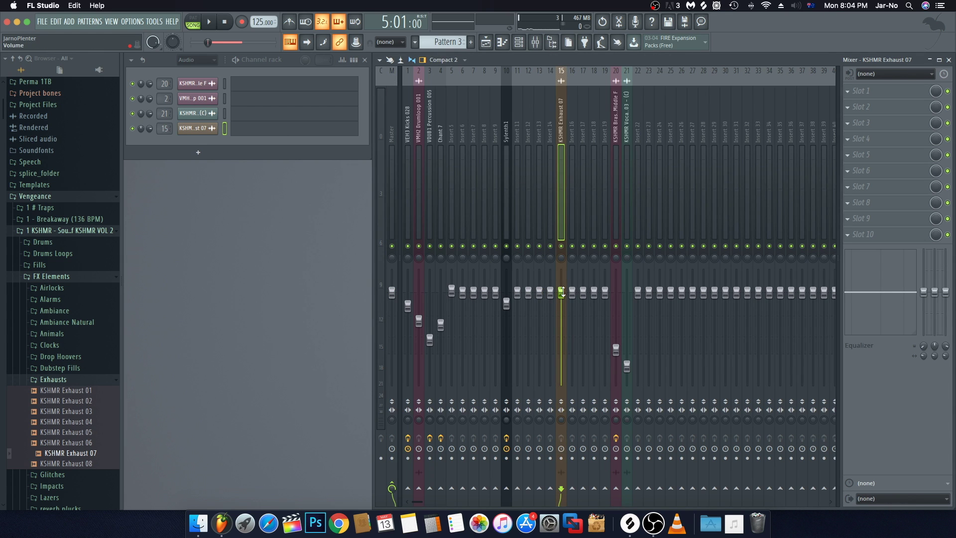
Step: Lower the KSHMR Exhaust 07 insert's fader to just above the KSHMR Brass fader's level, checking the balance in playback
left_click_drag(561, 292, 561, 324)
key("space")
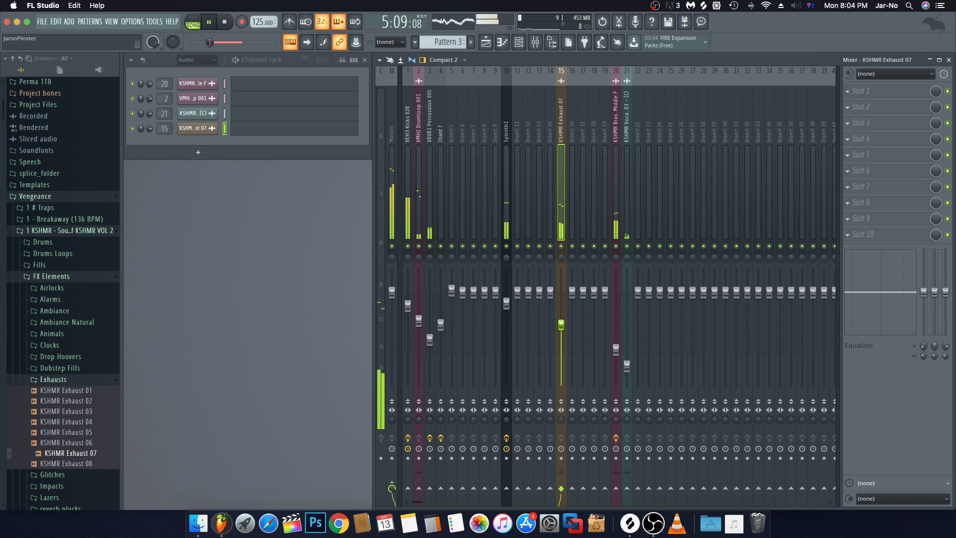
key("space")
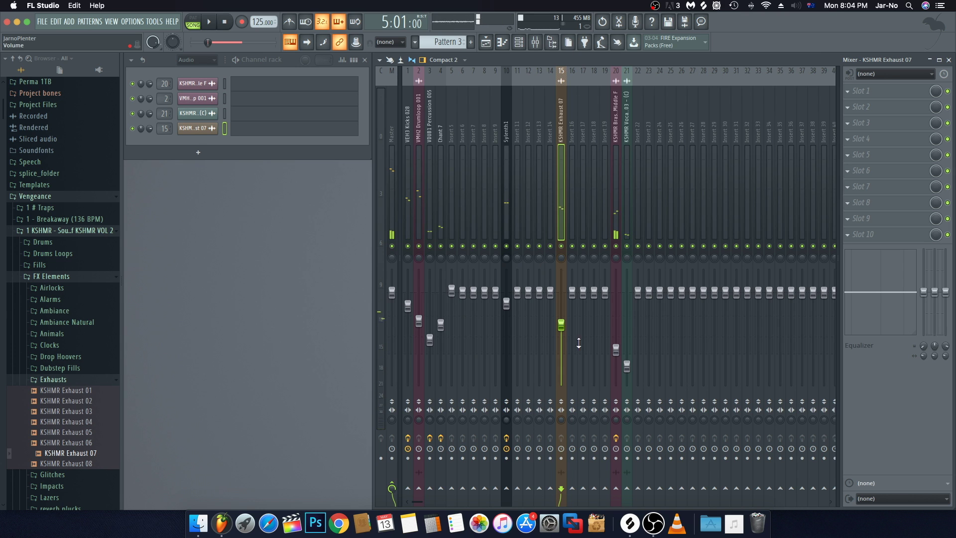
left_click_drag(561, 324, 561, 335)
key("space")
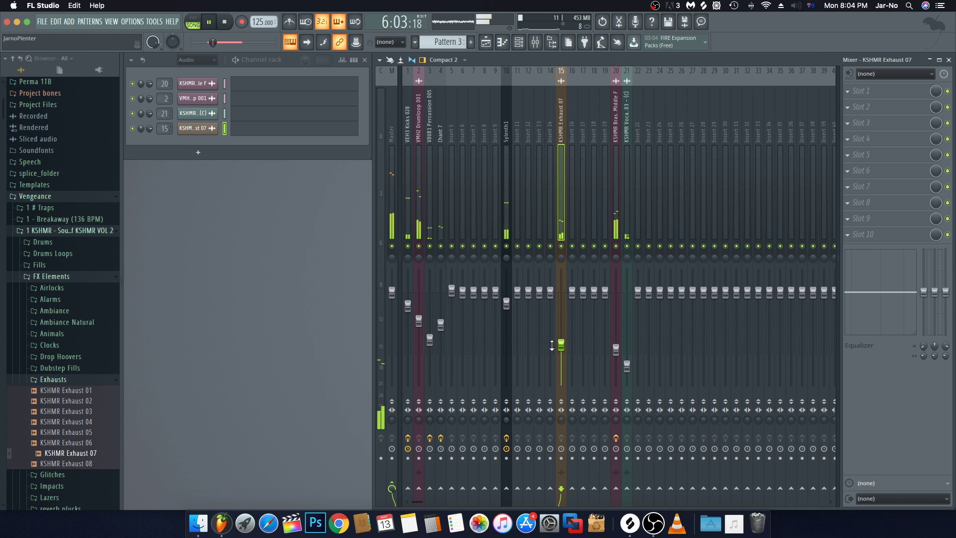
key("space")
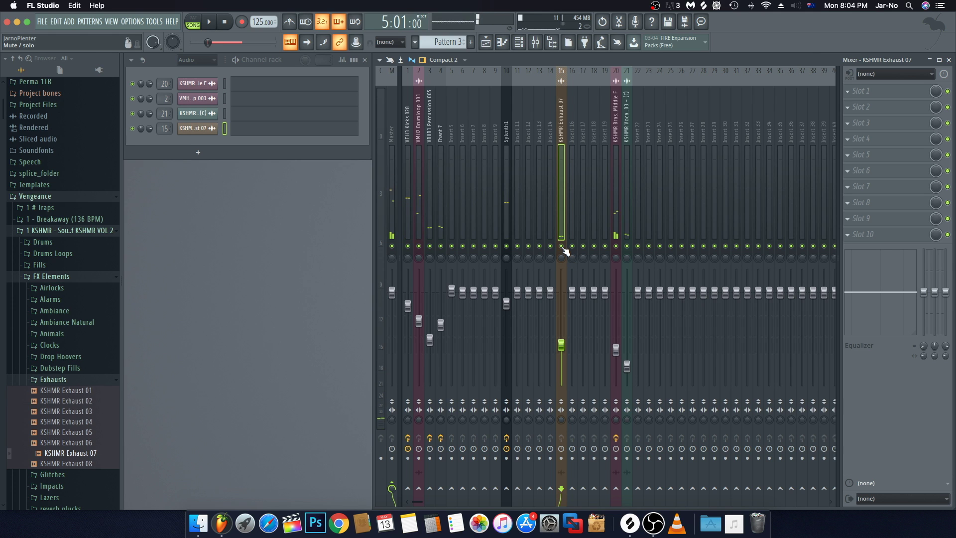
Step: Solo the KSHMR Exhaust 07 insert and load Fruity Reeverb 2 in its first effect slot
right_click(561, 246)
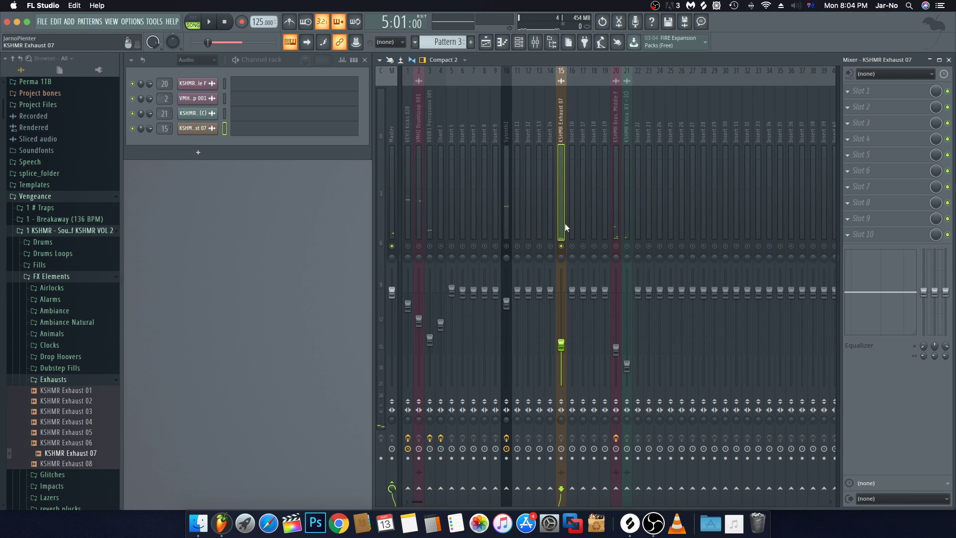
left_click(861, 91)
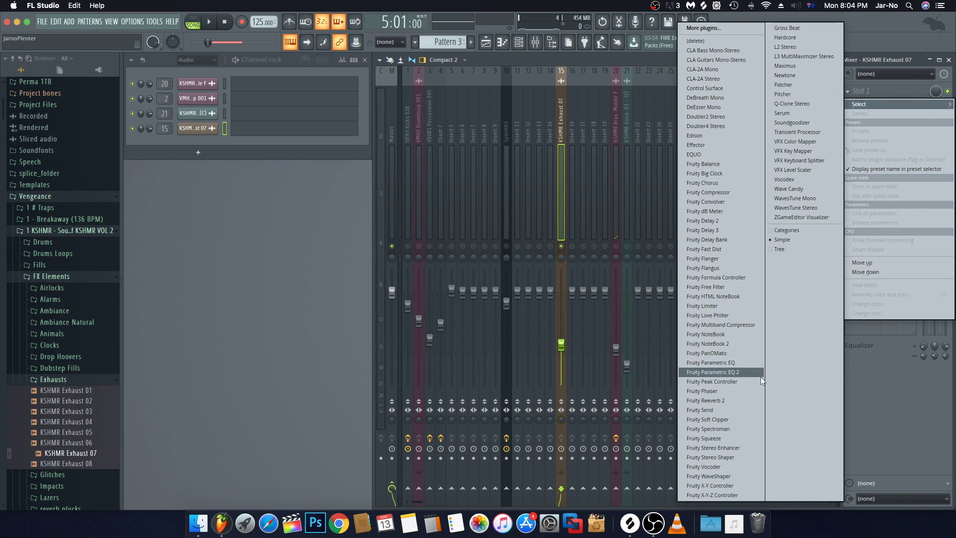
left_click(713, 398)
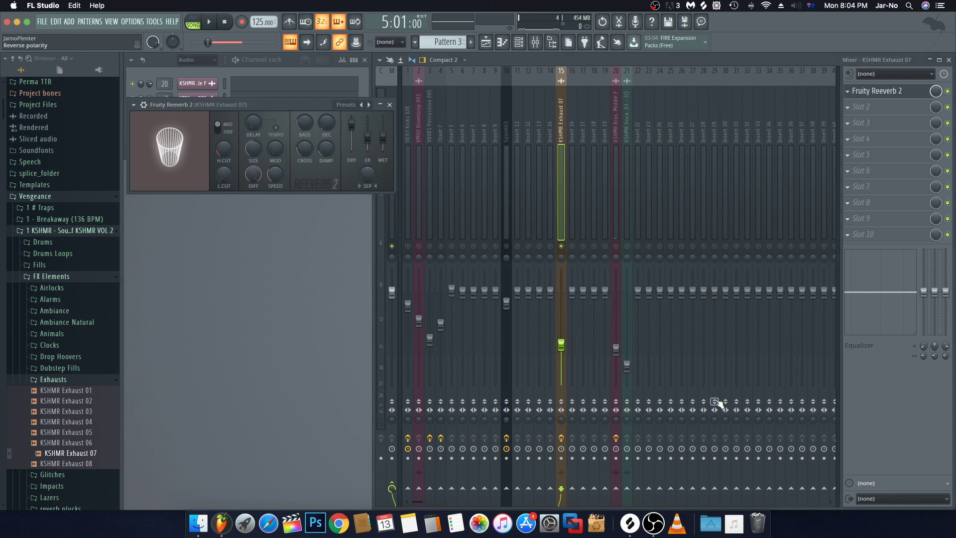
left_click(134, 105)
mouse_move(172, 144)
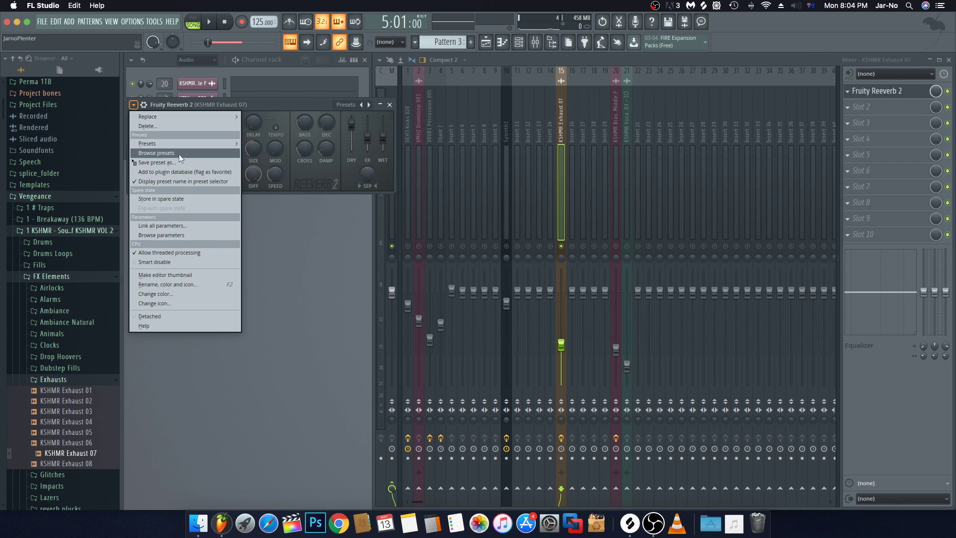
left_click(158, 160)
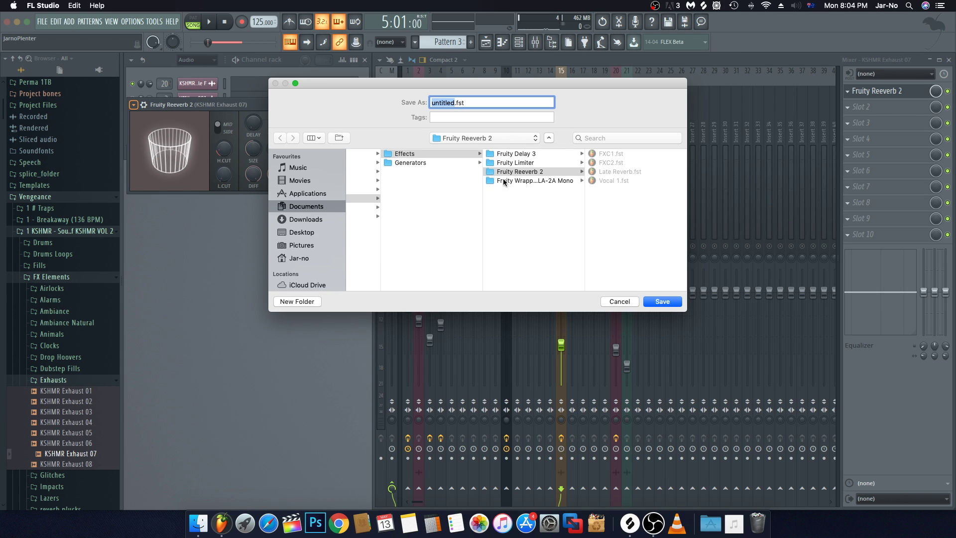
left_click(619, 301)
Step: Apply the FXC2 preset to Fruity Reeverb 2 on the exhaust insert and lower the reverb's dry level
left_click(133, 105)
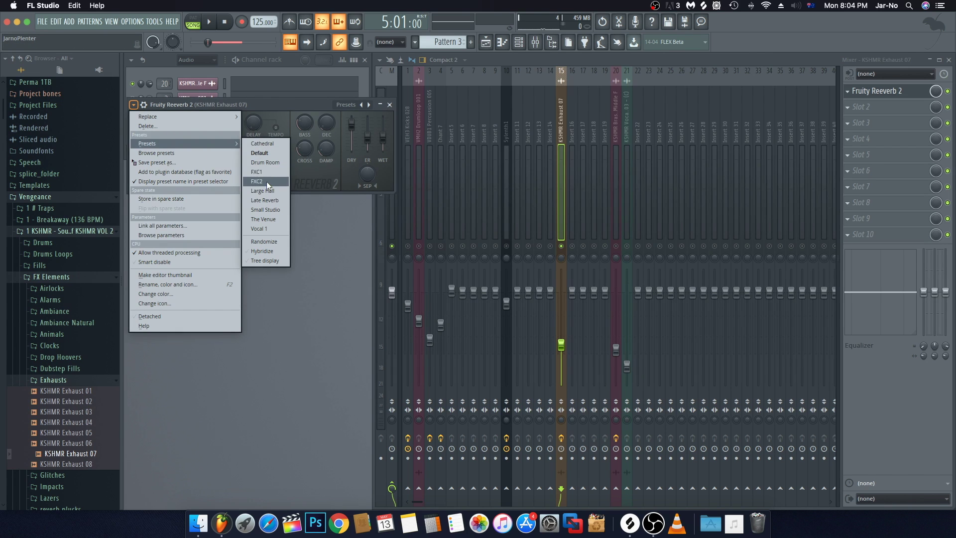
left_click(267, 181)
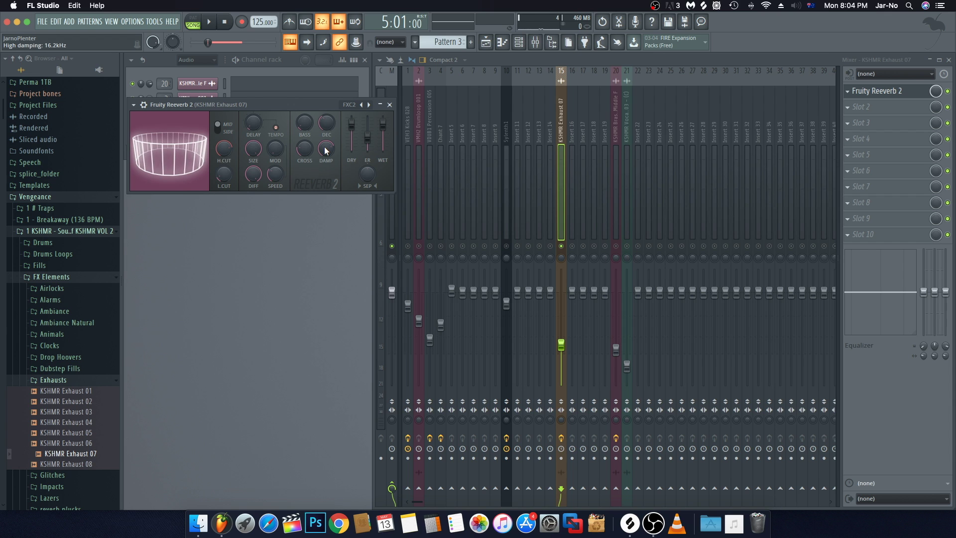
key("q")
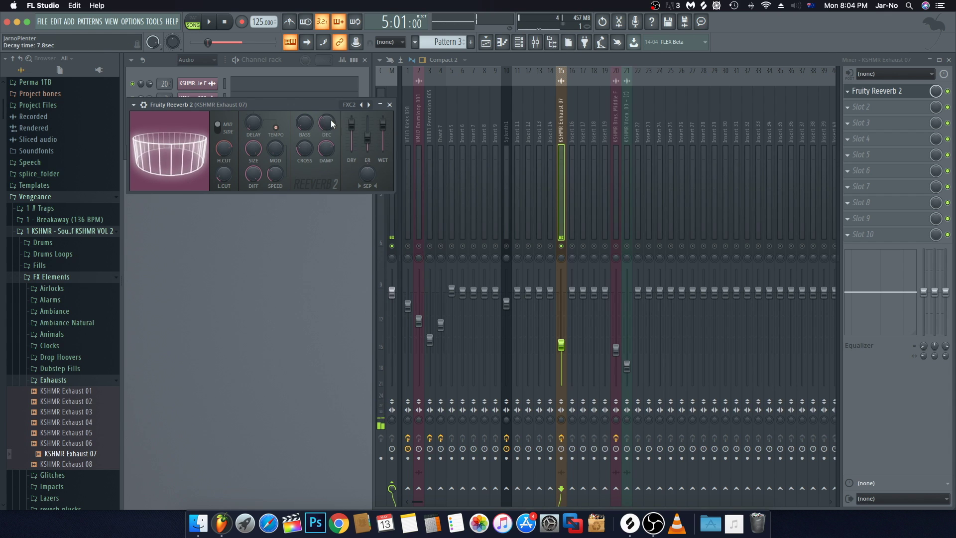
left_click_drag(327, 123, 354, 131)
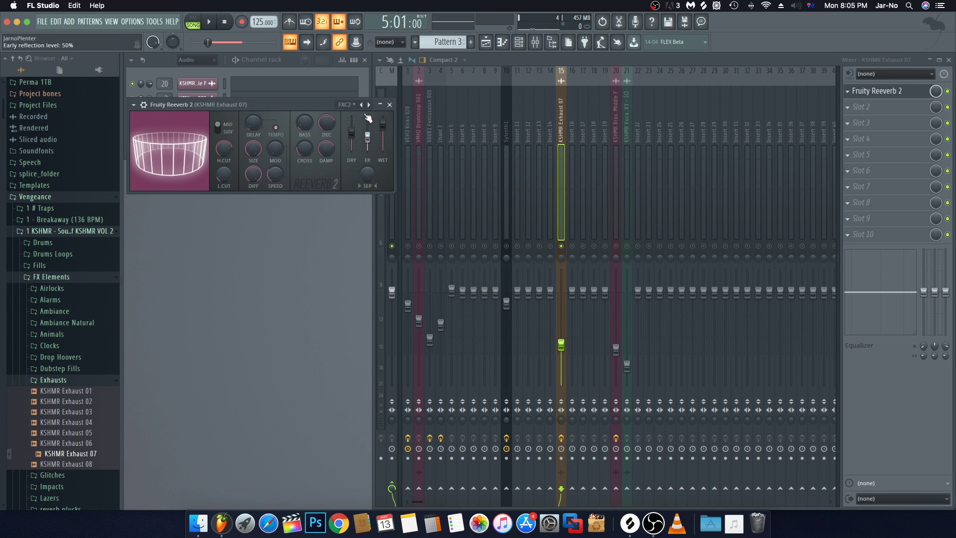
left_click(390, 105)
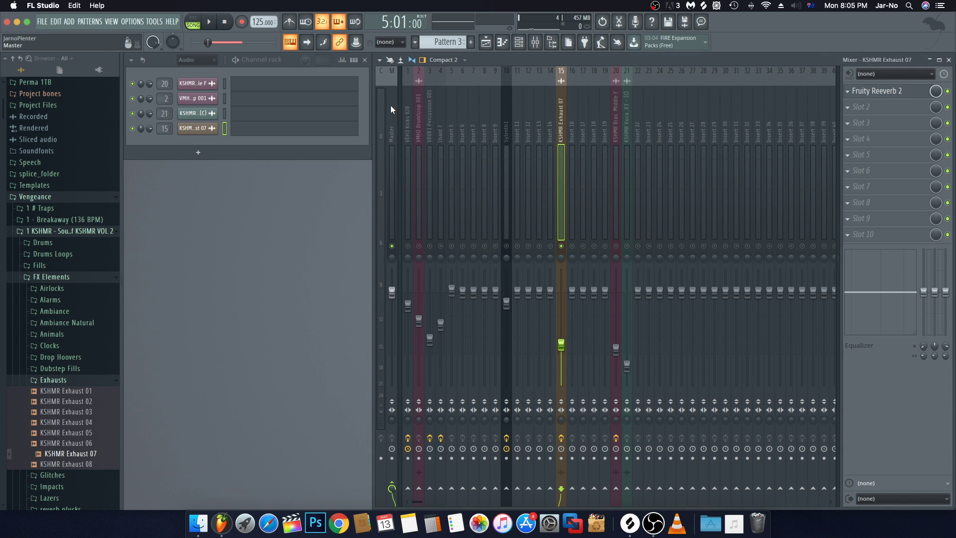
Step: Unsolo the exhaust insert, set its fader to about 48% and the VDUB1 Percussion 005 fader to about 42%, checking the mix in playback
left_click(562, 248)
key("space")
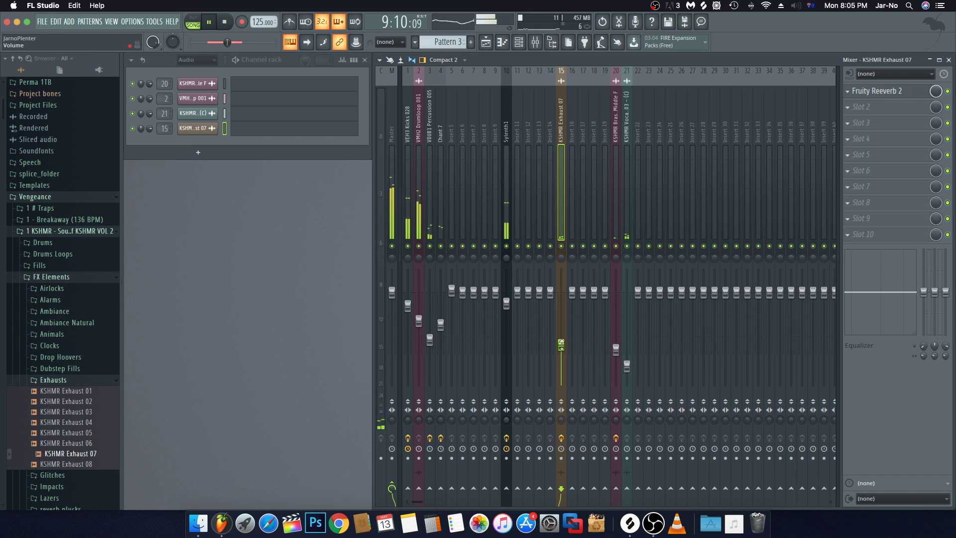
key("space")
left_click_drag(562, 346, 561, 343)
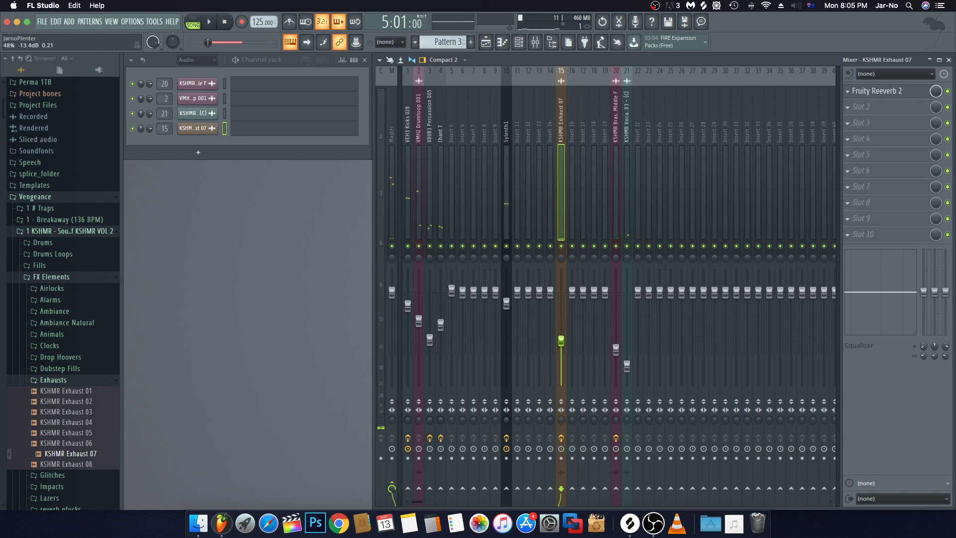
left_click(430, 341)
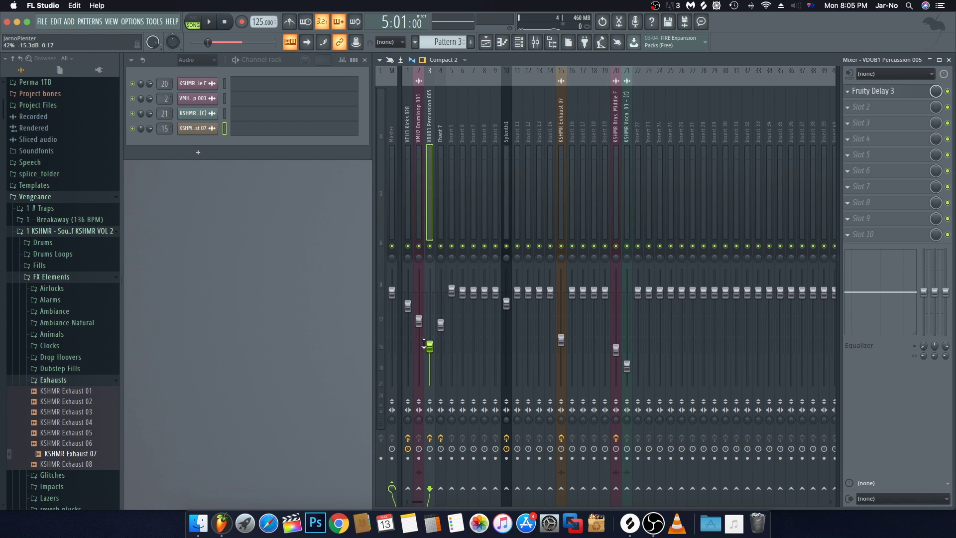
key("space")
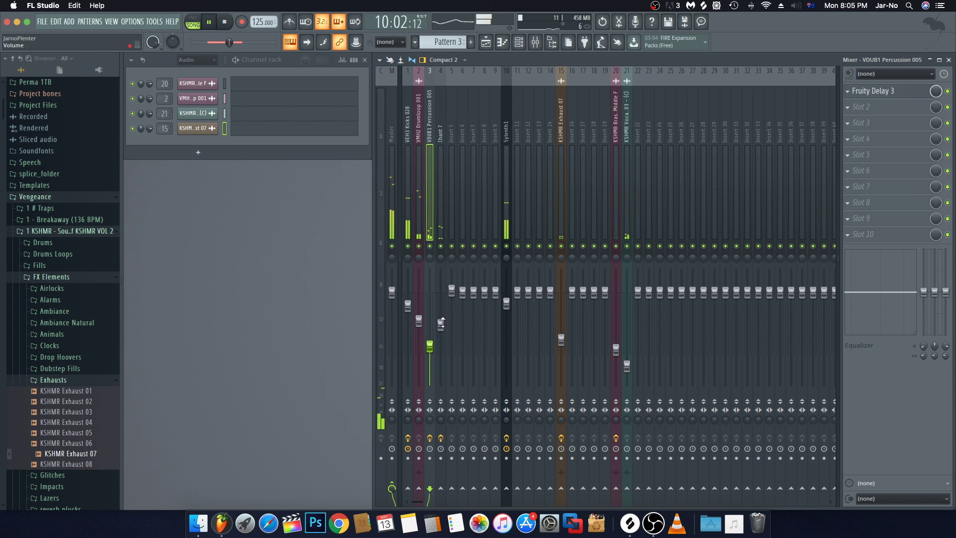
Step: Follow the song's playback in the playlist from Track 1, and clear the time selection over bars 5 to 12 once stopped
left_click(950, 60)
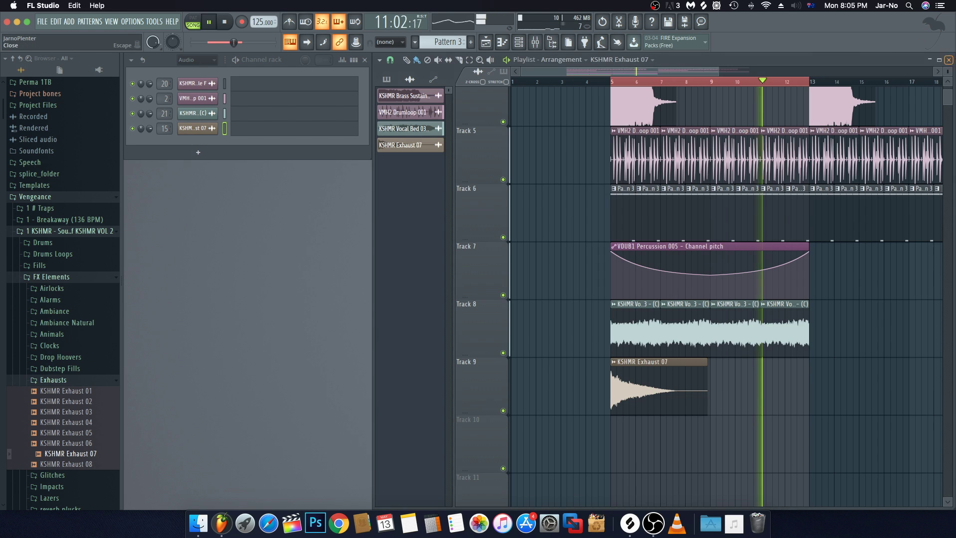
scroll(845, 375, "up", 3)
key("space")
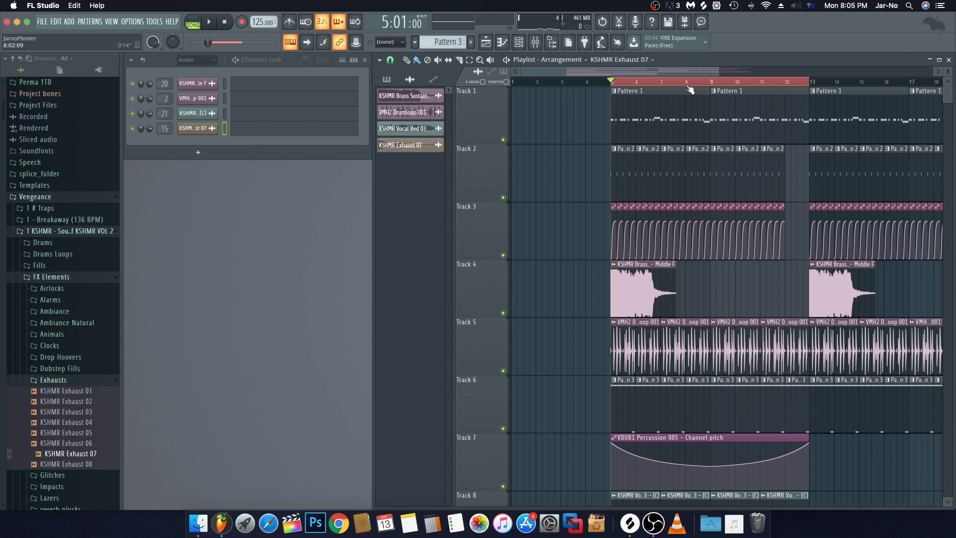
left_click_drag(807, 82, 567, 134)
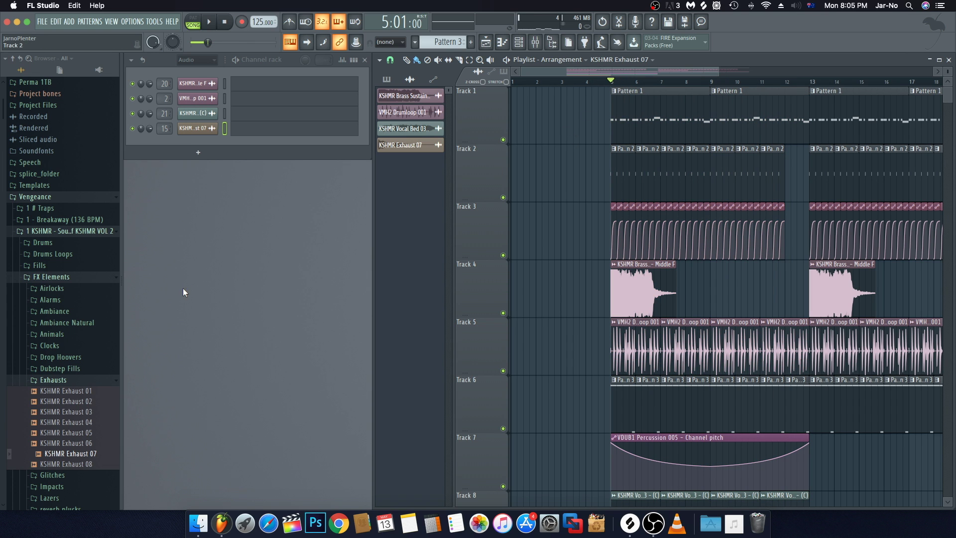
Step: Collapse the Vengeance library and expand Project Files to the Tech House Funny folder in the browser
left_click(56, 198)
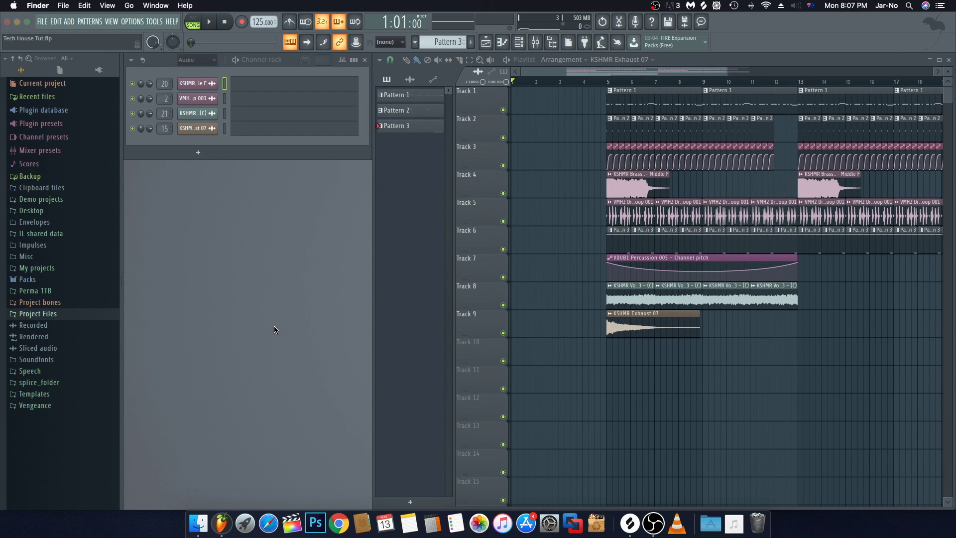
left_click(72, 293)
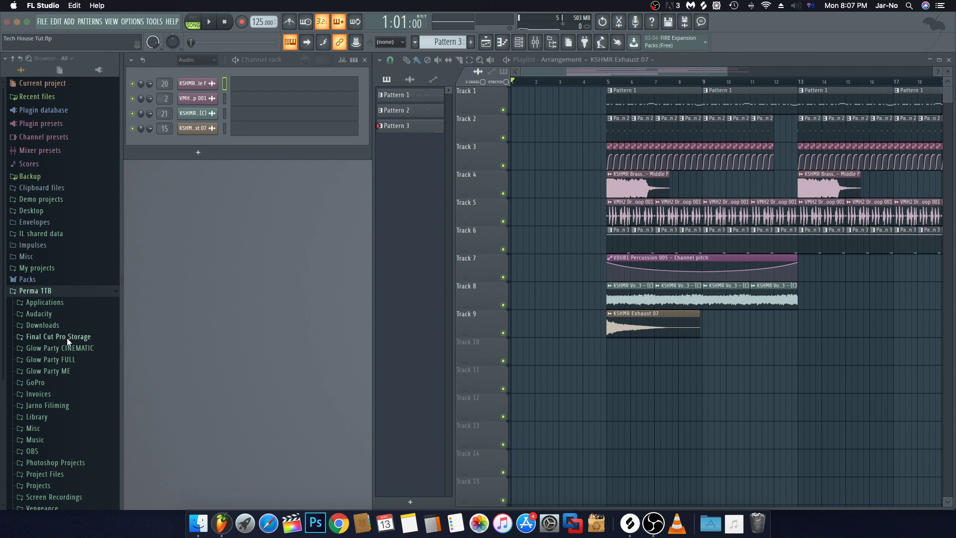
left_click(47, 290)
left_click(38, 314)
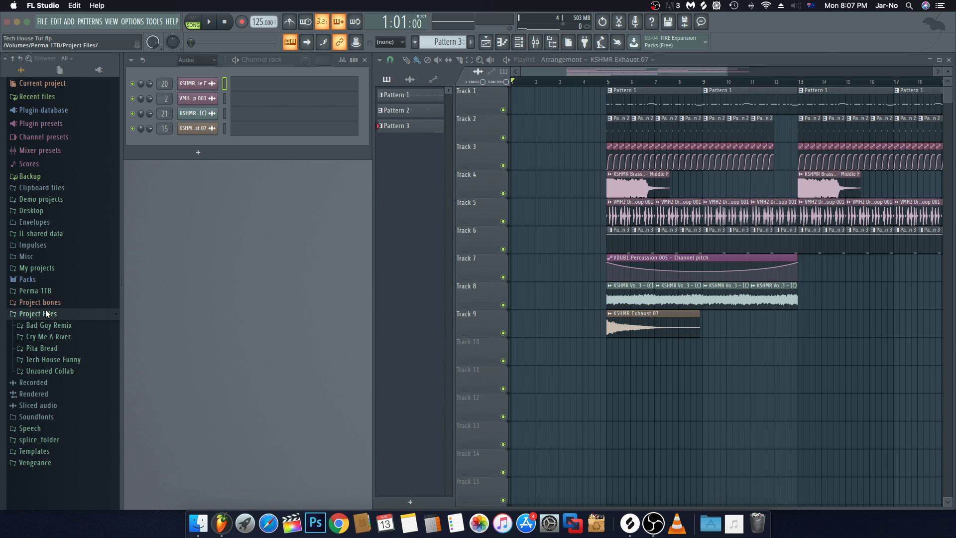
left_click(49, 358)
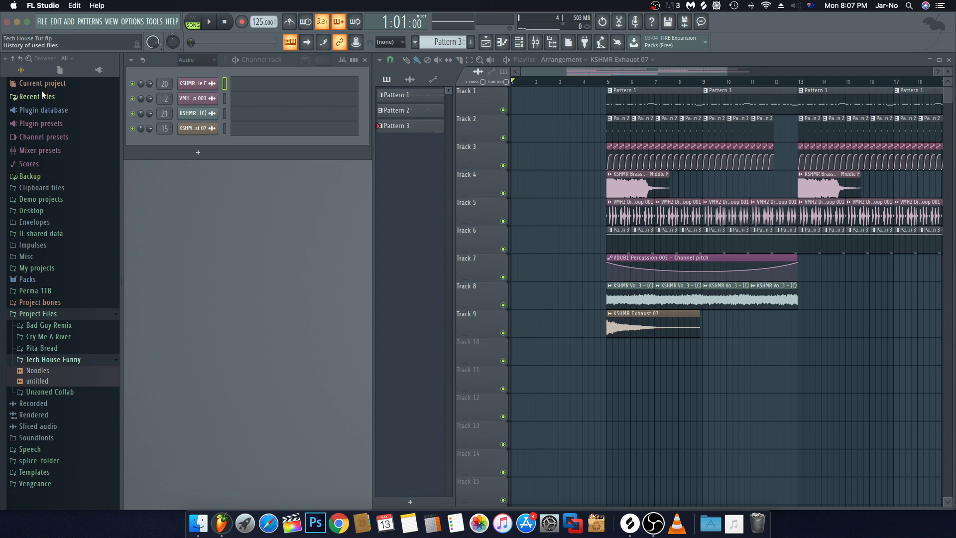
Step: Refresh the browser's file list and audition the Noodles Fixed sample in the Tech House Funny folder
left_click(21, 58)
left_click(57, 371)
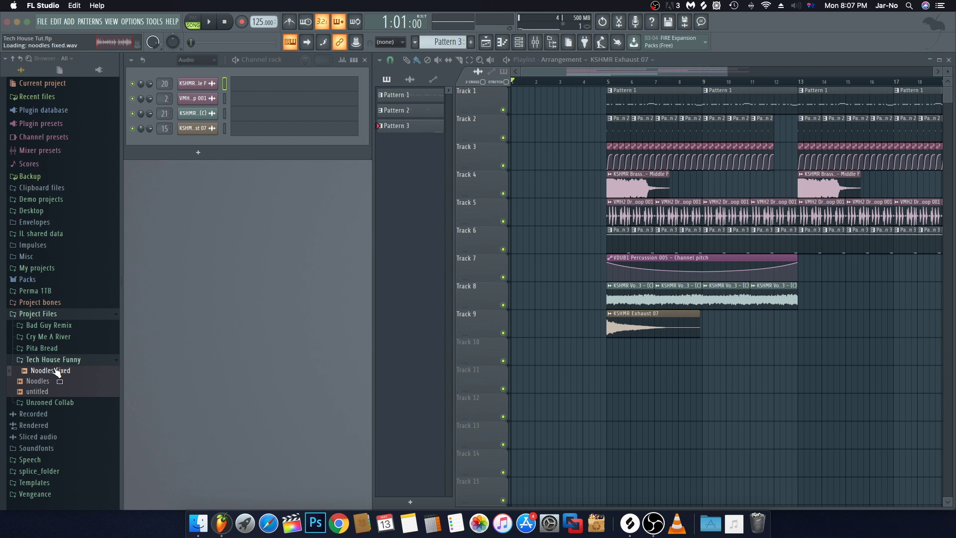
mouse_move(56, 371)
left_mouse_down()
mouse_move(35, 388)
mouse_move(48, 386)
left_mouse_up()
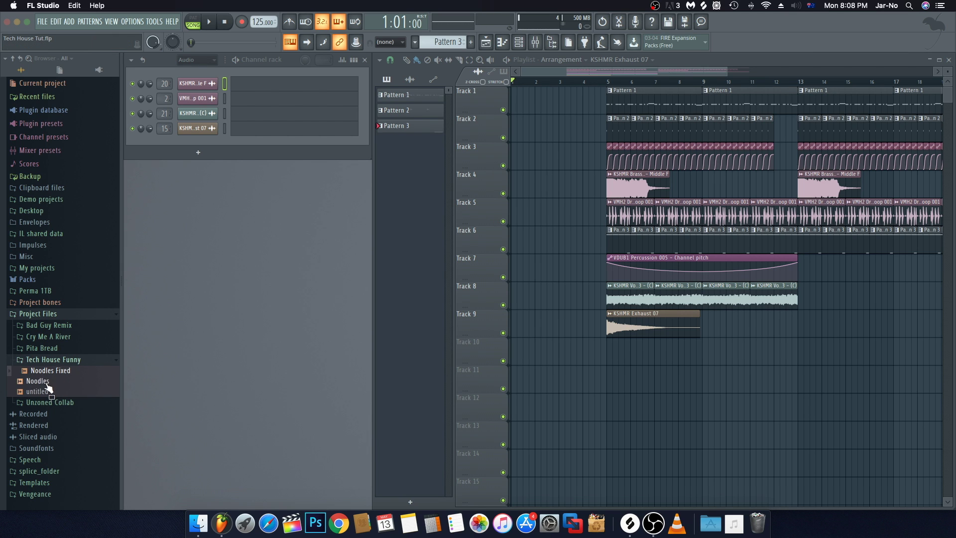
left_click(53, 383)
left_click(50, 372)
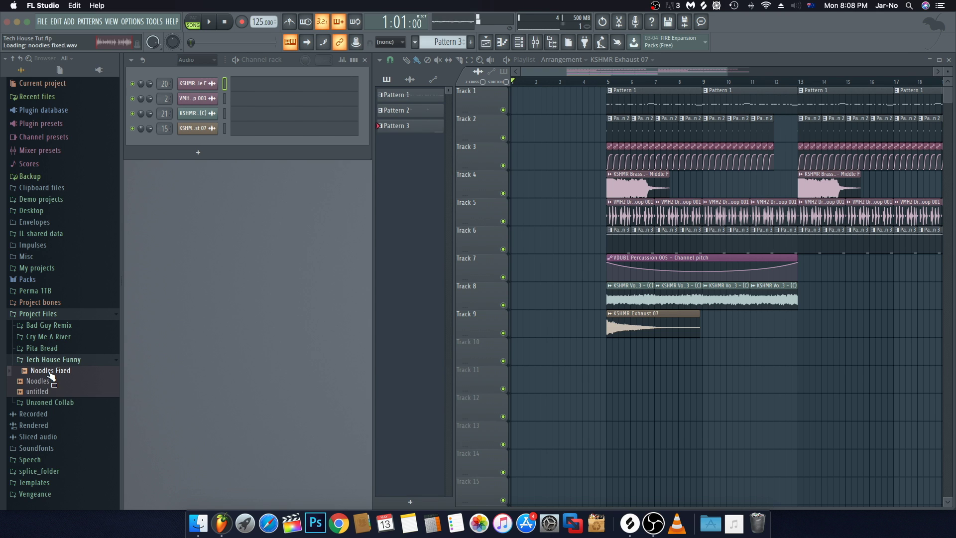
left_click_drag(51, 376, 120, 379)
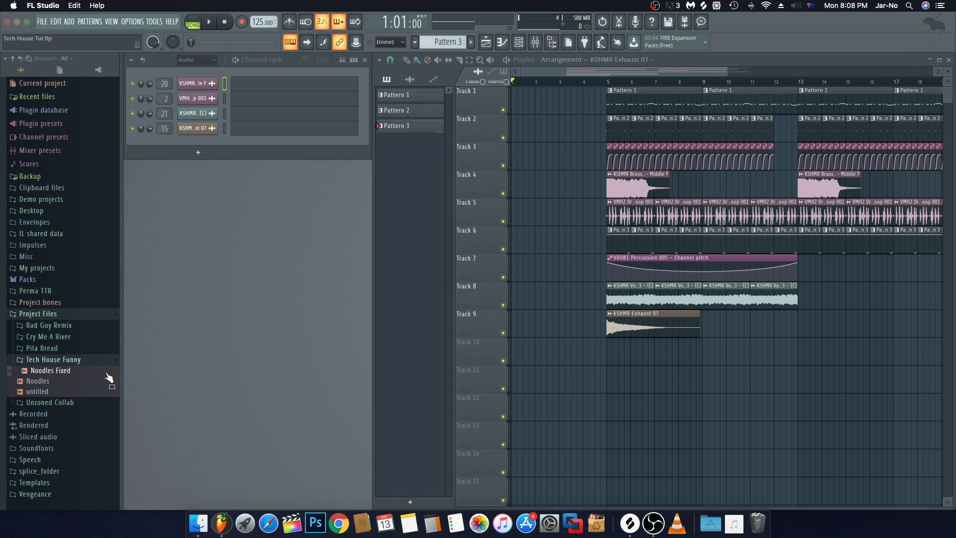
Step: Place Noodles Fixed in the playlist at bar 3, move it to Track 1 and audition the lead-in from bar 3
left_click_drag(45, 377, 555, 356)
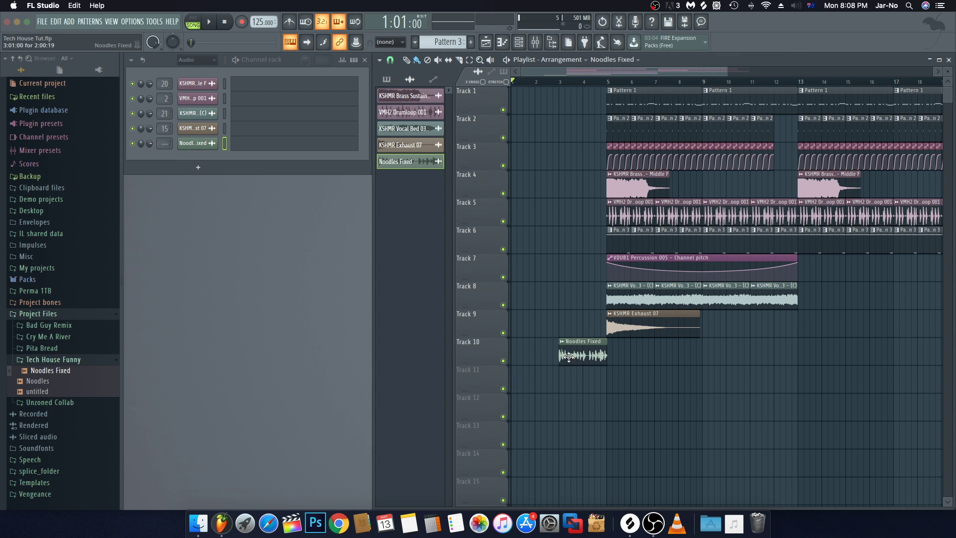
scroll(568, 355, "up", 1)
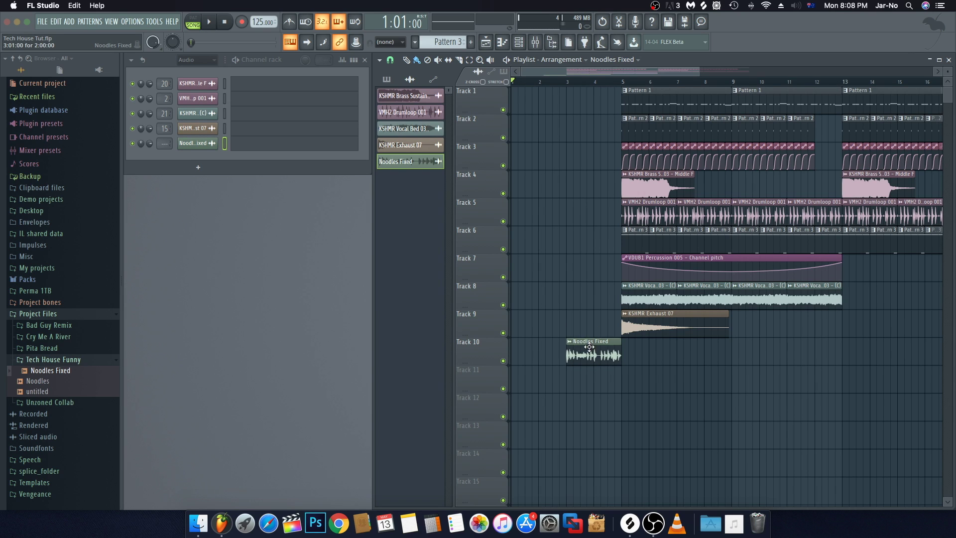
left_click_drag(589, 347, 589, 96)
left_click(567, 81)
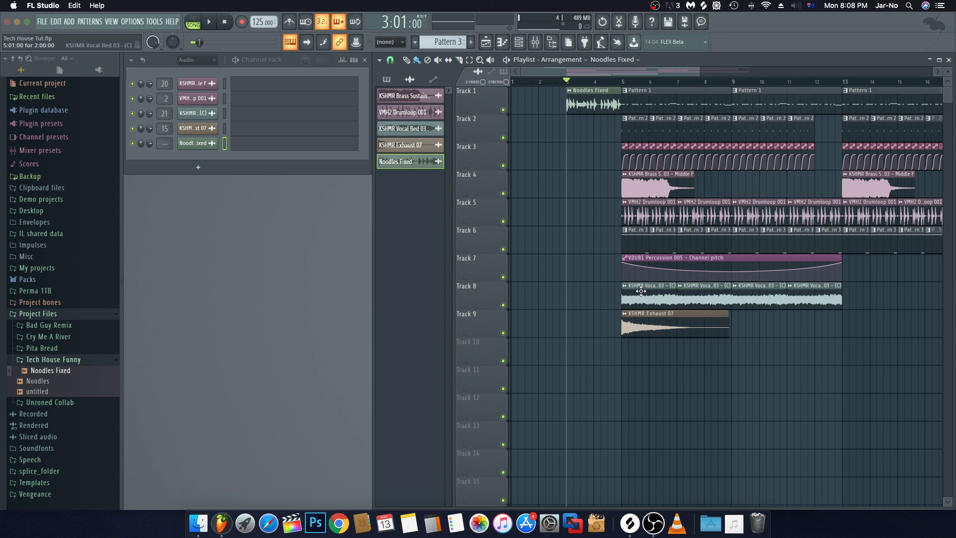
key("space")
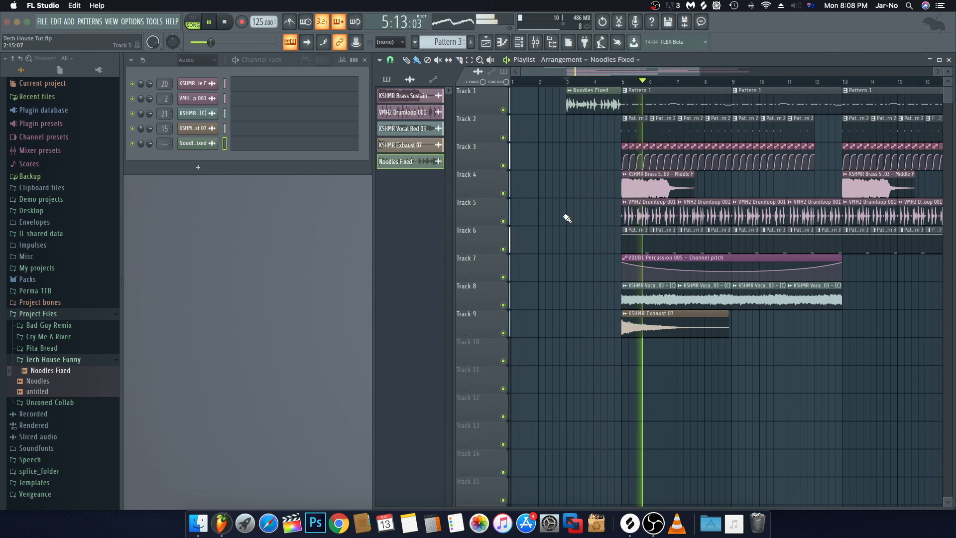
key("space")
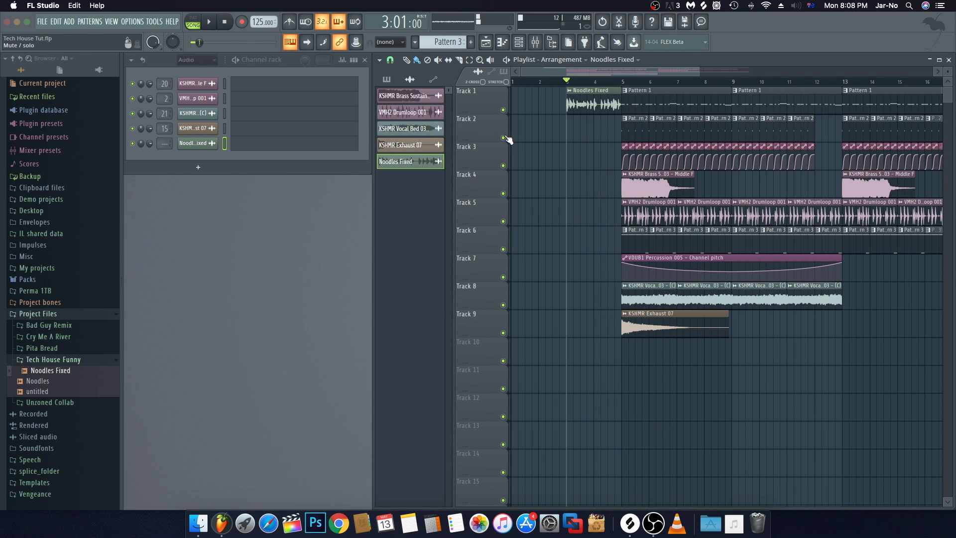
Step: Route Noodles Fixed to mixer insert 25 and lower its fader to about 76%, checking the level in playback
left_click(535, 42)
left_click(673, 164)
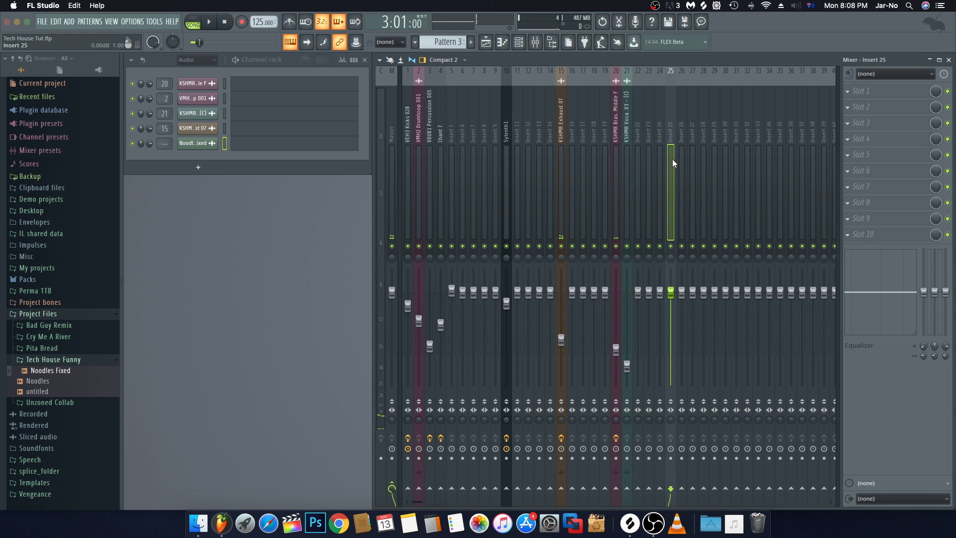
key("ctrl+l")
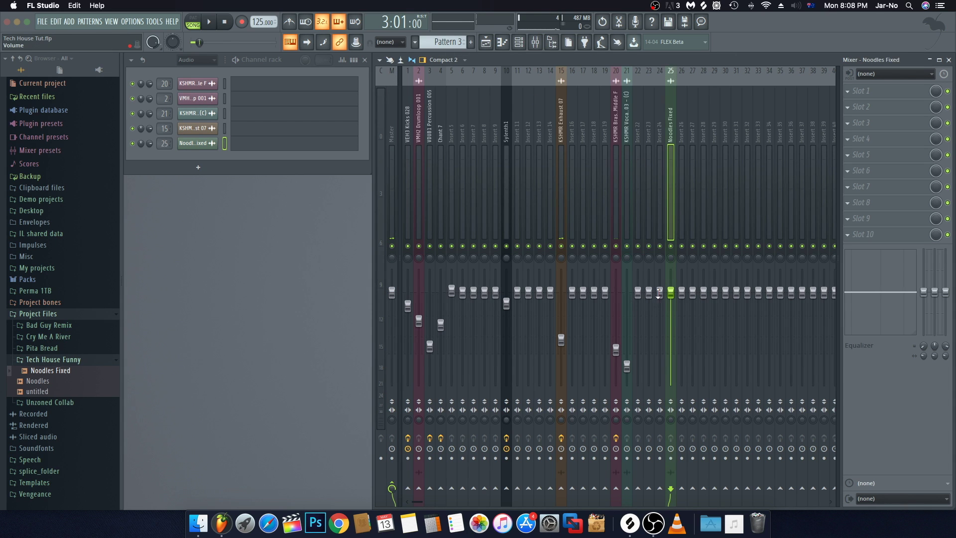
left_click_drag(671, 292, 671, 314)
key("space")
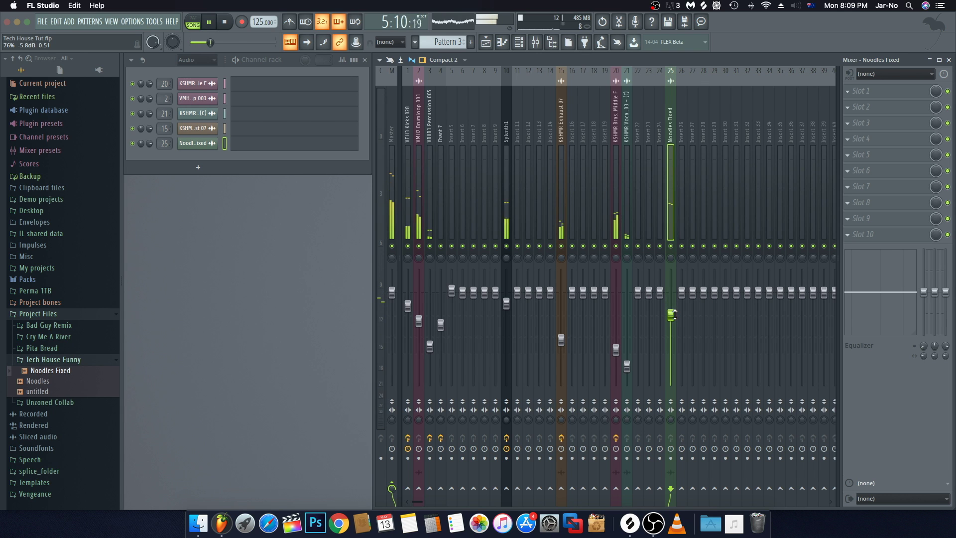
Step: Move the Noodles Fixed clip down to Track 10 at bar 3 and add copies at bars 11 and 19
key("F5")
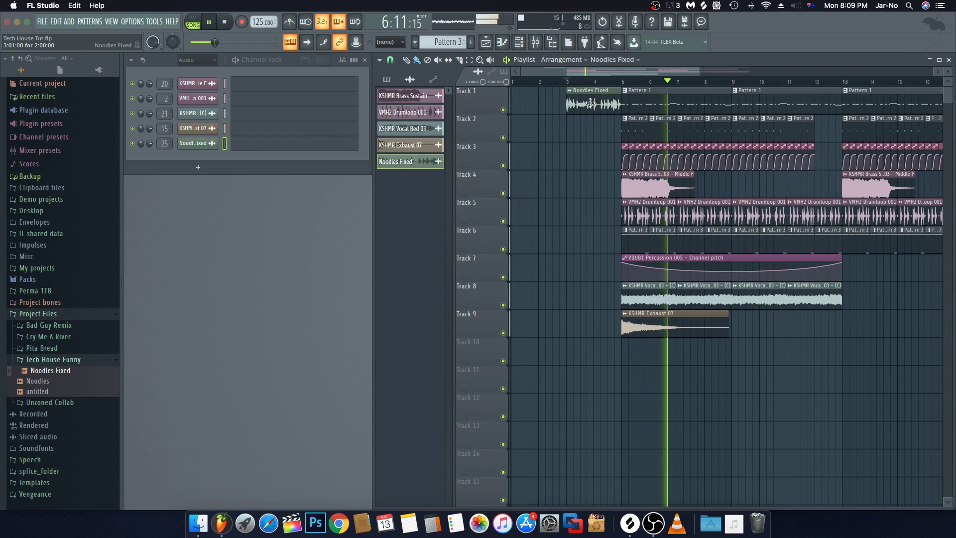
left_click_drag(591, 103, 592, 355)
key("space")
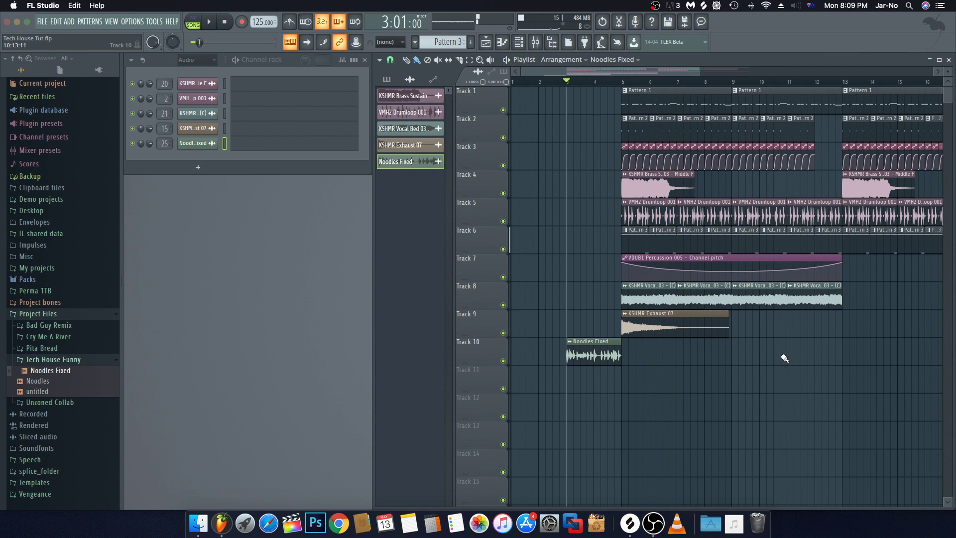
left_click(790, 355)
scroll(768, 350, "right", 1)
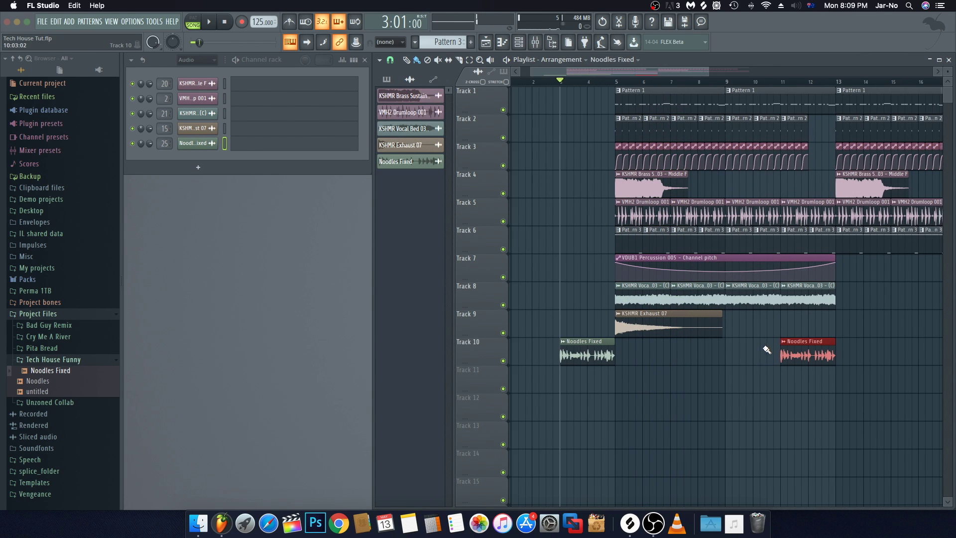
right_click(763, 357)
left_click(750, 357)
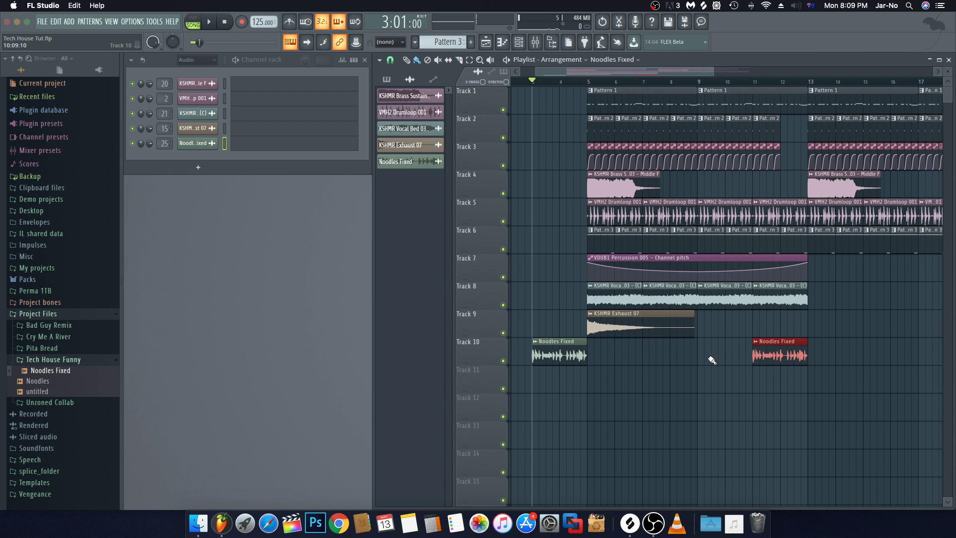
scroll(705, 357, "right", 3)
scroll(869, 354, "right", 2)
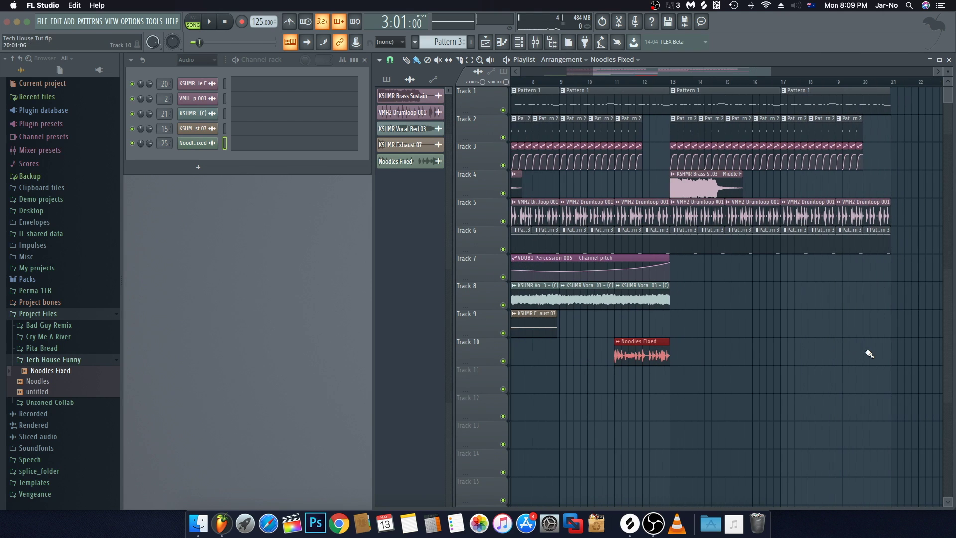
left_click(841, 355)
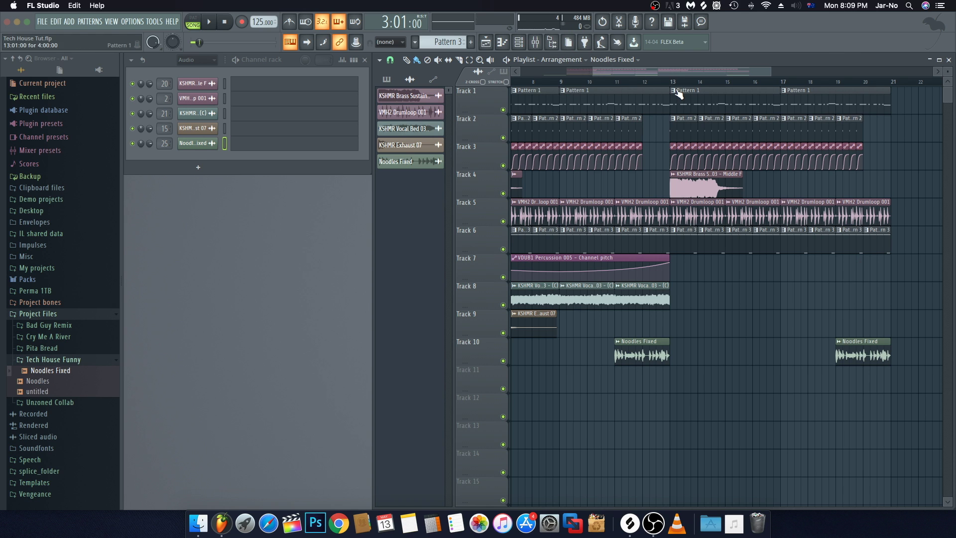
Step: Play the song from bar 3 to check how the Noodles Fixed vocal leads into the drop
scroll(621, 90, "left", 4)
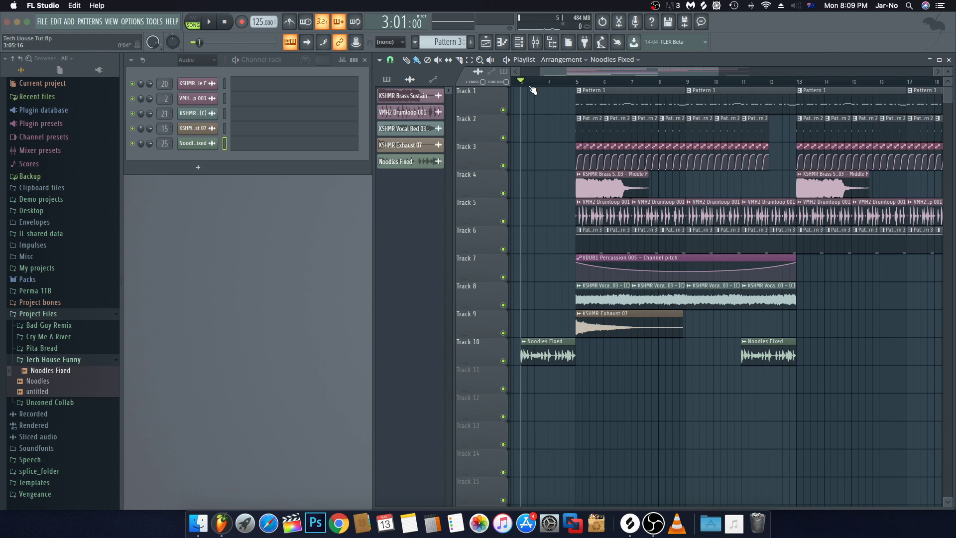
scroll(533, 89, "left", 2)
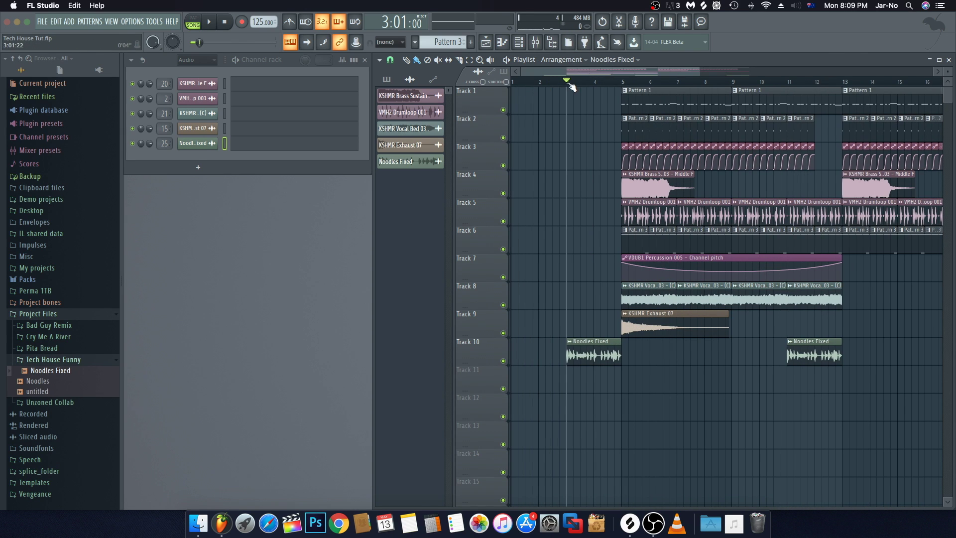
key("space")
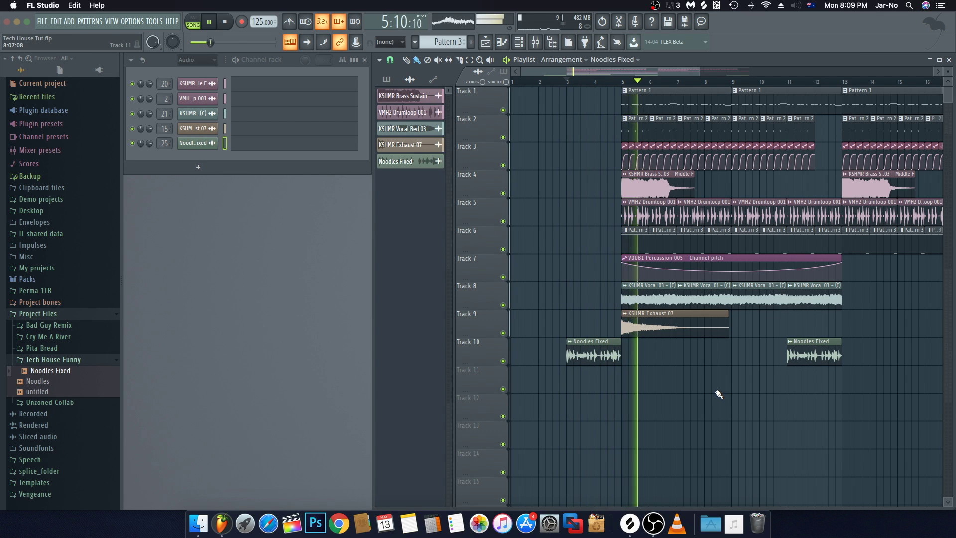
key("space")
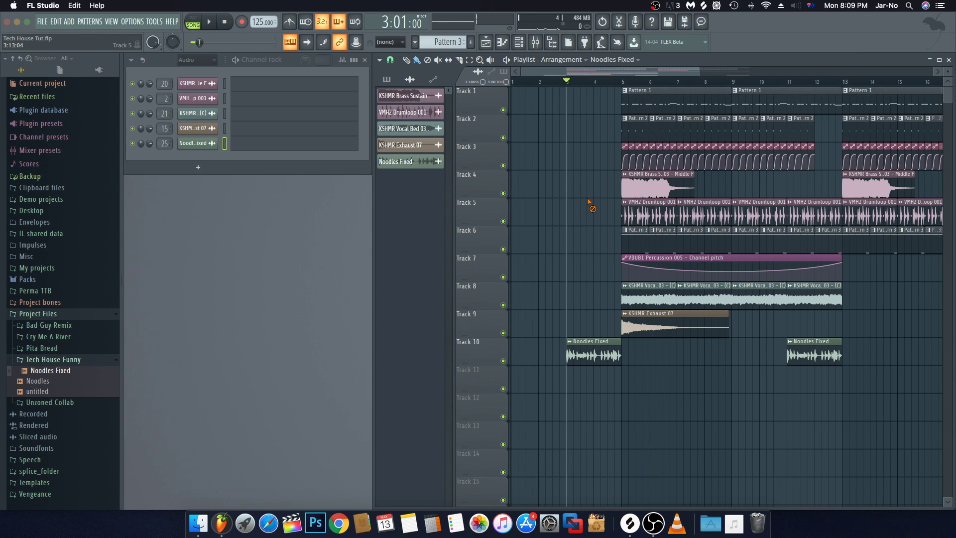
Step: Shift all playlist clips four bars later so the main section starts at bar 9, and return the playhead to bar 1
scroll(612, 88, "down", 3)
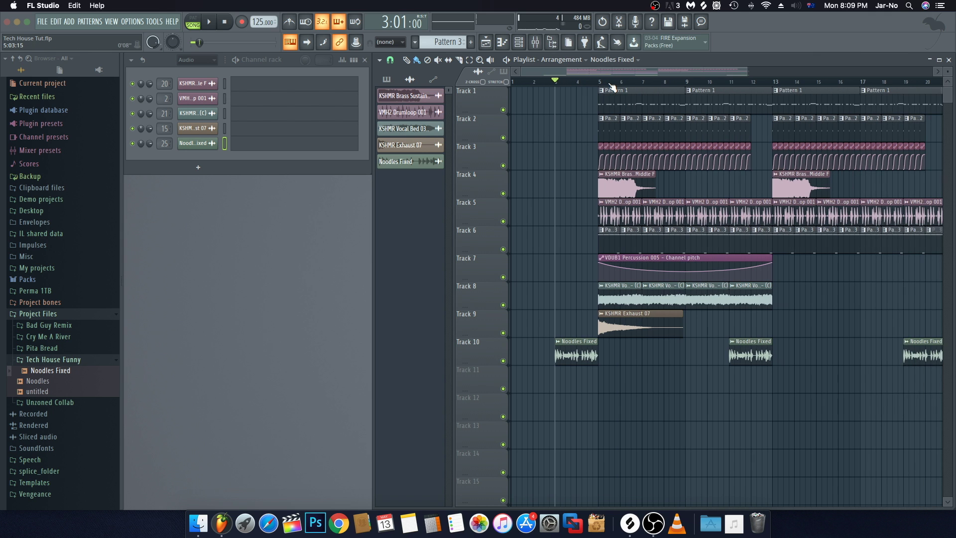
key("ctrl+a")
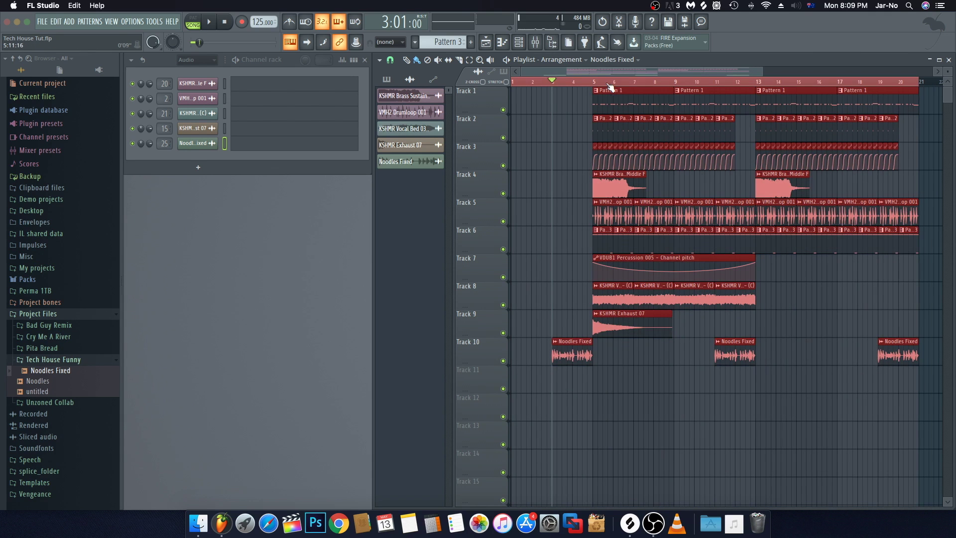
left_click_drag(603, 132, 683, 137)
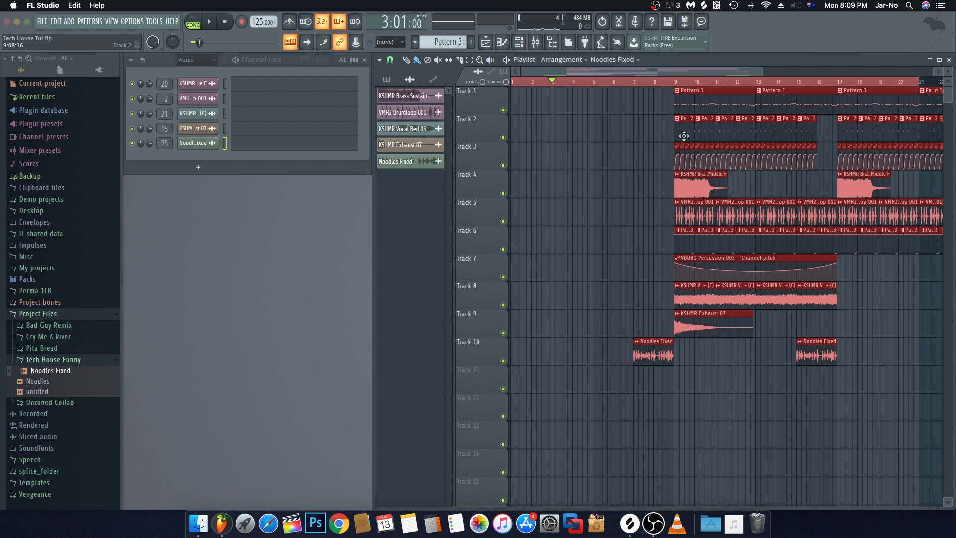
left_click(663, 143)
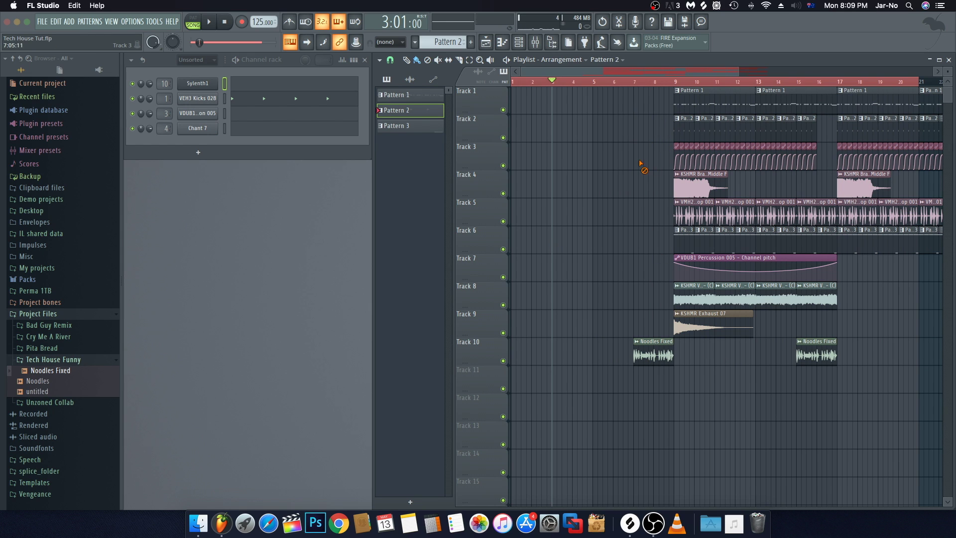
left_click(518, 88)
Step: Fill bars 1 to 8 of Track 5 with copies of the VMH2 Drumloop 001 clip
left_click(687, 217)
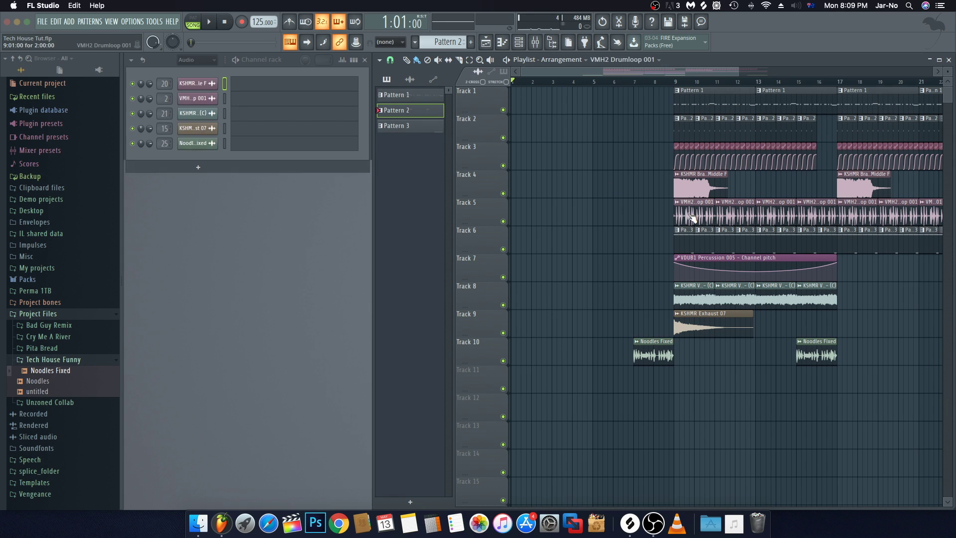
left_click_drag(655, 217, 509, 218)
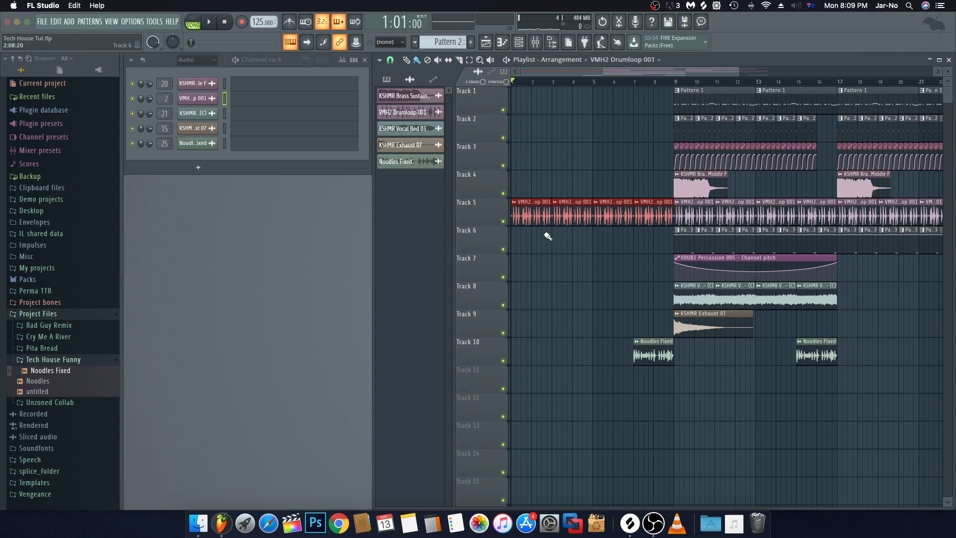
right_click(558, 236)
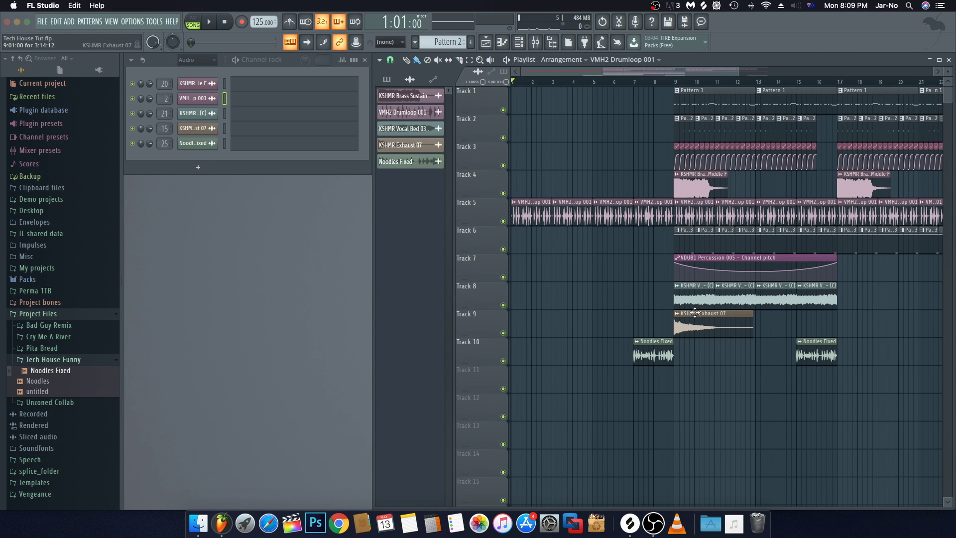
Step: Extend the KSHMR Vocal Bed 03 clips on Track 8 with copies over bars 1 to 8 and 17 to 24
left_click(717, 333)
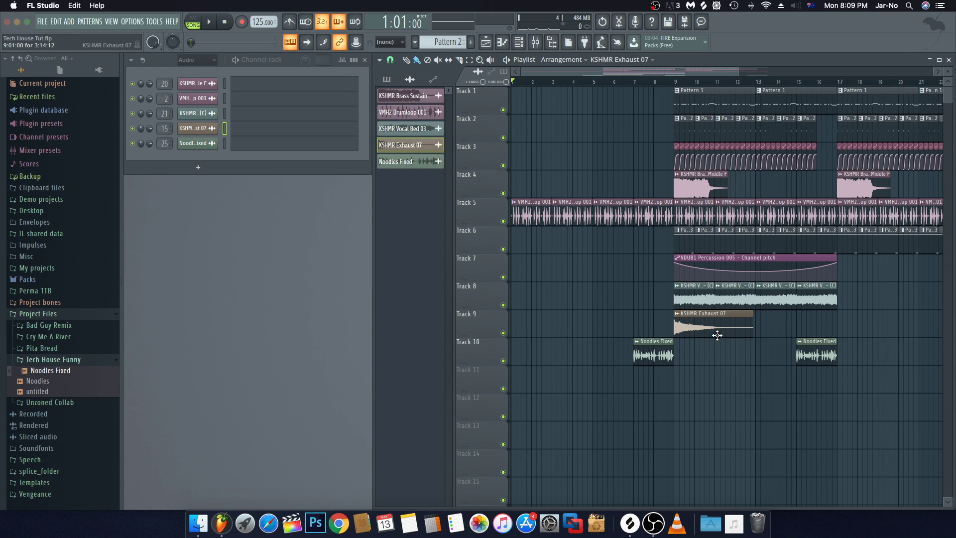
left_click(692, 302)
left_click_drag(657, 299, 511, 299)
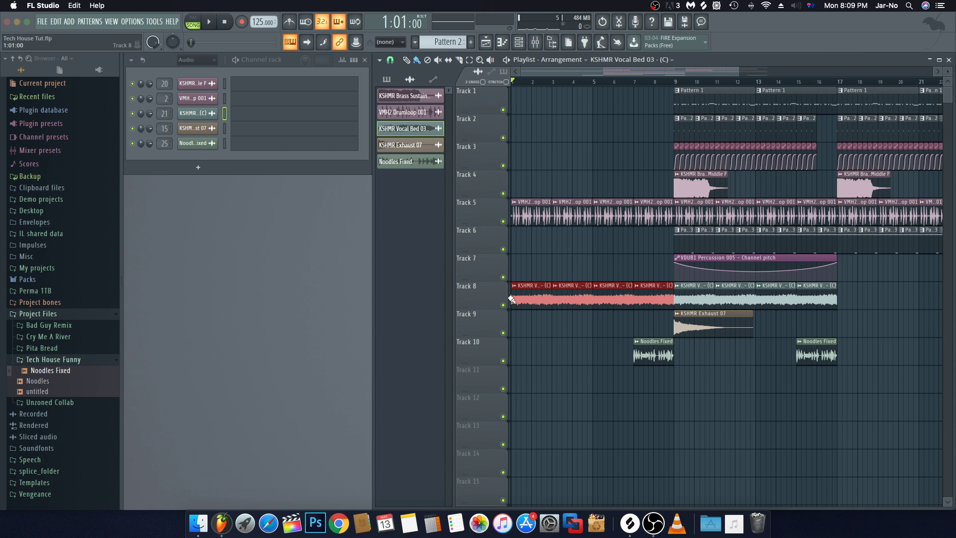
scroll(673, 314, "right", 4)
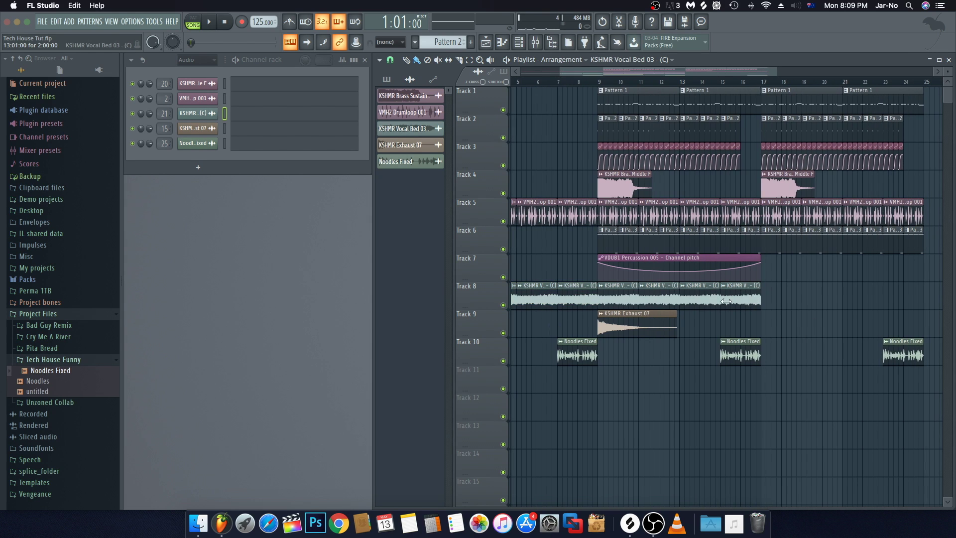
left_click_drag(767, 299, 909, 302)
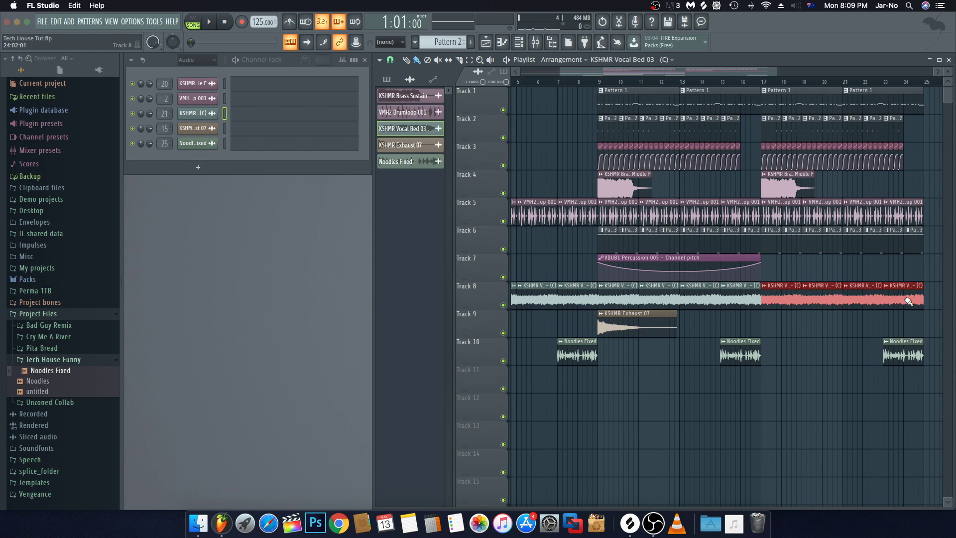
right_click(820, 342)
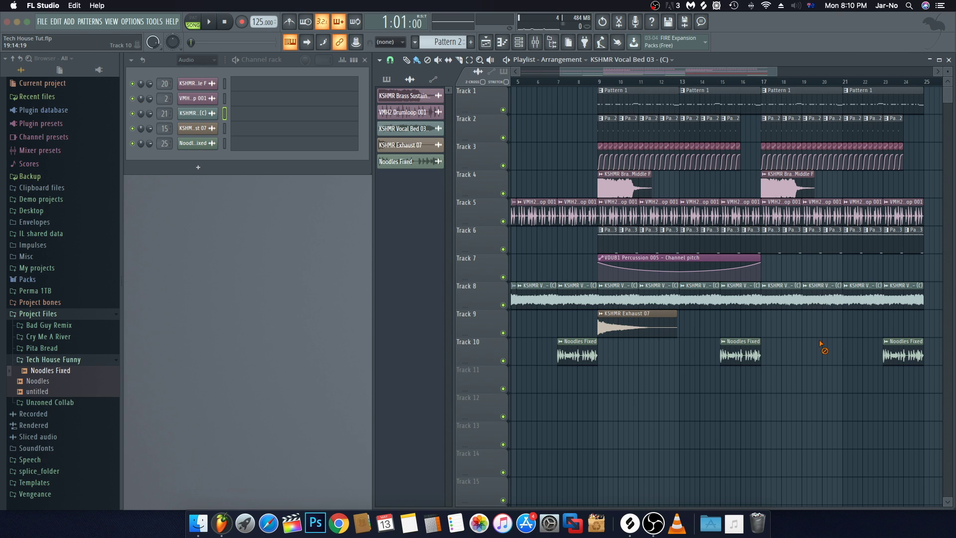
scroll(590, 337, "left", 5)
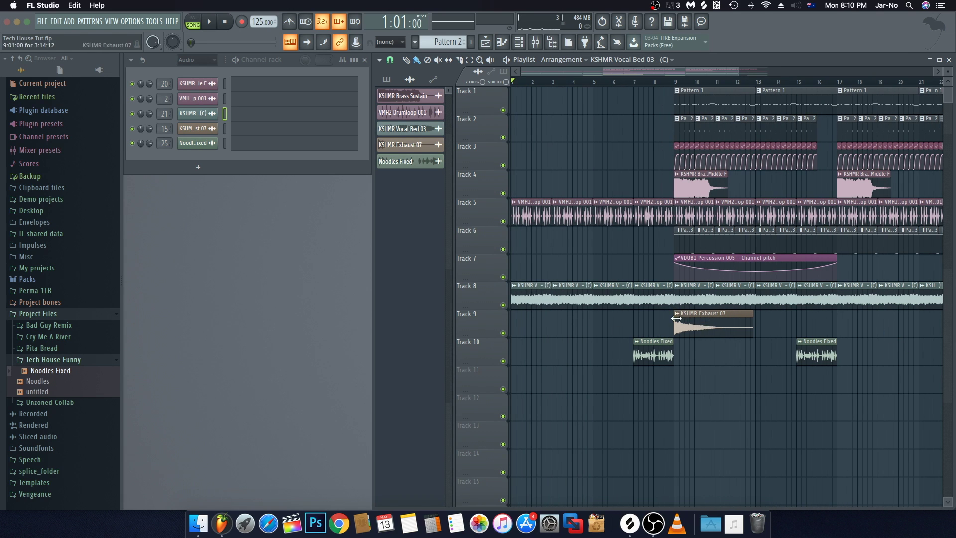
Step: Solo Track 9, place a copy of the KSHMR Exhaust 07 clip at bar 5, and make the copy unique
left_click(705, 324)
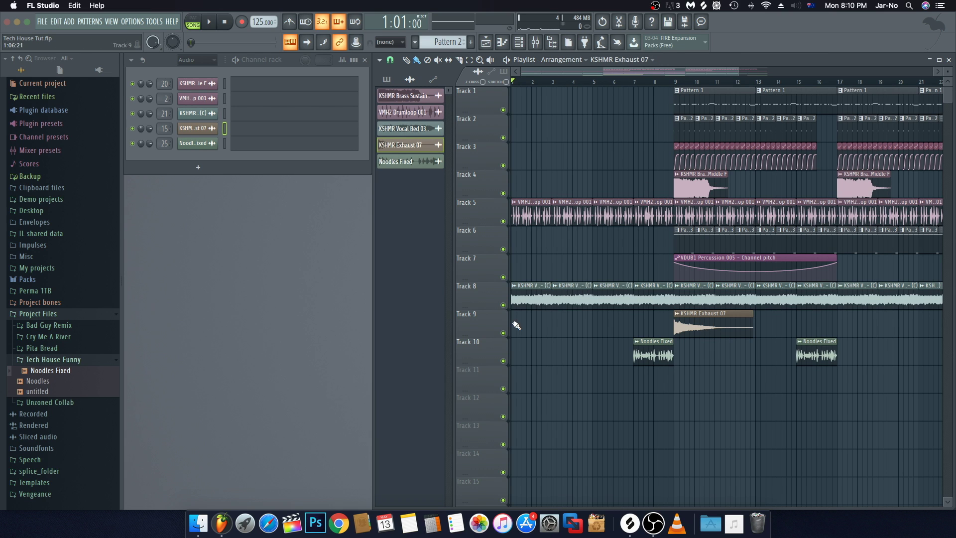
right_click(503, 334)
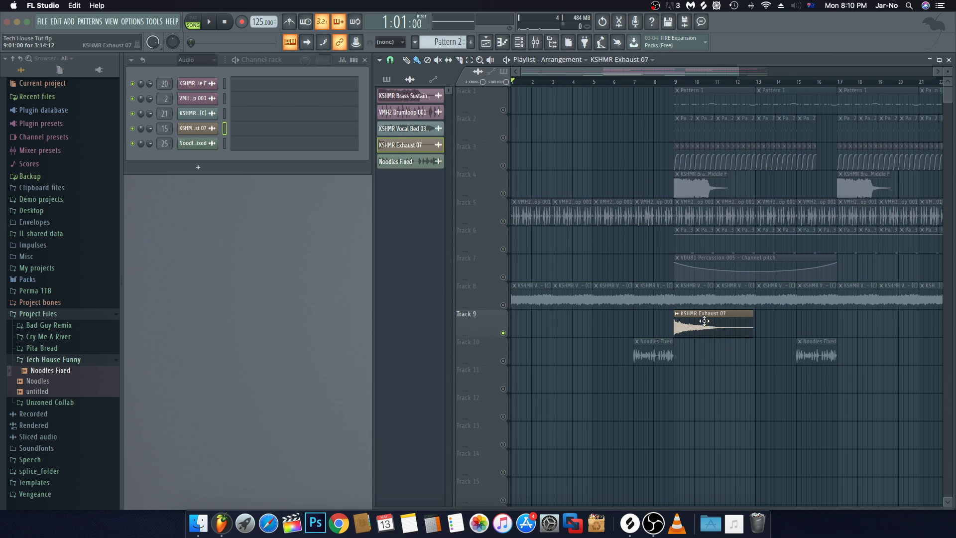
left_click(594, 327)
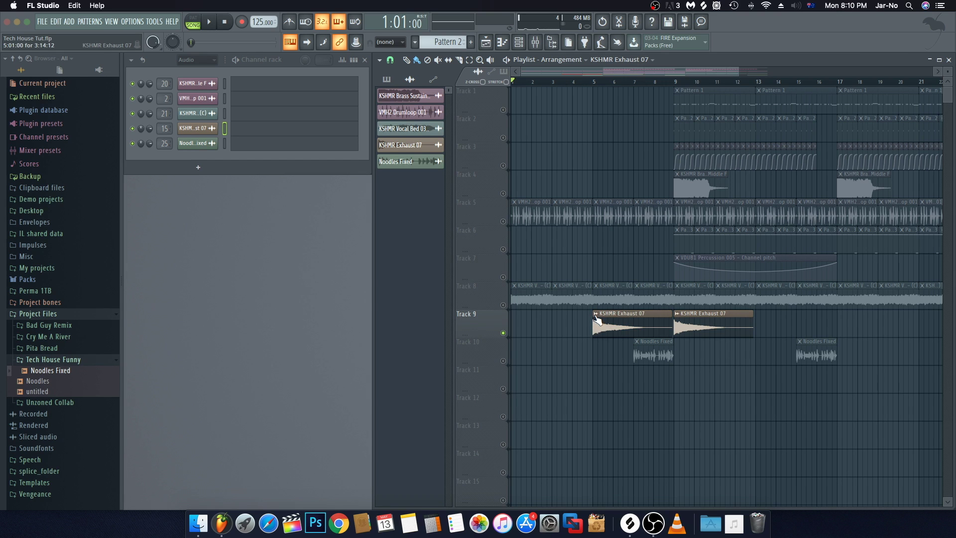
left_click(596, 314)
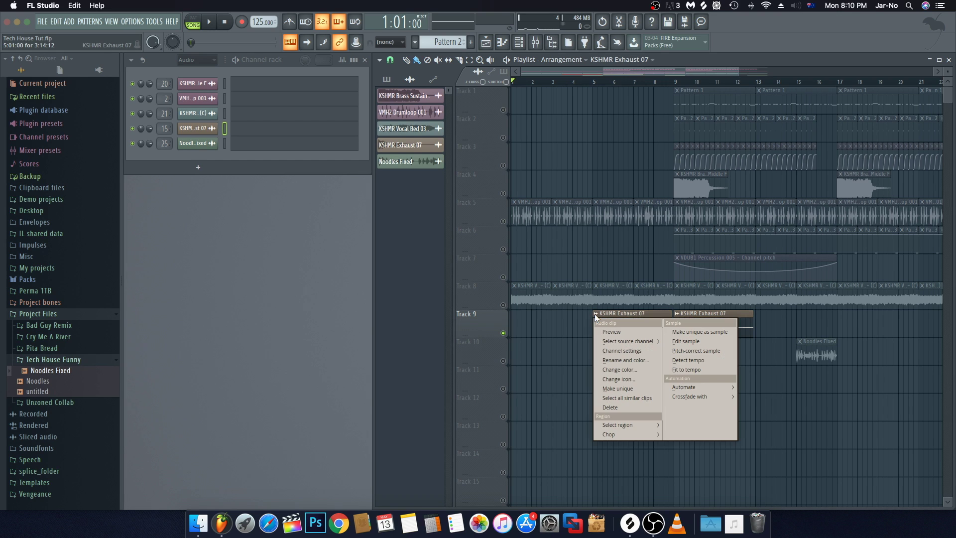
left_click(617, 389)
Step: Reverse the sample of the unique KSHMR Exhaust 07 copy at bar 5
double_click(624, 327)
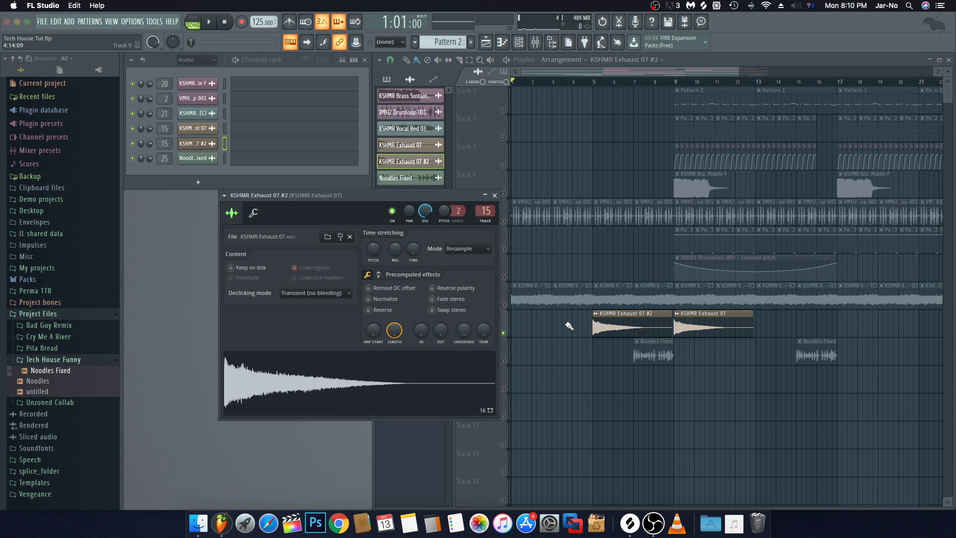
left_click(369, 310)
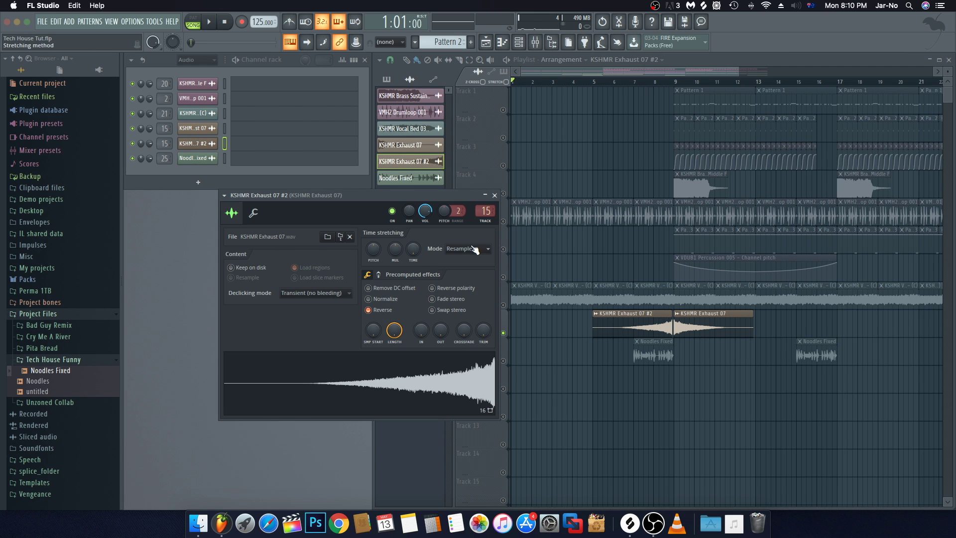
left_click(494, 196)
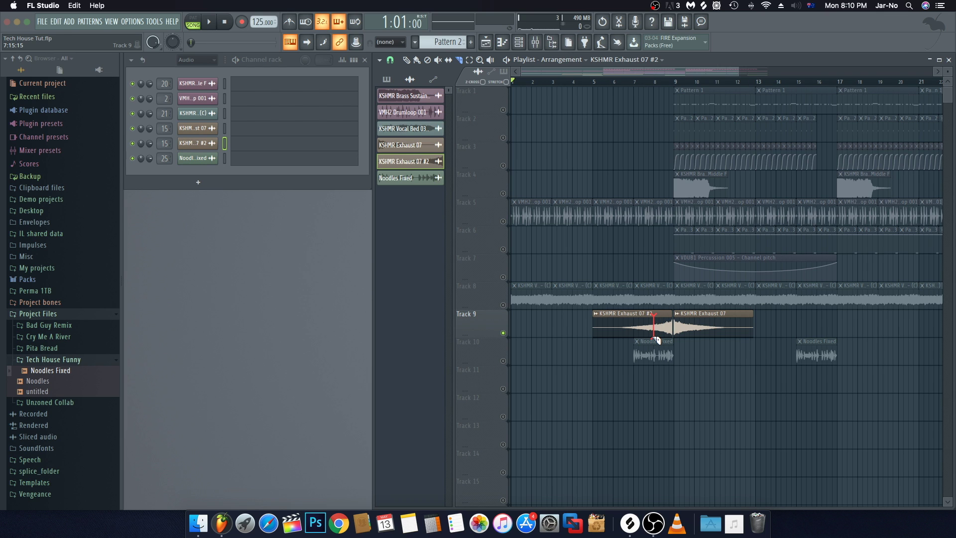
Step: Cut the last bar off the reversed exhaust clip, move it to start at bar 6, and listen to the transition
left_click_drag(656, 339, 654, 340)
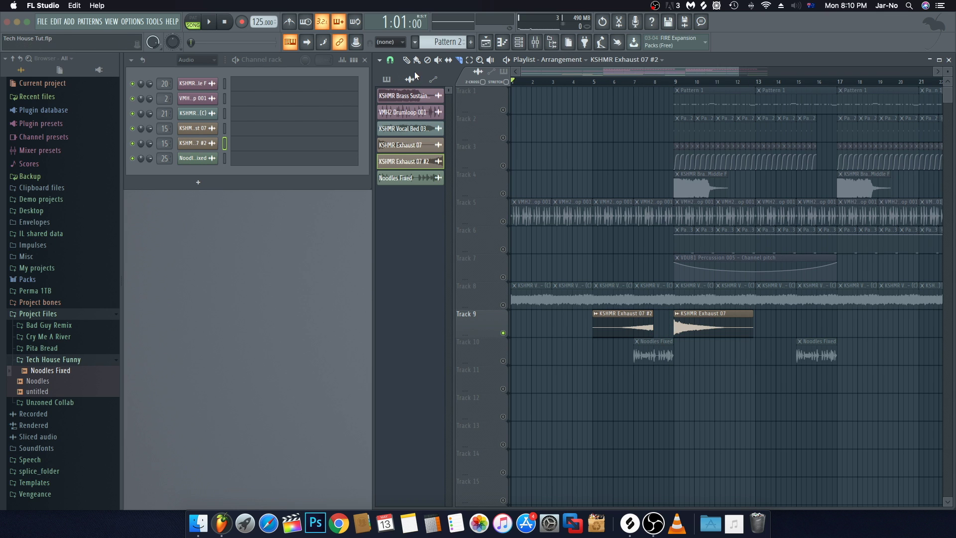
left_click_drag(620, 317, 639, 320)
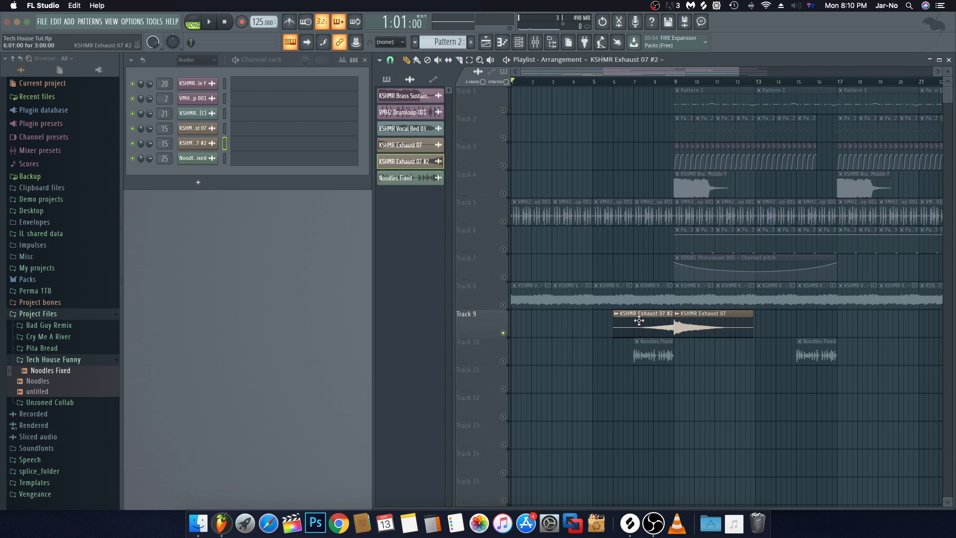
key("space")
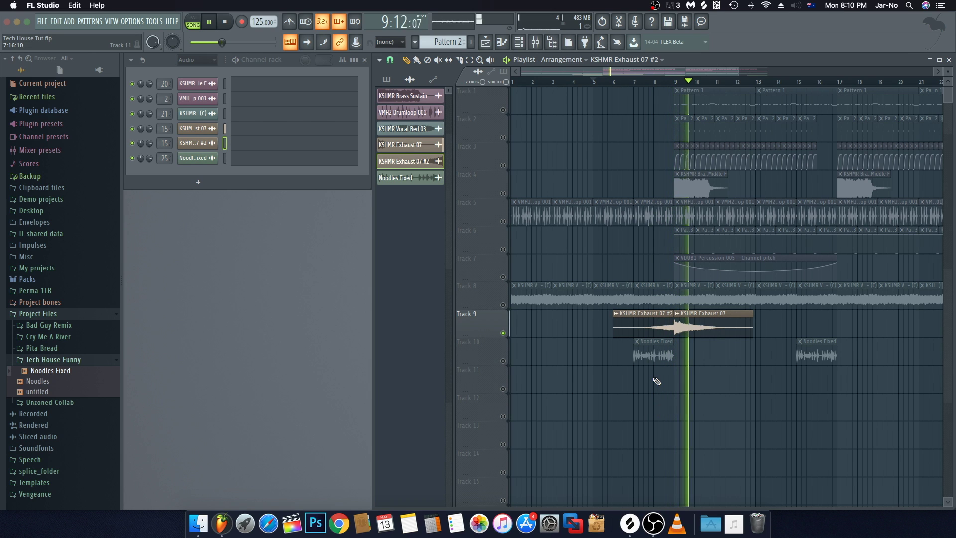
key("space")
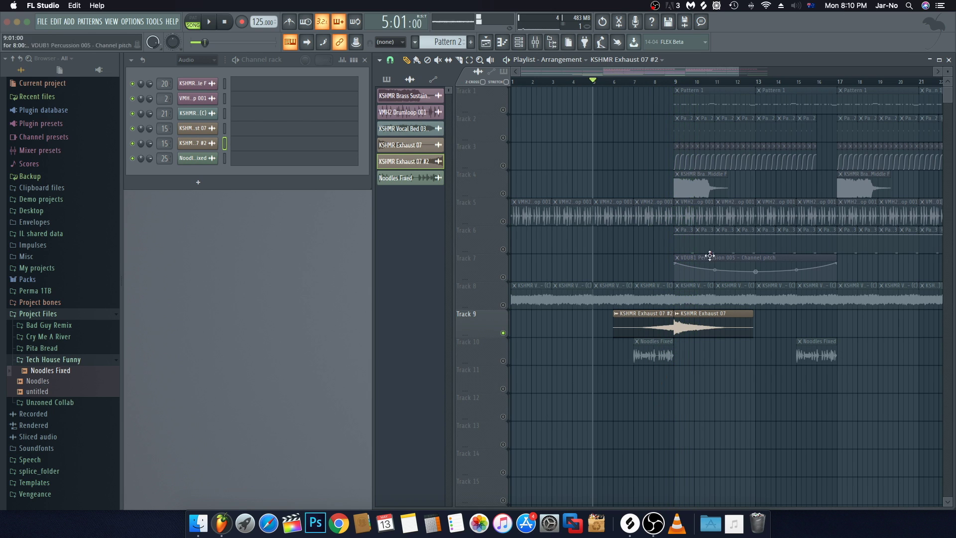
Step: Change the declicking mode of both the reversed and the original KSHMR Exhaust 07 samples, and take Track 9 out of solo
double_click(654, 327)
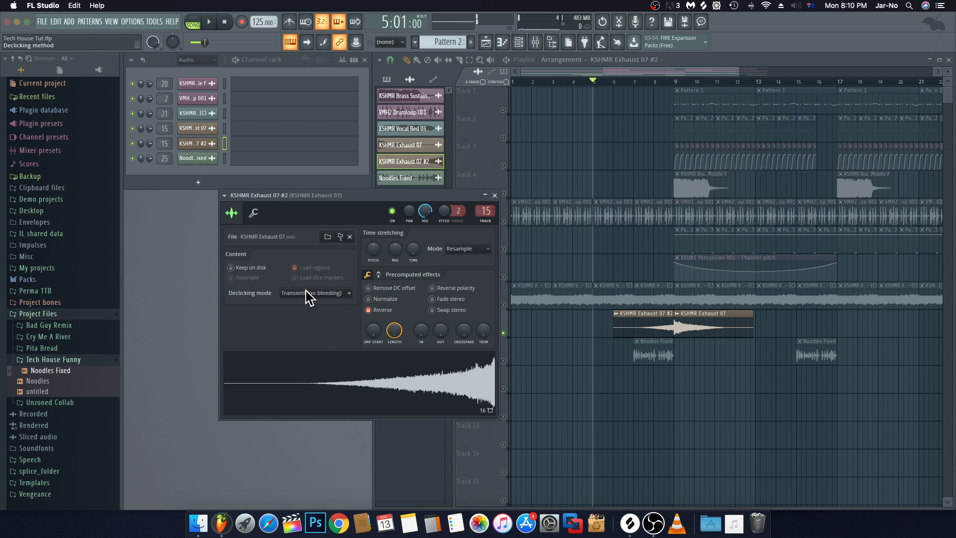
left_click(306, 292)
left_click(294, 329)
left_click(494, 195)
double_click(729, 327)
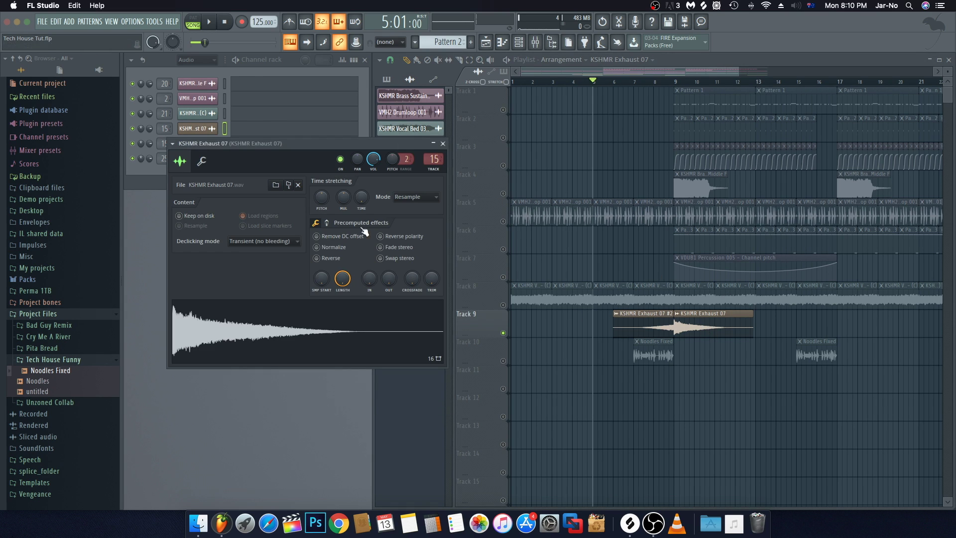
left_click(264, 242)
left_click(241, 281)
left_click(443, 143)
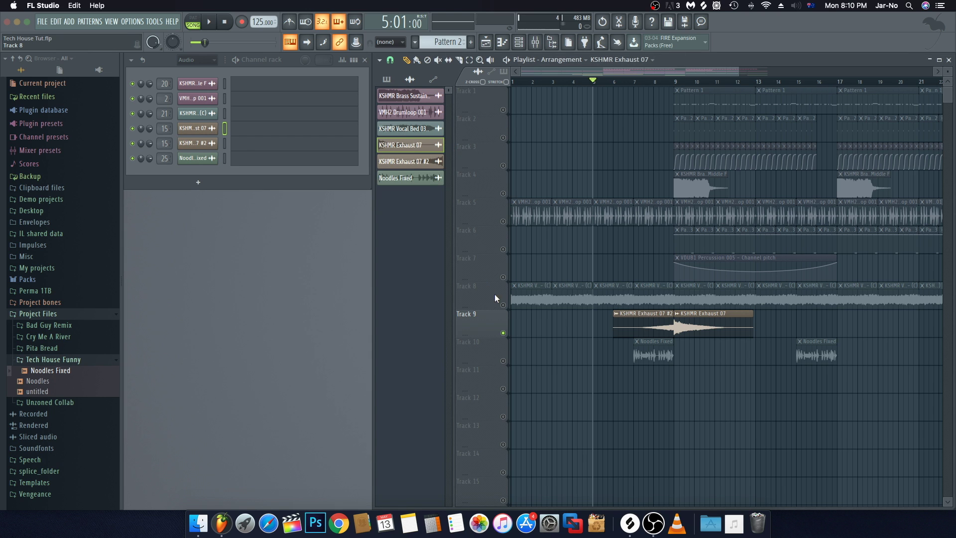
right_click(503, 332)
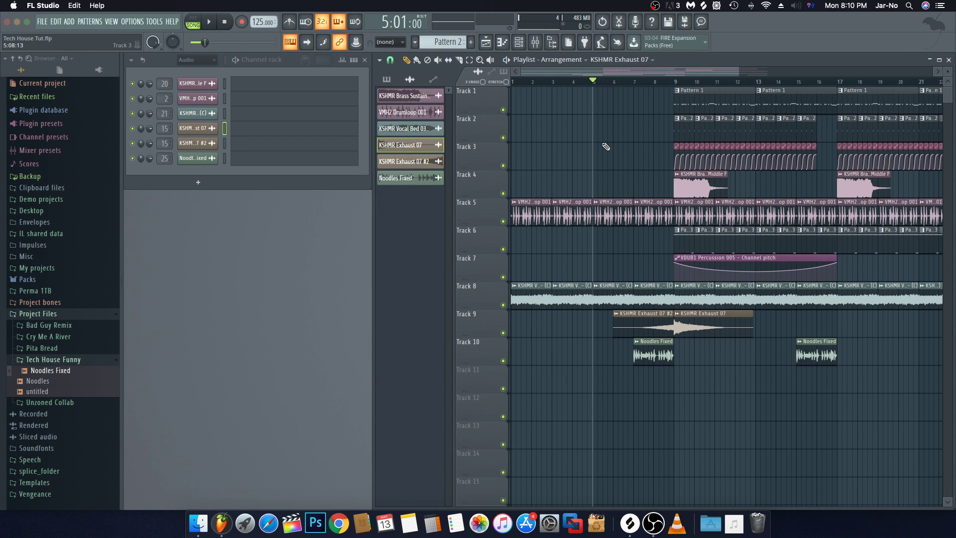
Step: Play the full arrangement from bar 5 to check how the reversed exhaust leads into the drop
key("space")
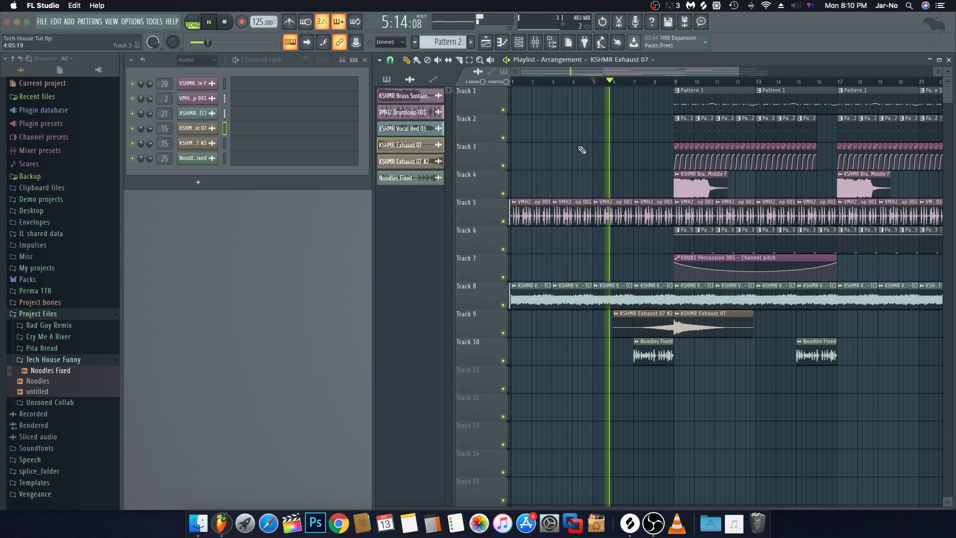
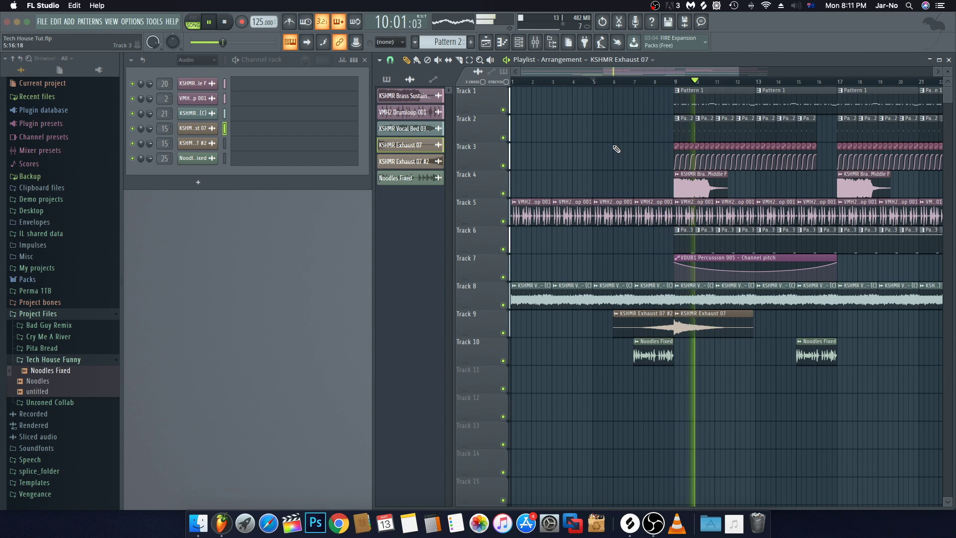
left_click(13, 58)
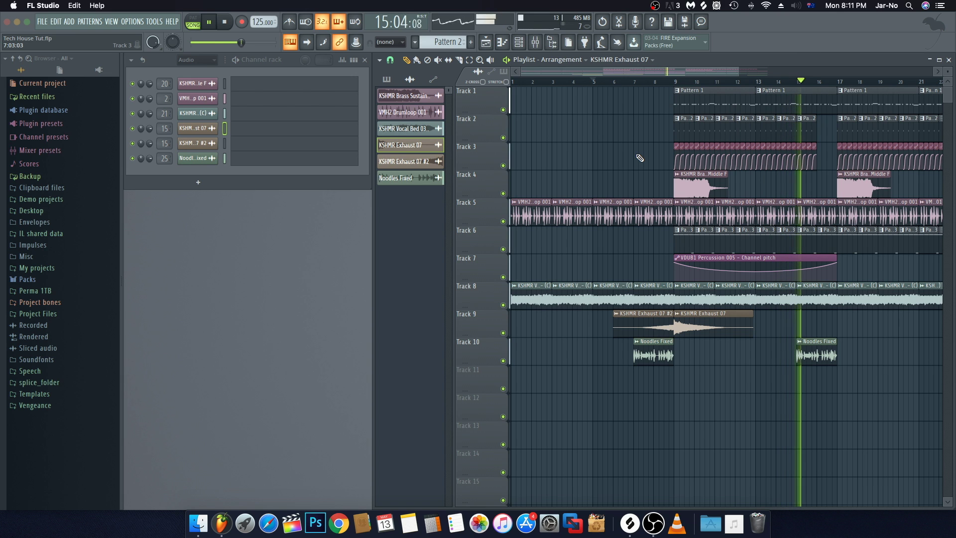
scroll(657, 160, "right", 2)
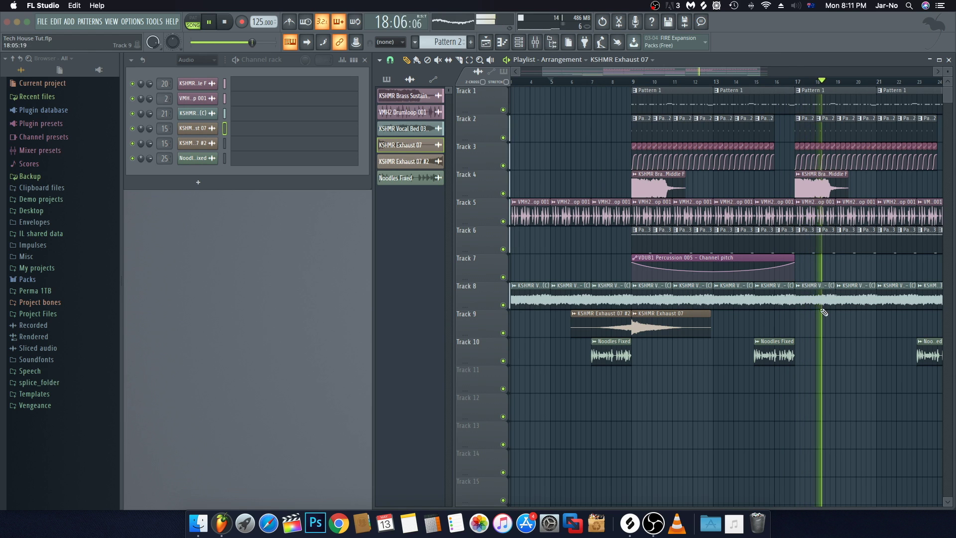
key("space")
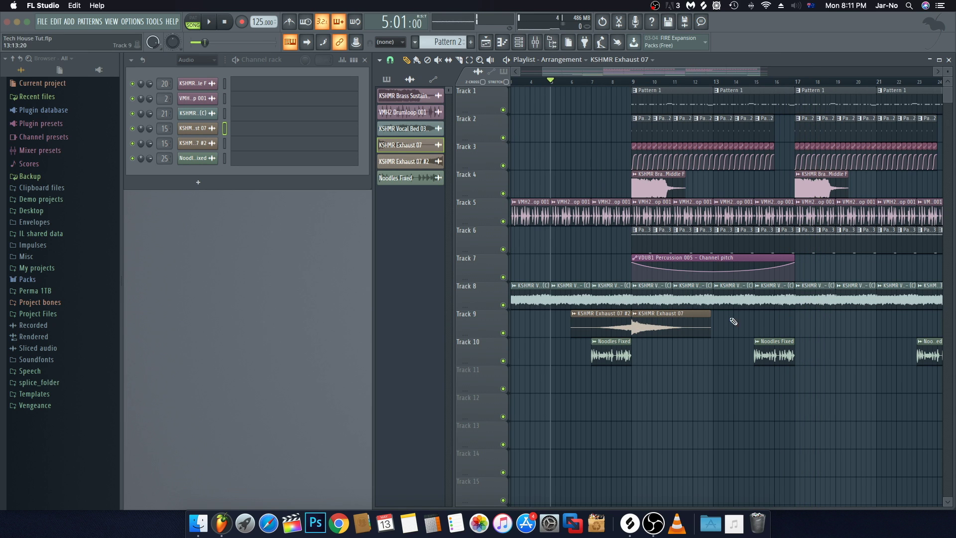
Step: Copy the KSHMR Exhaust 07 clip to bar 17 and its reversed version to bar 14 on Track 9
left_click(803, 323)
scroll(657, 323, "right", 3)
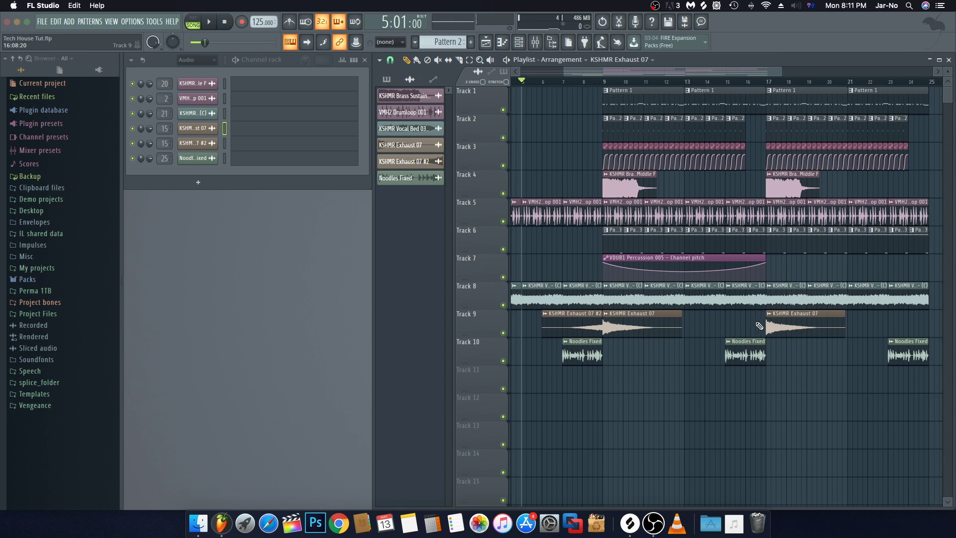
left_click(528, 320)
left_click(679, 329)
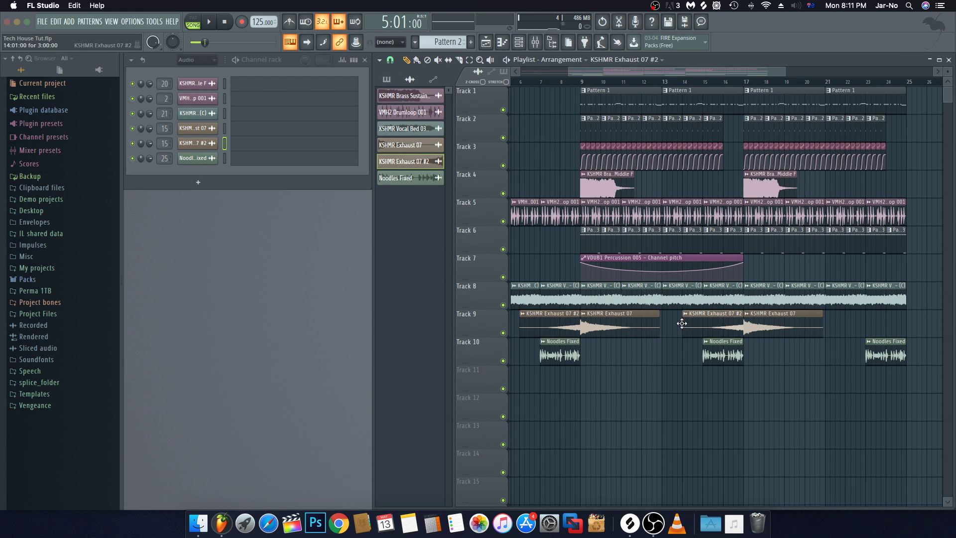
Step: Delete the second KSHMR Brass Sustain clip, at bar 17 on Track 4
scroll(705, 381, "left", 3)
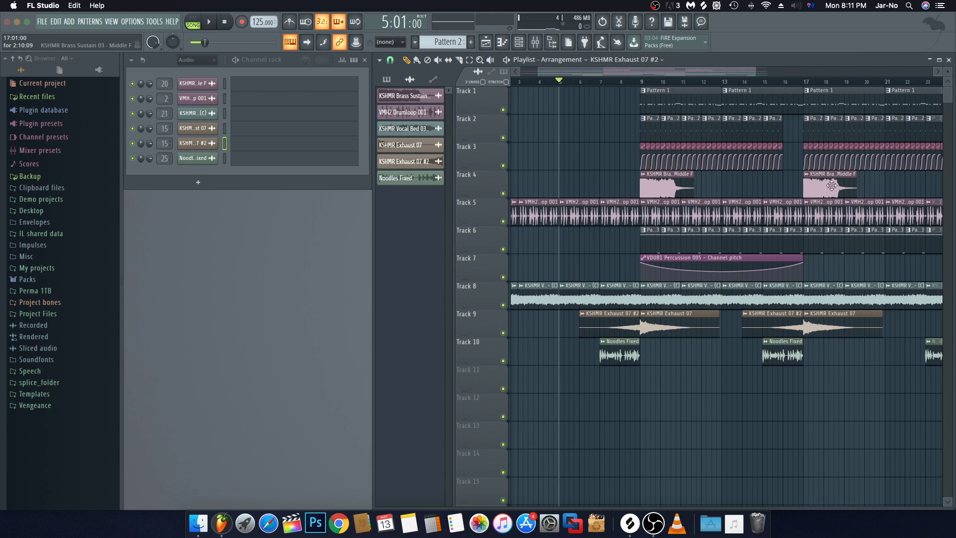
right_click(810, 186)
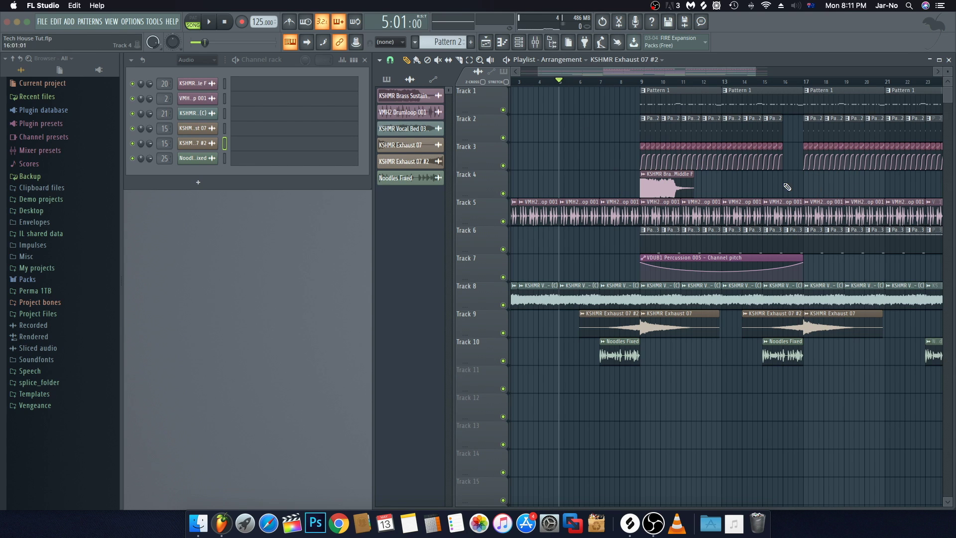
scroll(787, 187, "right", 3)
scroll(650, 165, "left", 5)
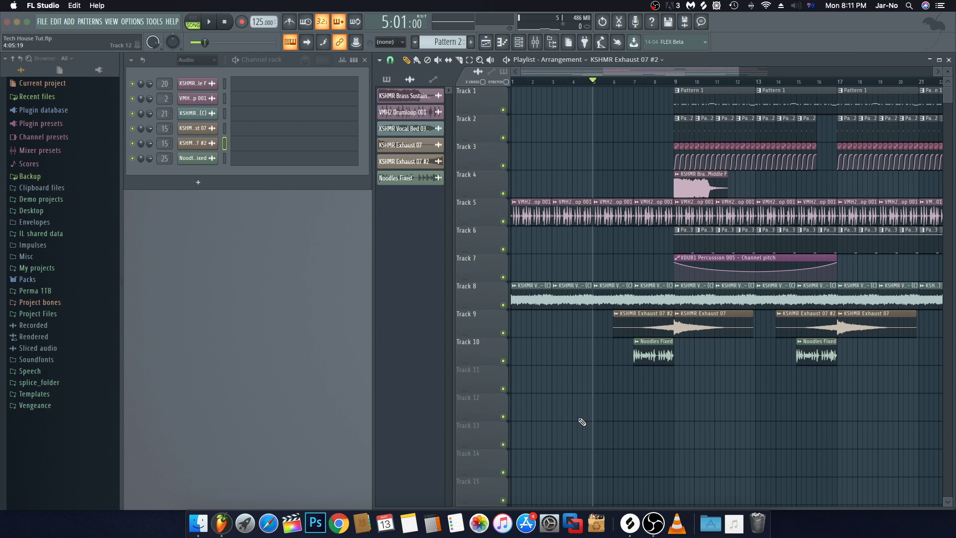
Step: Find the VMH2 FX Sounds 007_2 sample in Vengeance's 1 My Samples folder and place it on Track 12 at bar 1
left_click(43, 406)
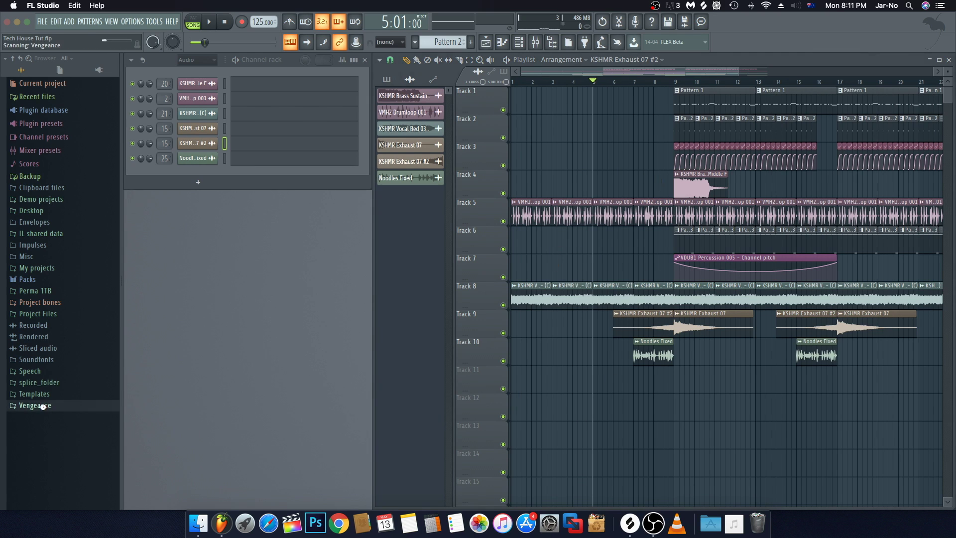
left_click(56, 461)
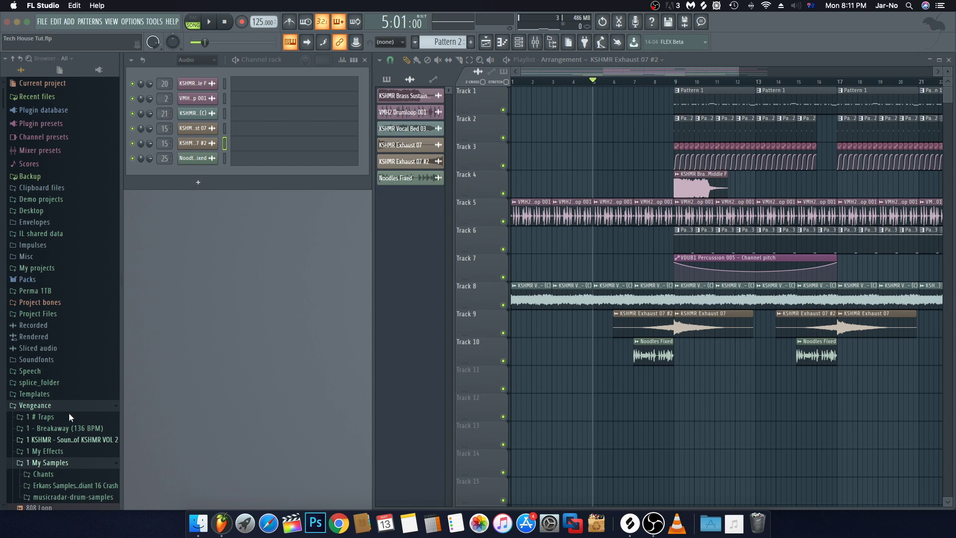
scroll(67, 388, "down", 4)
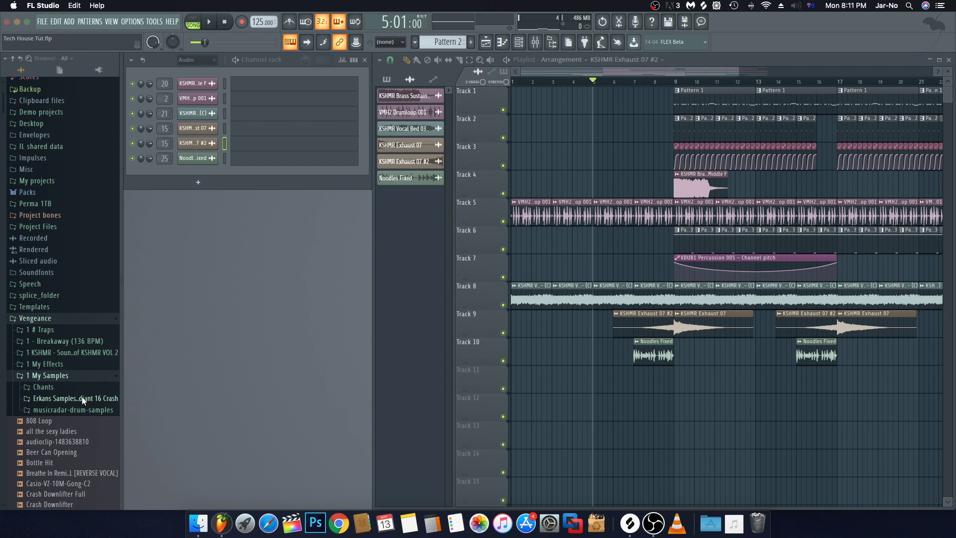
scroll(58, 399, "down", 2)
scroll(60, 395, "down", 20)
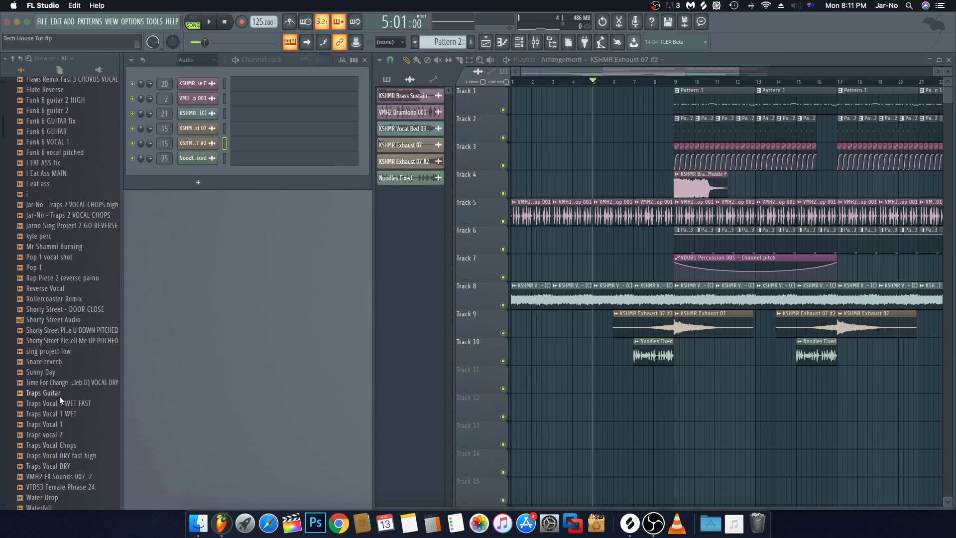
scroll(59, 396, "down", 3)
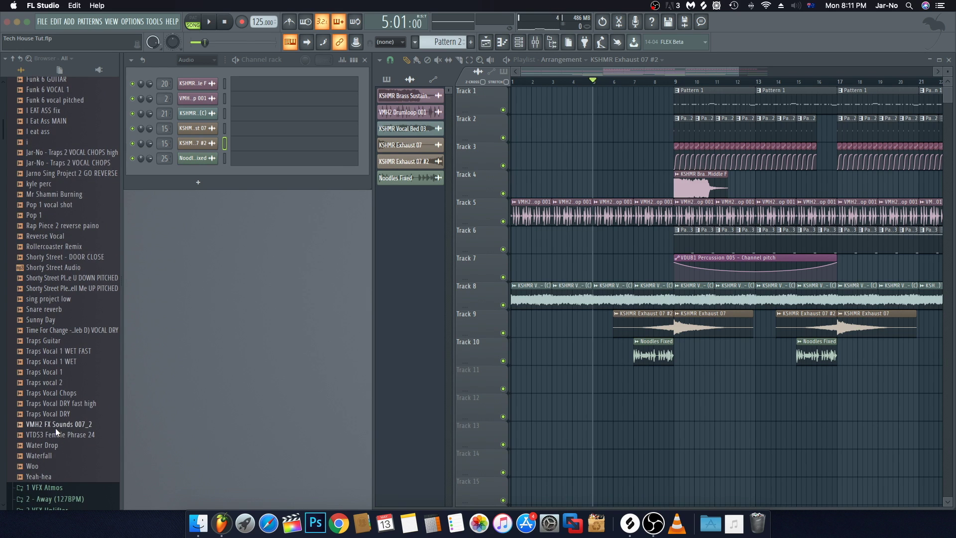
left_click_drag(54, 426, 515, 418)
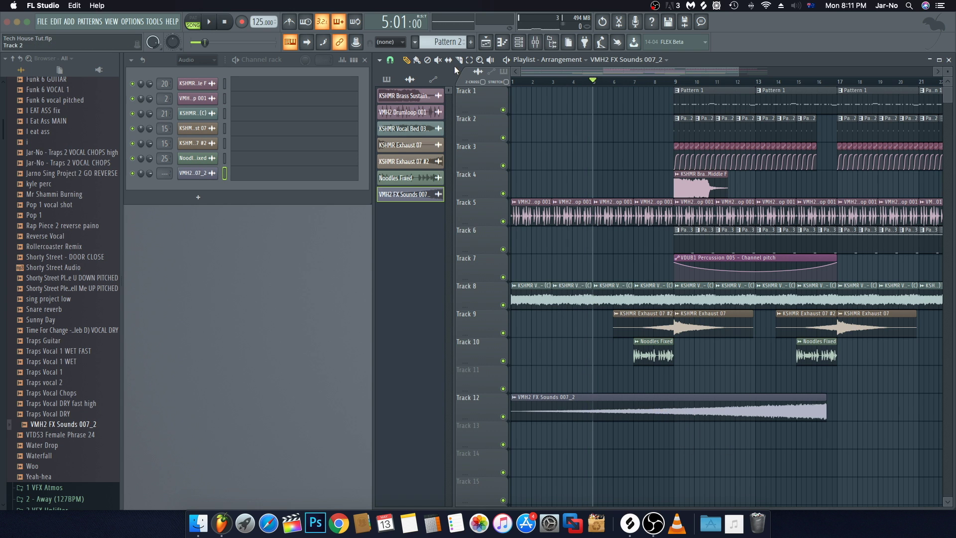
Step: Stretch the VMH2 FX Sounds 007_2 riser down to eight bars so it ends exactly at bar 9
left_click_drag(828, 397, 674, 396)
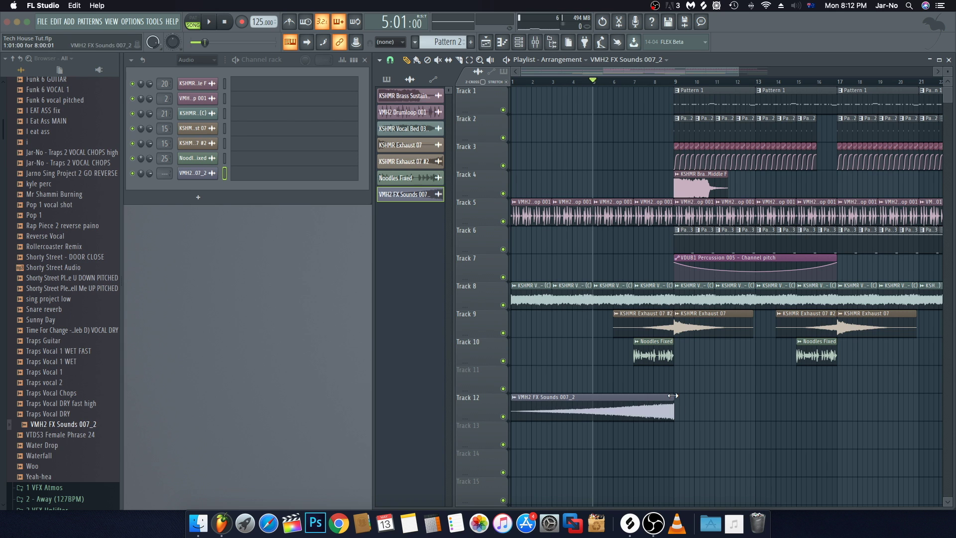
left_click(677, 82)
scroll(677, 82, "up", 5)
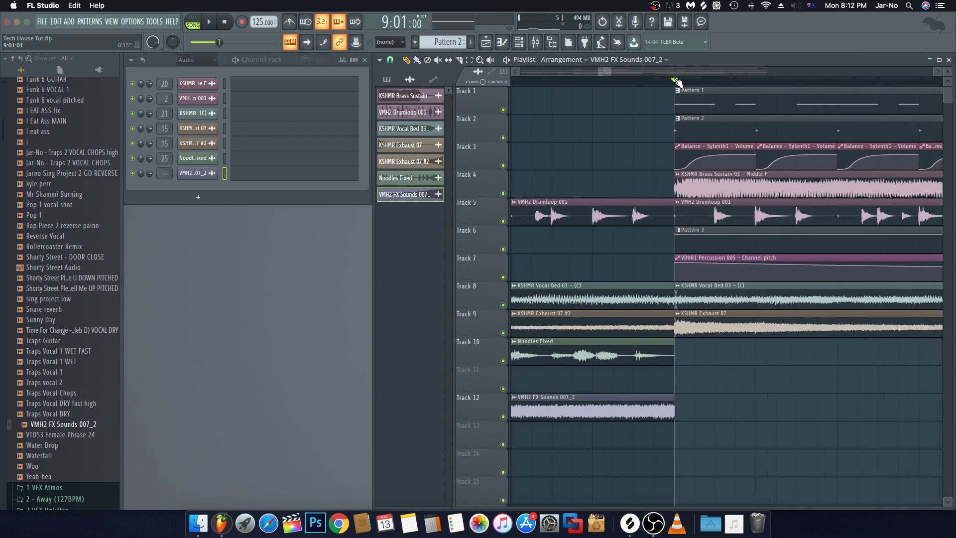
scroll(677, 82, "up", 3)
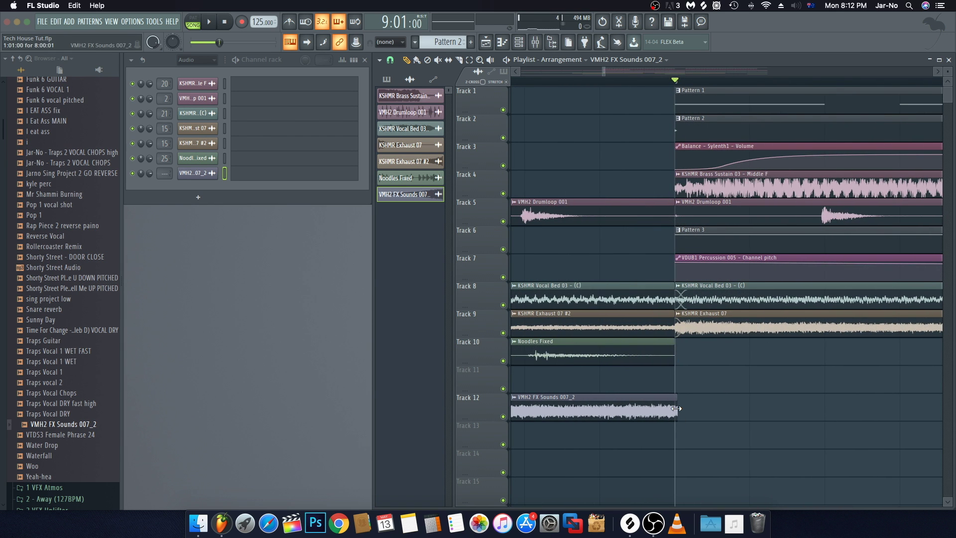
left_click_drag(677, 409, 674, 408)
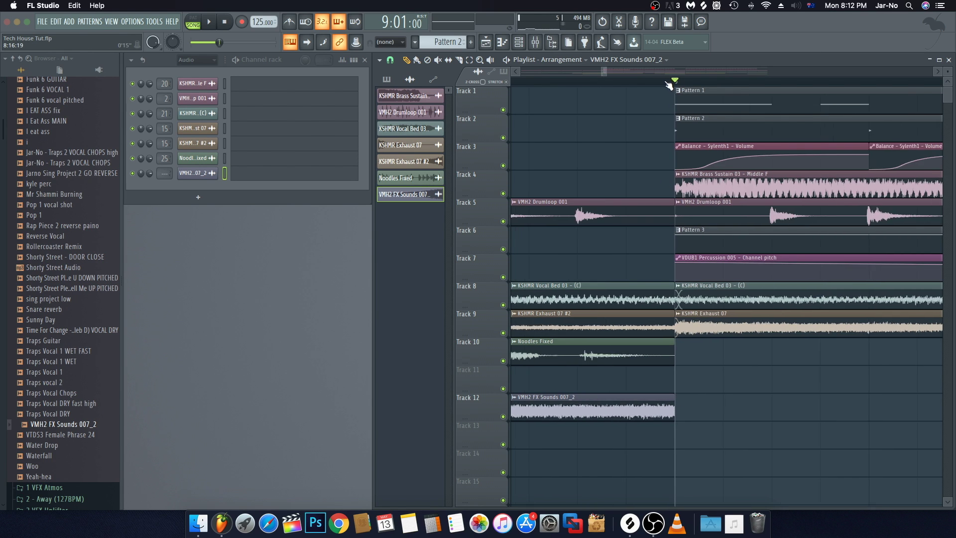
Step: Route the VMH2 FX Sounds 007_2 riser to the empty mixer insert 26
scroll(666, 85, "down", 5)
scroll(675, 129, "up", 5)
scroll(658, 88, "down", 5)
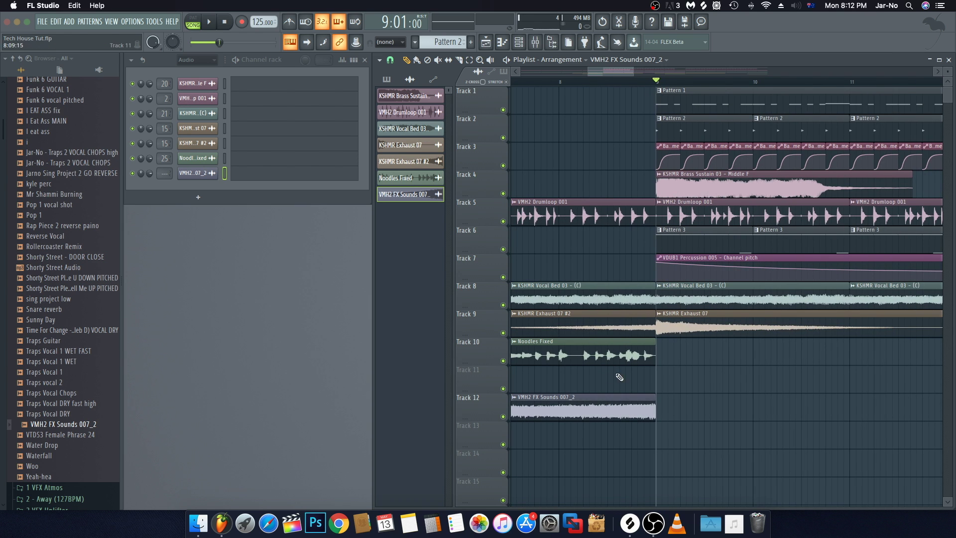
scroll(600, 101, "down", 3)
key("F9")
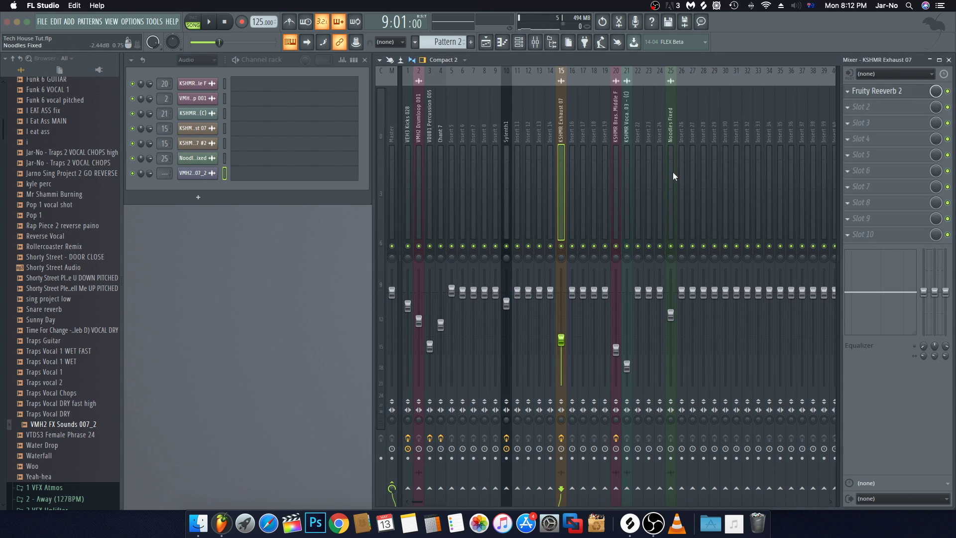
left_click(687, 173)
key("ctrl+l")
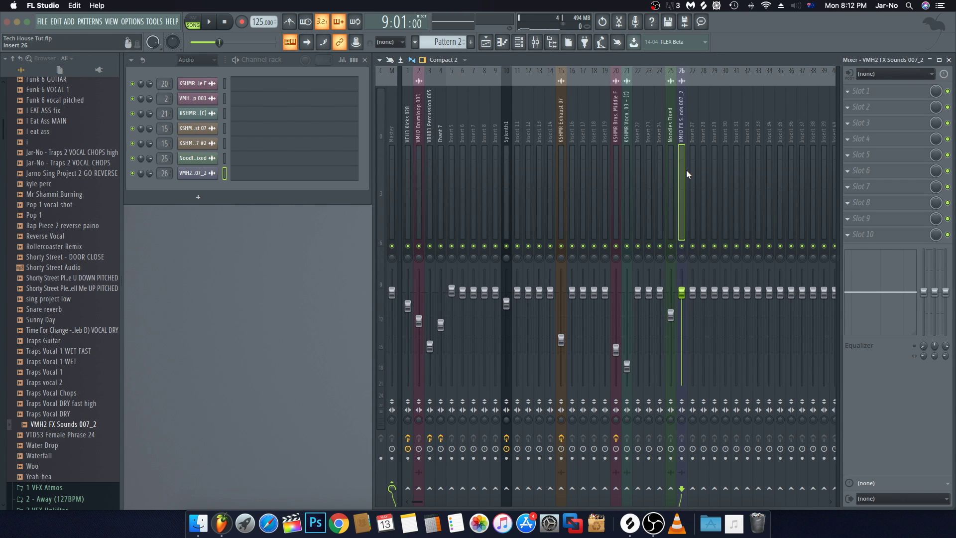
Step: Add Fruity Reeverb 2 to the riser's mixer insert, load the FXC2 preset and lower its dry level slightly
left_click(875, 95)
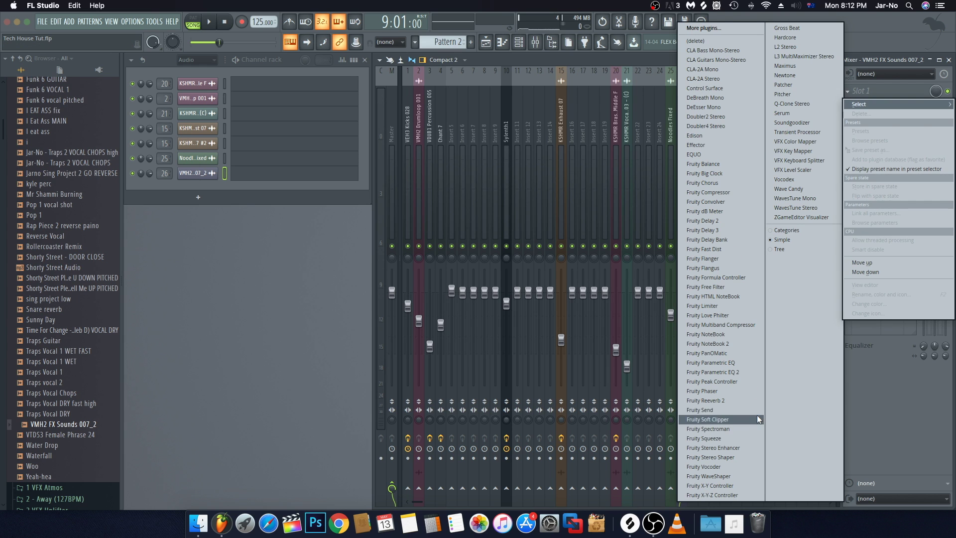
left_click(725, 399)
left_click(211, 183)
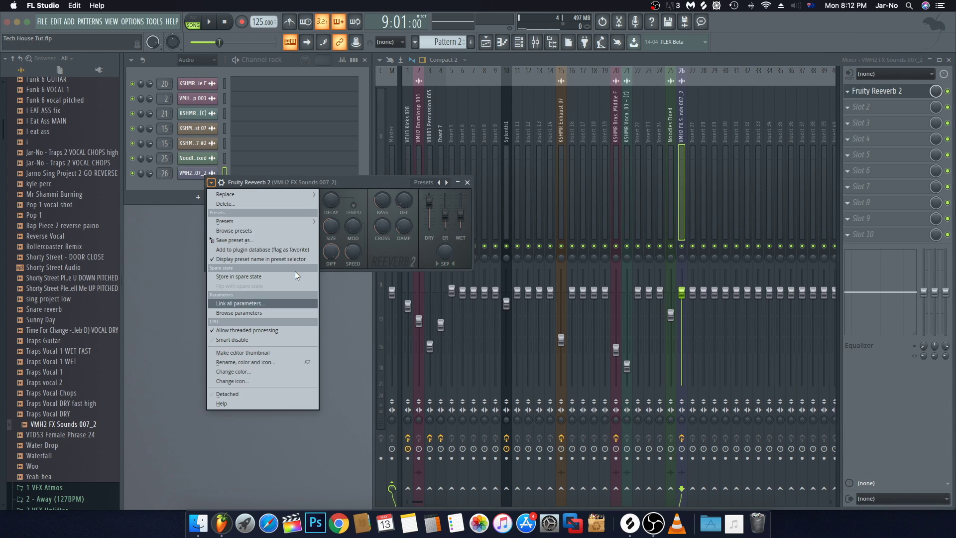
mouse_move(268, 223)
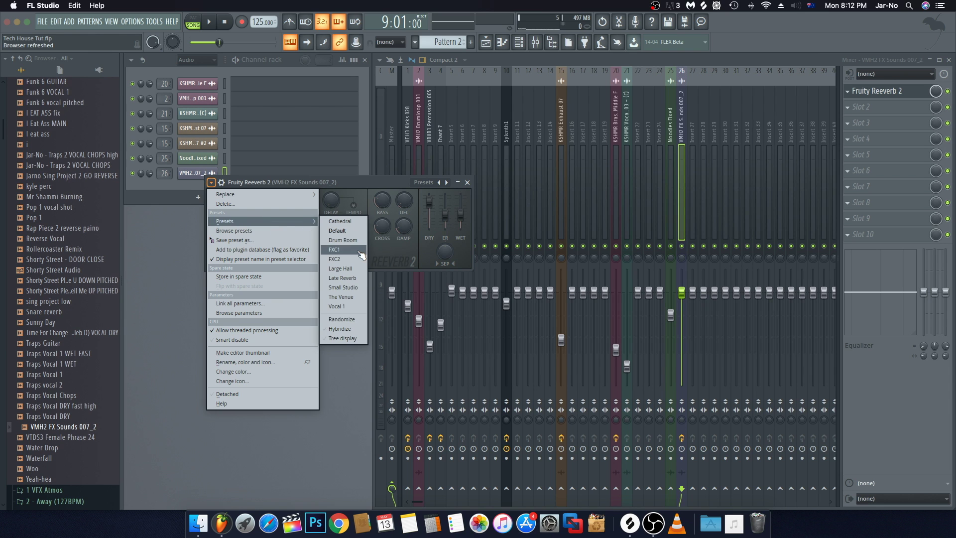
left_click(344, 241)
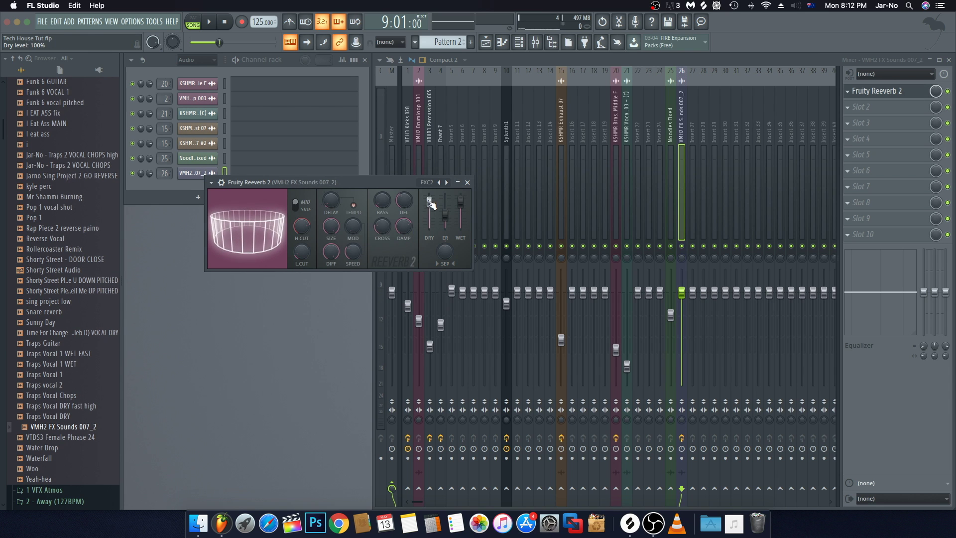
left_click_drag(430, 200, 429, 209)
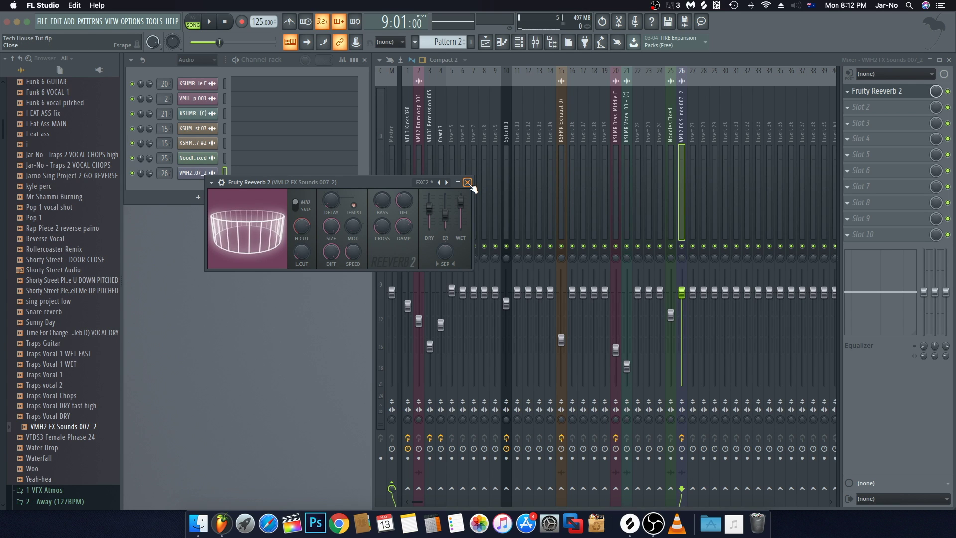
left_click(467, 182)
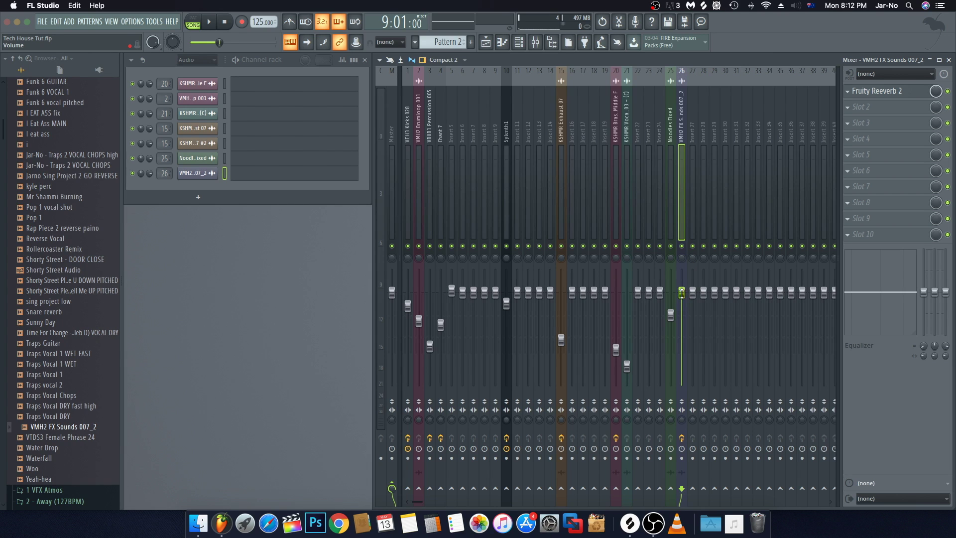
Step: Lower the riser's mixer volume well below the default level and play the arrangement from bar 1 to check the balance
left_click_drag(682, 293, 681, 298)
key("space")
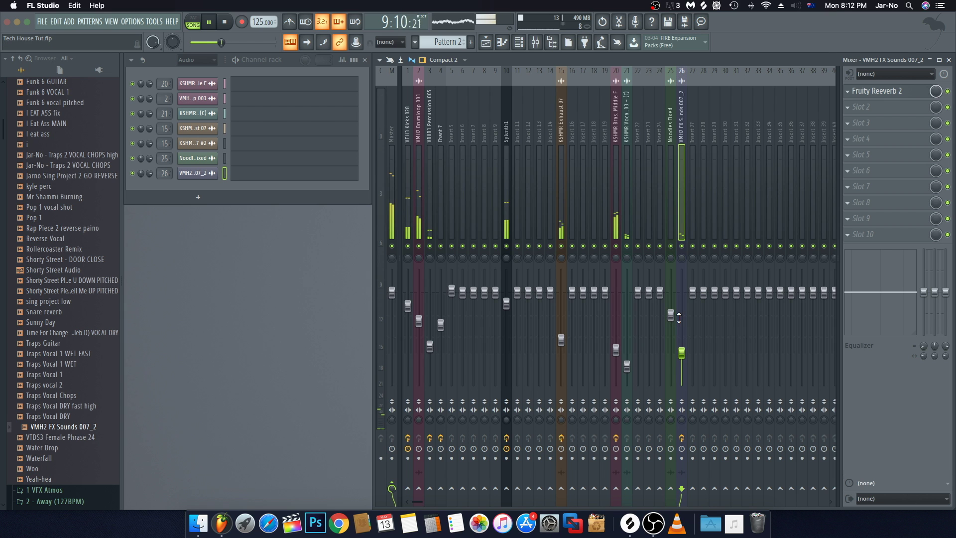
key("F5")
key("space")
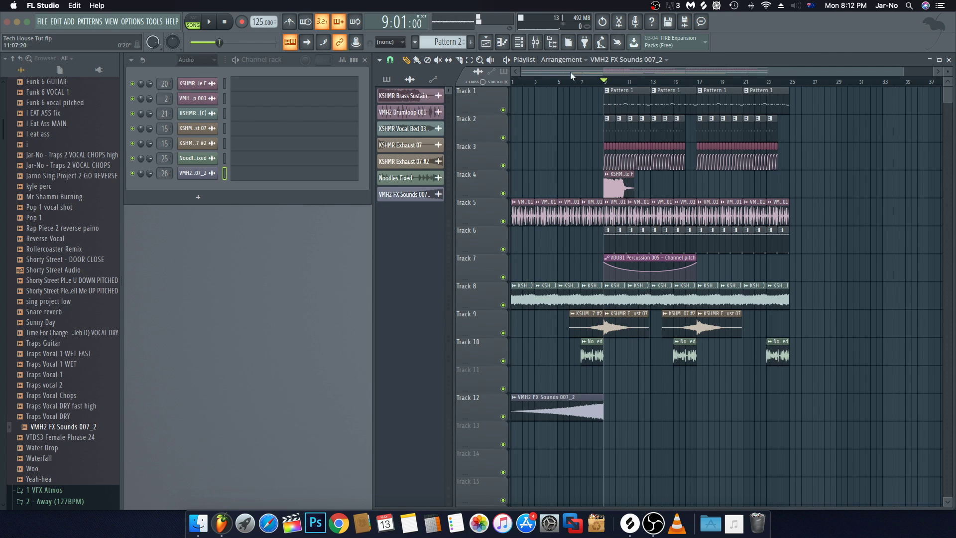
left_click(515, 81)
key("space")
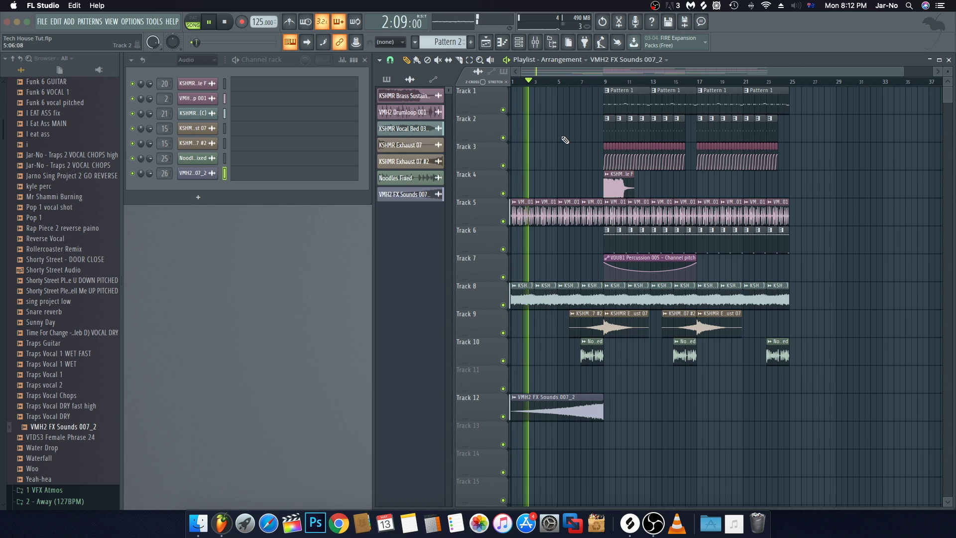
left_click(13, 62)
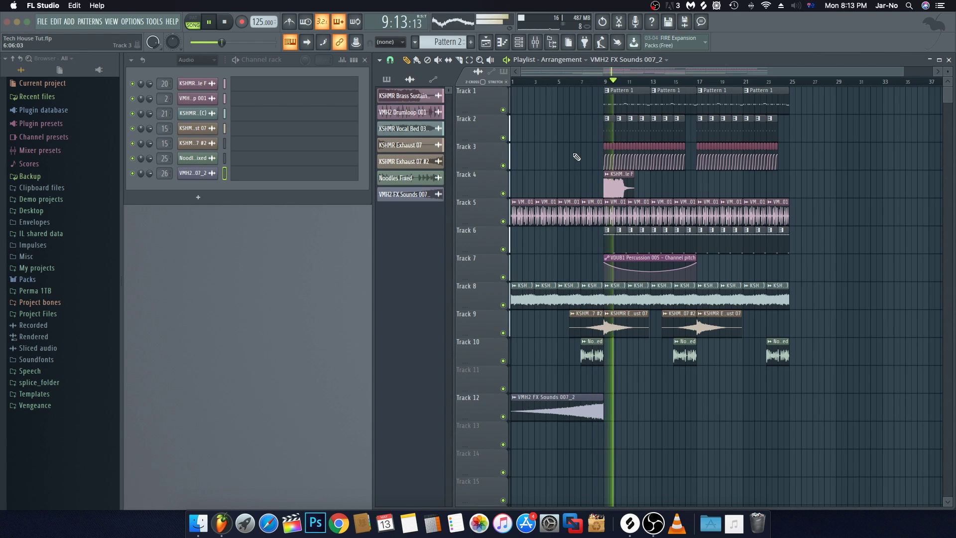
Step: Raise the Noodles Fixed mixer volume to 82% (-4.3 dB), checking the vocal by playing back from bar 6
left_click(535, 42)
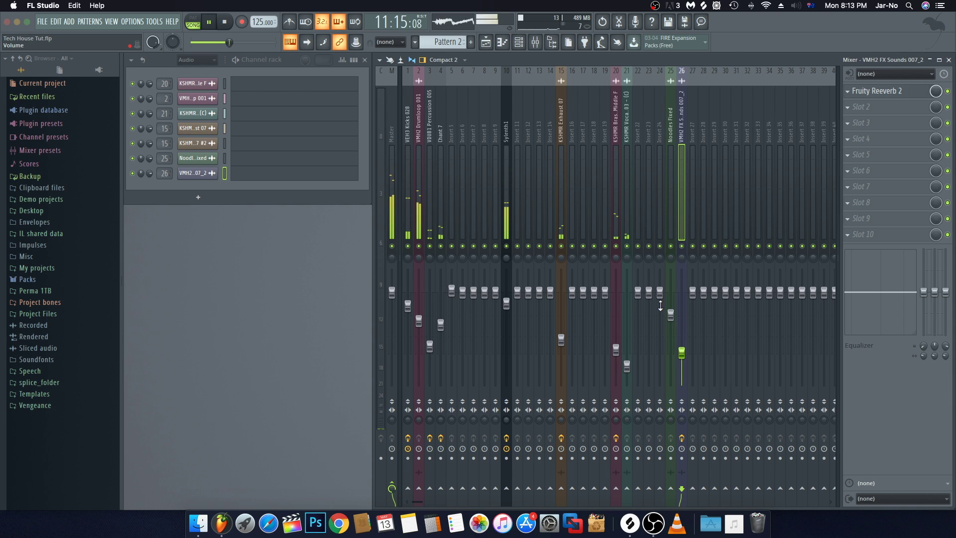
left_click_drag(671, 315, 671, 311)
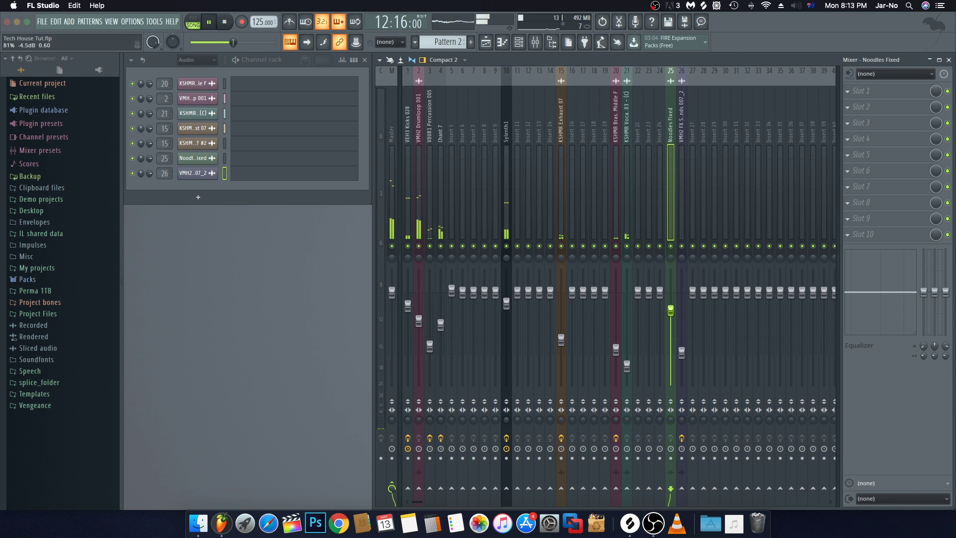
key("F9")
key("space")
left_click(575, 81)
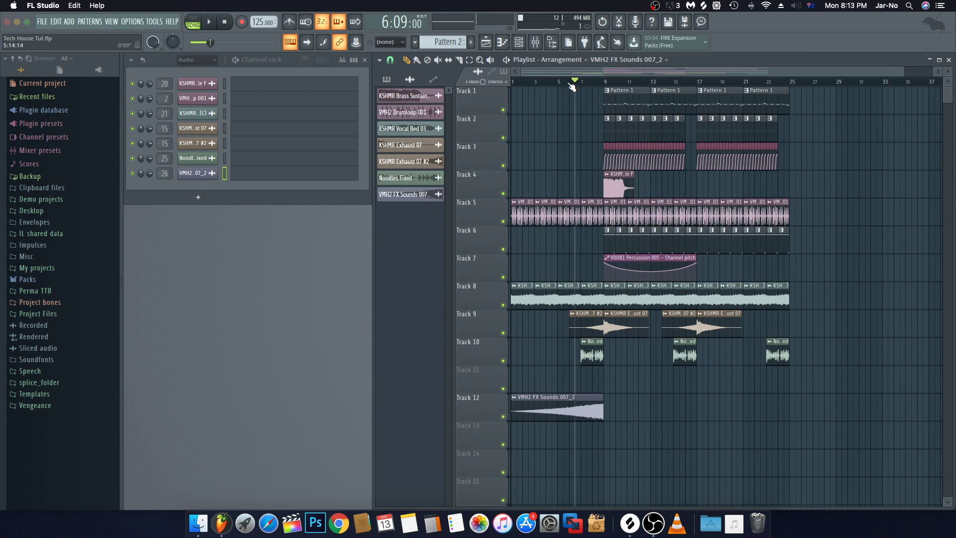
key("space")
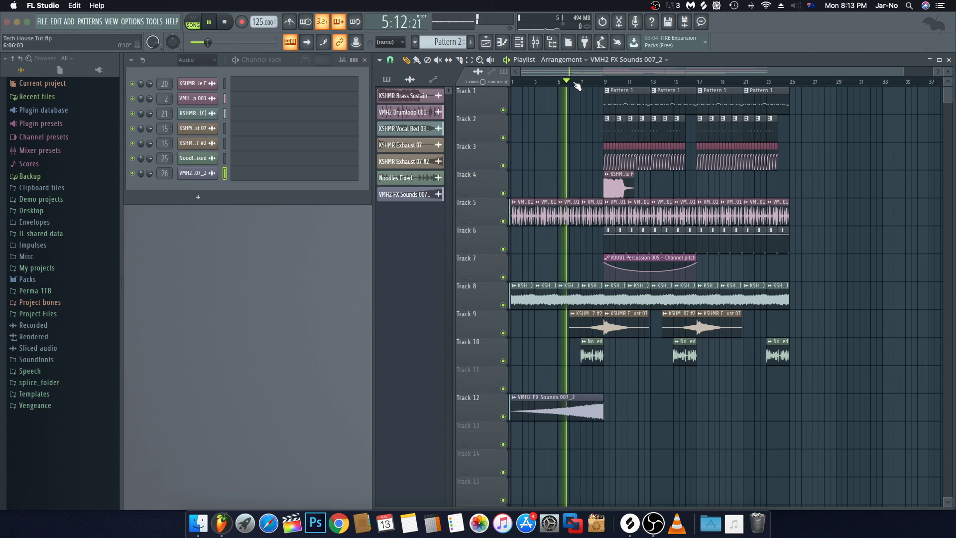
left_click(535, 48)
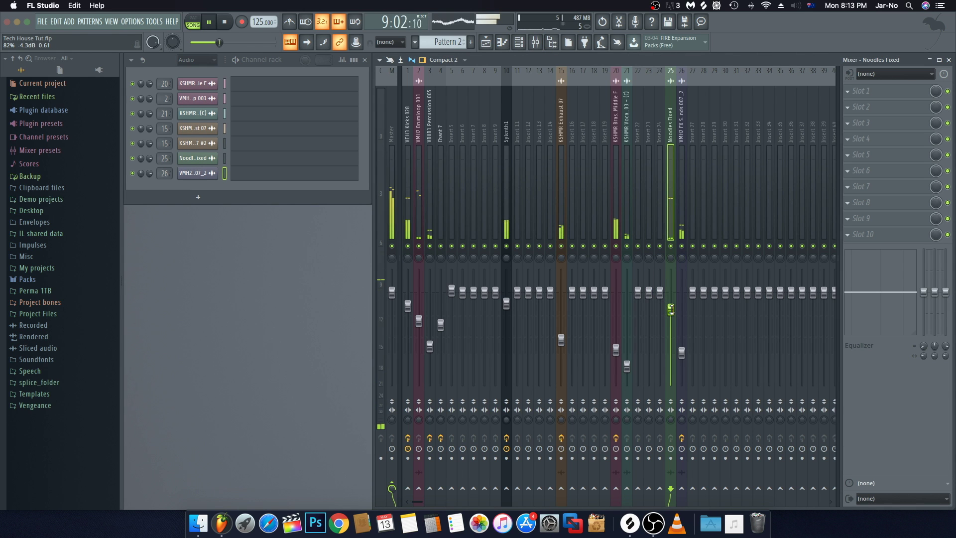
left_click_drag(671, 309, 671, 308)
key("F5")
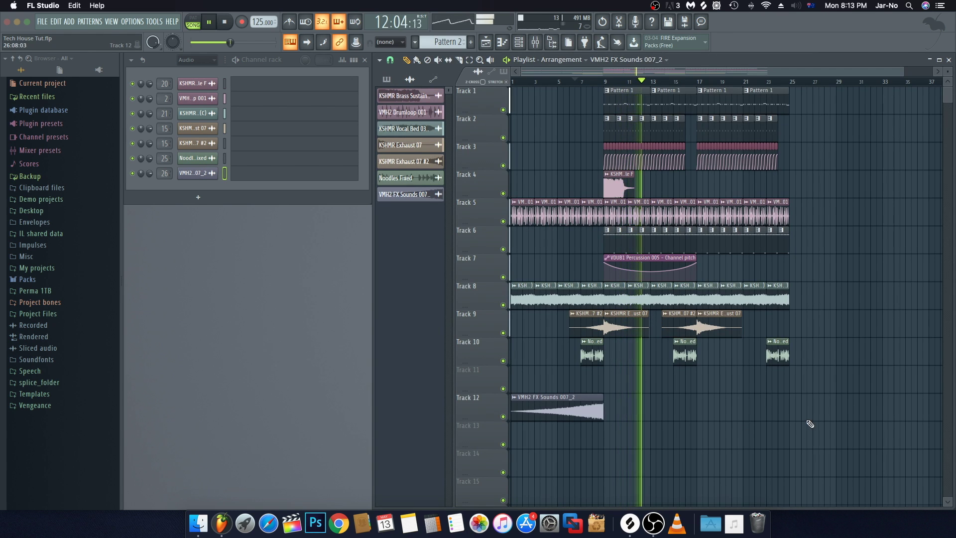
key("space")
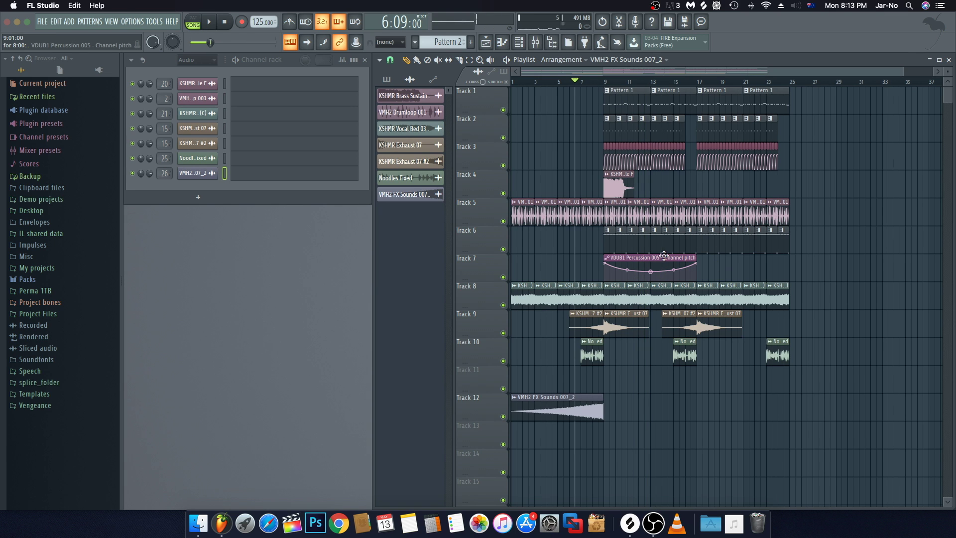
Step: Place a second VDUB1 Percussion 005 channel pitch automation clip on Track 7 at bar 17
left_click(652, 257)
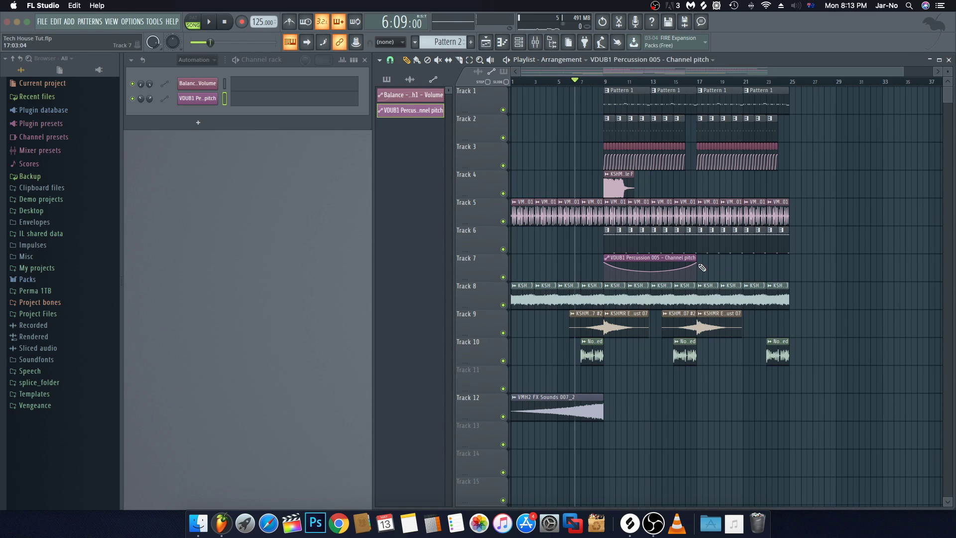
left_click(702, 267)
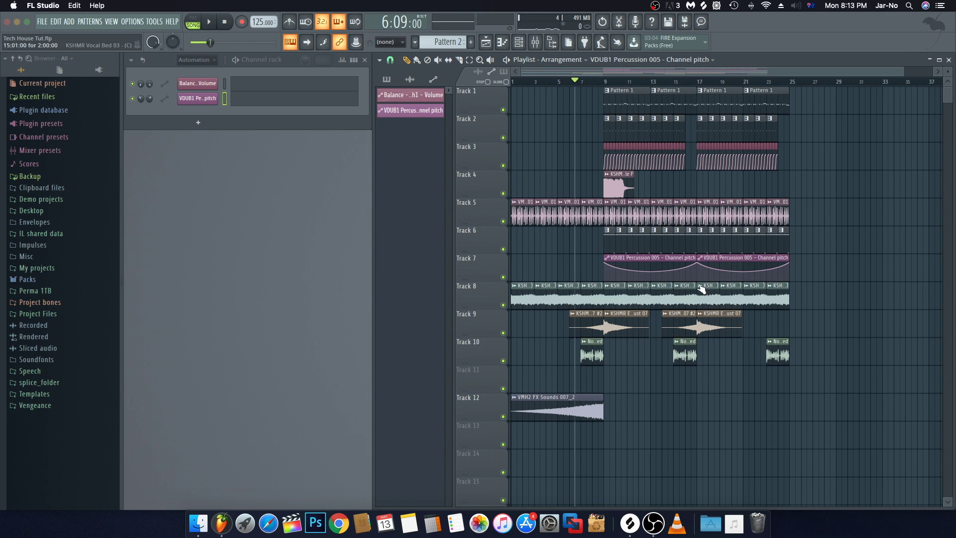